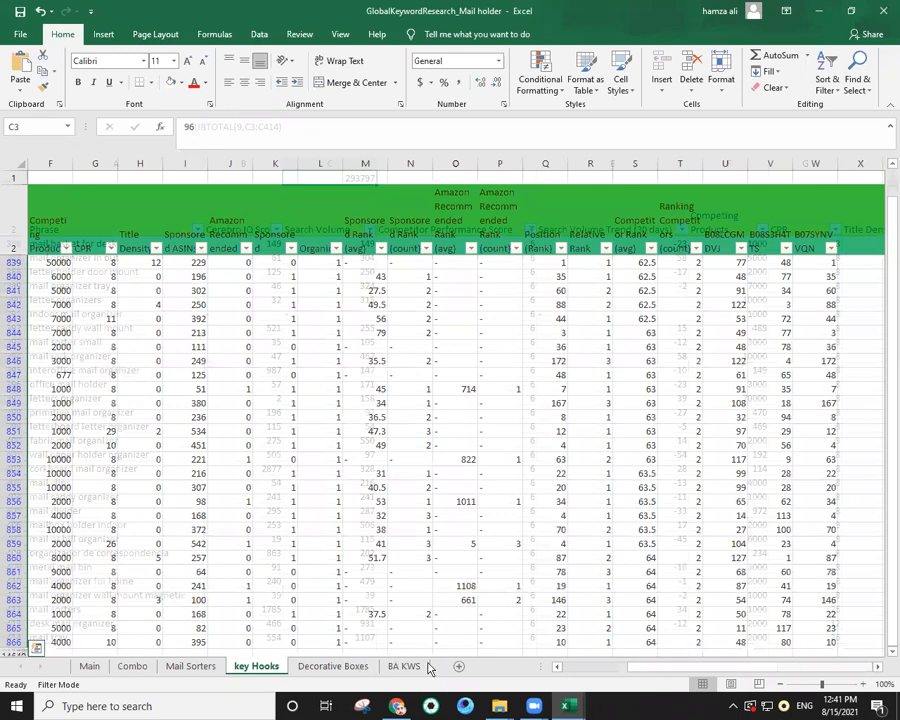
# Examine the Mail Sorters, key Hooks, Main and Combo sheets to see how the mail holder keyword research is organised.
pyautogui.click(208, 665)
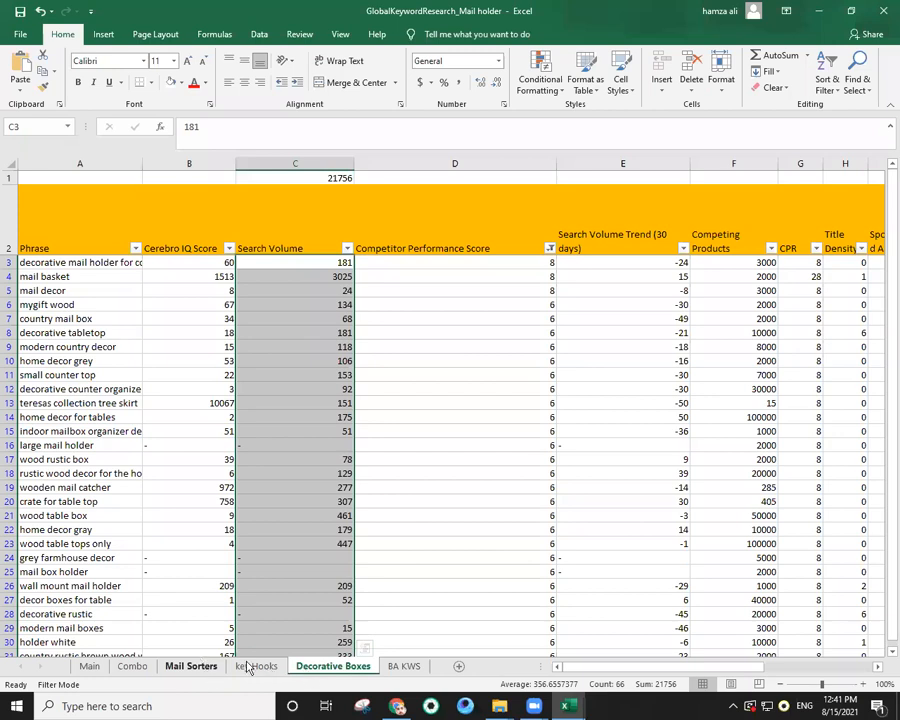
pyautogui.click(256, 666)
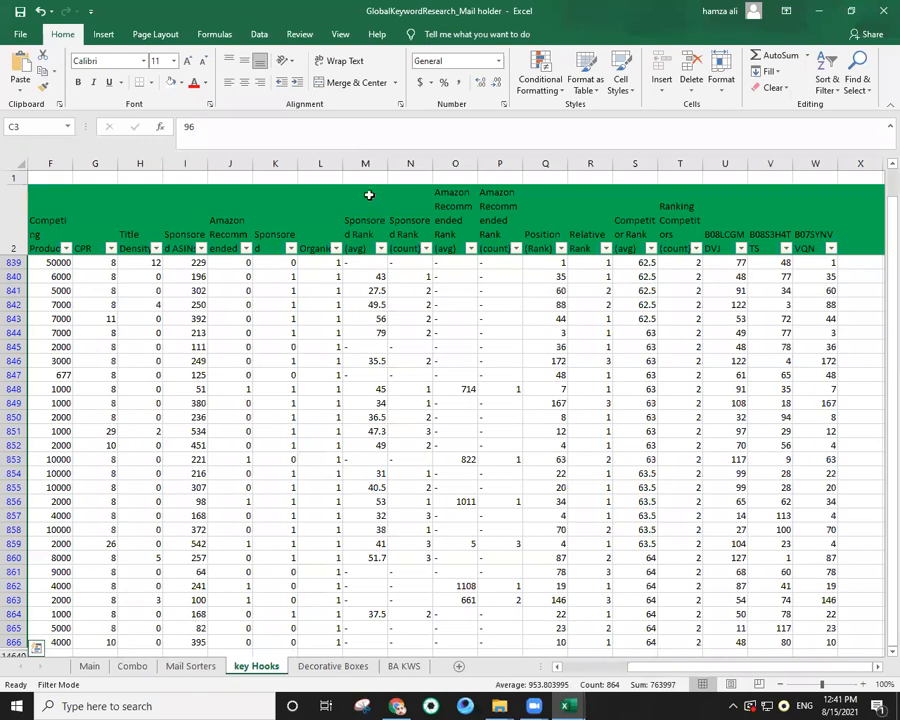
pyautogui.hscroll(-5, 92, 668)
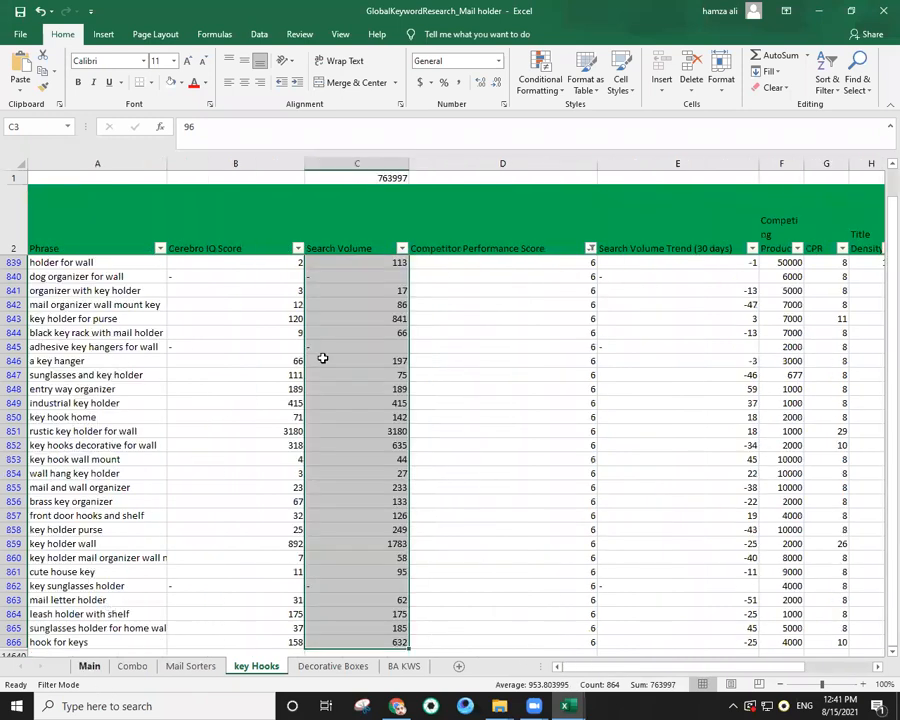
pyautogui.click(91, 667)
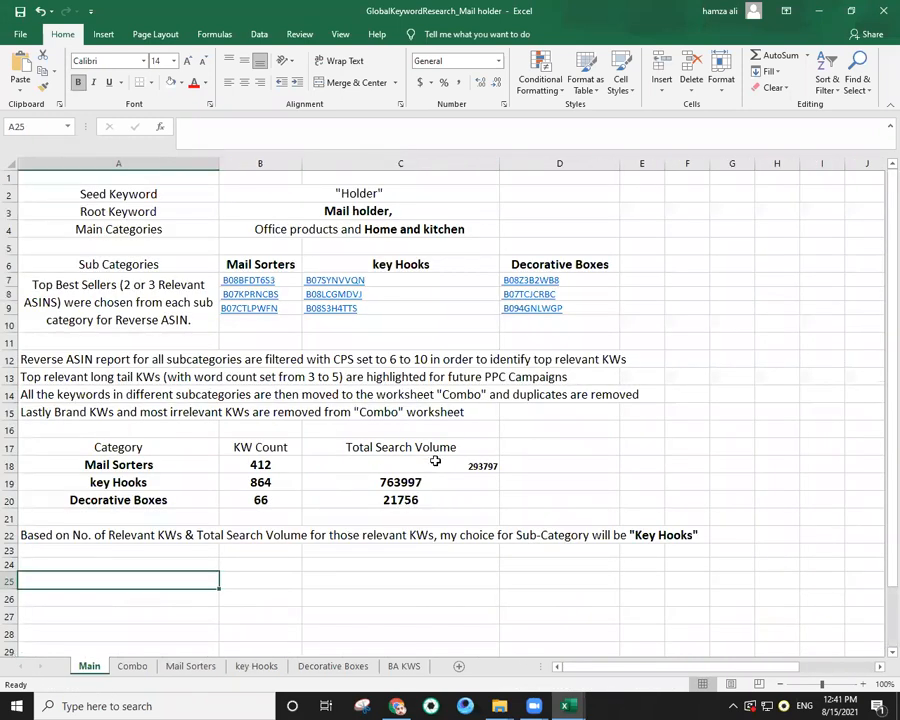
pyautogui.click(401, 499)
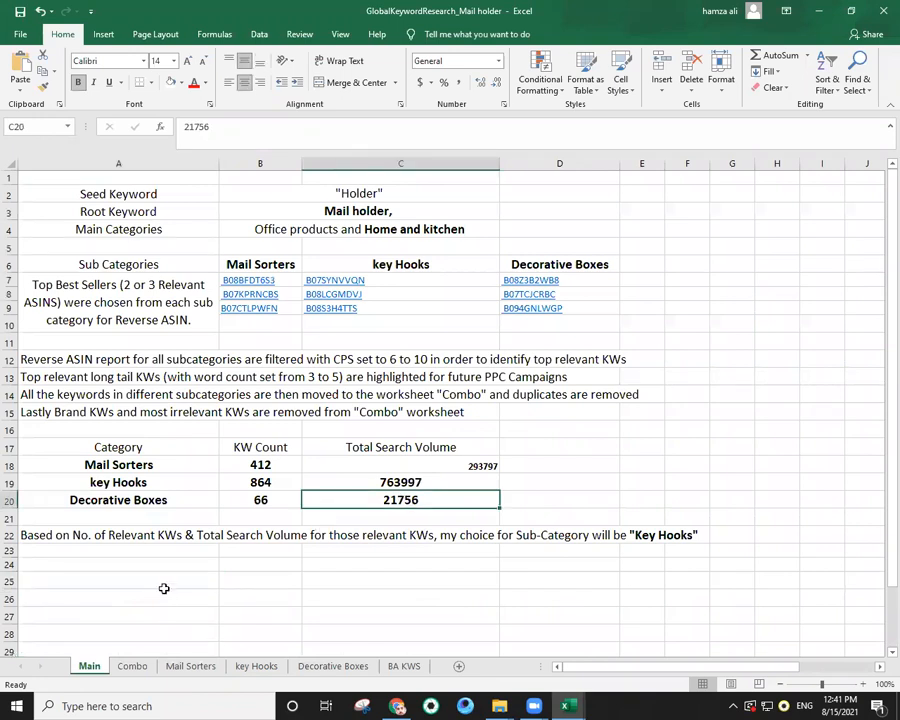
pyautogui.click(134, 667)
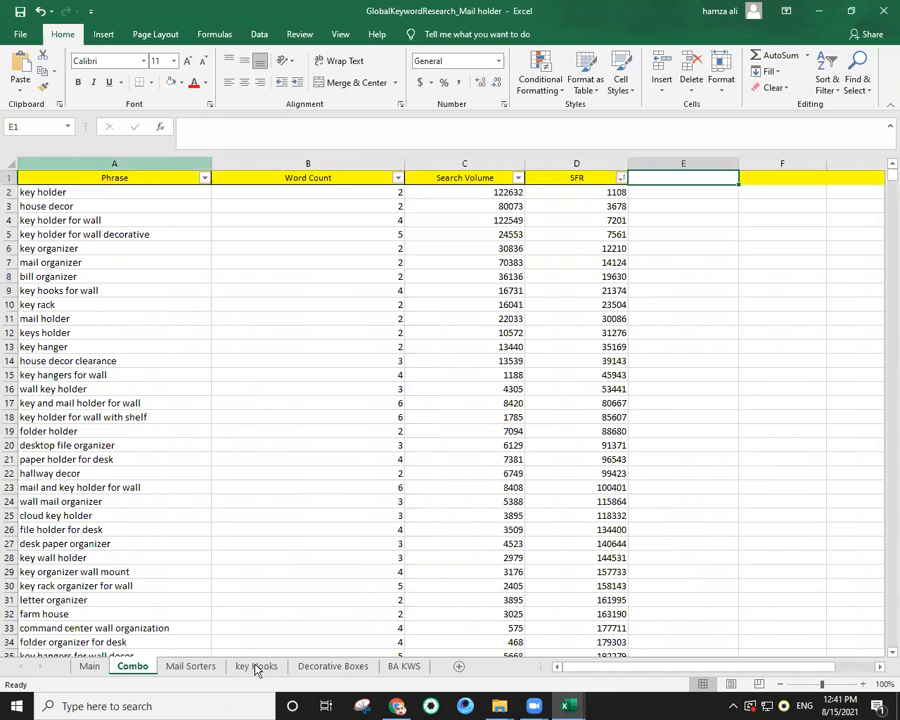
pyautogui.click(188, 666)
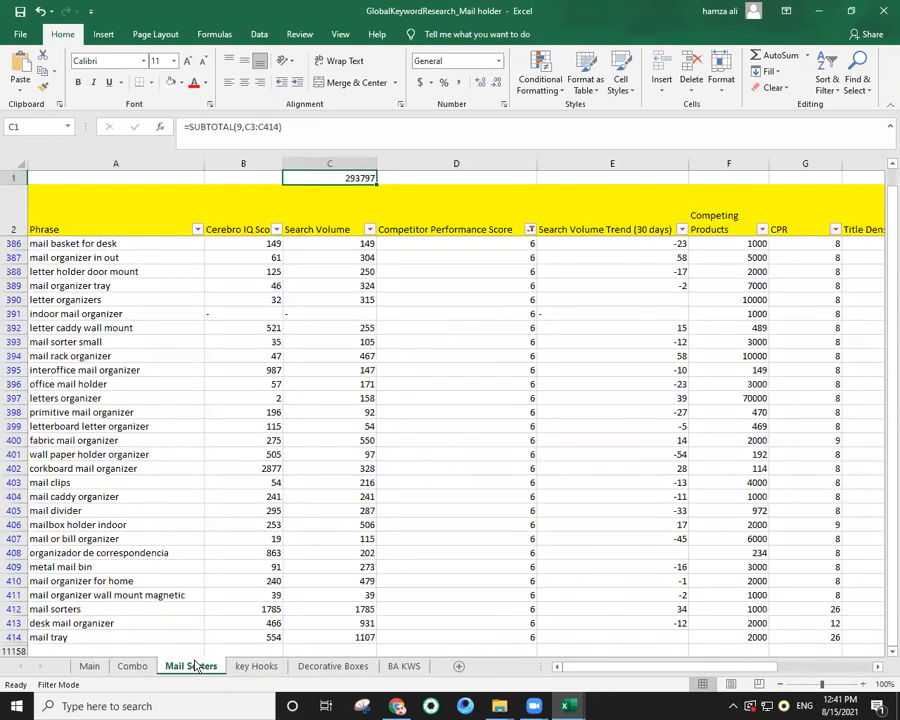
pyautogui.click(262, 667)
pyautogui.click(140, 670)
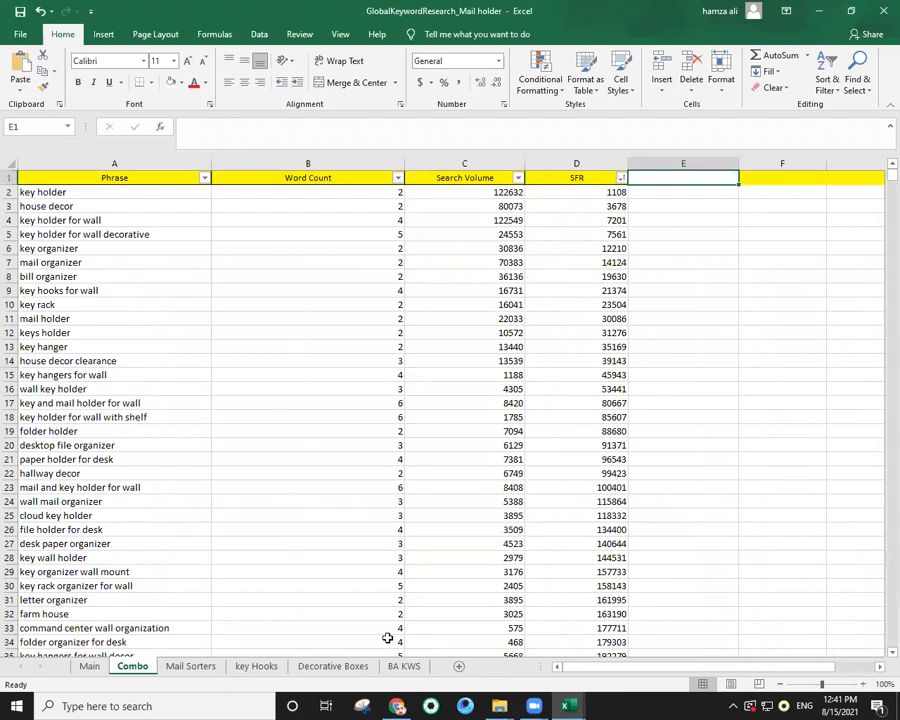
pyautogui.click(459, 666)
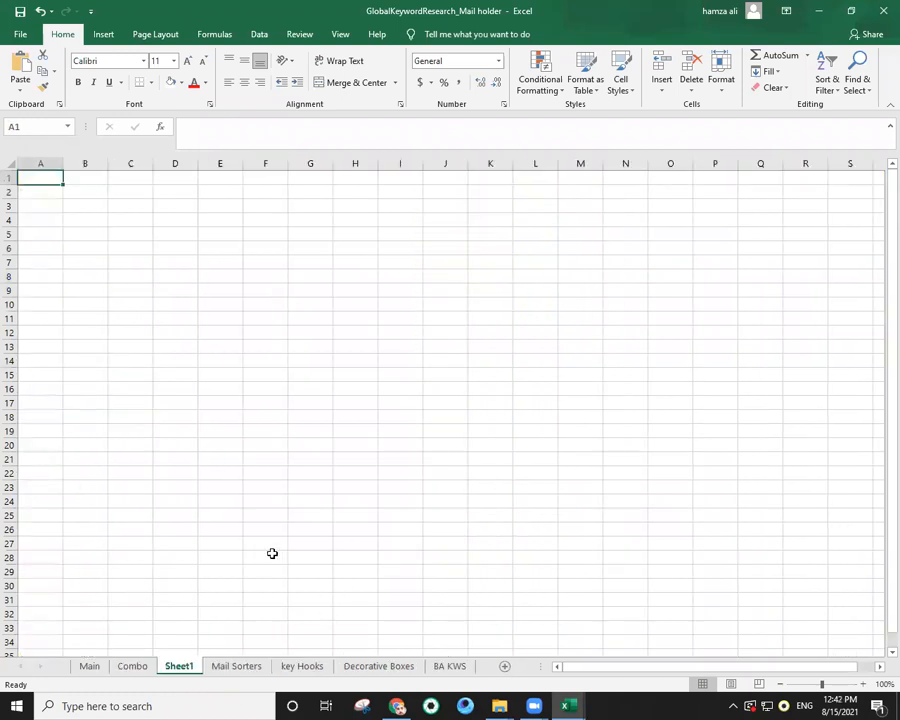
pyautogui.doubleClick(188, 666)
pyautogui.write('combo 2')
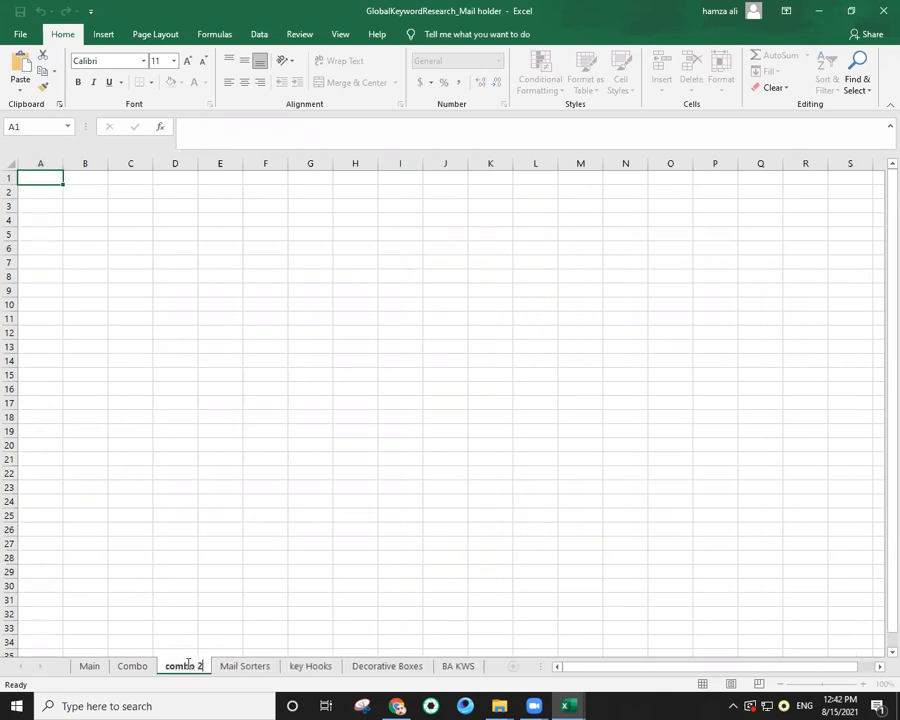
pyautogui.press('Return')
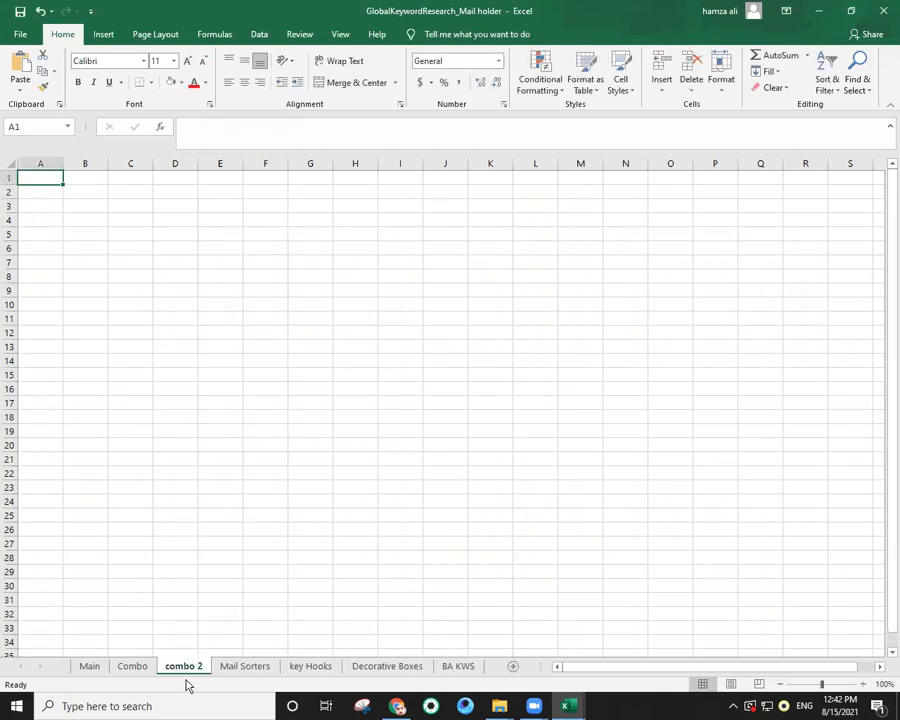
pyautogui.rightClick(185, 672)
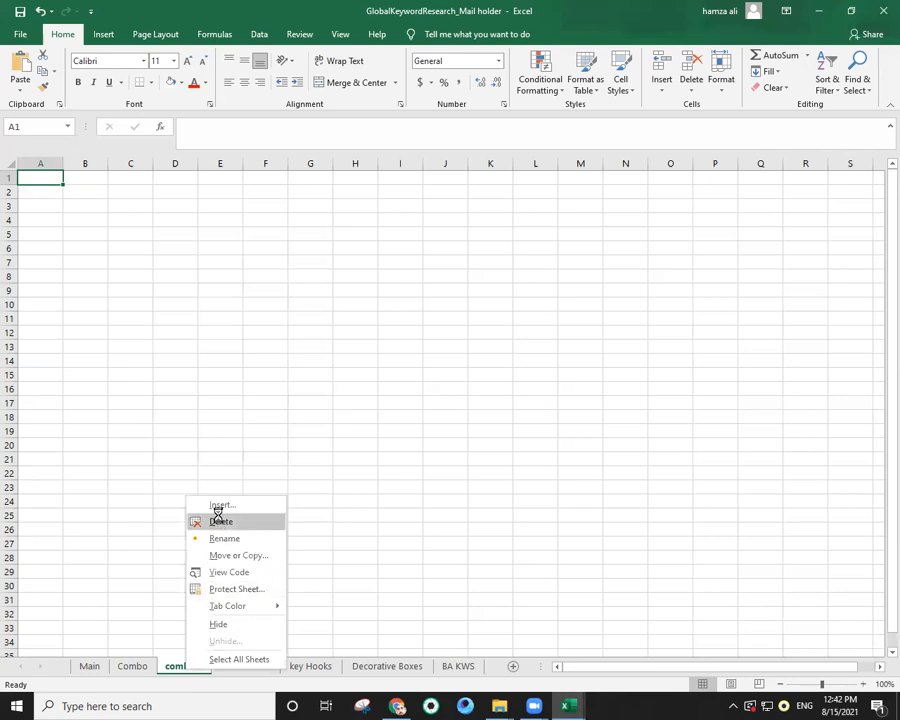
pyautogui.click(218, 517)
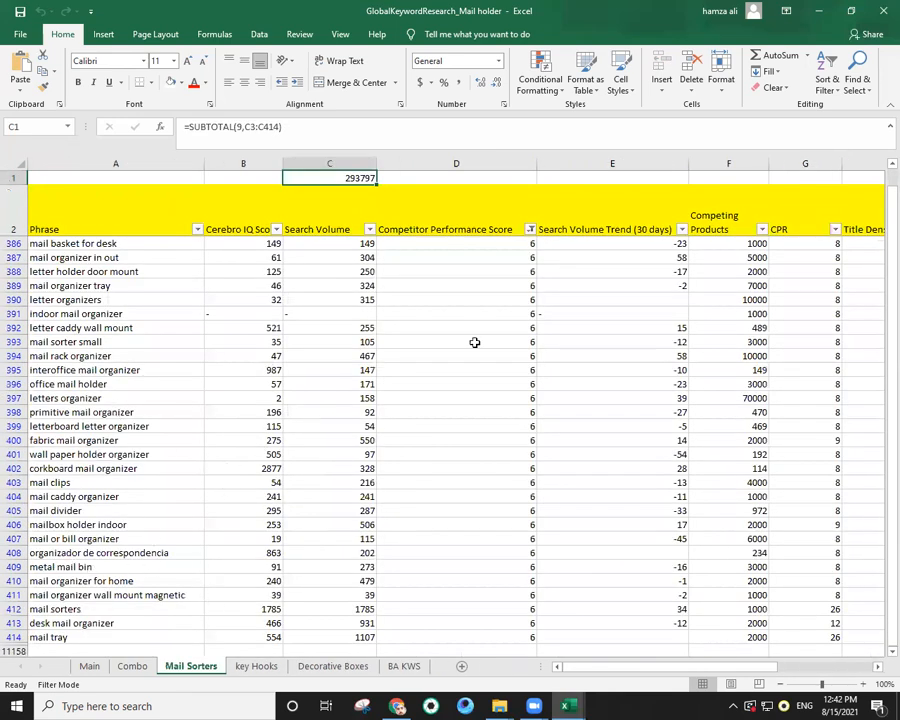
# Open the workbook "golbal keyword report US cable management tray" from the Downloads folder.
pyautogui.click(824, 17)
pyautogui.click(824, 17)
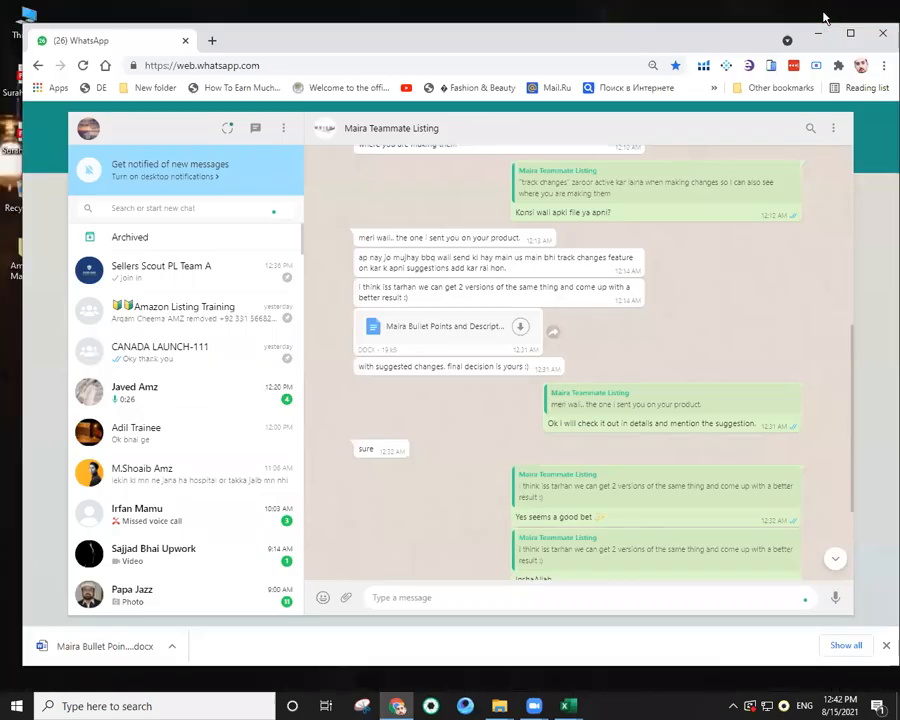
pyautogui.click(822, 34)
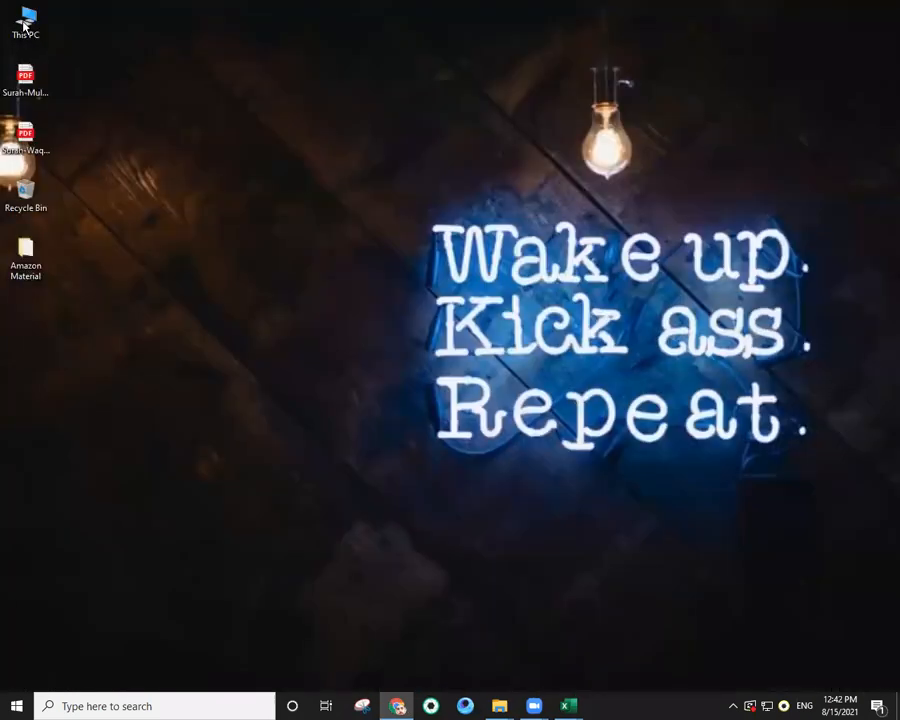
pyautogui.doubleClick(24, 18)
pyautogui.click(72, 118)
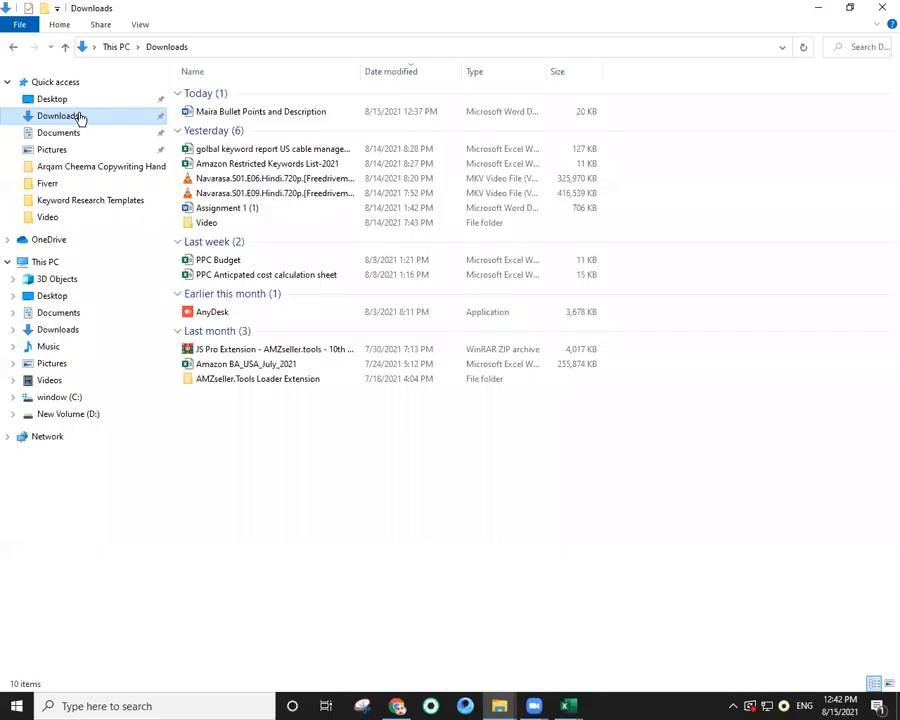
pyautogui.click(249, 150)
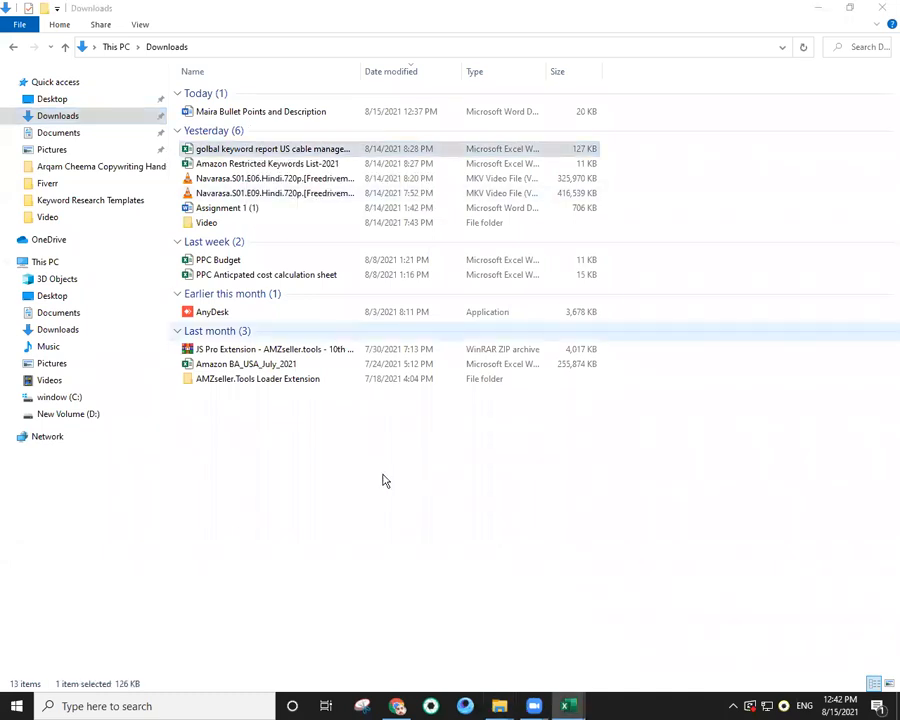
pyautogui.click(562, 698)
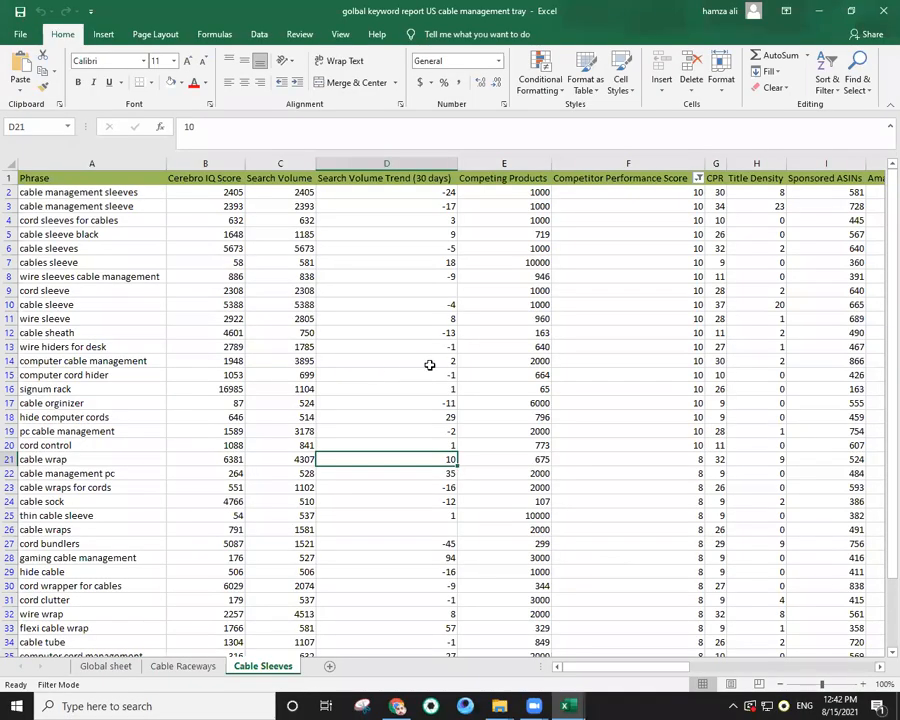
# Widen the Cerebro IQ Score and Search Volume columns on the Cable Sleeves sheet.
pyautogui.moveTo(245, 163); pyautogui.dragTo(271, 165)
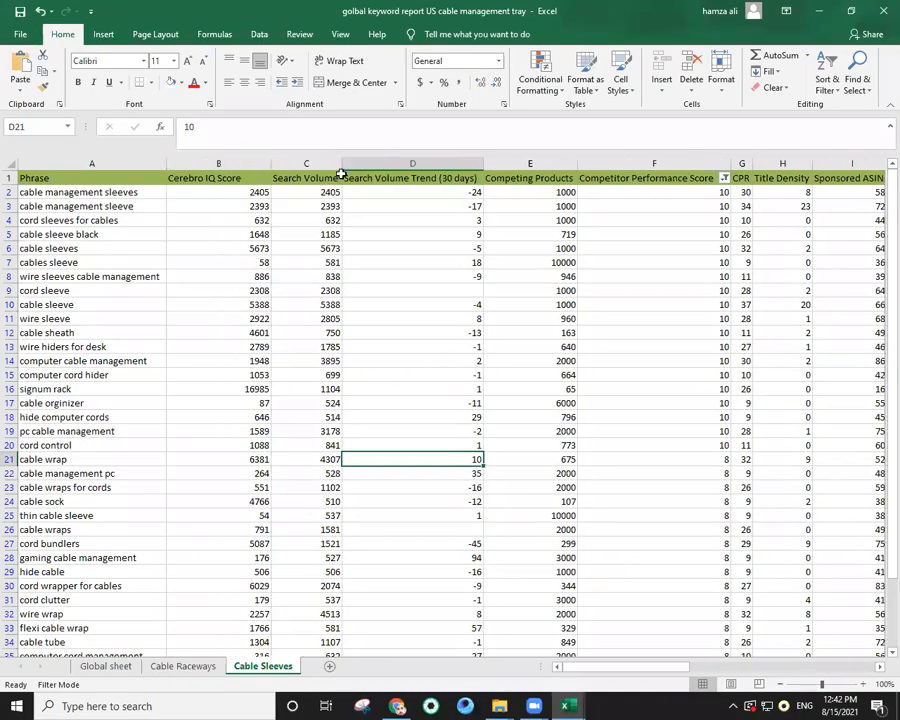
pyautogui.moveTo(340, 170); pyautogui.dragTo(369, 170)
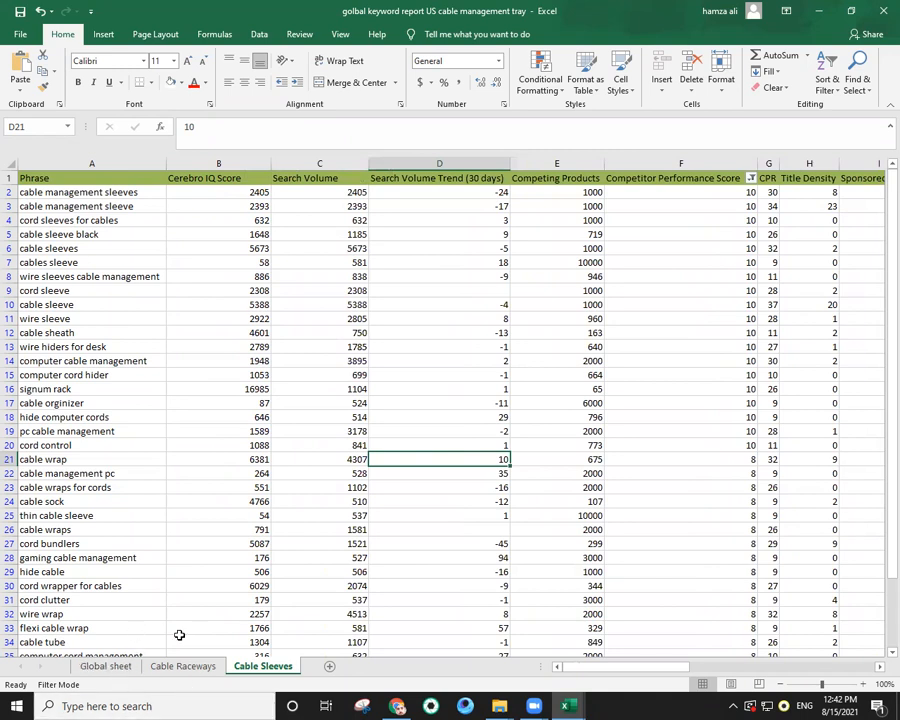
# Review the Global sheet's keywords, main category, subcategories, keyword counts, total search volumes and the main subcategory conclusion.
pyautogui.click(105, 666)
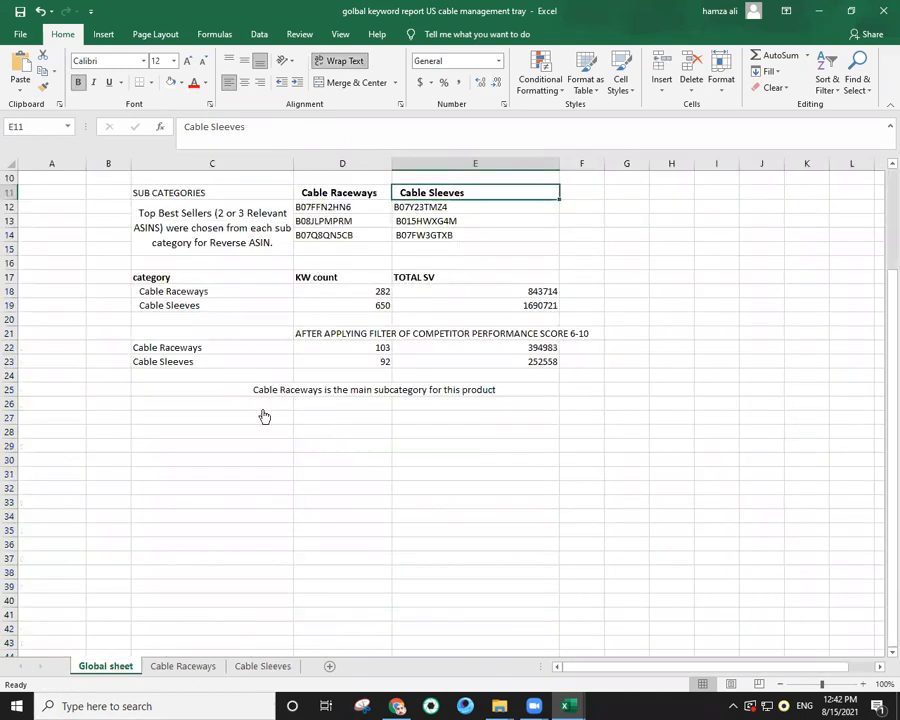
pyautogui.click(456, 262)
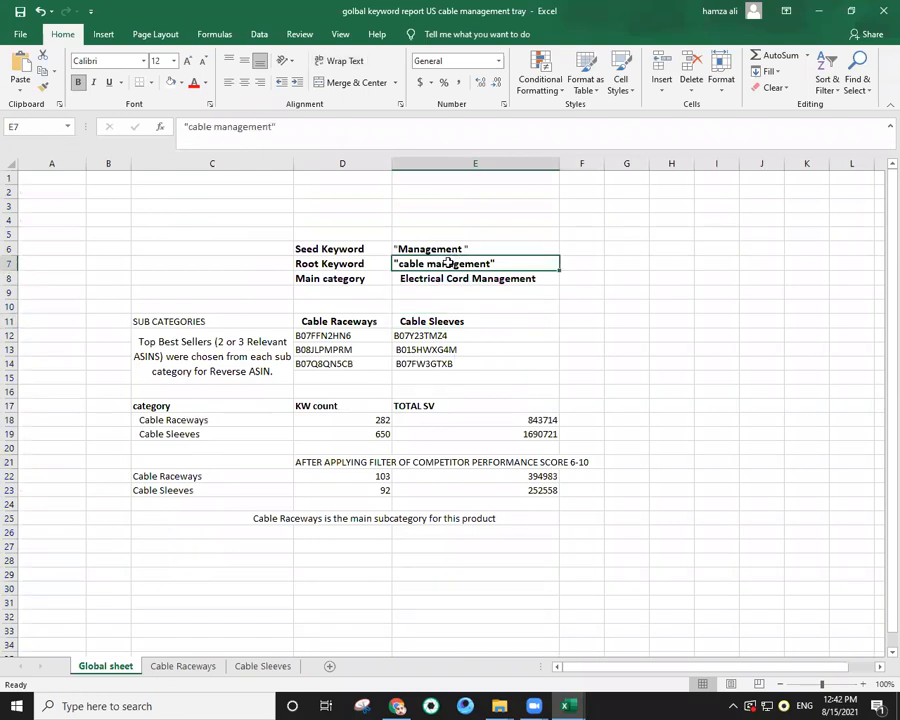
pyautogui.click(448, 279)
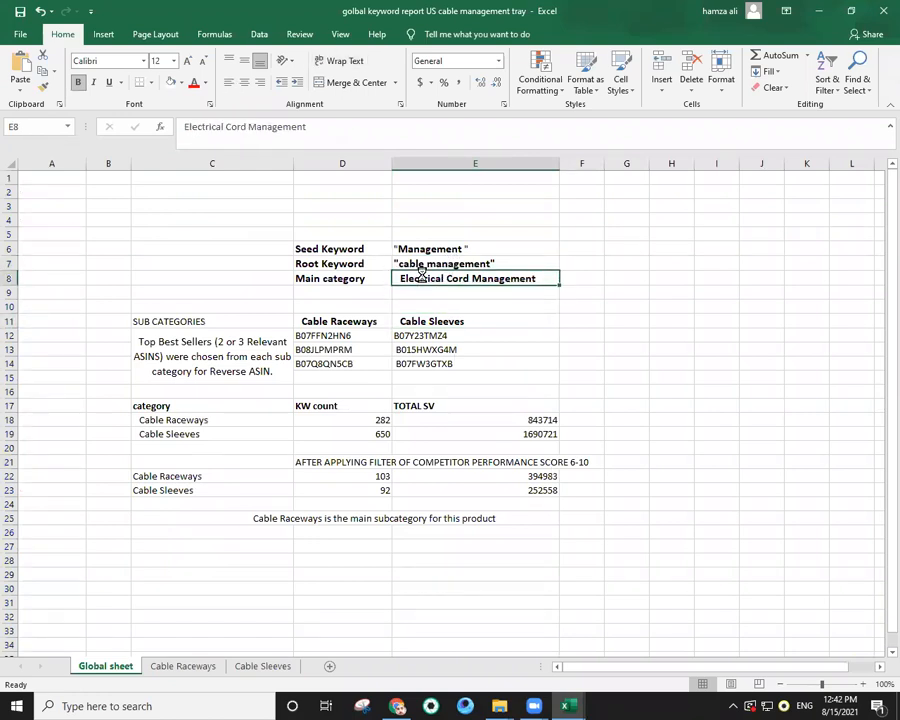
pyautogui.press('Up')
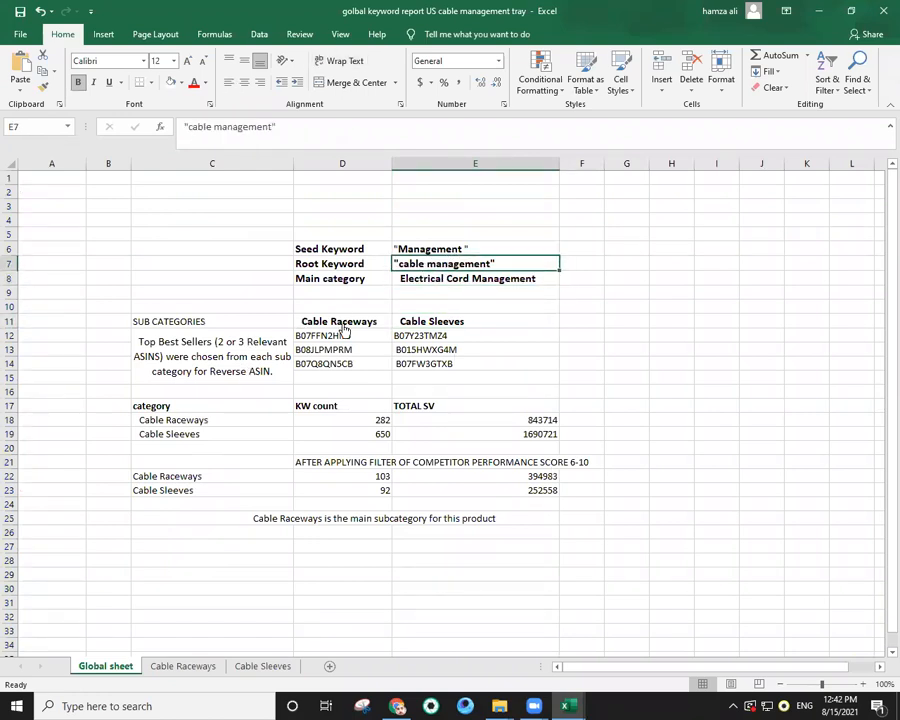
pyautogui.click(338, 318)
pyautogui.click(408, 318)
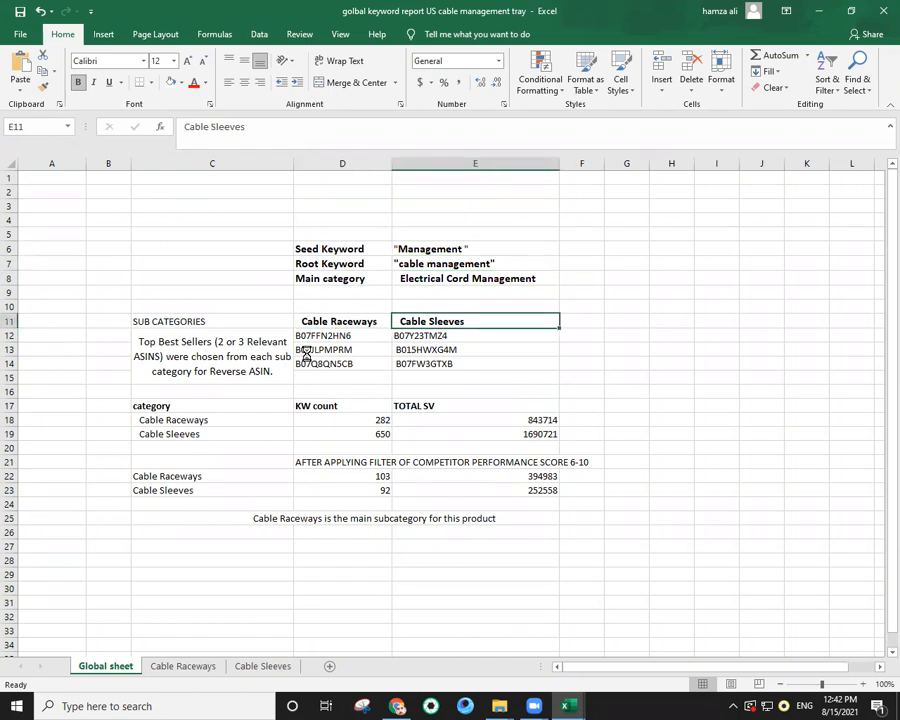
pyautogui.click(216, 423)
pyautogui.click(411, 459)
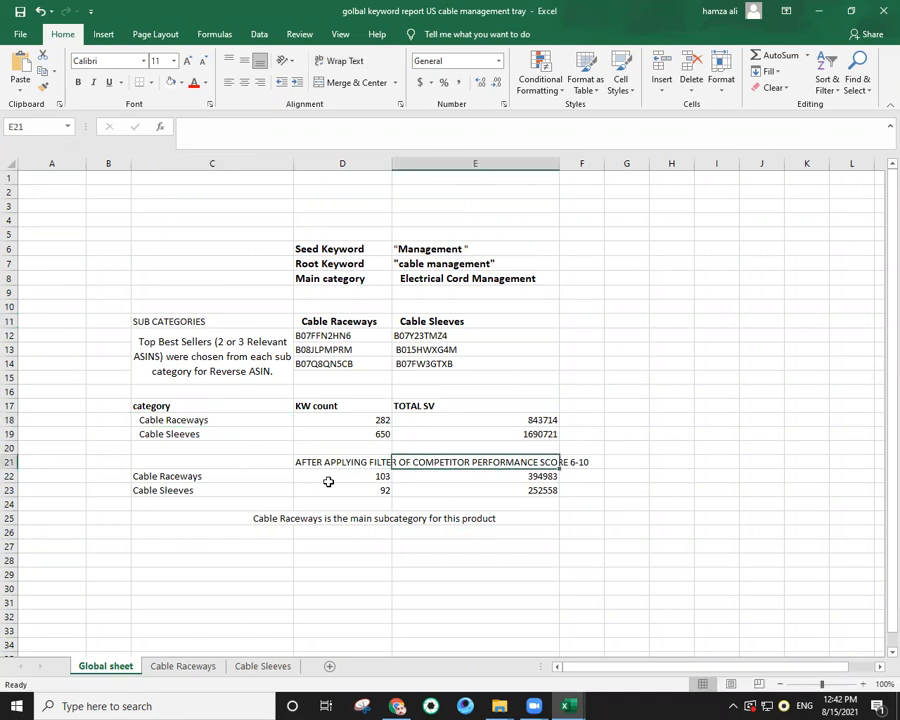
pyautogui.click(240, 477)
pyautogui.click(368, 486)
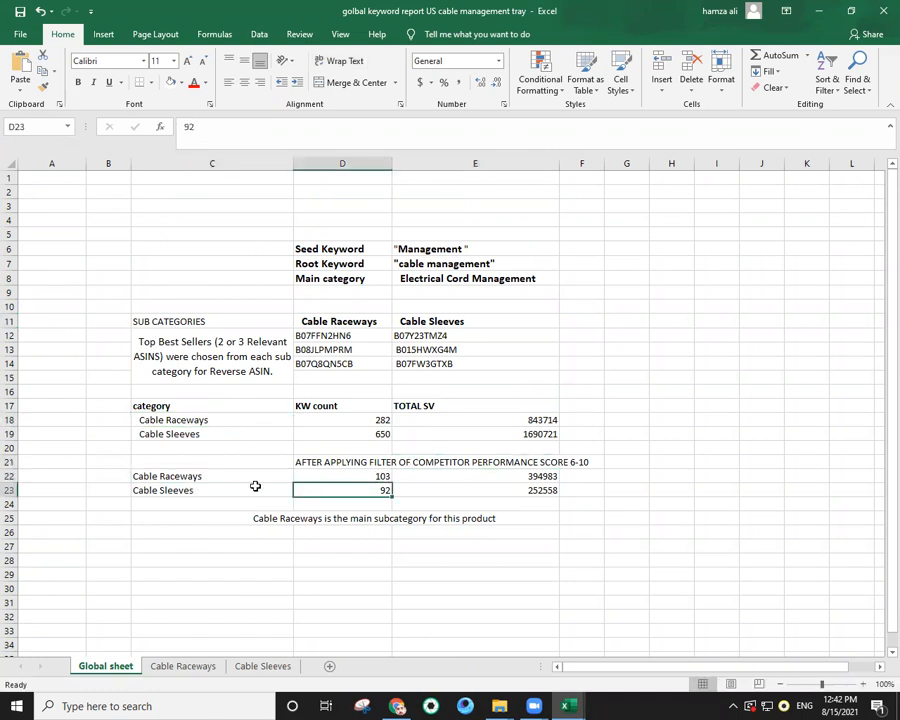
pyautogui.click(495, 478)
pyautogui.click(525, 495)
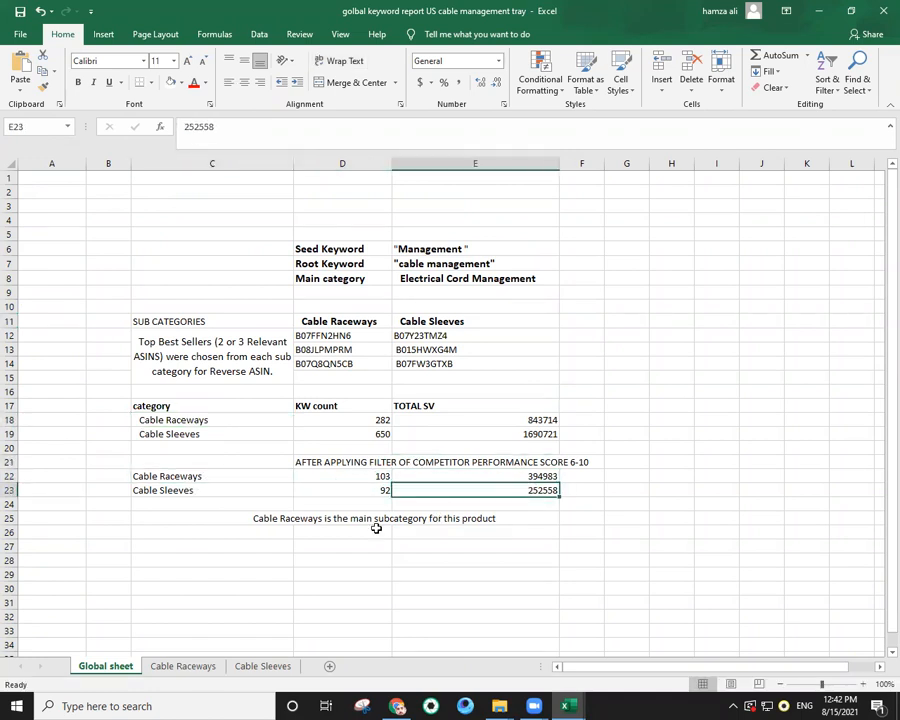
pyautogui.click(297, 518)
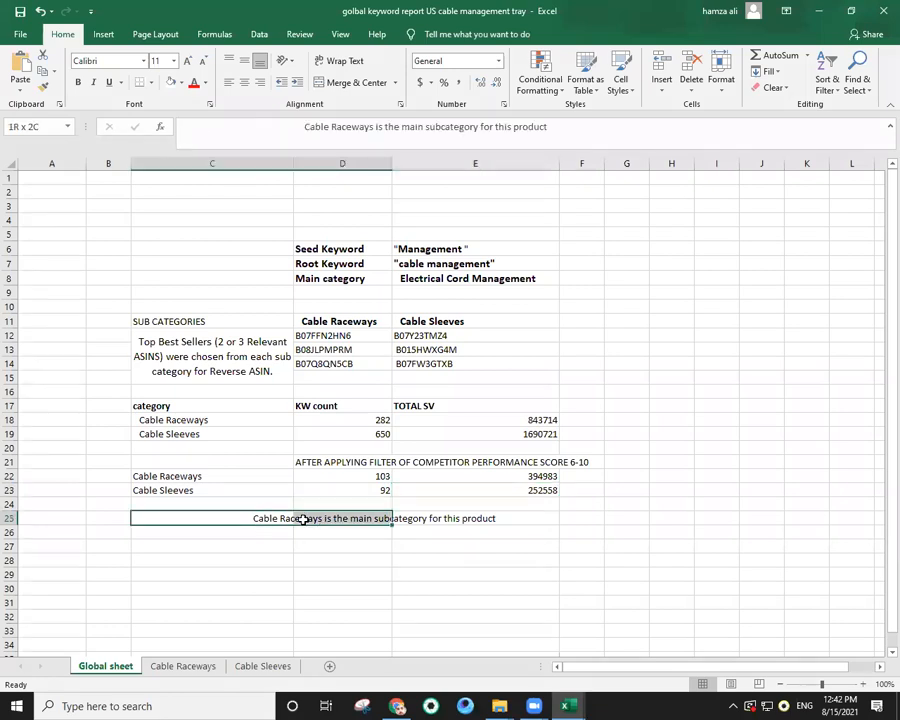
# Add a new worksheet between Cable Raceways and Cable Sleeves and name it Combo.
pyautogui.click(248, 666)
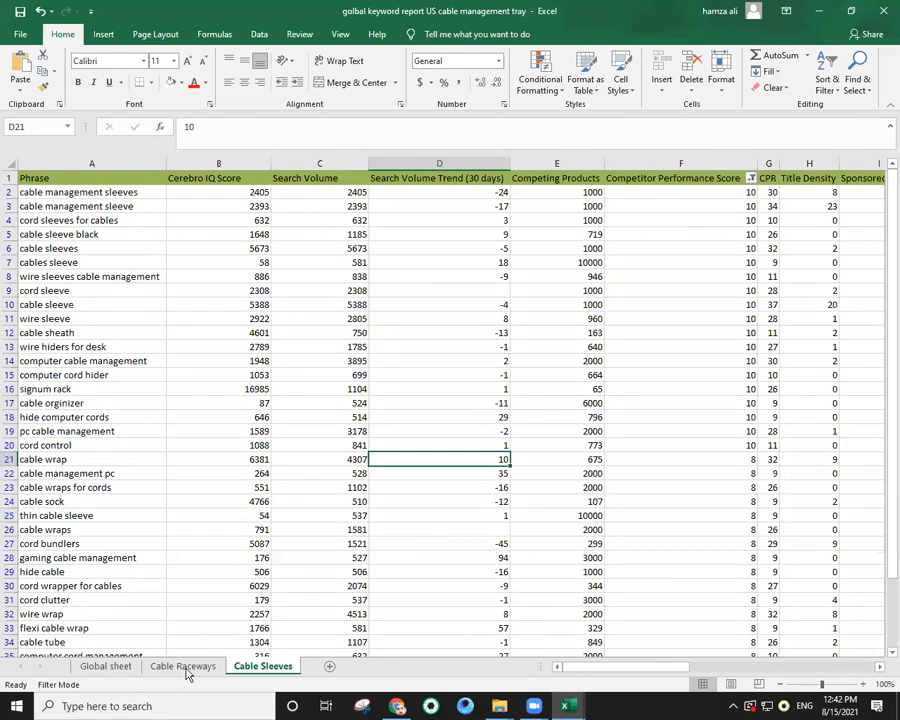
pyautogui.click(326, 668)
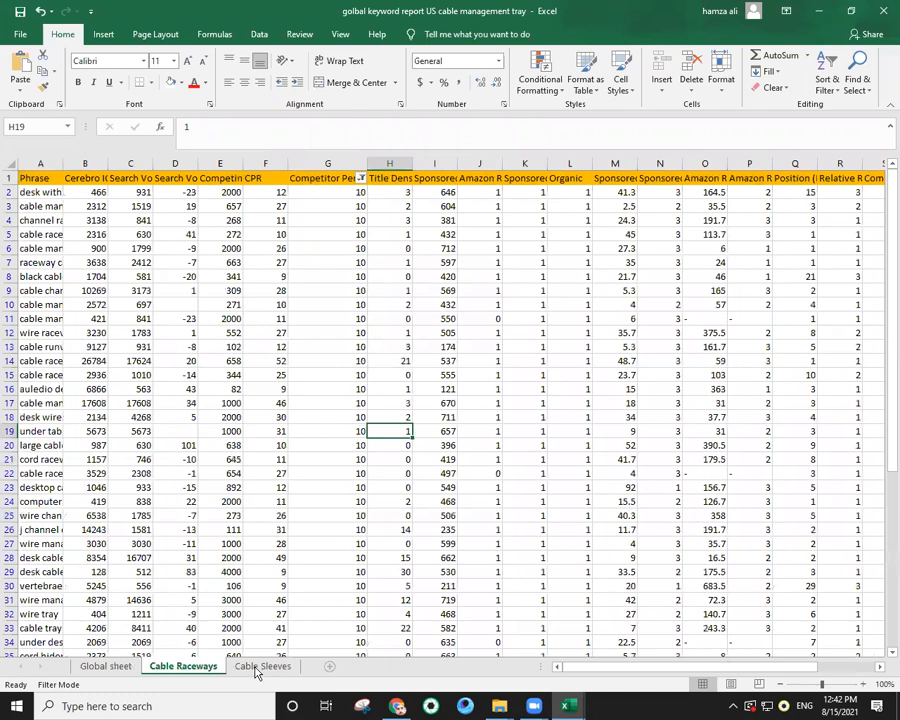
pyautogui.doubleClick(256, 667)
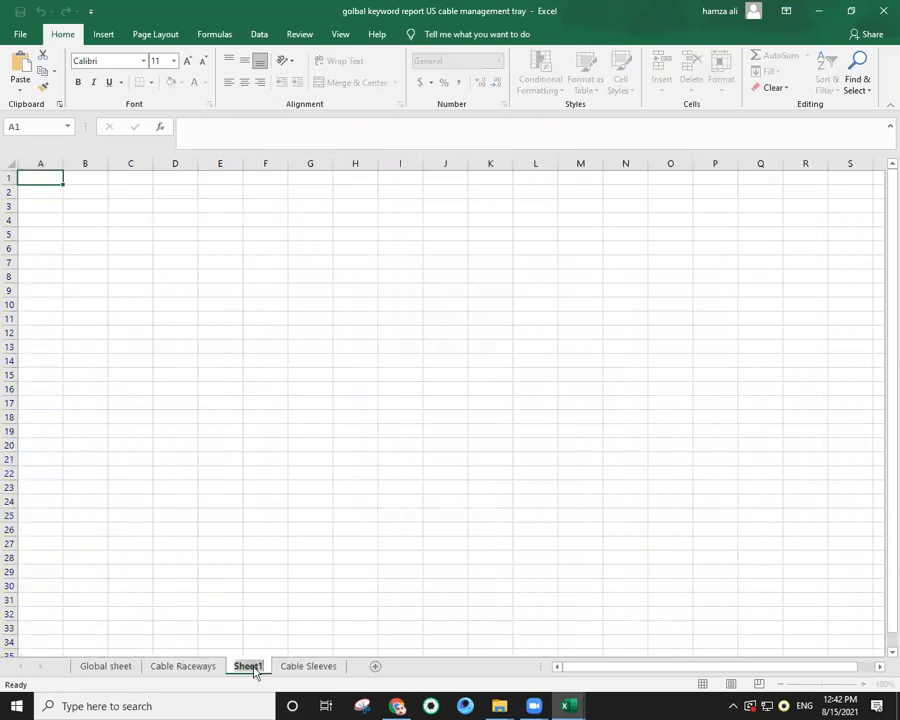
pyautogui.write('Combo')
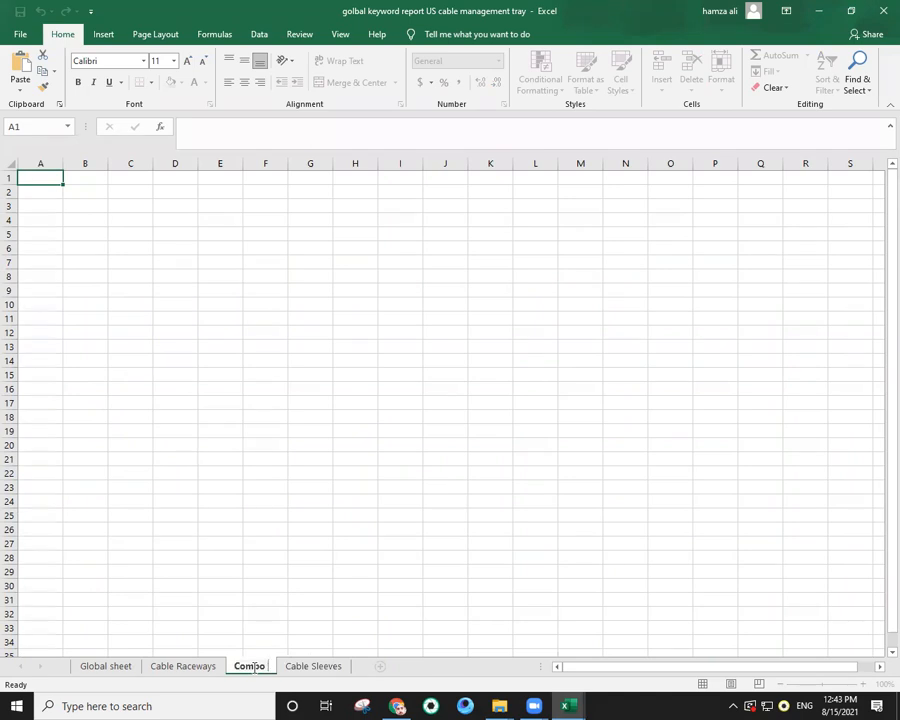
pyautogui.click(195, 670)
pyautogui.click(241, 671)
# Enter the headers Phrase in A1 and Search Volume in B1 of the Combo sheet.
pyautogui.doubleClick(43, 176)
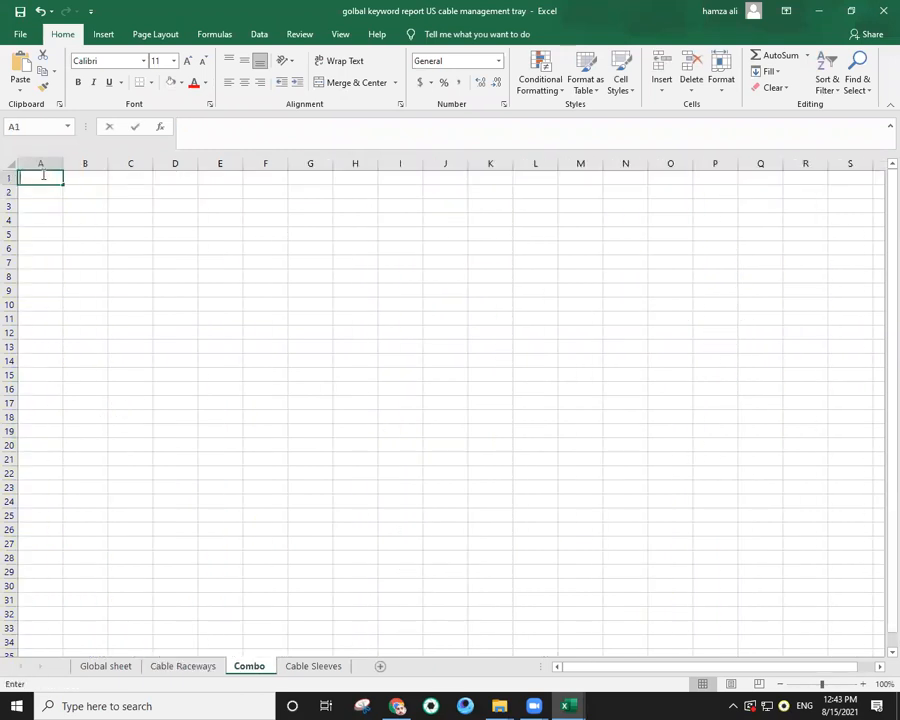
pyautogui.write('p')
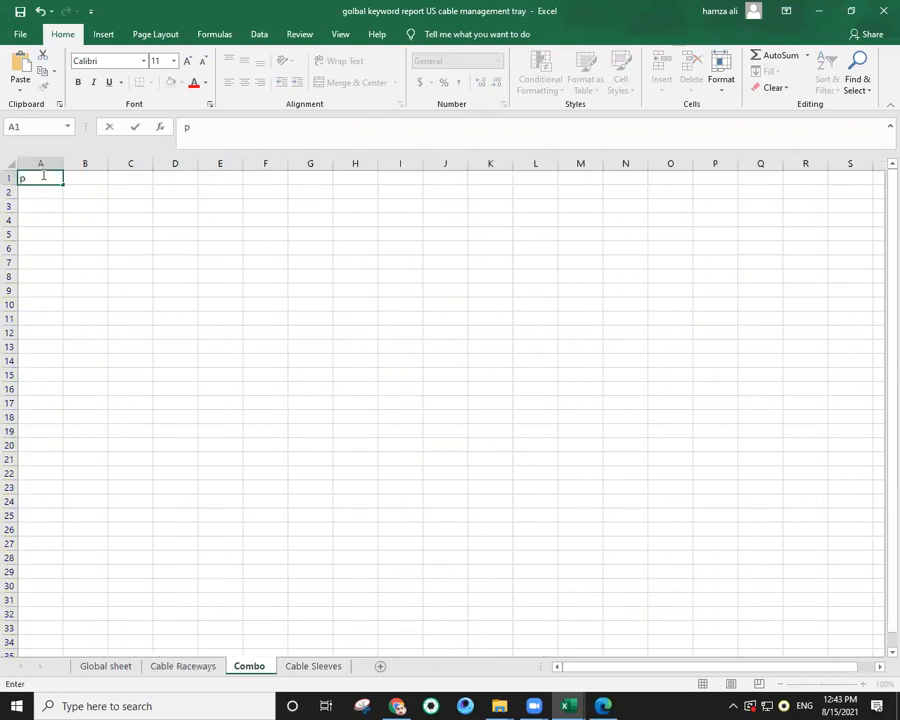
pyautogui.press('BackSpace')
pyautogui.write('PH')
pyautogui.press('BackSpace')
pyautogui.write('hrase')
pyautogui.click(78, 180)
pyautogui.write('Search Volume')
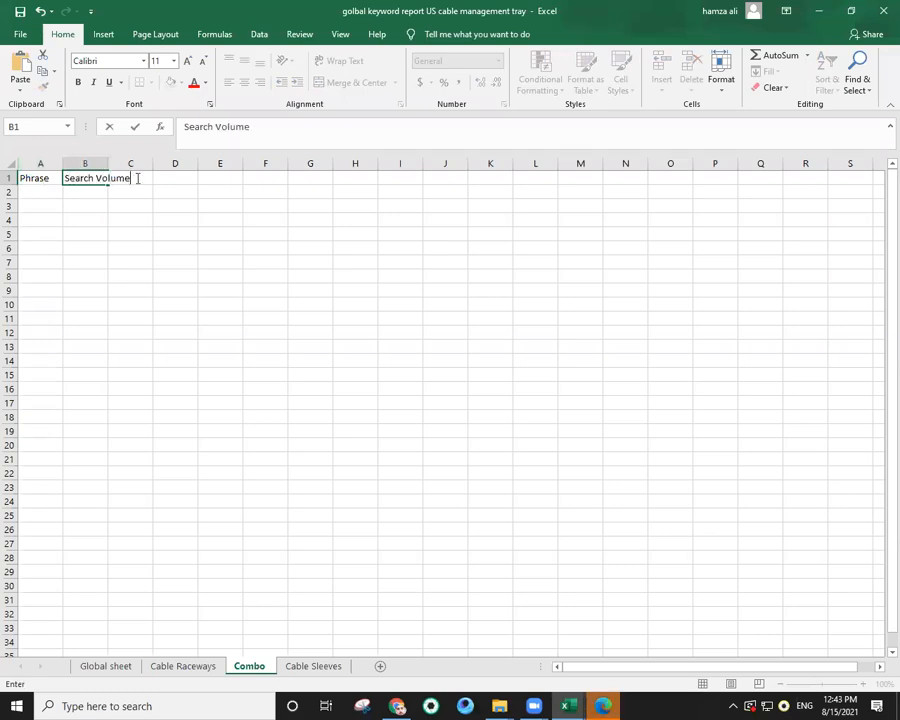
# Add the header SFR in C1 and widen column B to fit the Search Volume heading.
pyautogui.click(104, 164)
pyautogui.click(136, 178)
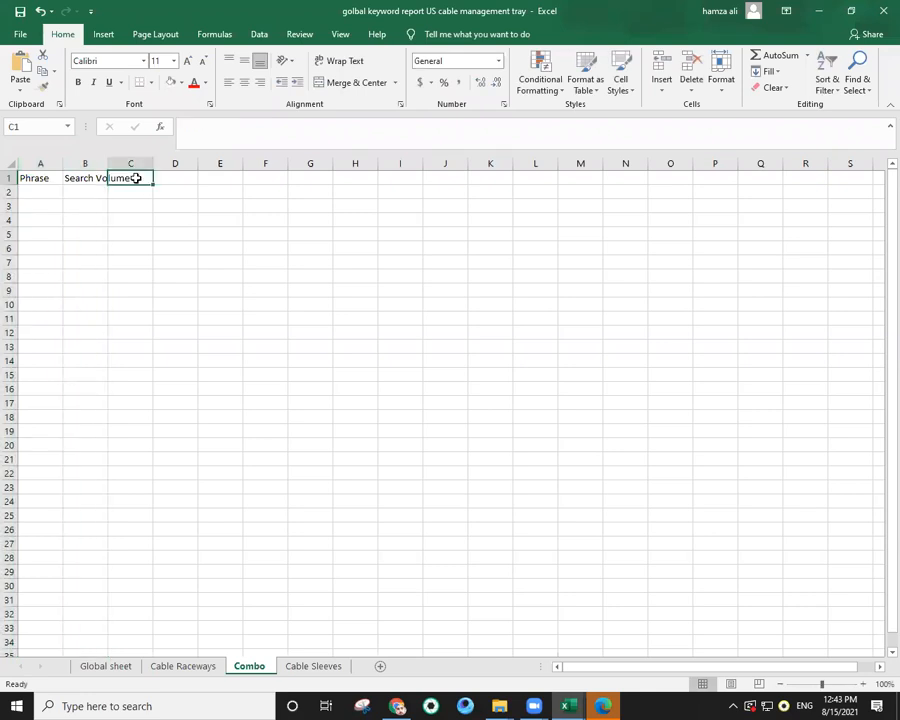
pyautogui.write('SFR')
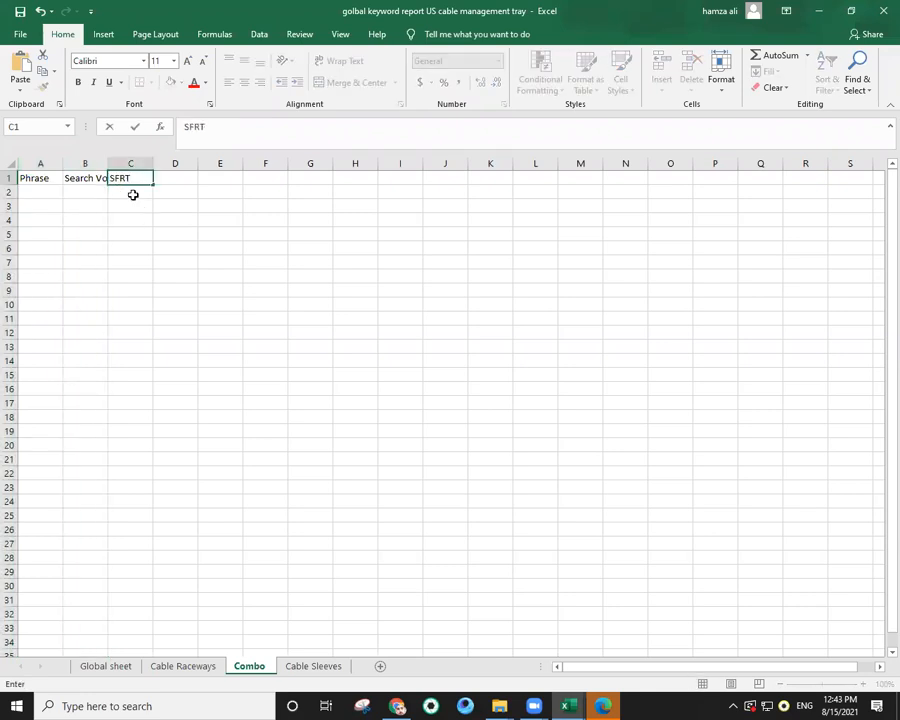
pyautogui.press('Return')
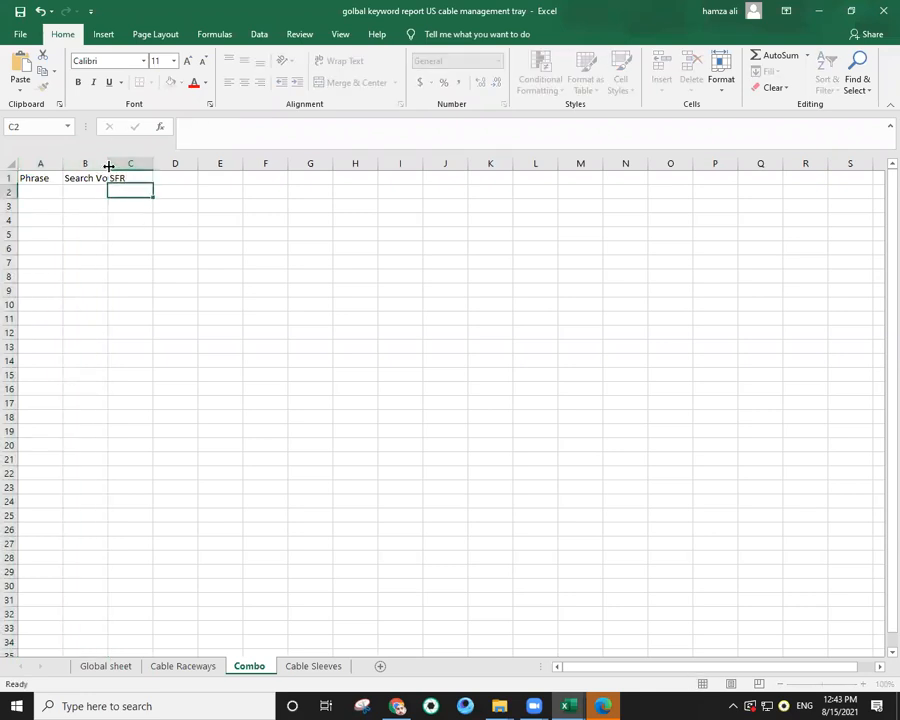
pyautogui.moveTo(108, 163); pyautogui.dragTo(140, 163)
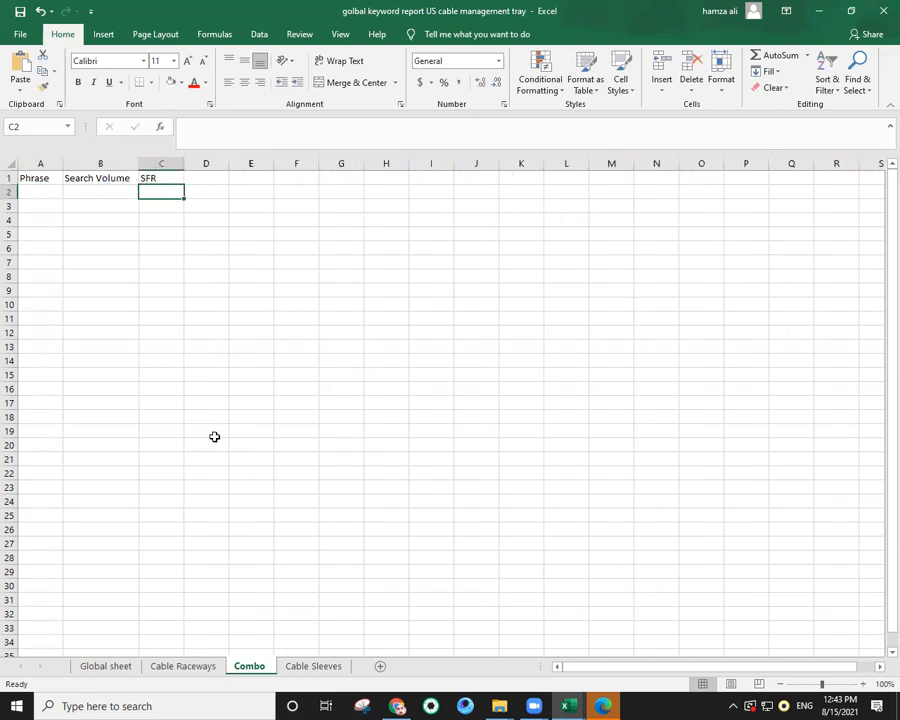
# Open the GlobalKeywordResearch_Mail holder workbook from Keyword Research Templates in the Amazon Material folder to check its Combo column headers.
pyautogui.click(820, 12)
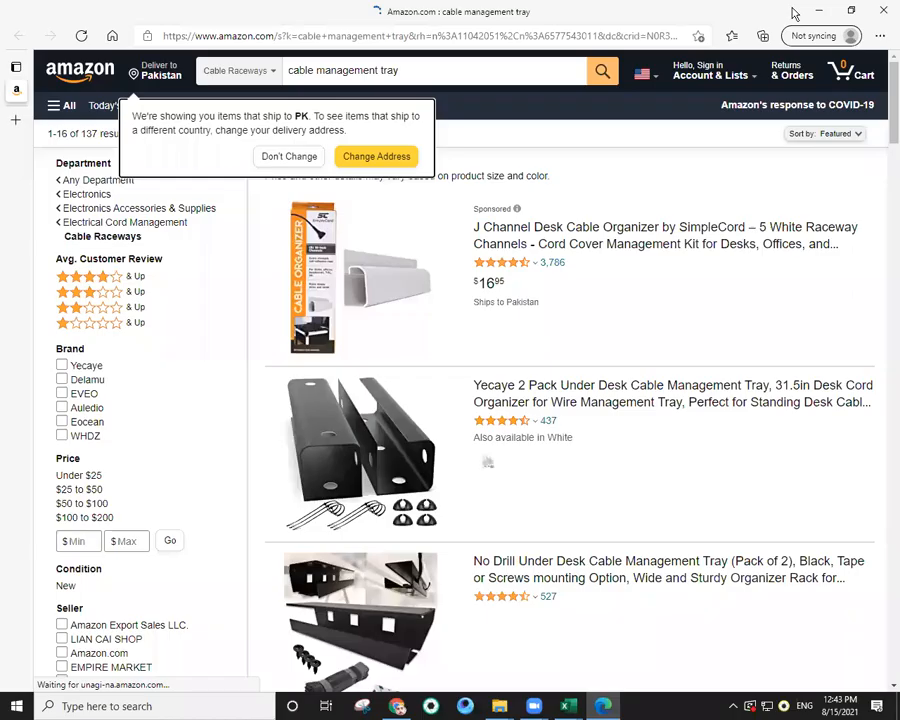
pyautogui.click(819, 12)
pyautogui.click(813, 11)
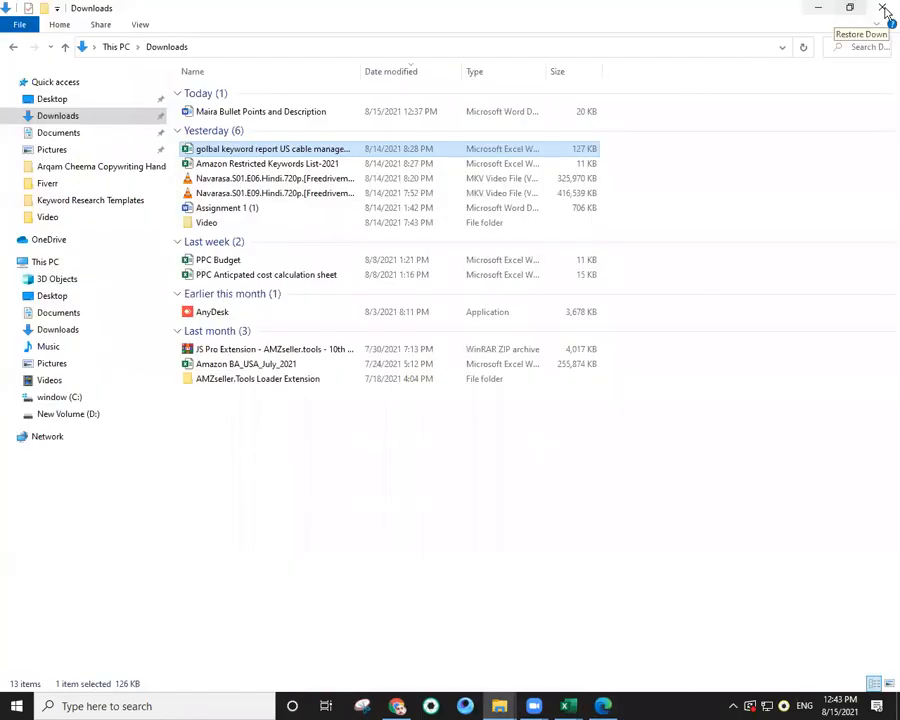
pyautogui.press('super+d')
pyautogui.doubleClick(38, 256)
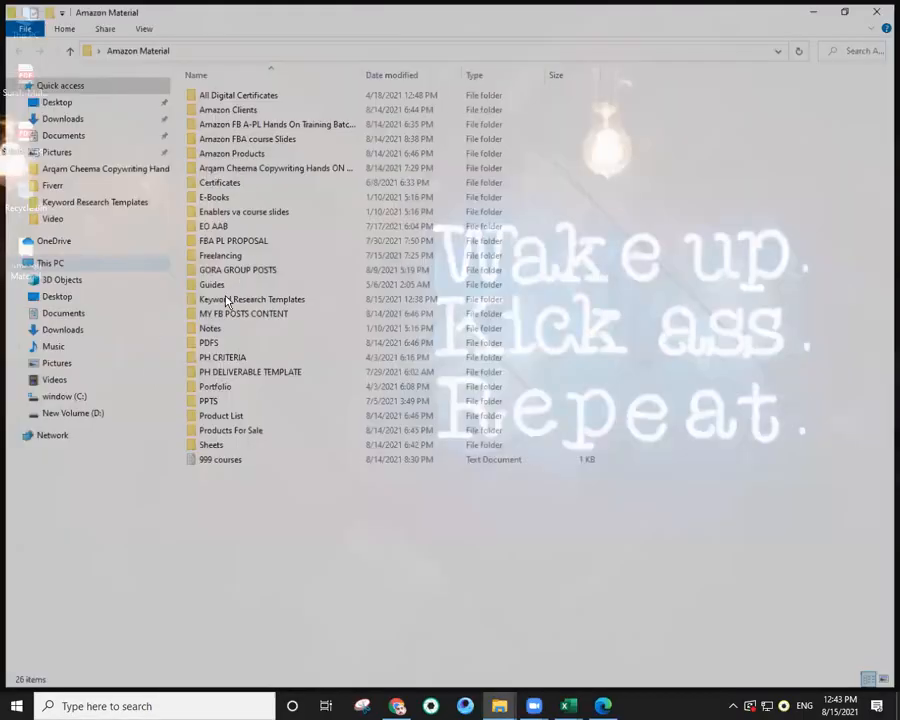
pyautogui.doubleClick(229, 299)
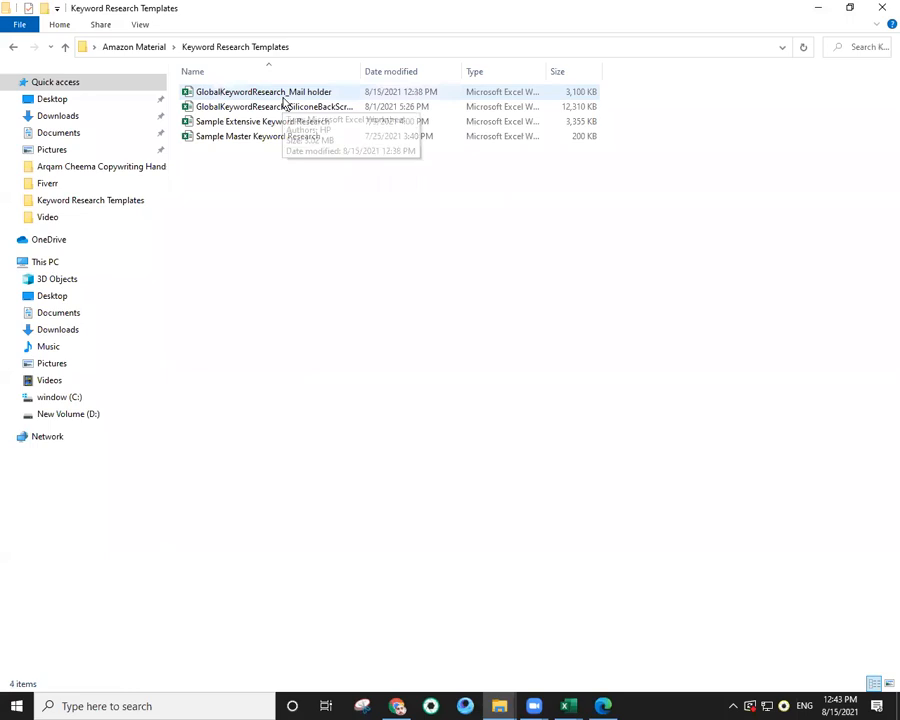
pyautogui.doubleClick(283, 92)
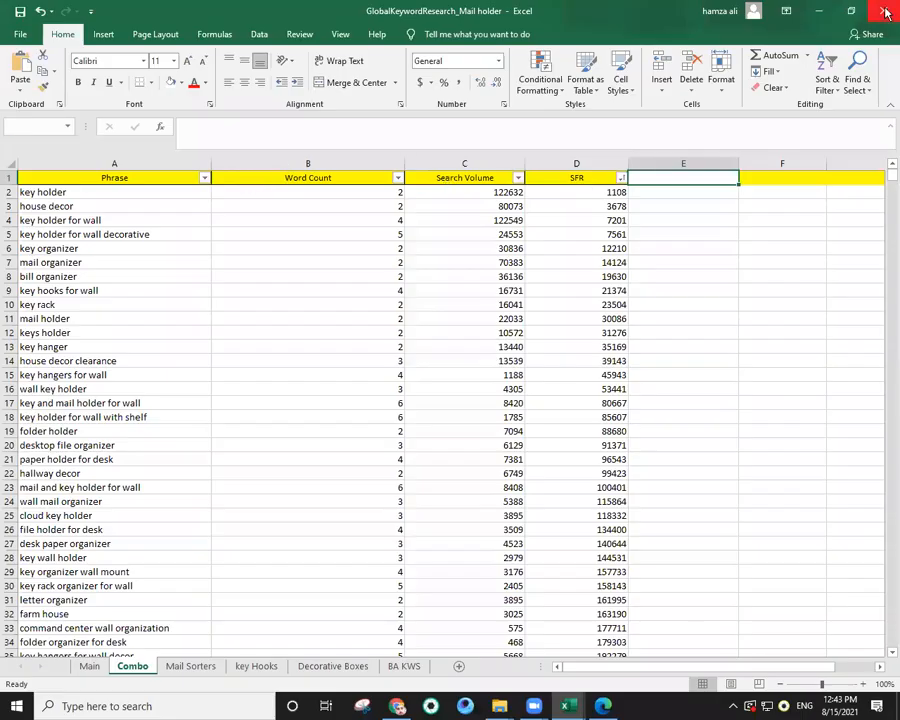
# Close the mail holder workbook without saving and return to the US cable management tray keyword report.
pyautogui.click(885, 12)
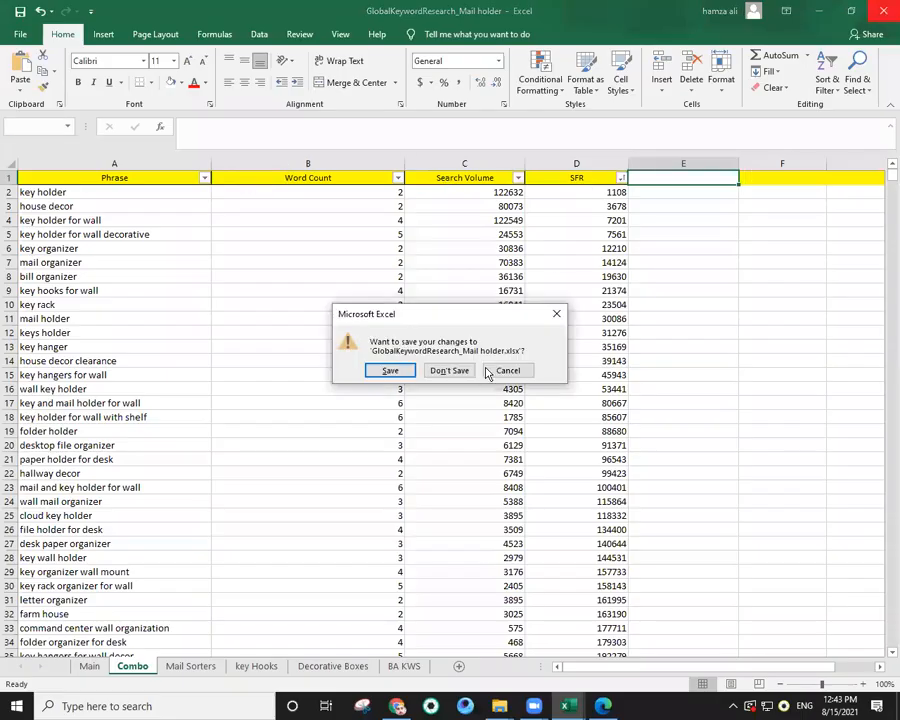
pyautogui.click(452, 369)
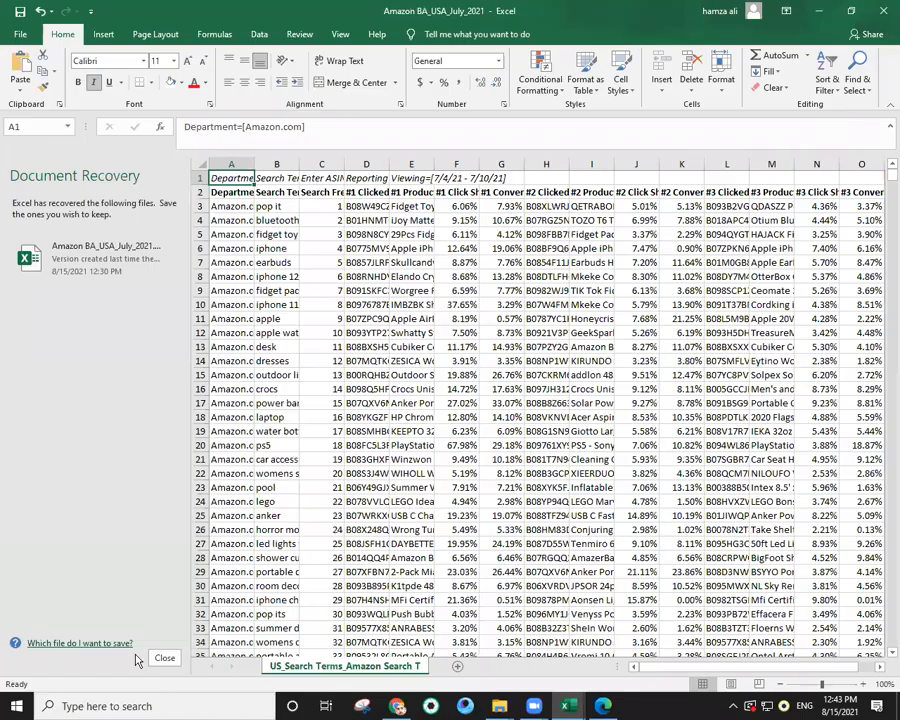
pyautogui.click(818, 12)
pyautogui.click(810, 8)
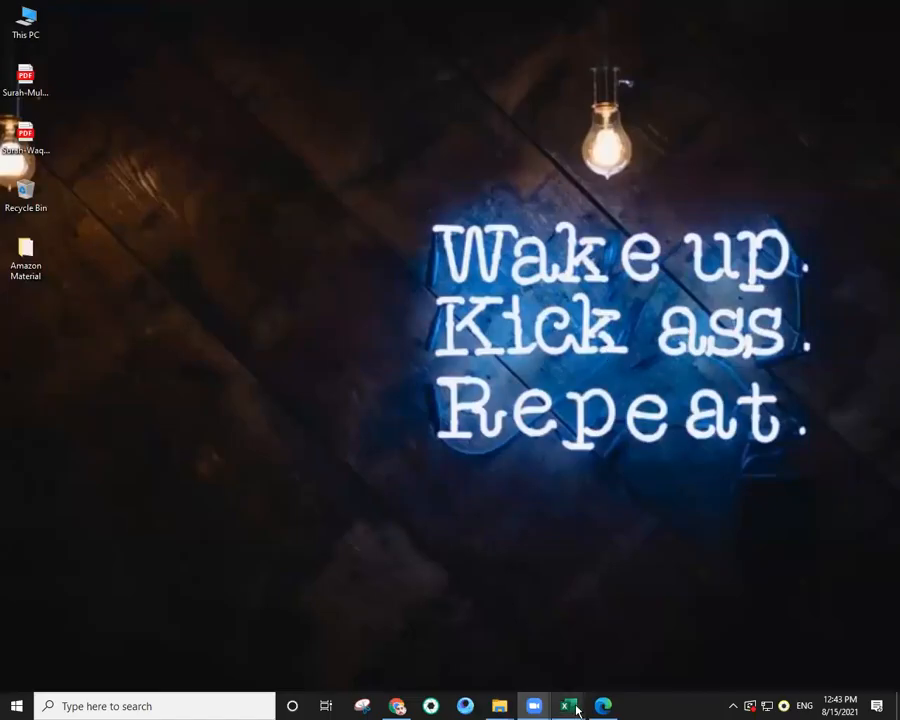
pyautogui.click(498, 650)
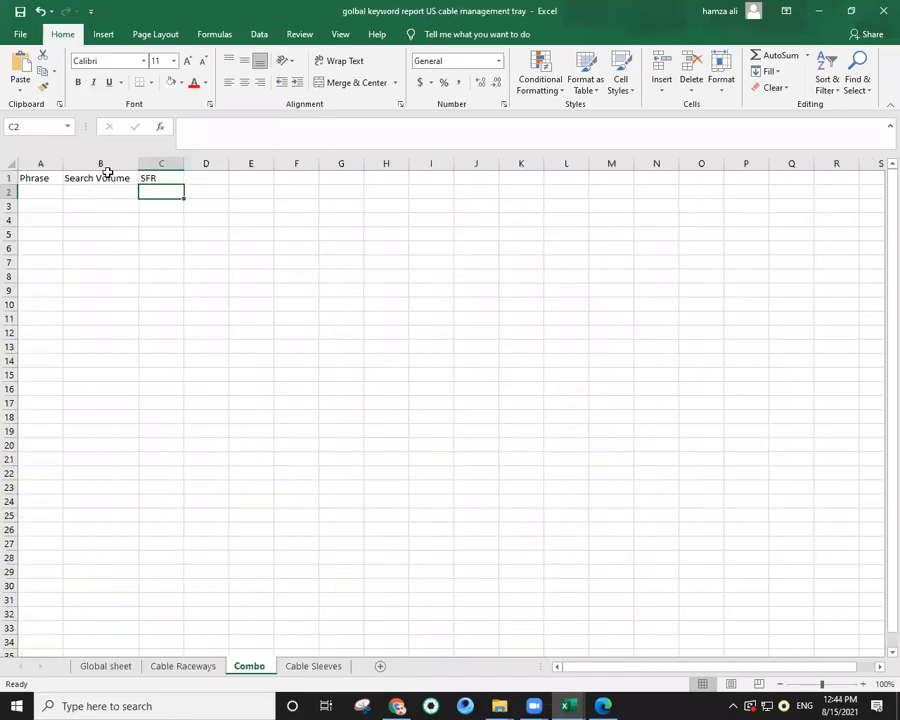
# Insert a new column before Search Volume on the Combo sheet and give it the header Word Count.
pyautogui.rightClick(100, 163)
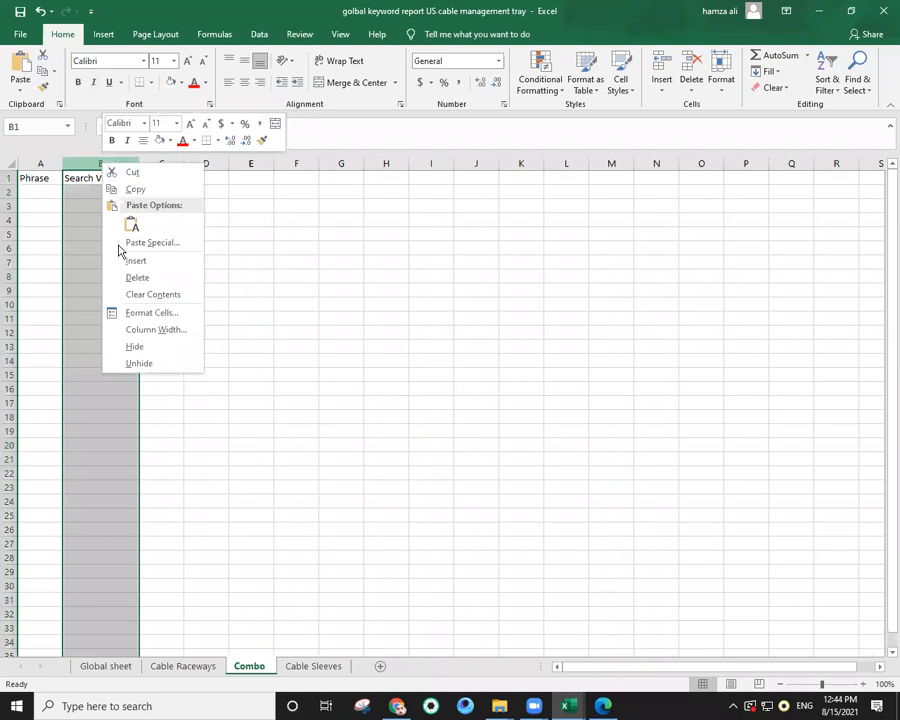
pyautogui.click(136, 260)
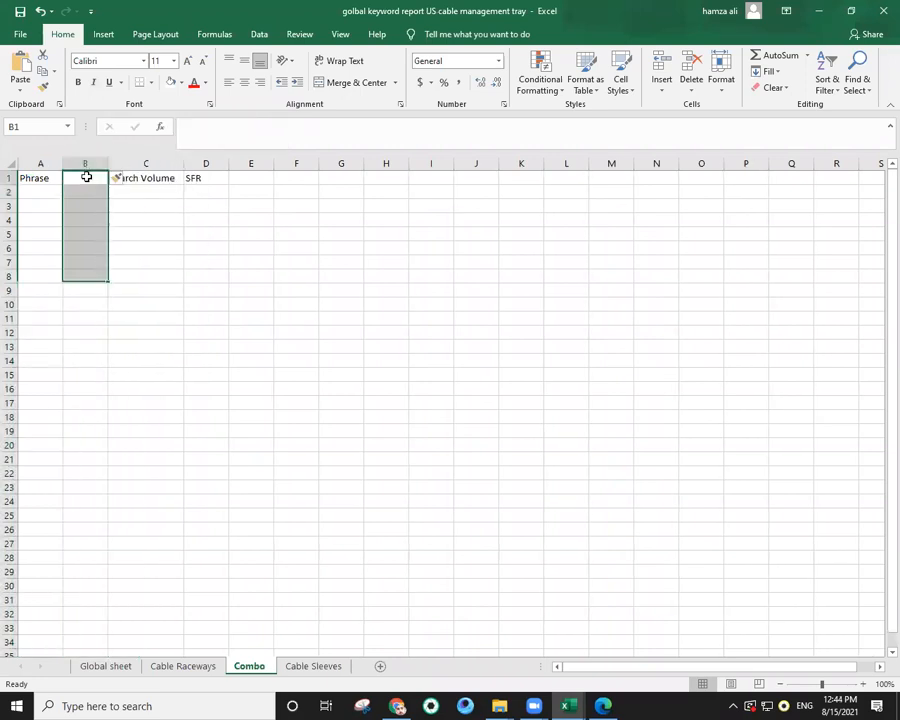
pyautogui.doubleClick(87, 177)
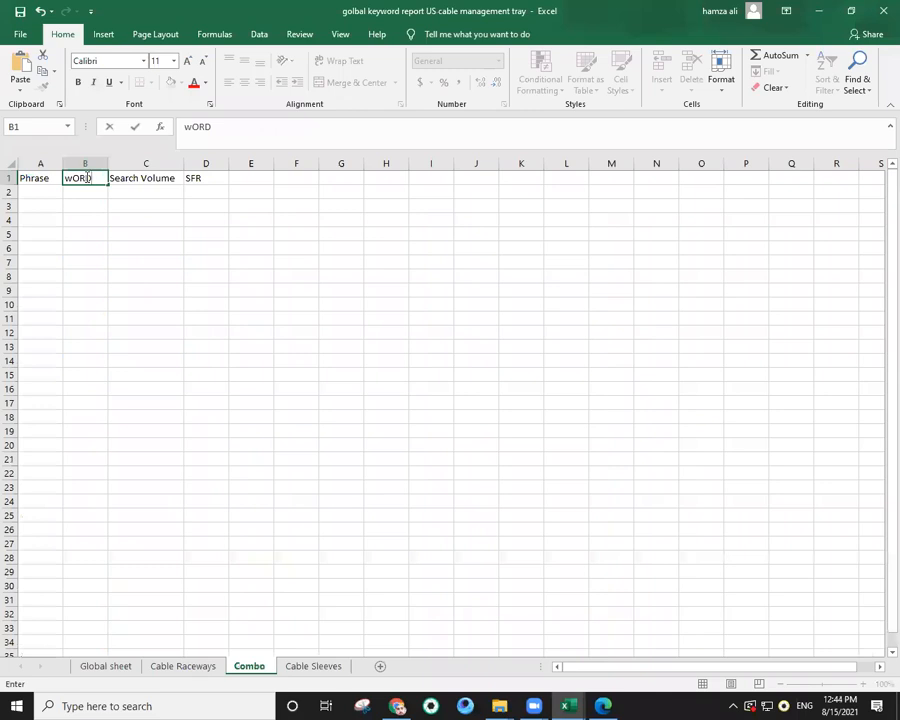
pyautogui.press('BackSpace')
pyautogui.press('BackSpace')
pyautogui.press('BackSpace')
pyautogui.write('Word cOUN')
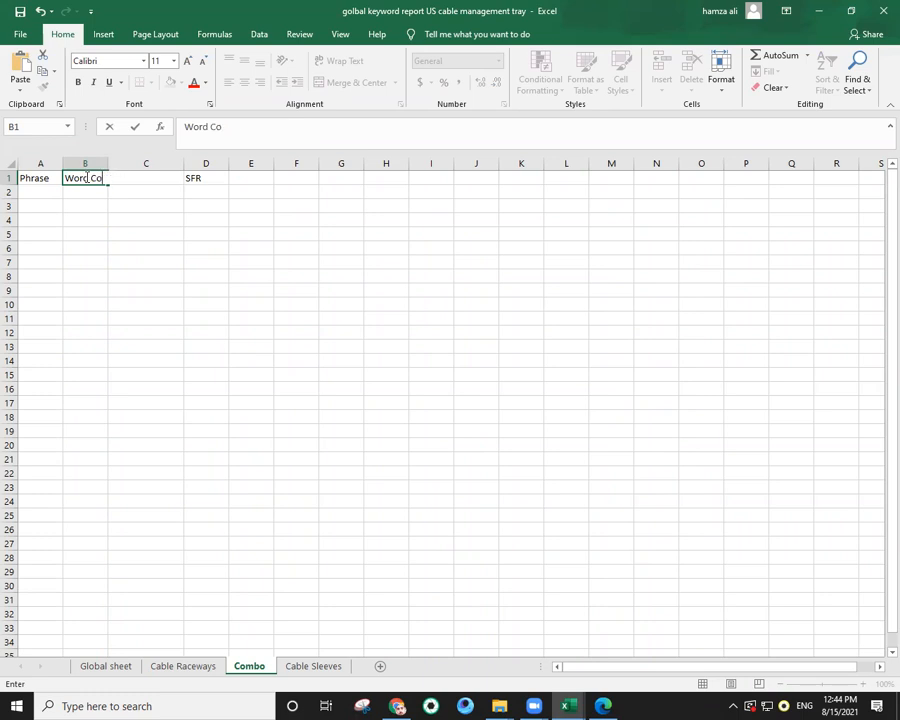
pyautogui.click(63, 235)
# Widen the Word Count and Phrase columns and move the Combo sheet in front of Cable Raceways.
pyautogui.moveTo(106, 169); pyautogui.dragTo(148, 168)
pyautogui.click(39, 197)
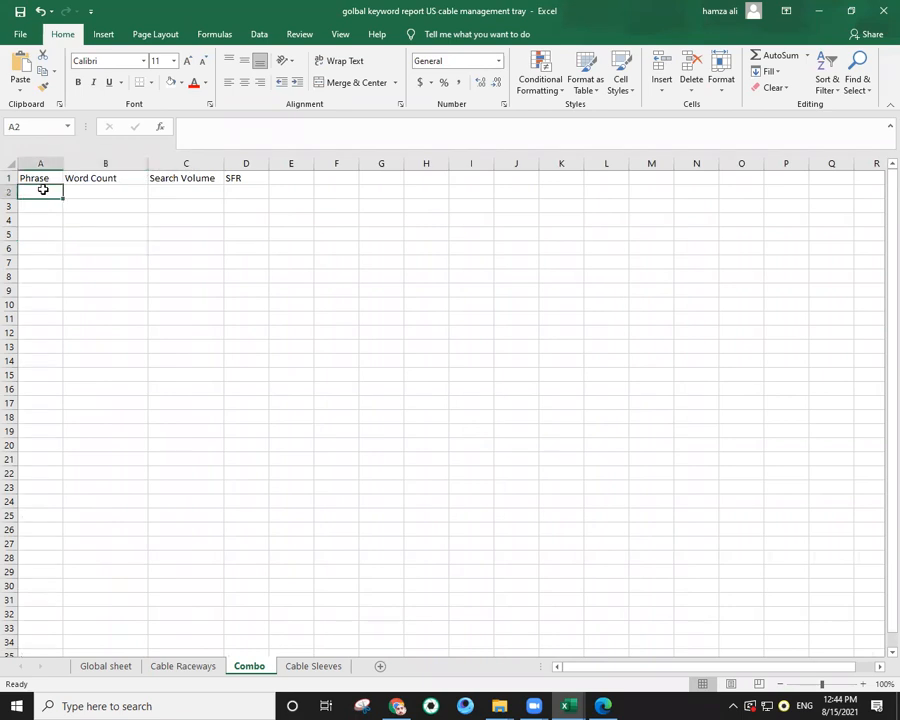
pyautogui.moveTo(63, 160); pyautogui.dragTo(79, 160)
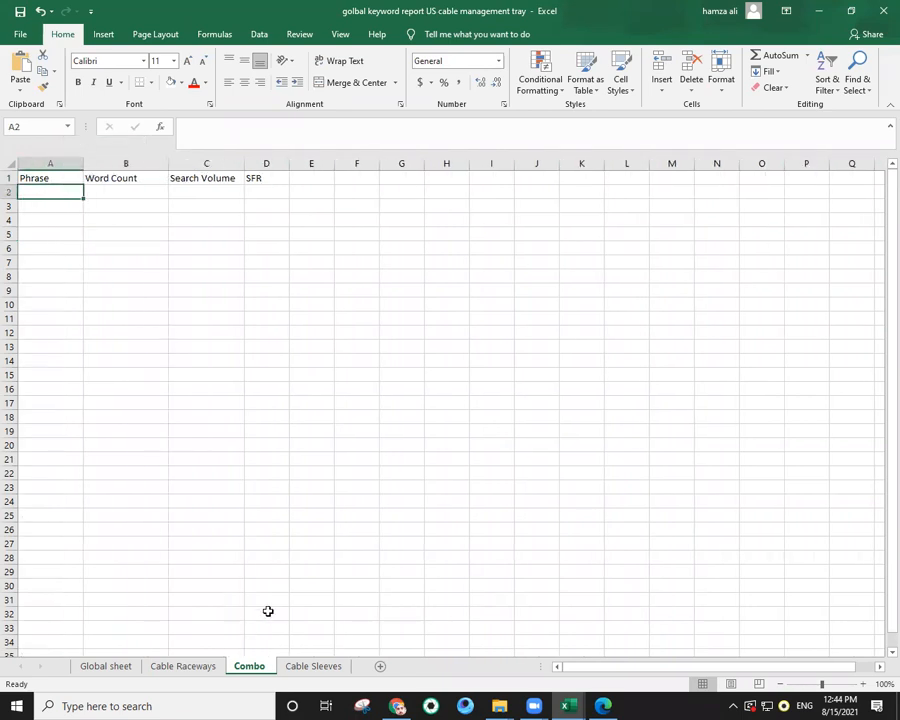
pyautogui.moveTo(232, 669); pyautogui.dragTo(181, 668)
# Copy all phrases from the Cable Raceways sheet into Combo's Phrase column starting at A2, and widen that column.
pyautogui.click(233, 666)
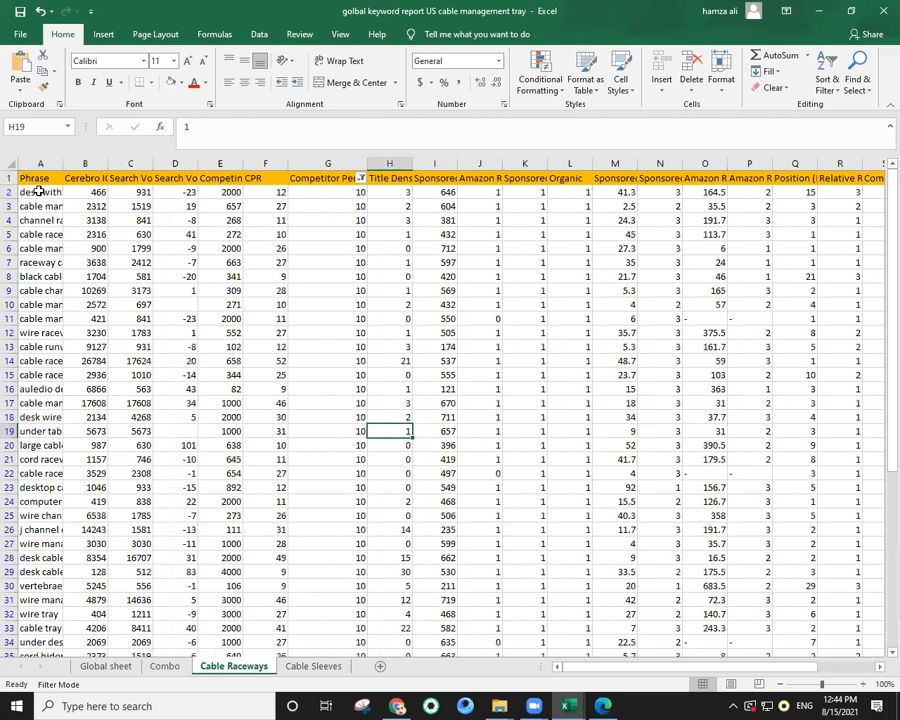
pyautogui.click(38, 191)
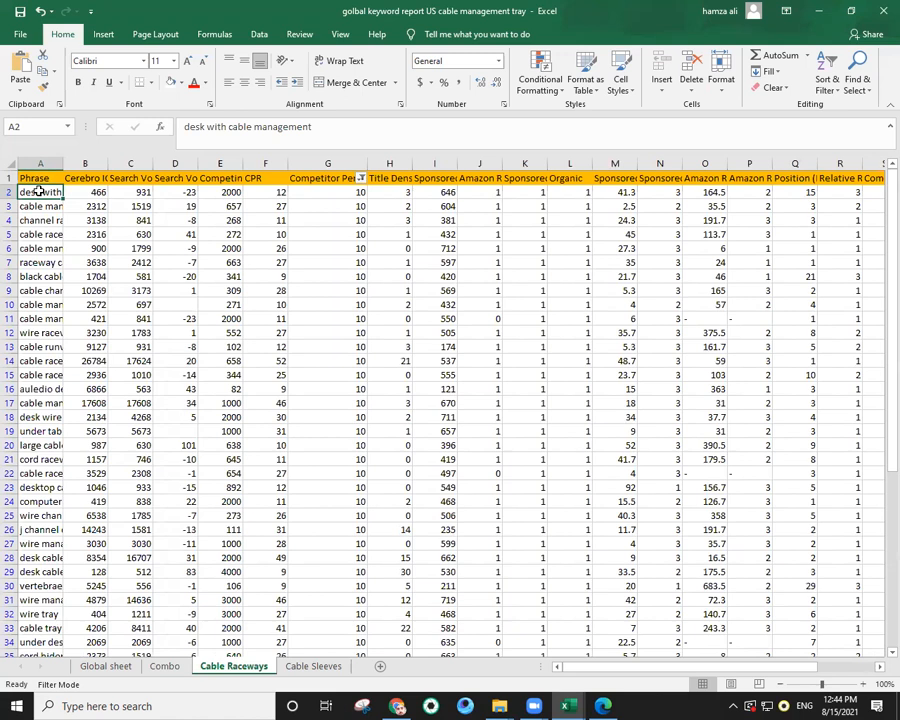
pyautogui.hotkey('ctrl', 'shift', 'Down')
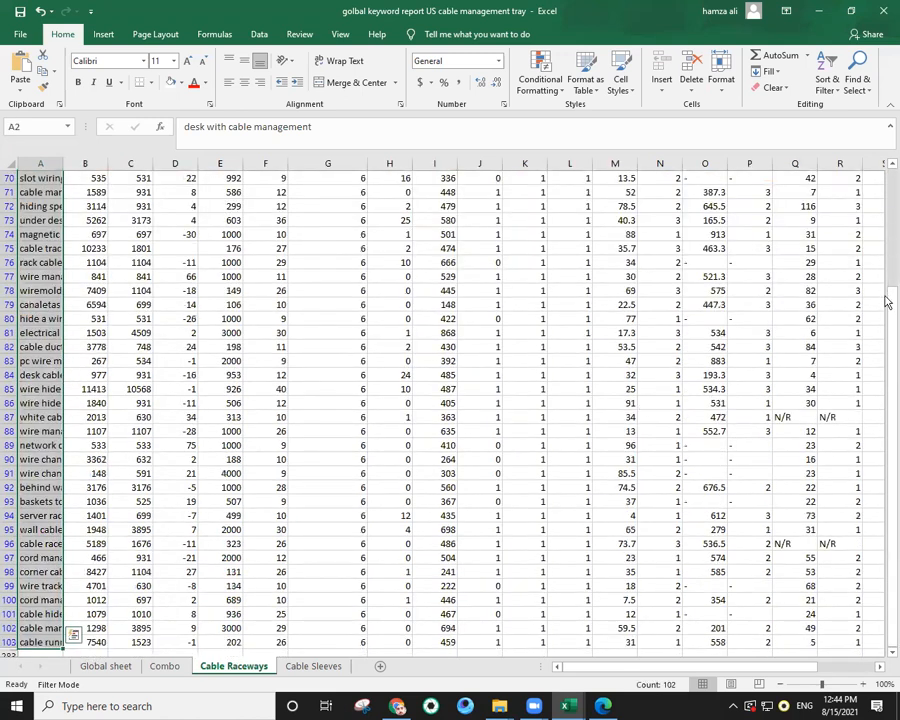
pyautogui.moveTo(887, 220); pyautogui.dragTo(887, 180)
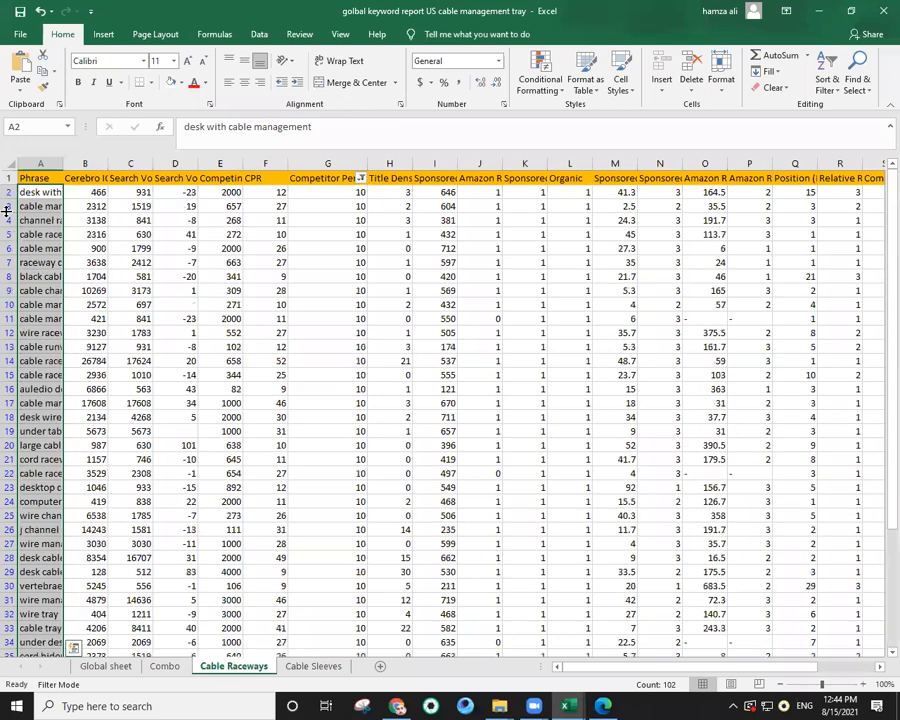
pyautogui.rightClick(40, 234)
pyautogui.click(74, 262)
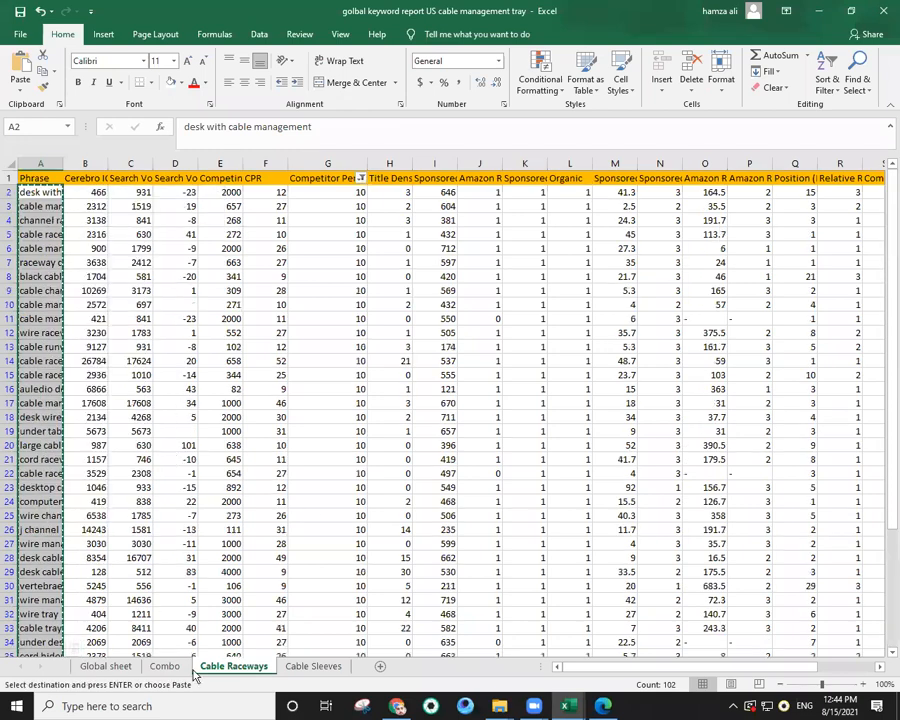
pyautogui.click(172, 666)
pyautogui.rightClick(40, 202)
pyautogui.click(56, 256)
pyautogui.moveTo(86, 163); pyautogui.dragTo(154, 170)
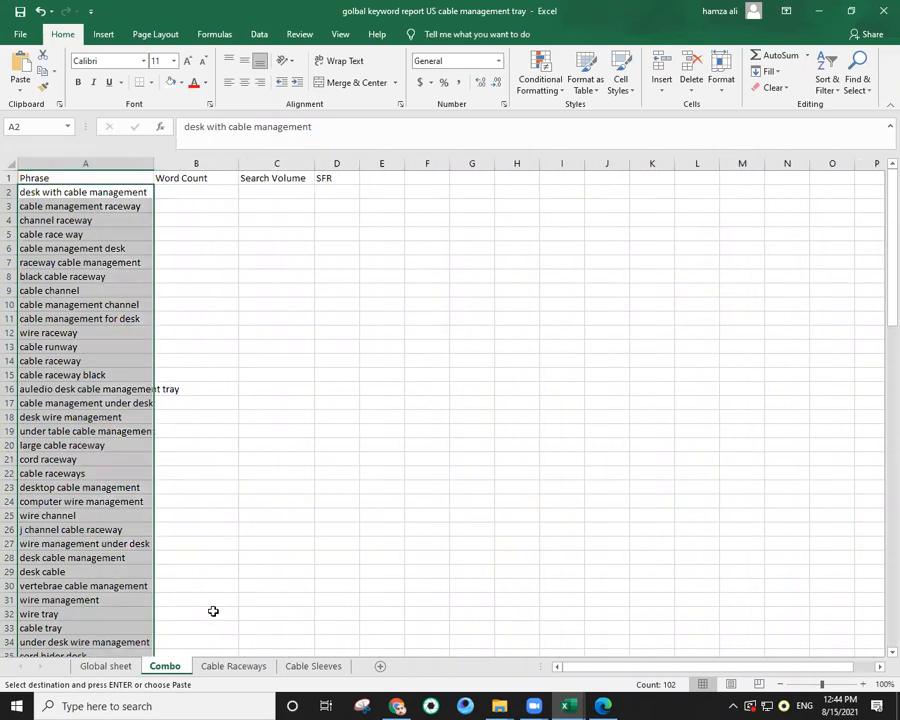
# Widen the Search Volume column on Cable Raceways and copy all its values into Combo's Search Volume column starting at C2.
pyautogui.click(213, 666)
pyautogui.moveTo(156, 160); pyautogui.dragTo(215, 161)
pyautogui.click(152, 190)
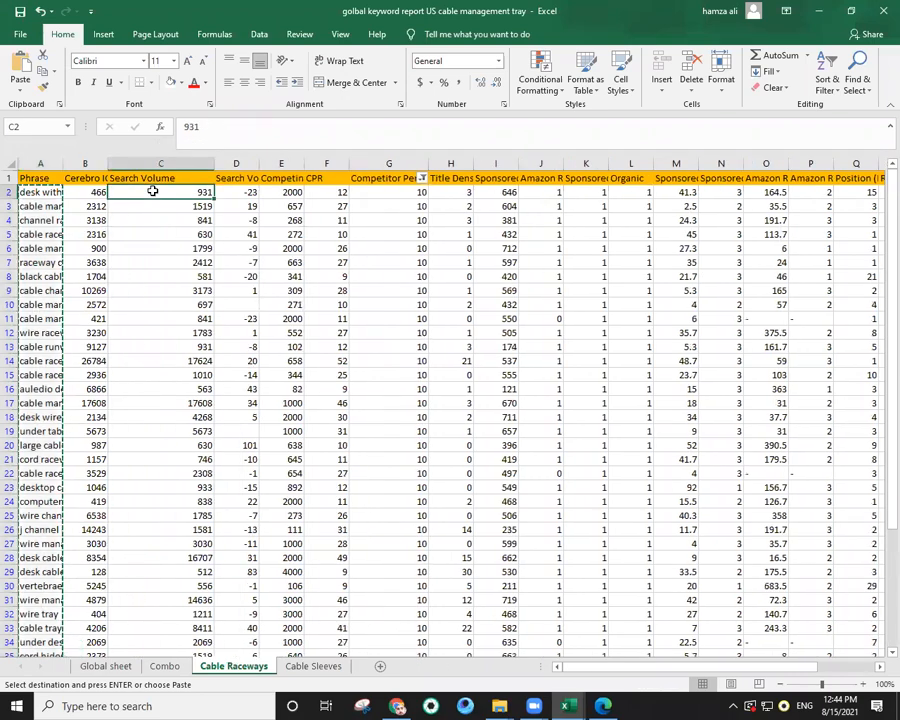
pyautogui.hotkey('ctrl', 'shift', 'Down')
pyautogui.press('super+c')
pyautogui.rightClick(154, 193)
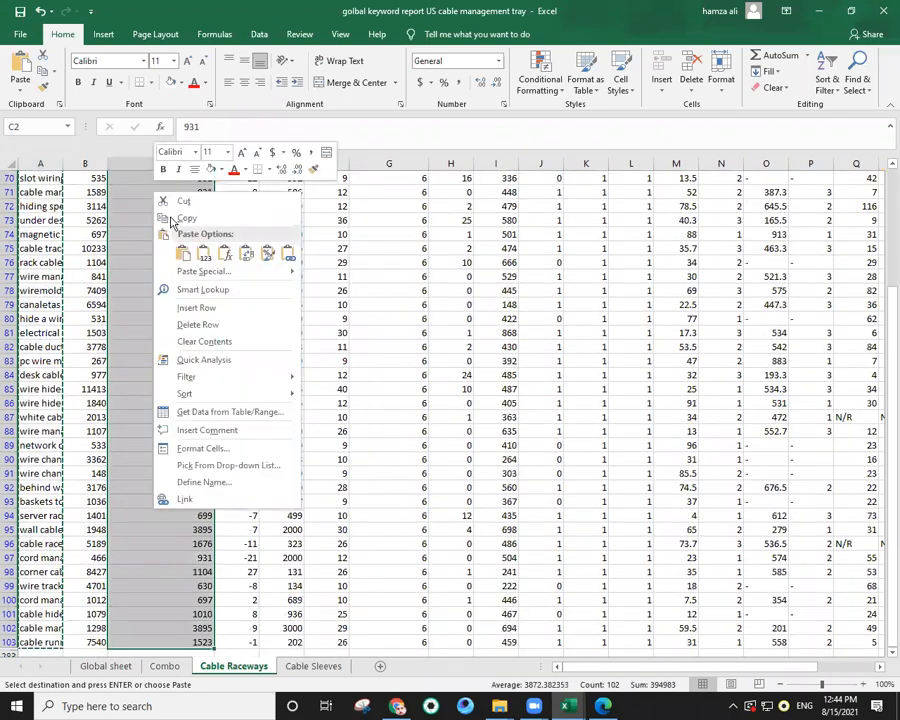
pyautogui.click(165, 216)
pyautogui.scroll(9, 248, 342)
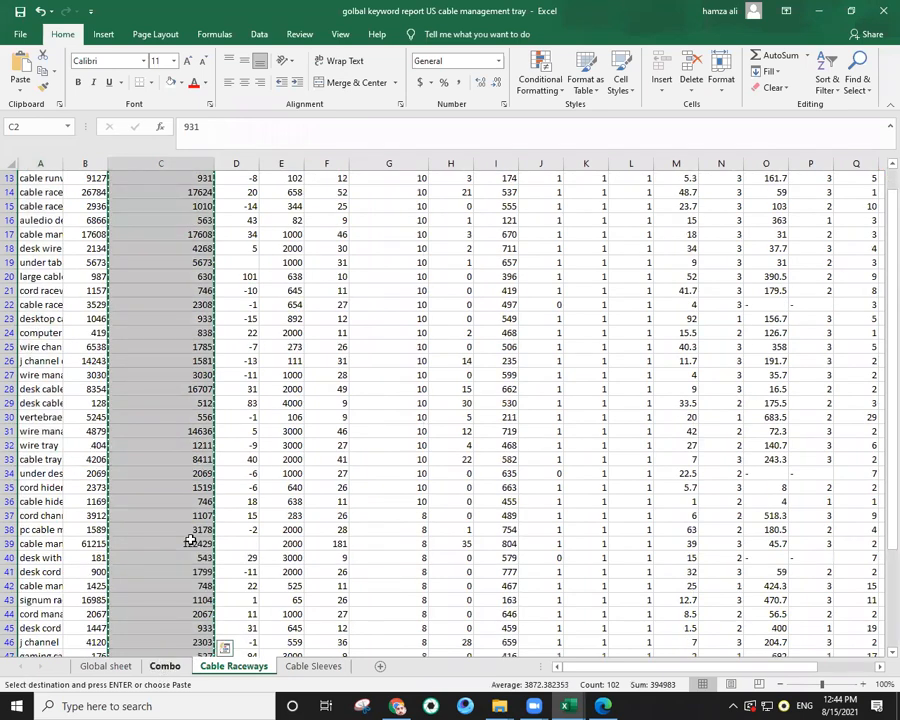
pyautogui.click(164, 666)
pyautogui.click(263, 191)
pyautogui.rightClick(263, 191)
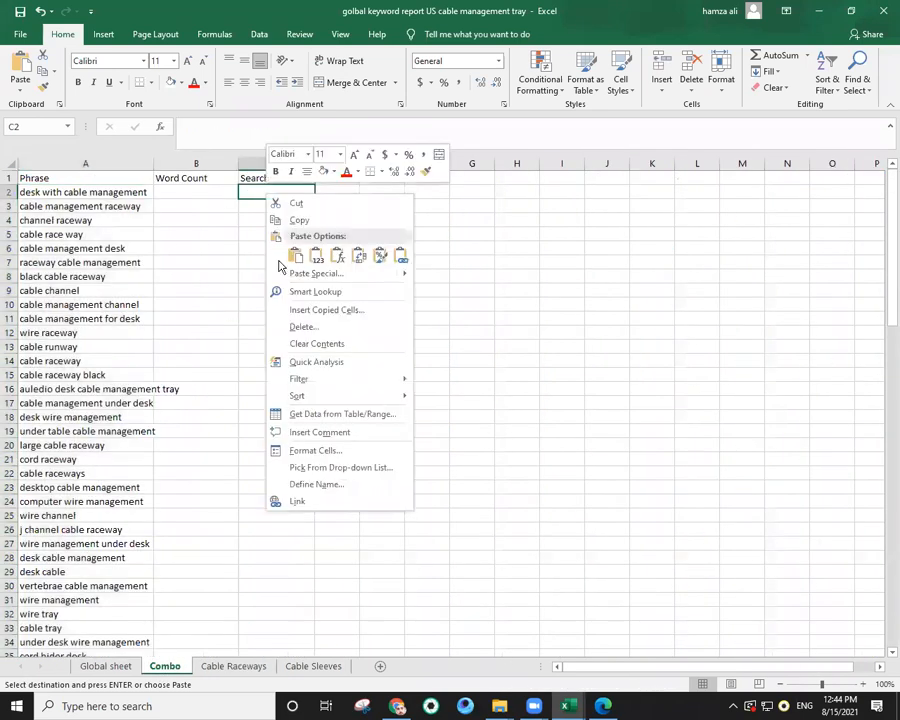
pyautogui.click(290, 256)
# Copy all phrases from the Cable Sleeves sheet into Combo's Phrase column starting at A104, below the existing phrases.
pyautogui.moveTo(886, 245); pyautogui.dragTo(886, 614)
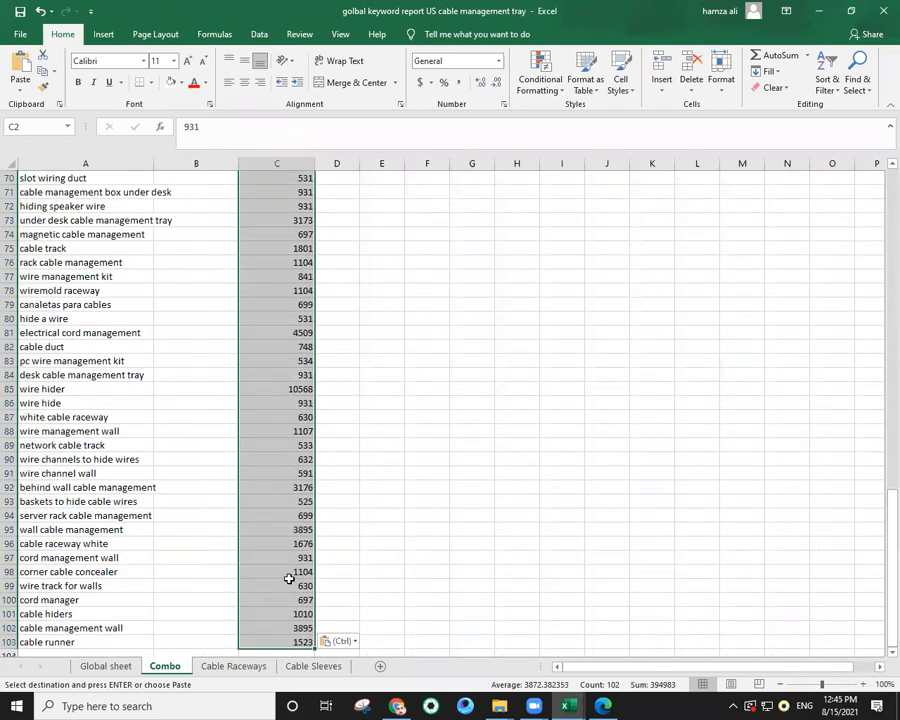
pyautogui.scroll(-7, 165, 583)
pyautogui.click(88, 388)
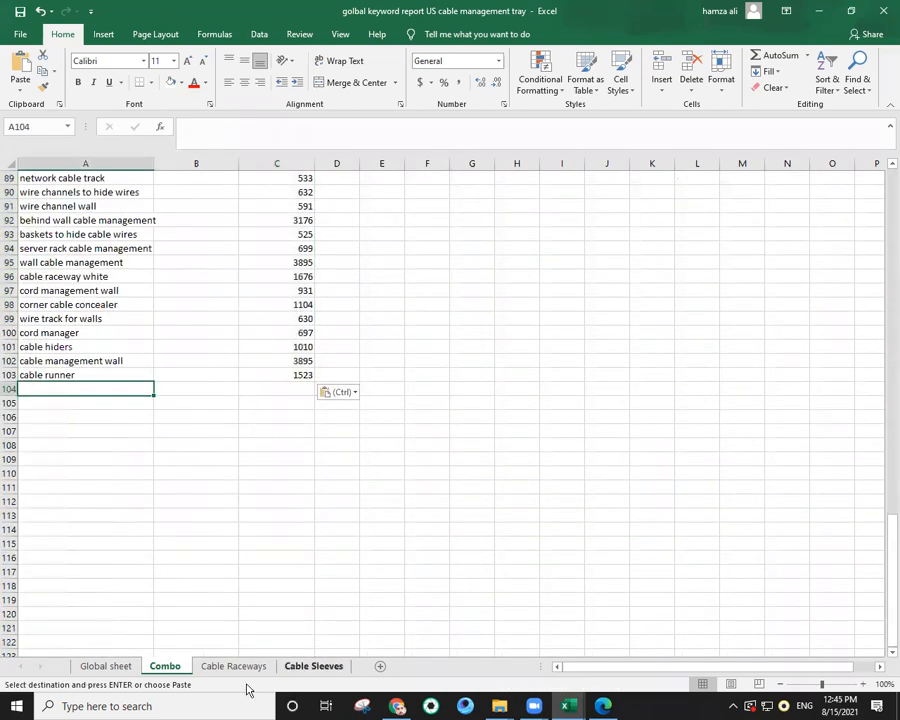
pyautogui.click(292, 669)
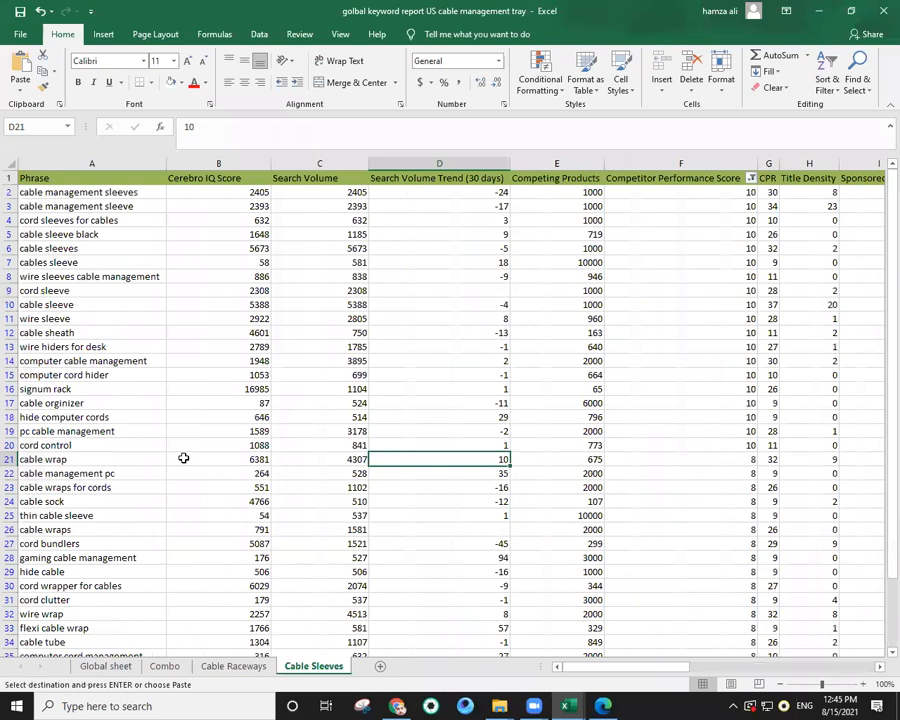
pyautogui.click(71, 190)
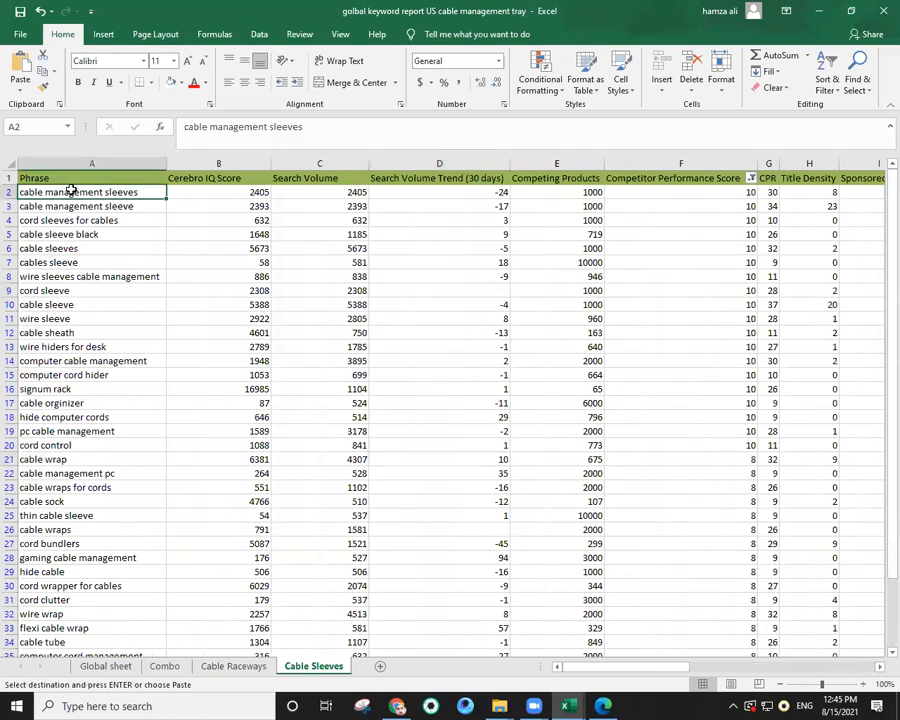
pyautogui.hotkey('ctrl', 'shift', 'Down')
pyautogui.rightClick(57, 210)
pyautogui.click(90, 238)
pyautogui.click(151, 667)
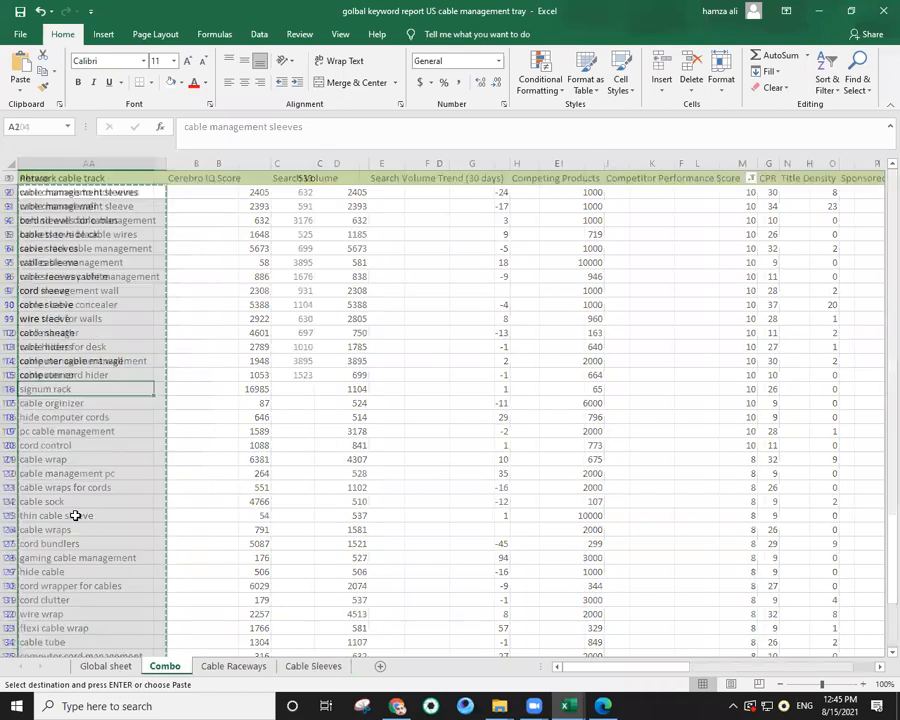
pyautogui.rightClick(57, 388)
pyautogui.click(84, 134)
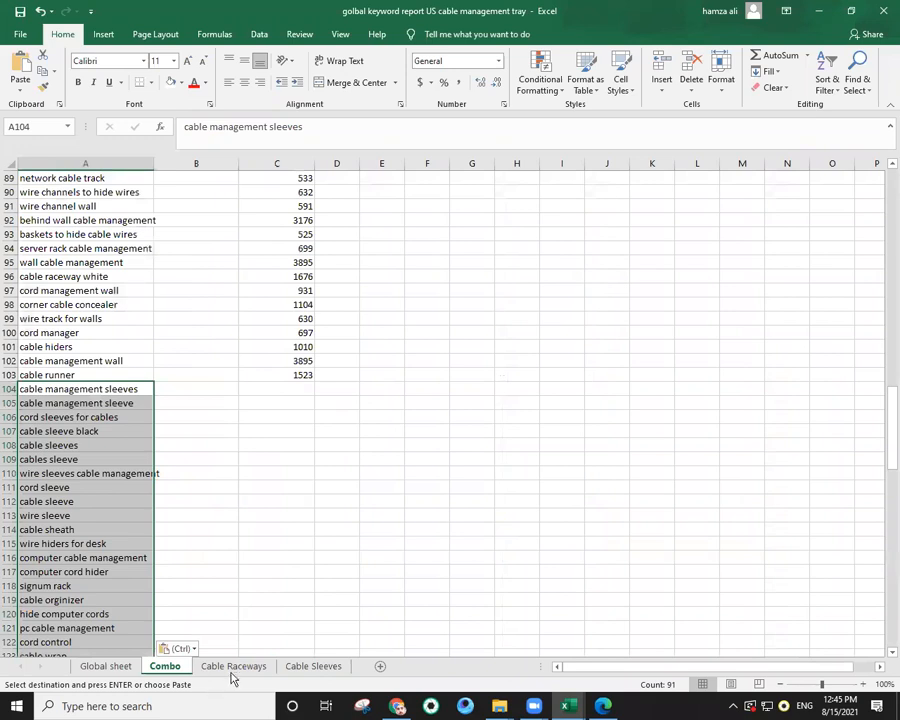
# Copy all Search Volume values from Cable Sleeves into Combo's Search Volume column starting at C104, and check the merged list through its end.
pyautogui.click(300, 666)
pyautogui.click(332, 191)
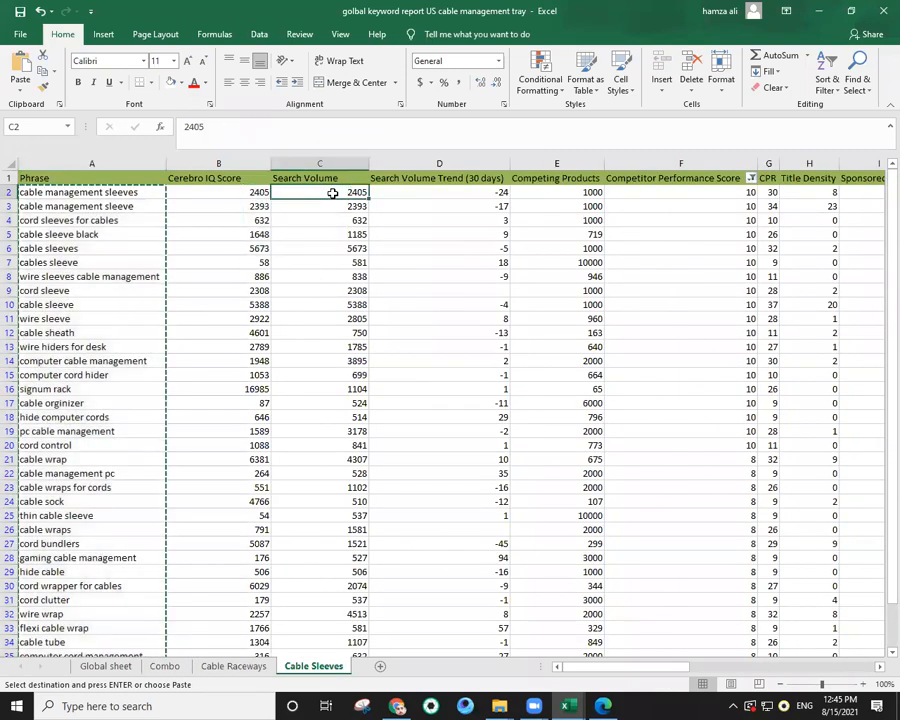
pyautogui.hotkey('ctrl', 'shift', 'Down')
pyautogui.rightClick(333, 200)
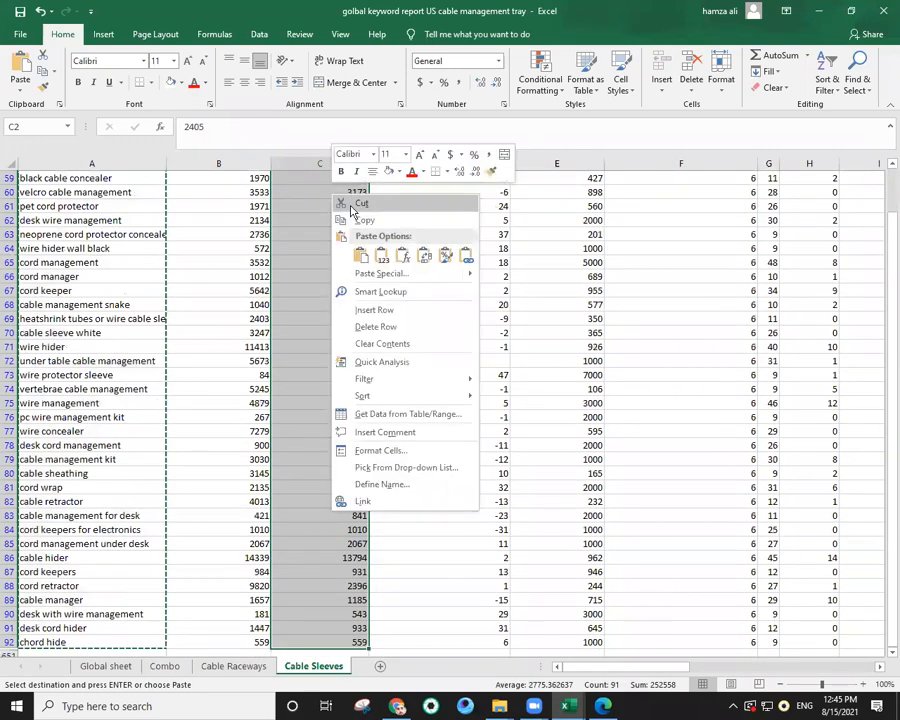
pyautogui.click(352, 205)
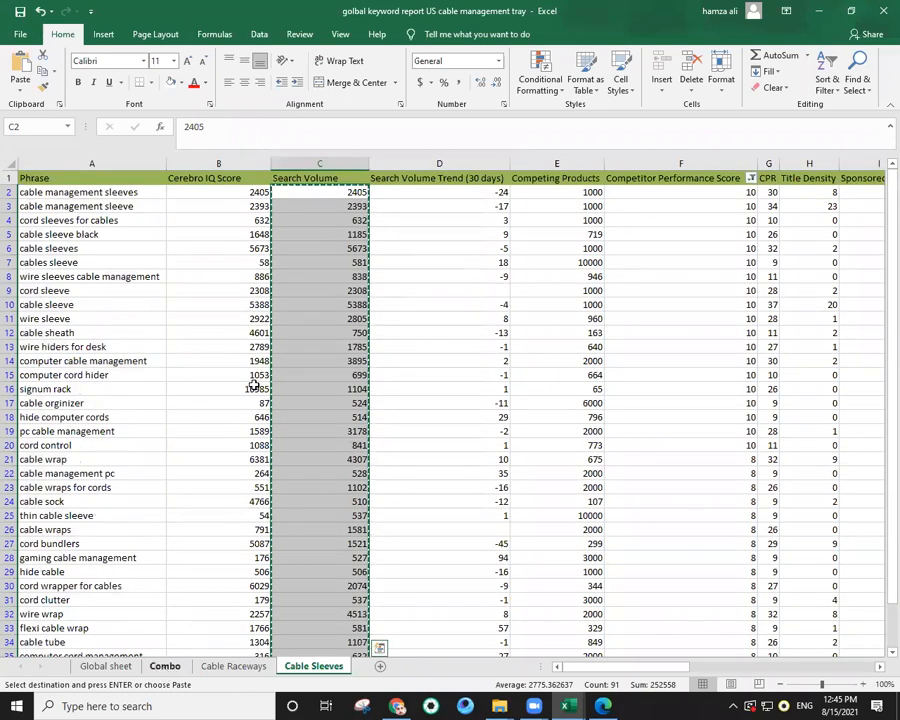
pyautogui.hotkey('ctrl', 'pageup')
pyautogui.hotkey('ctrl', 'pageup')
pyautogui.rightClick(289, 389)
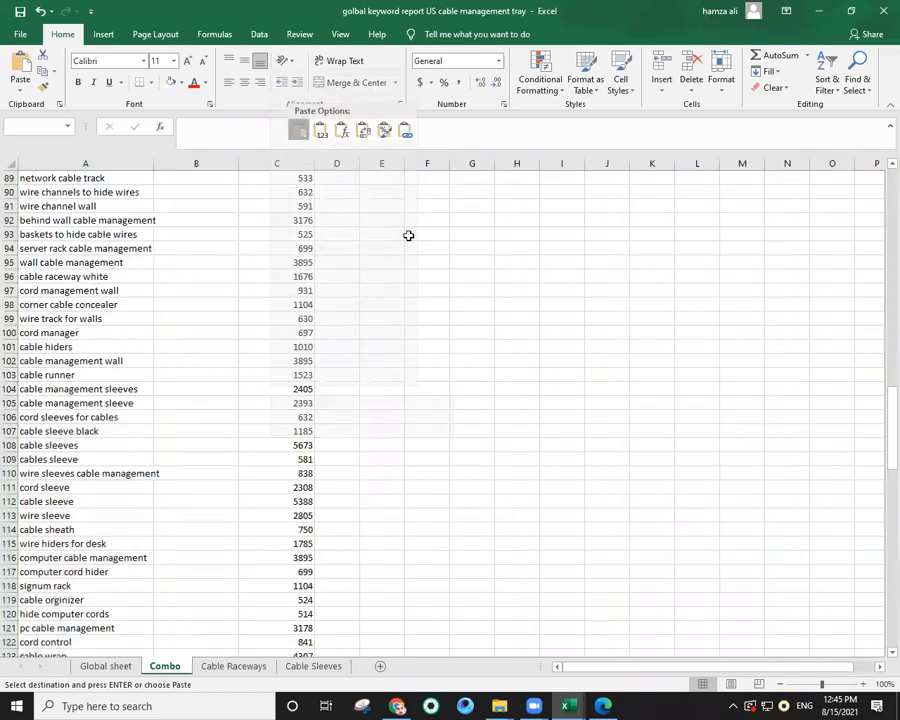
pyautogui.click(302, 128)
pyautogui.click(575, 374)
pyautogui.scroll(-3, 759, 420)
pyautogui.moveTo(882, 431); pyautogui.dragTo(886, 622)
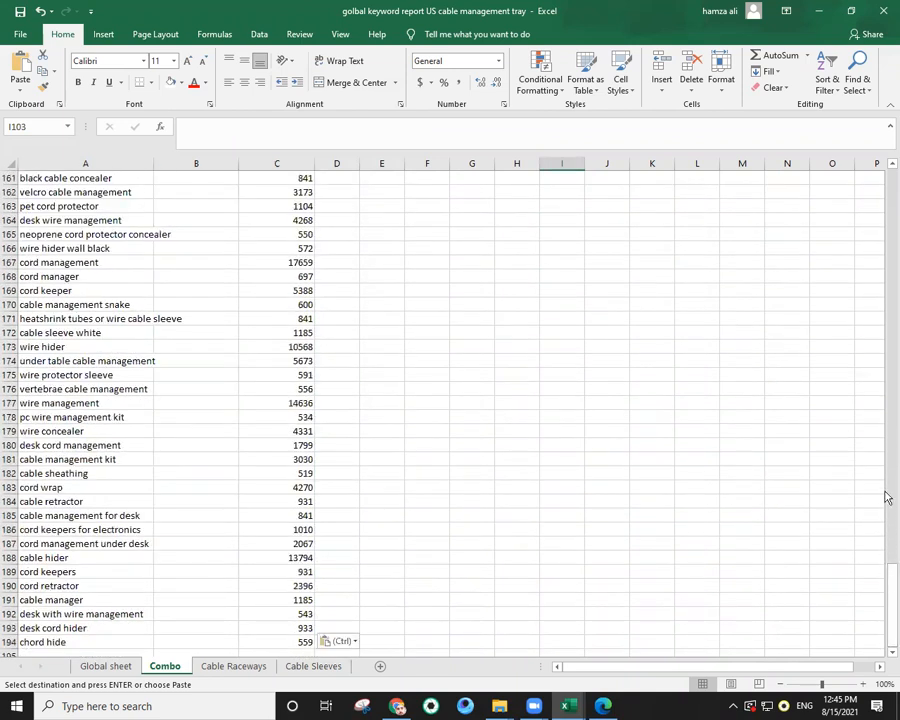
pyautogui.moveTo(888, 589); pyautogui.dragTo(887, 174)
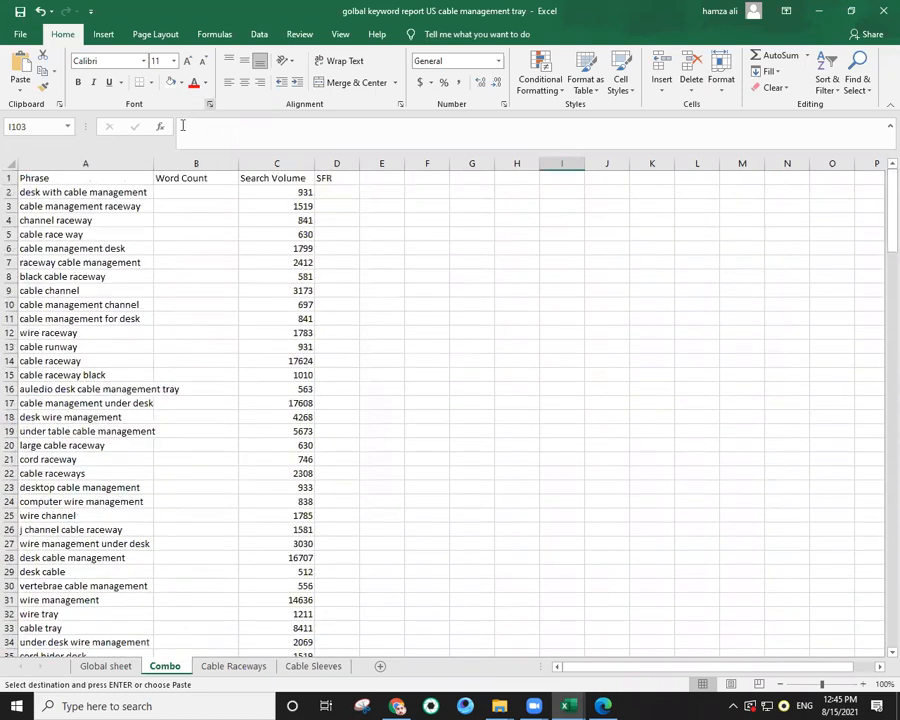
# Delete the Word Count column from the Combo sheet.
pyautogui.click(217, 173)
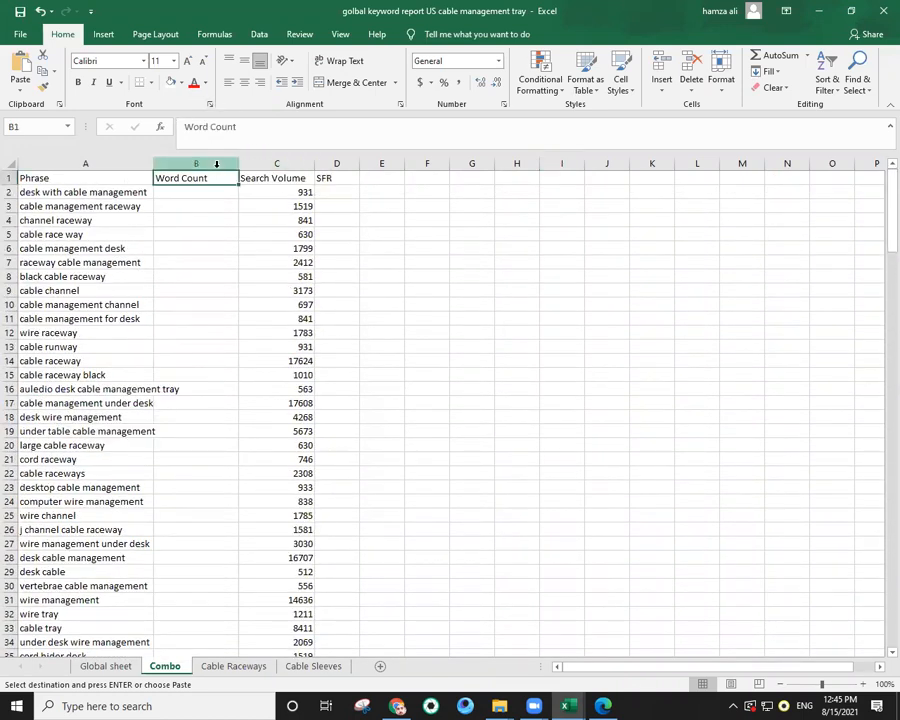
pyautogui.rightClick(216, 164)
pyautogui.click(256, 262)
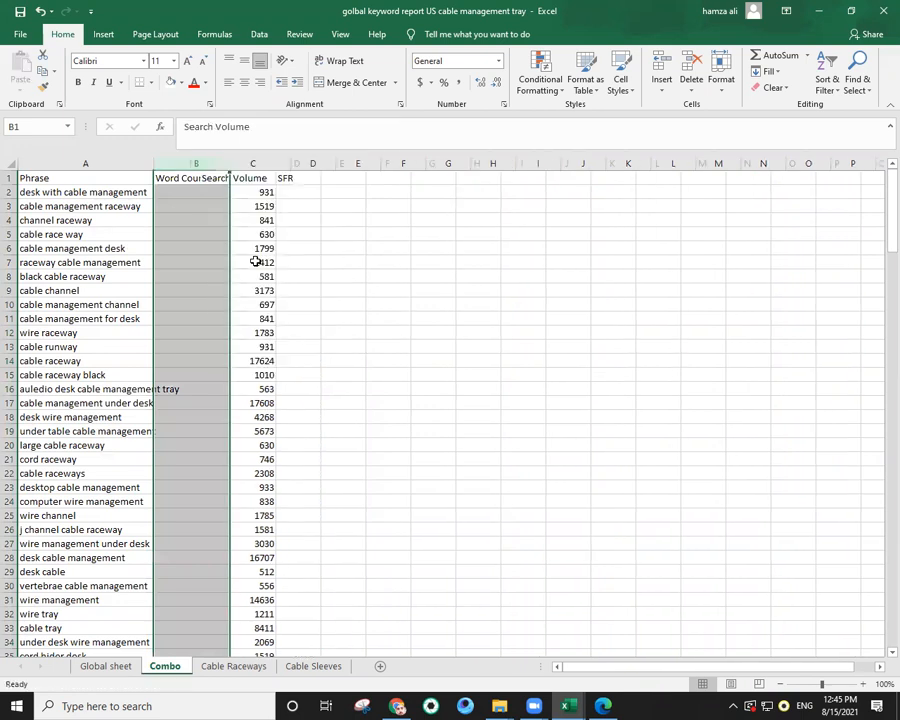
pyautogui.click(72, 192)
# Fill the Phrase, Search Volume and SFR header cells with yellow and widen the Search Volume column.
pyautogui.moveTo(36, 177); pyautogui.dragTo(245, 178)
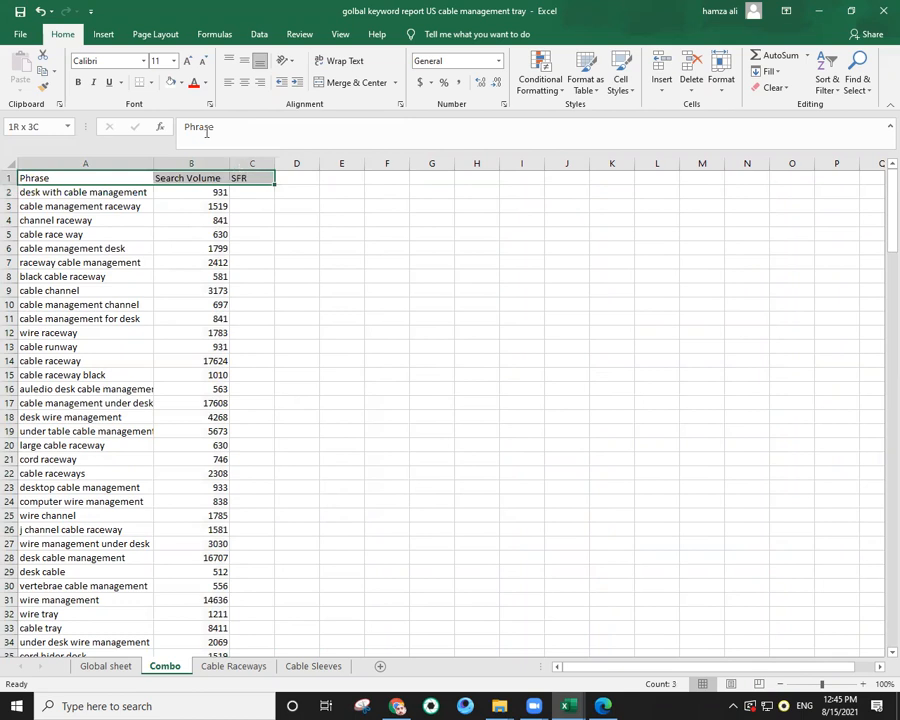
pyautogui.click(181, 82)
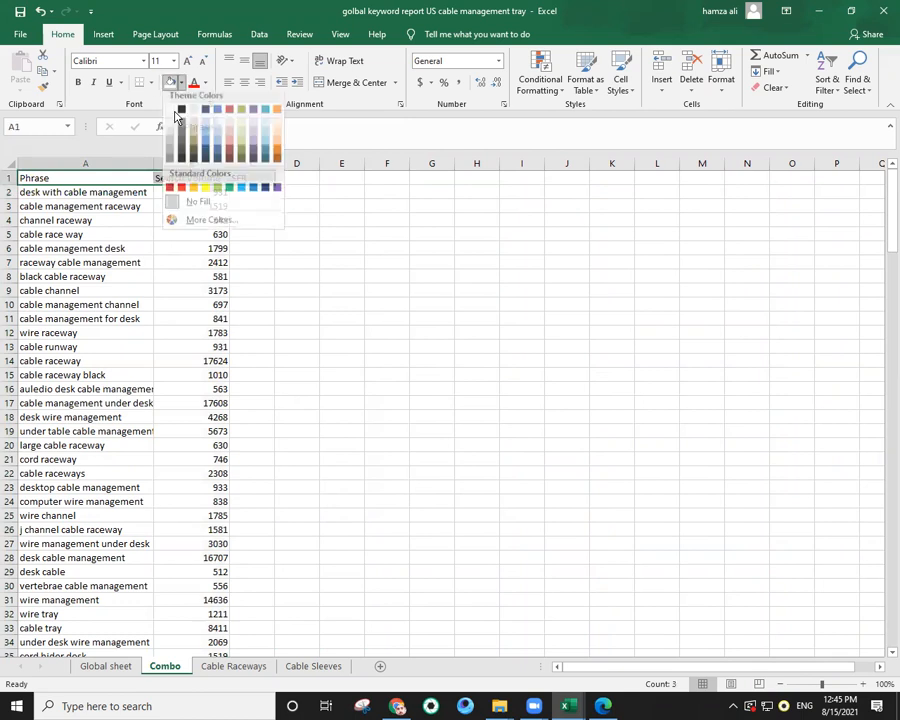
pyautogui.click(205, 192)
pyautogui.click(245, 277)
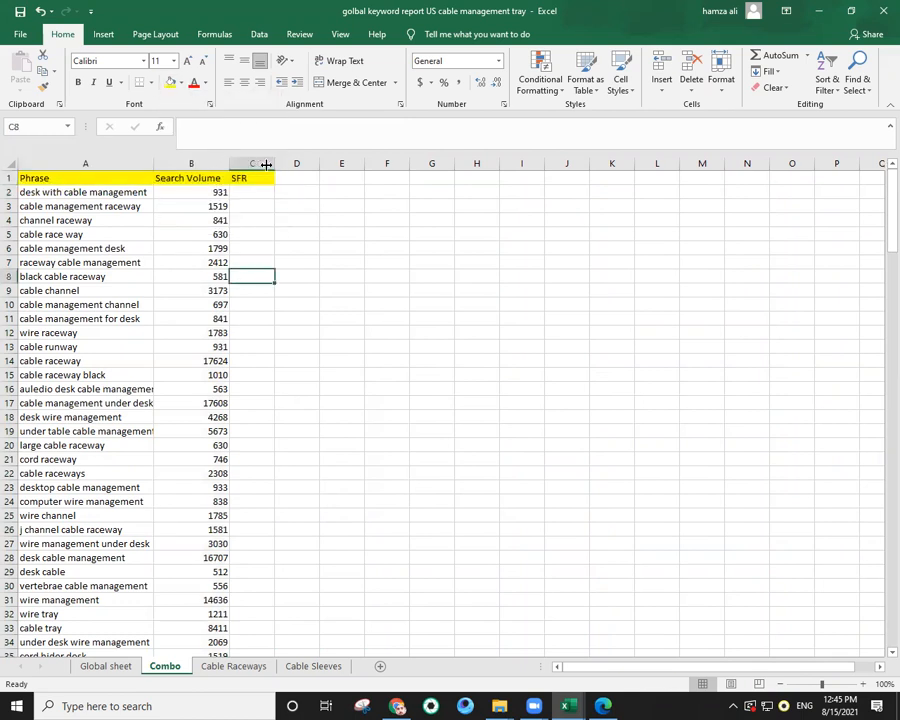
pyautogui.moveTo(266, 164); pyautogui.dragTo(266, 164)
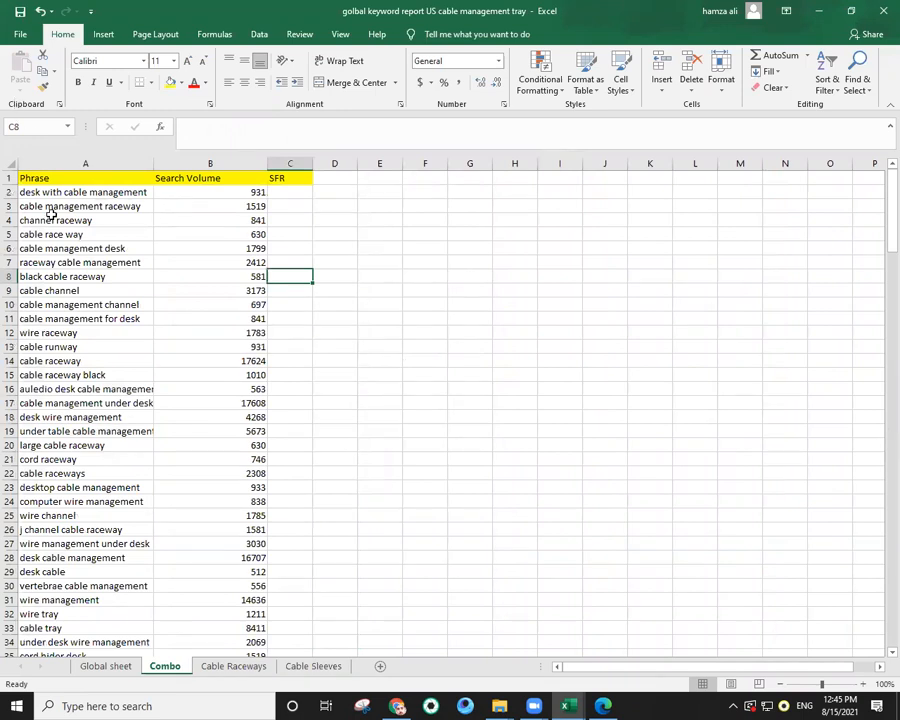
# Remove duplicates from all Combo data rows, comparing both the Phrase and Search Volume columns.
pyautogui.moveTo(66, 177); pyautogui.dragTo(177, 178)
pyautogui.moveTo(116, 191); pyautogui.dragTo(196, 193)
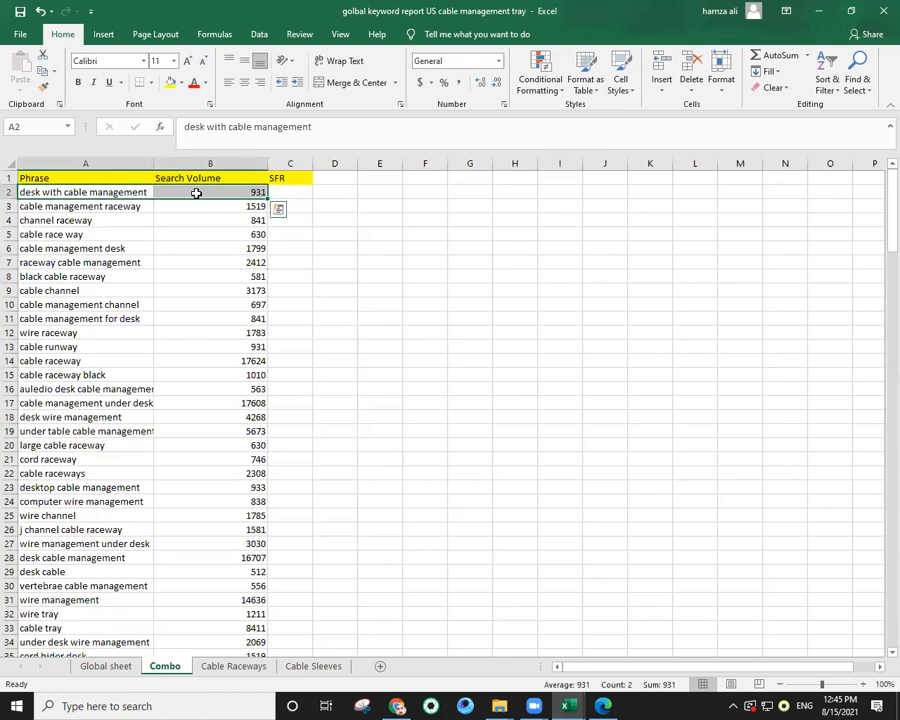
pyautogui.hotkey('ctrl', 'shift', 'Down')
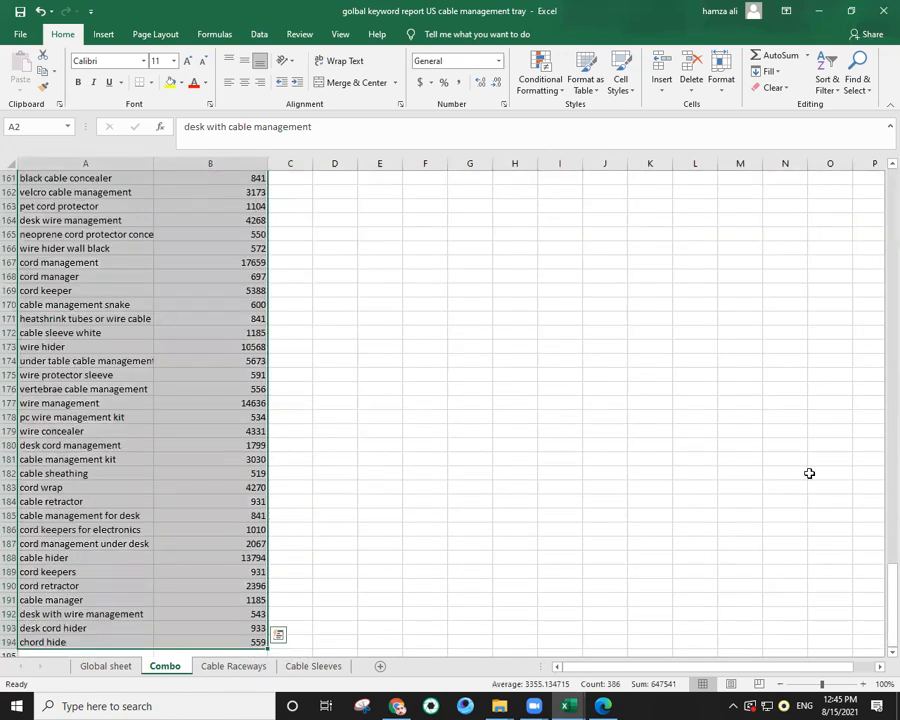
pyautogui.moveTo(888, 595); pyautogui.dragTo(875, 184)
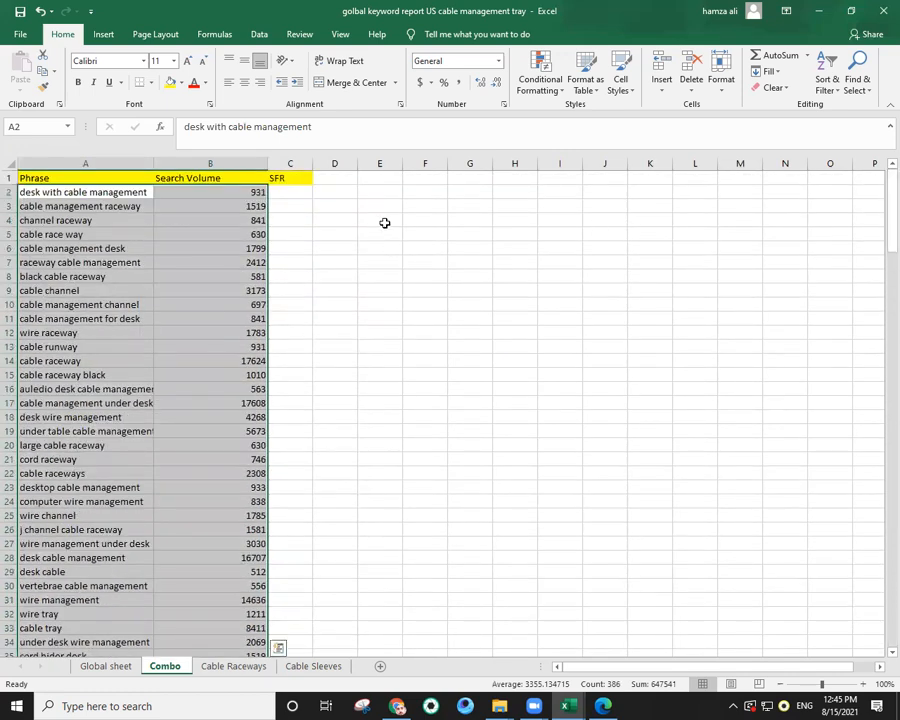
pyautogui.click(260, 38)
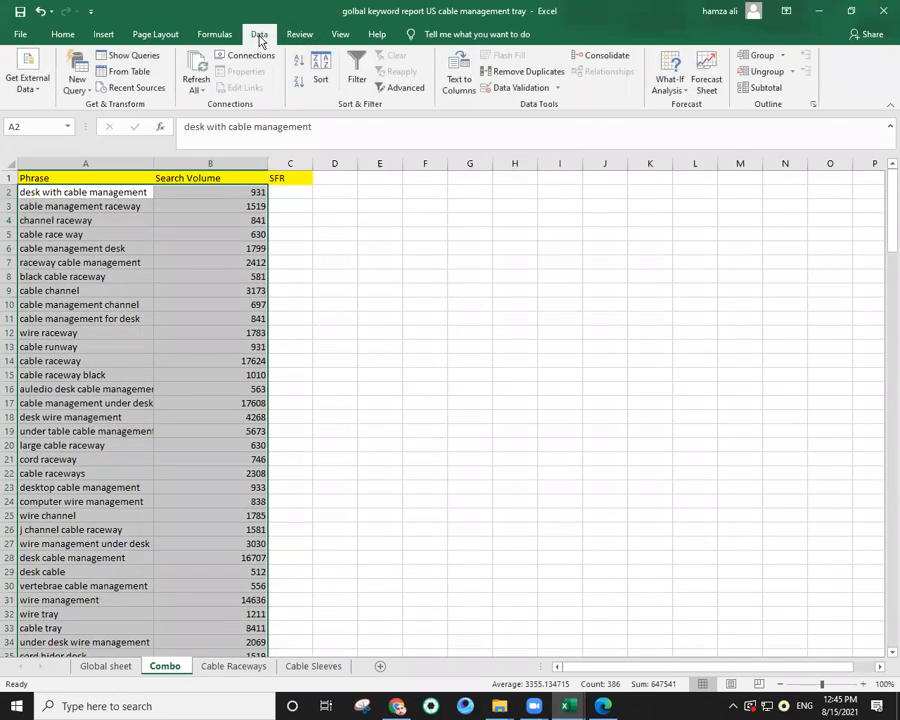
pyautogui.click(497, 74)
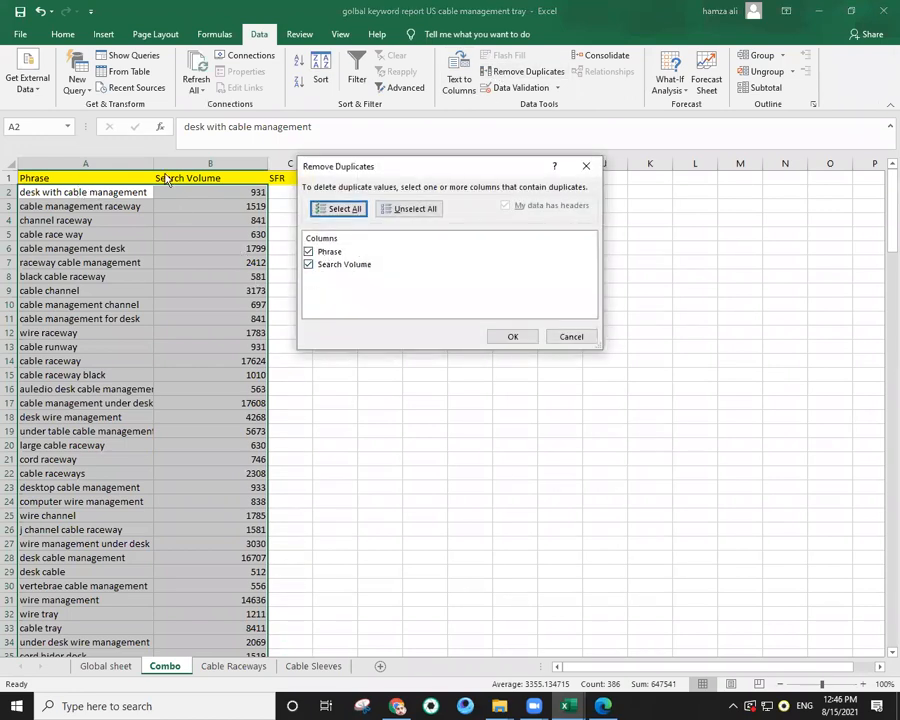
pyautogui.click(498, 337)
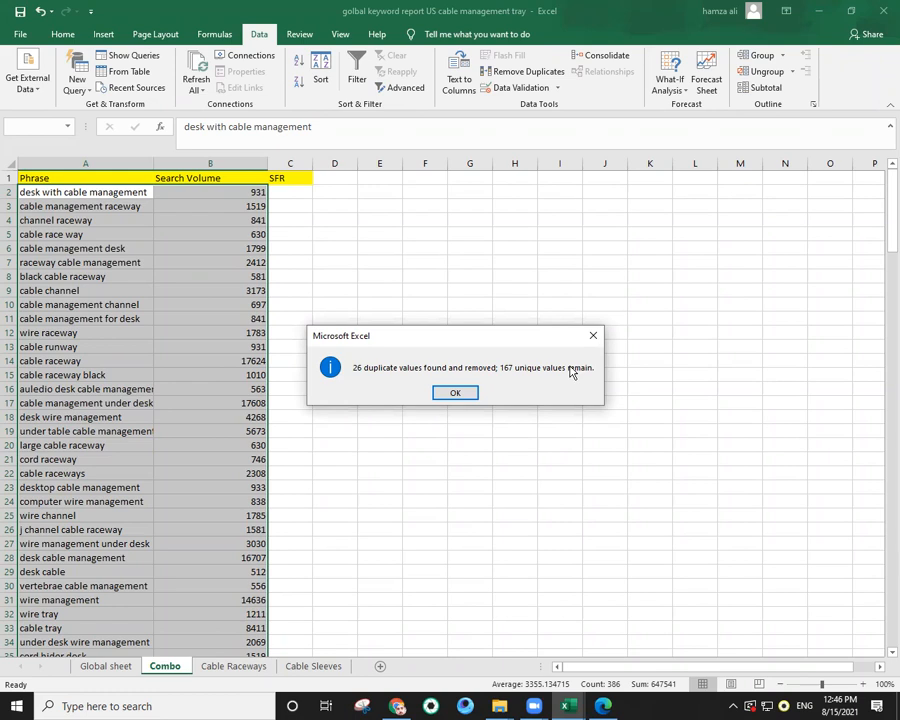
pyautogui.click(455, 393)
# Widen the Phrase, Search Volume and SFR columns on the Combo sheet and select the SFR header cell.
pyautogui.click(220, 318)
pyautogui.moveTo(154, 167); pyautogui.dragTo(170, 167)
pyautogui.moveTo(282, 168); pyautogui.dragTo(287, 168)
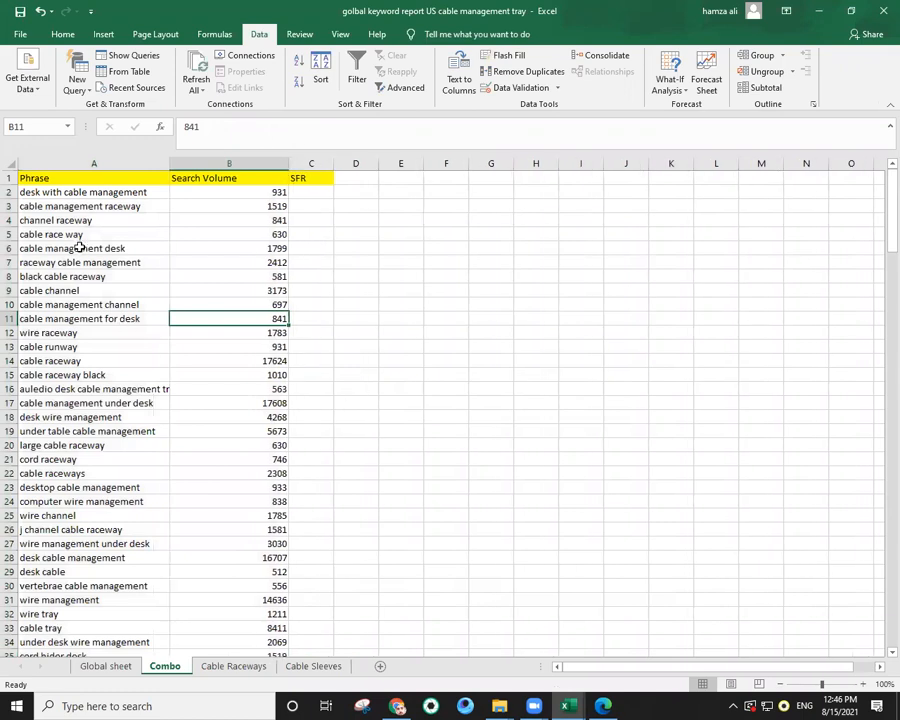
pyautogui.click(114, 248)
pyautogui.scroll(-5, 220, 347)
pyautogui.scroll(5, 269, 347)
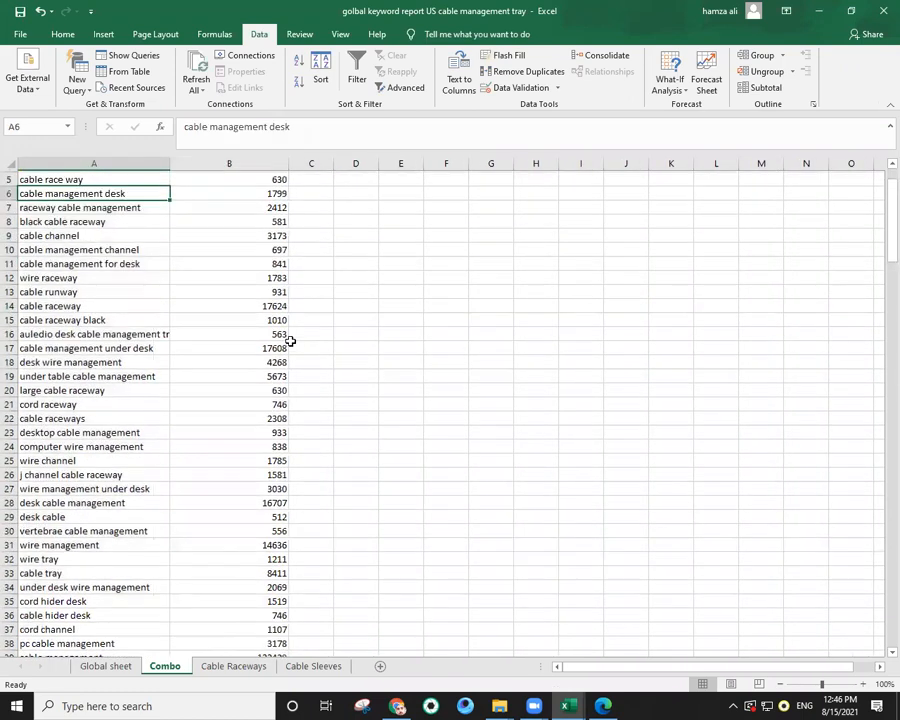
pyautogui.moveTo(229, 164); pyautogui.dragTo(305, 165)
pyautogui.click(318, 218)
pyautogui.click(346, 179)
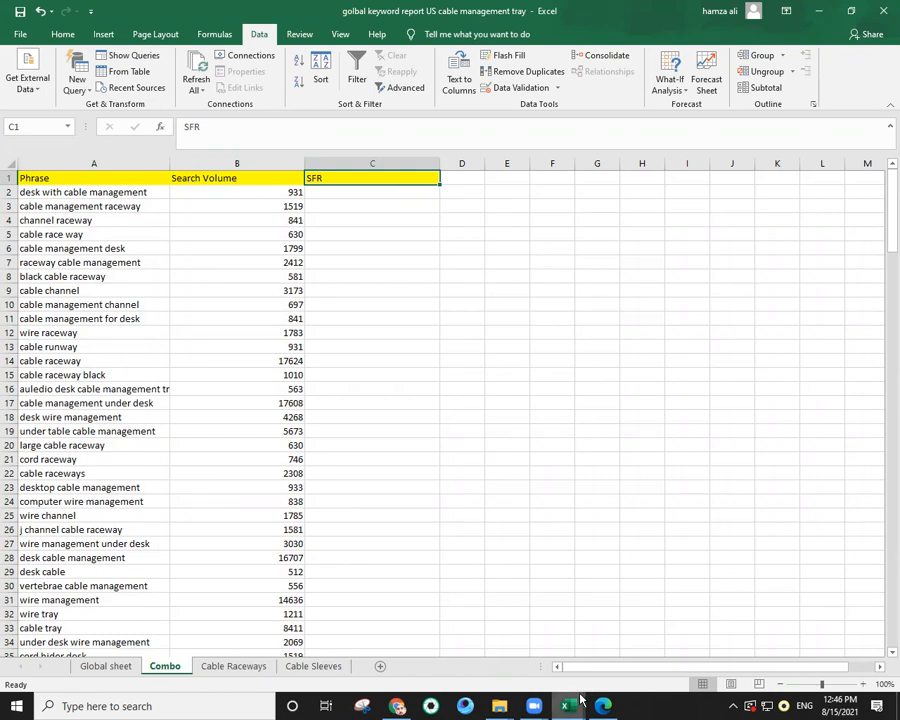
# Switch to the Amazon BA_USA_July_2021 workbook and widen the Department, Search Term and Search Frequency Rank columns.
pyautogui.moveTo(566, 706)
pyautogui.click(527, 643)
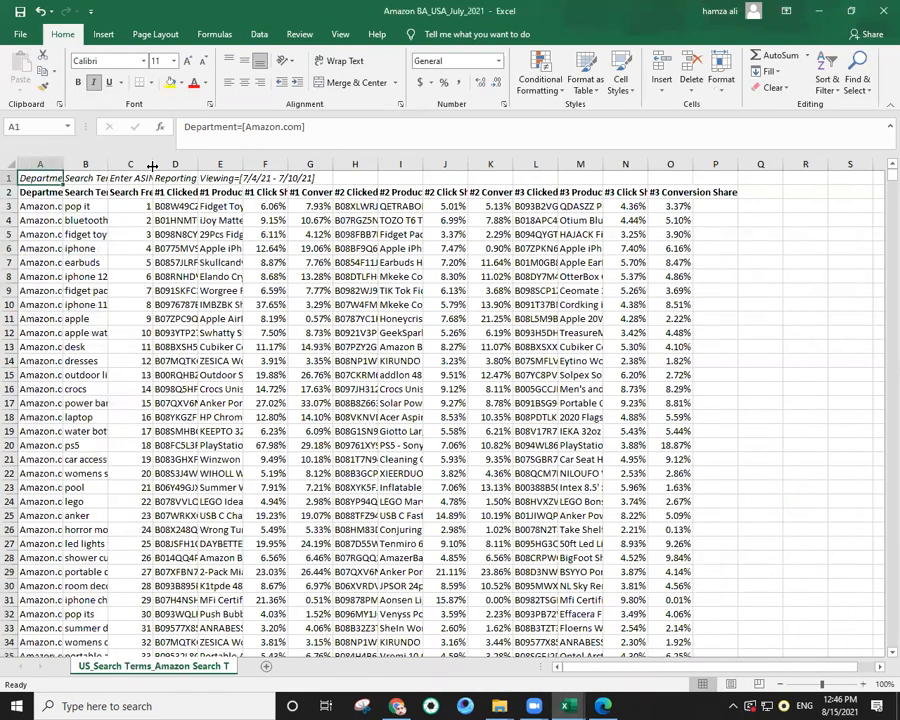
pyautogui.moveTo(196, 160); pyautogui.dragTo(209, 163)
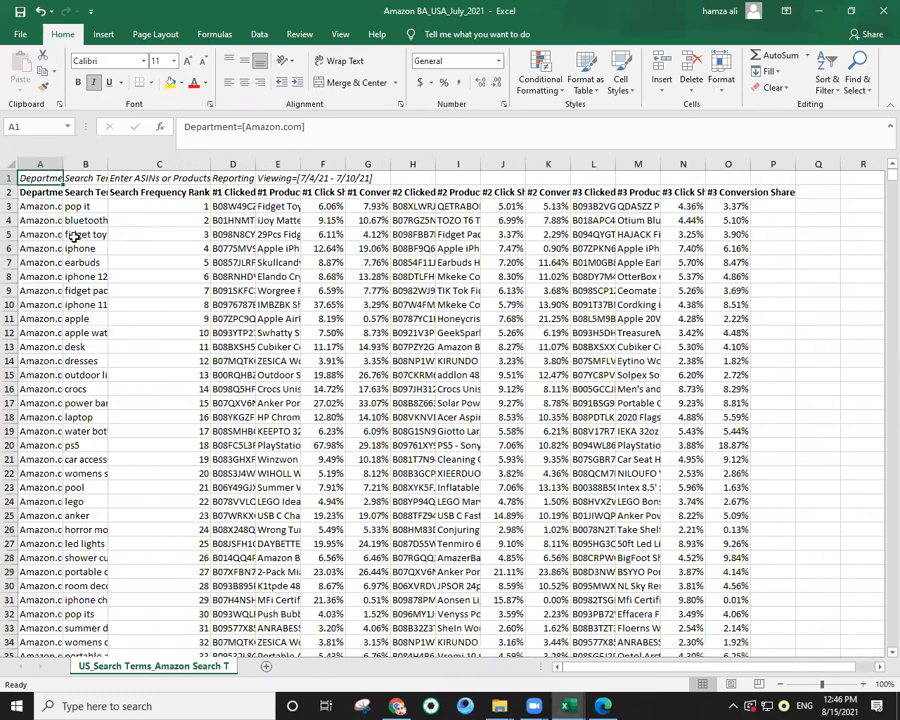
pyautogui.moveTo(59, 162); pyautogui.dragTo(153, 168)
pyautogui.click(178, 248)
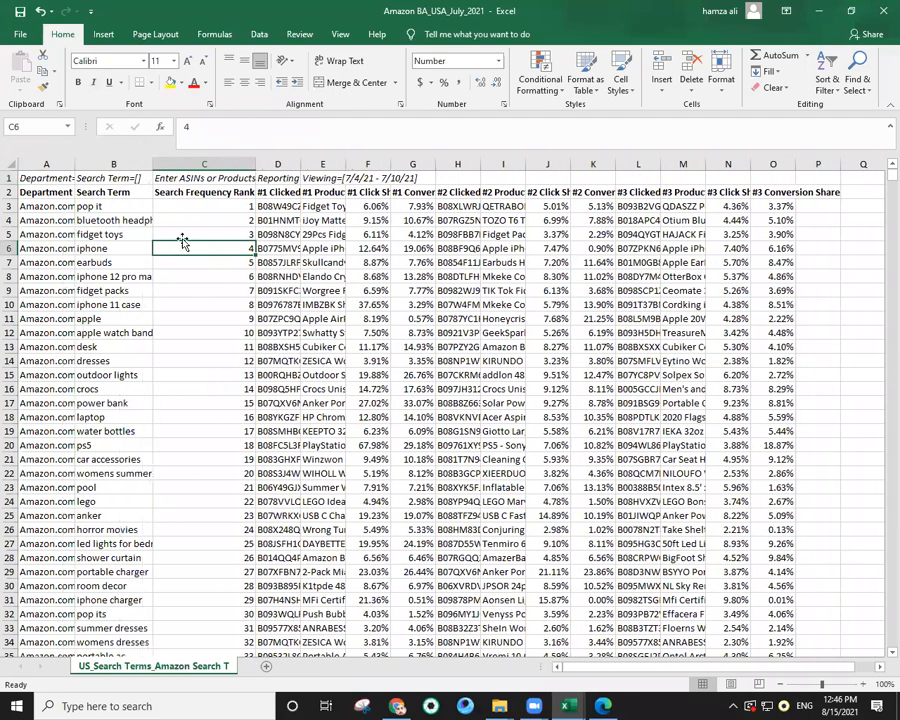
# Delete row 1 with the report details above the column headers, and delete the Department column.
pyautogui.click(8, 178)
pyautogui.rightClick(8, 178)
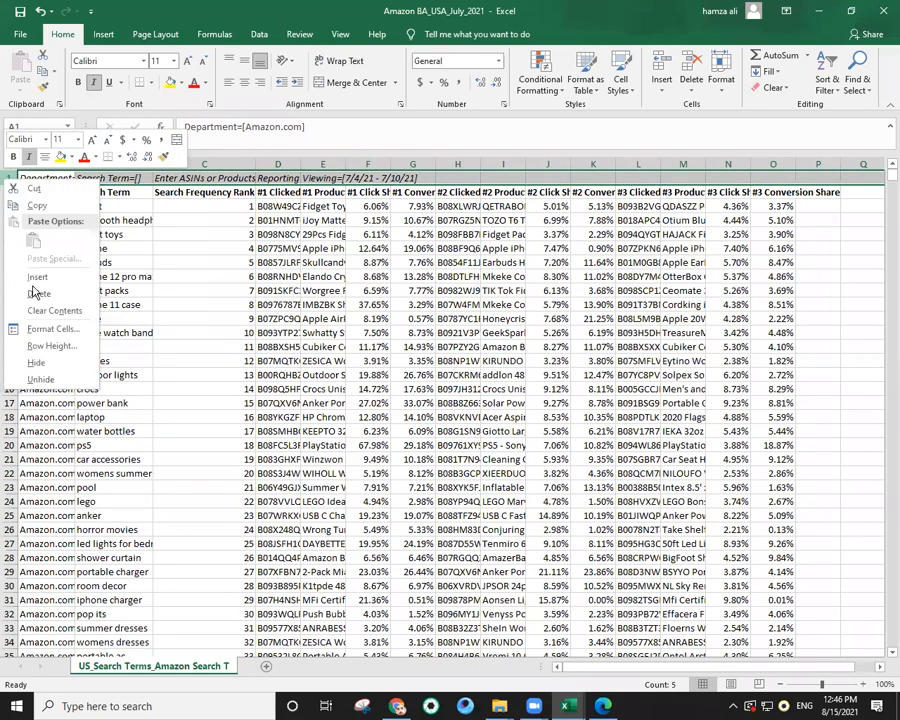
pyautogui.click(38, 293)
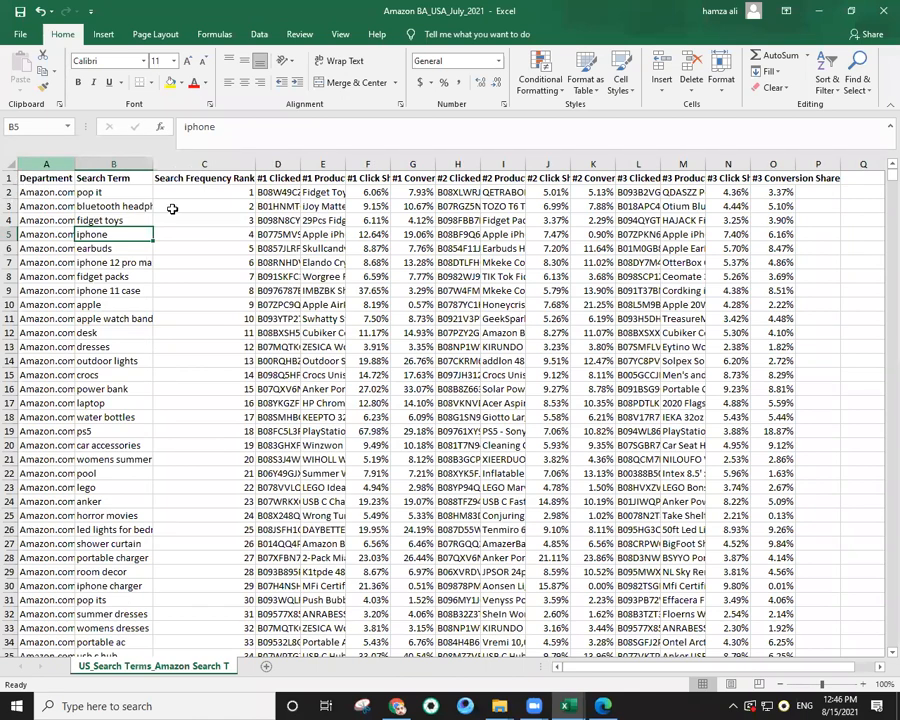
pyautogui.click(46, 164)
pyautogui.rightClick(40, 268)
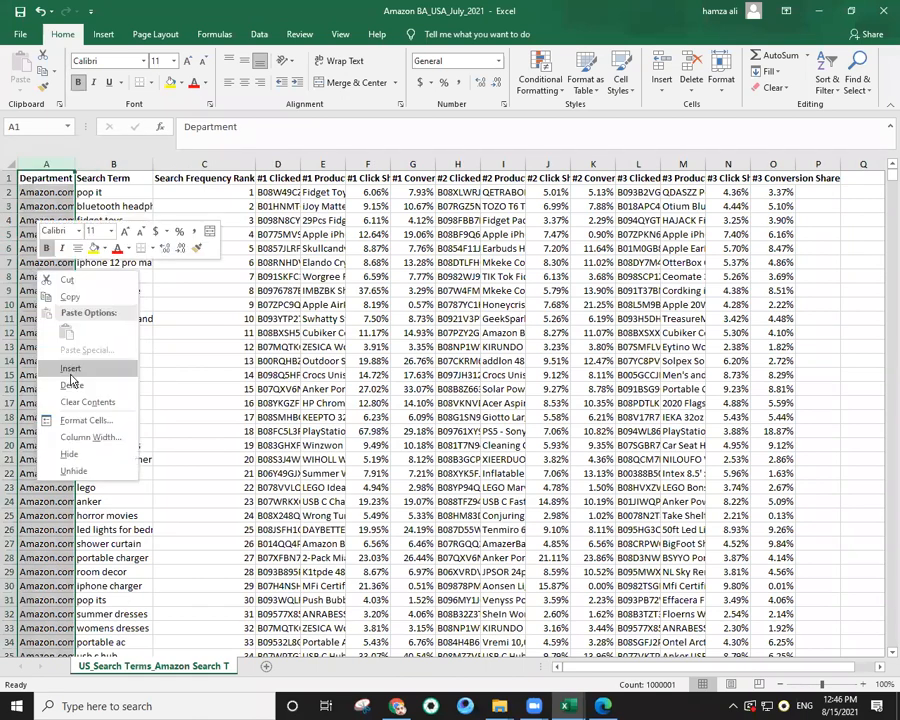
pyautogui.click(71, 385)
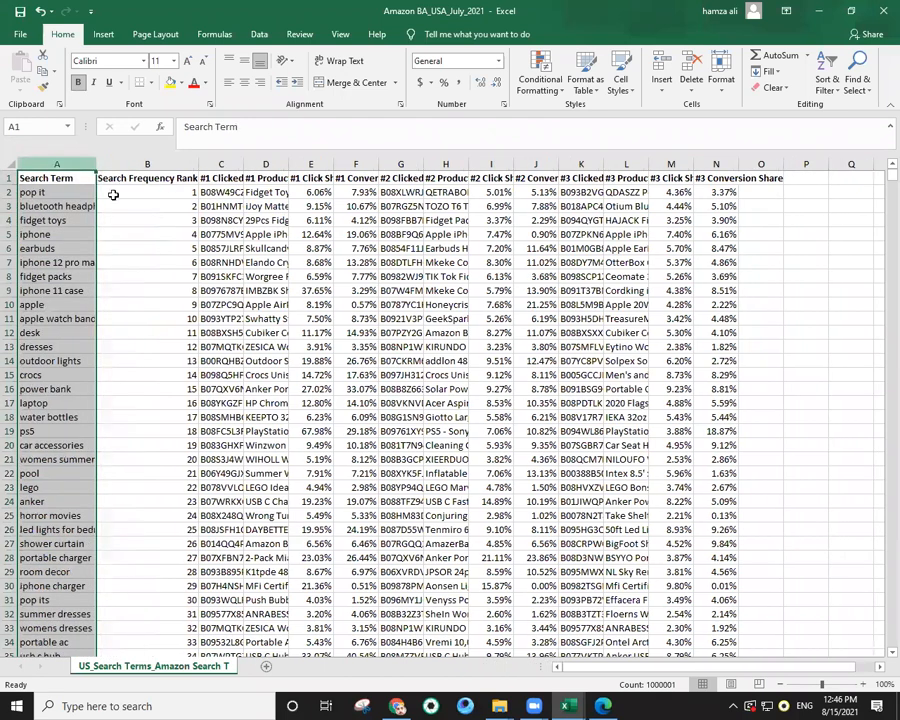
# Widen the #3 Conversion Share column and enter the header BA KW in cell O1.
pyautogui.click(147, 206)
pyautogui.moveTo(739, 163); pyautogui.dragTo(783, 162)
pyautogui.click(790, 178)
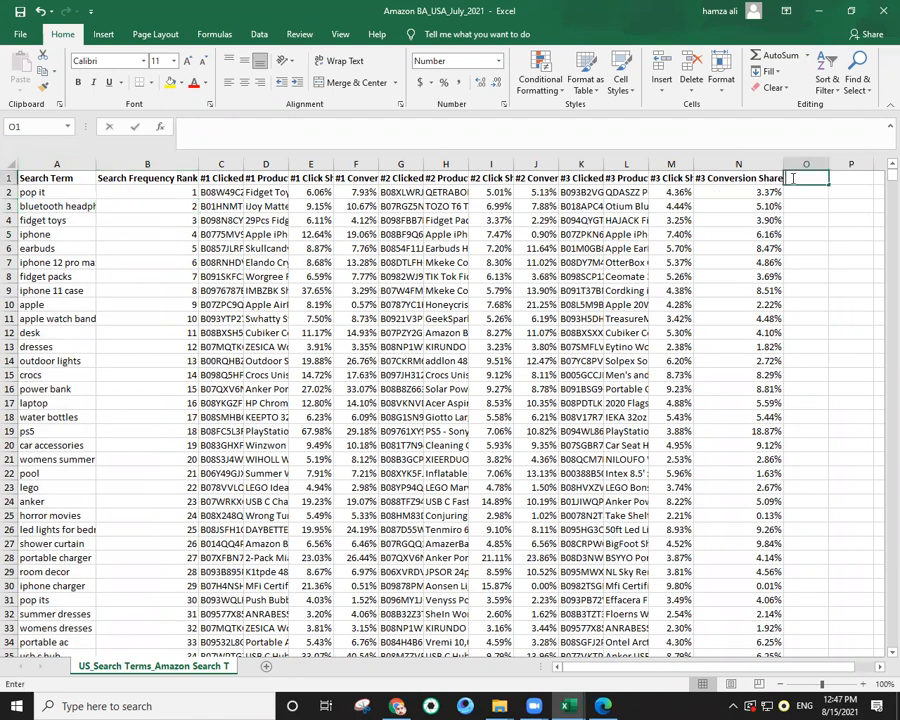
pyautogui.write('BA KWE')
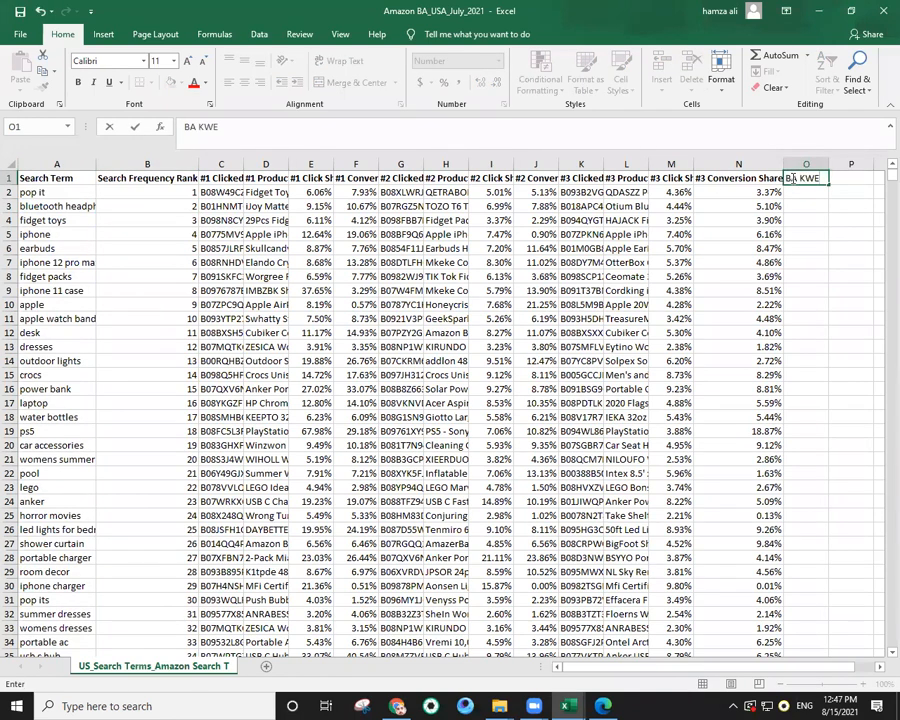
# Switch to the golbal keyword report US cable management tray workbook and copy all Combo phrases including the Phrase header.
pyautogui.moveTo(566, 706)
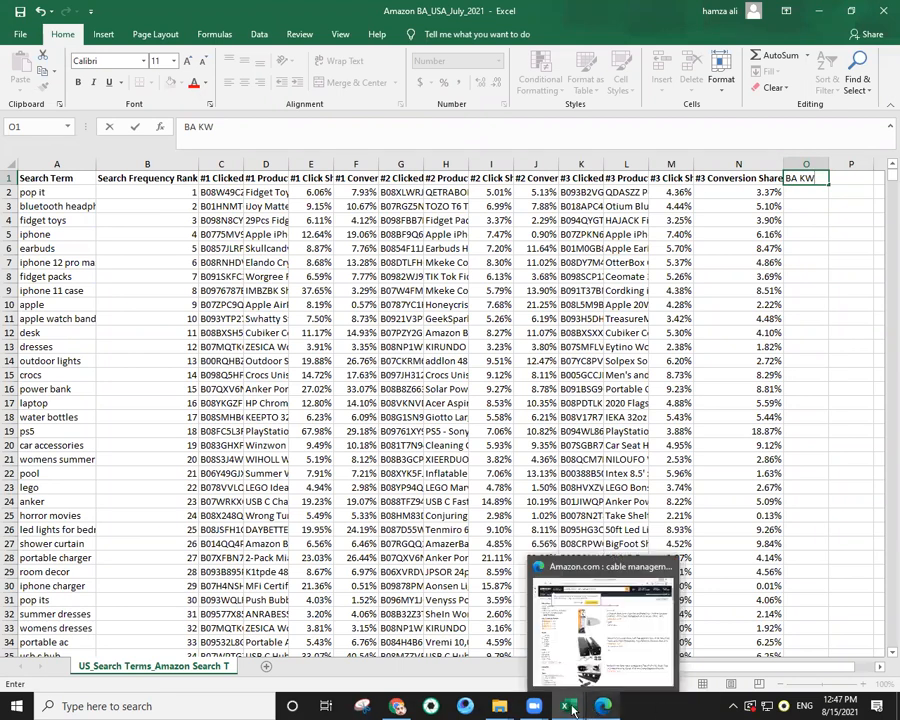
pyautogui.click(574, 592)
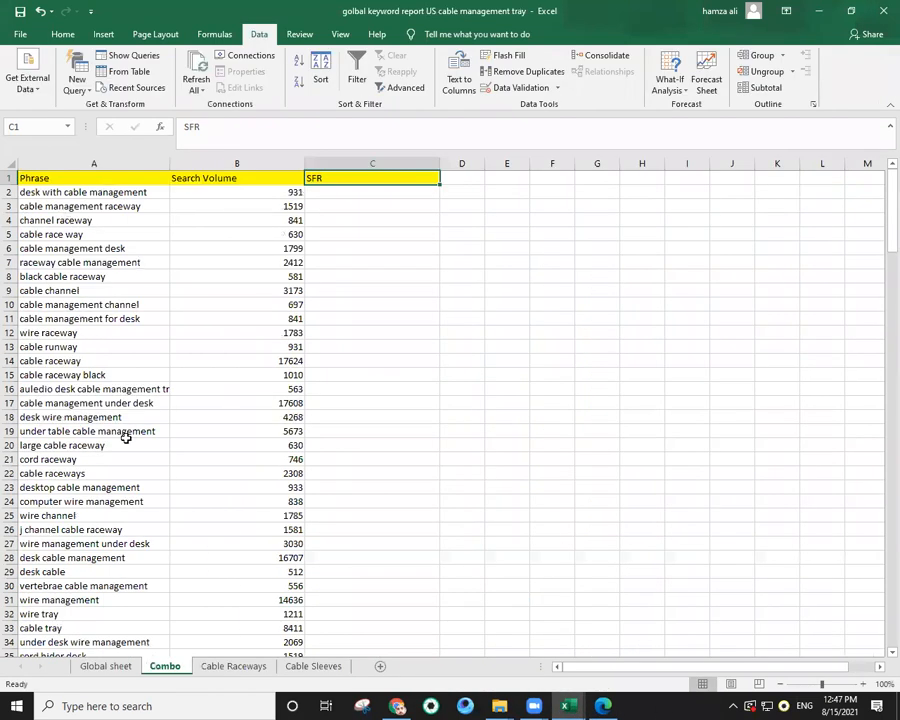
pyautogui.click(110, 178)
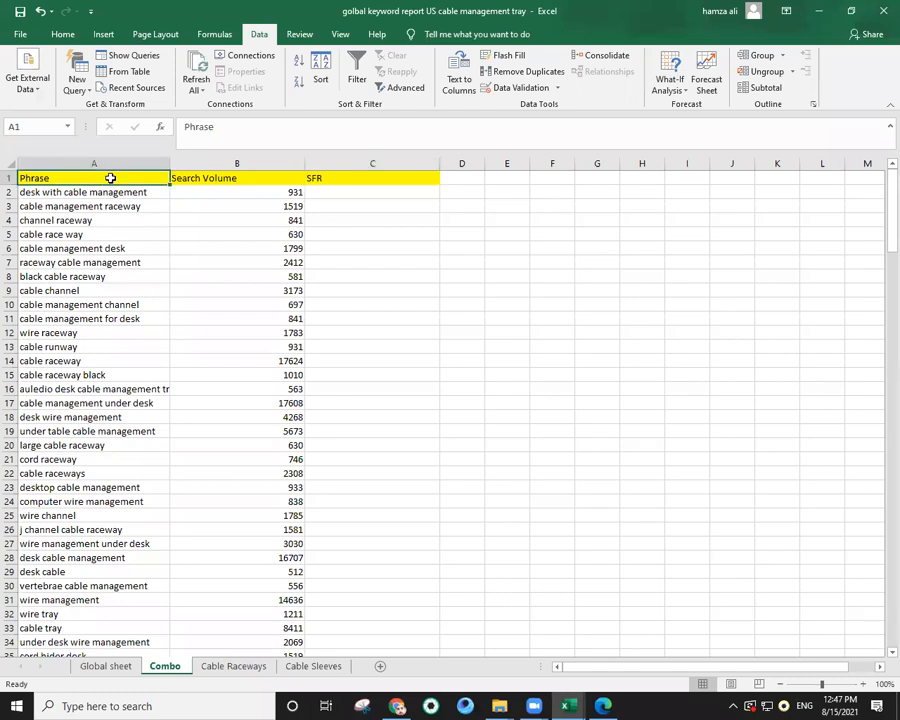
pyautogui.hotkey('ctrl', 'shift', 'Down')
pyautogui.rightClick(104, 278)
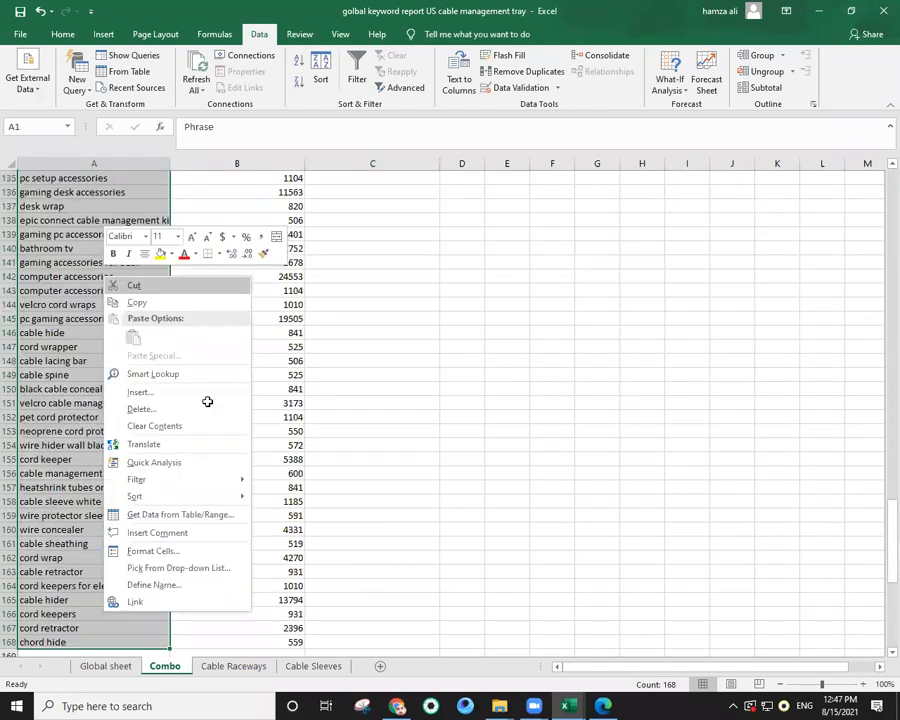
pyautogui.press('c')
# Return to the Amazon BA_USA_July_2021 workbook, paste the phrases into cell A1 of a new sheet, and widen column A to fit.
pyautogui.moveTo(566, 704)
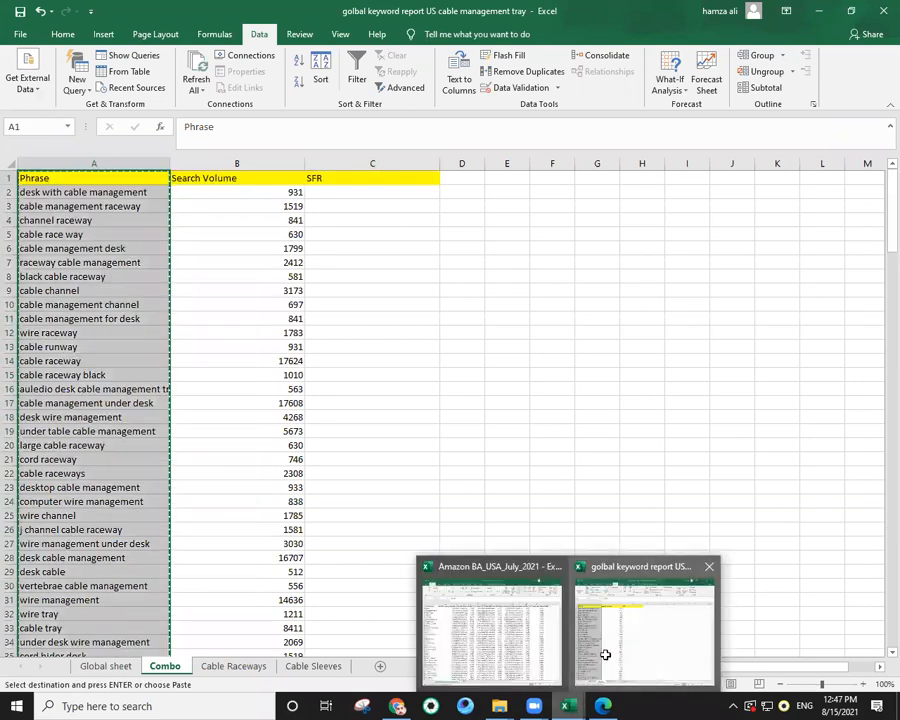
pyautogui.click(540, 611)
pyautogui.click(267, 671)
pyautogui.rightClick(52, 178)
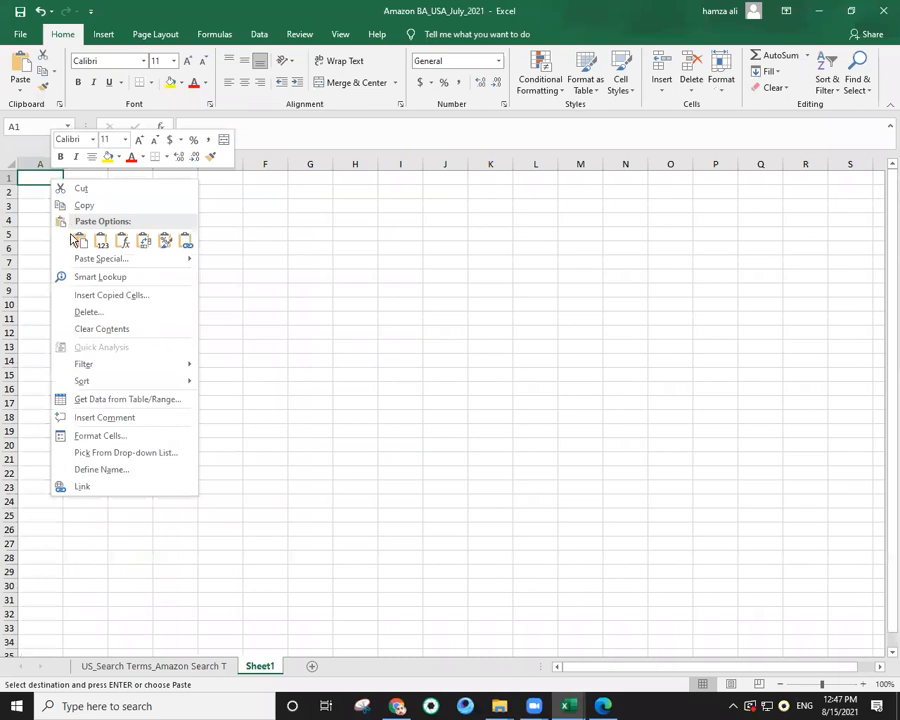
pyautogui.click(75, 240)
pyautogui.moveTo(62, 164); pyautogui.dragTo(176, 179)
# On the US_Search Terms sheet, start a VLOOKUP formula in cell O2 with A2 as the lookup value.
pyautogui.click(215, 667)
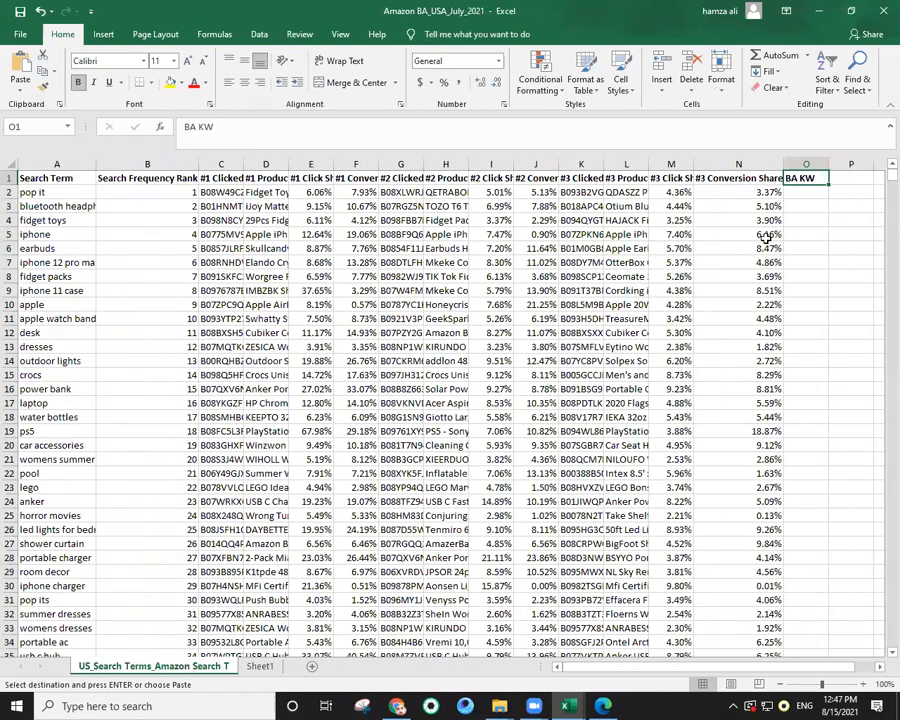
pyautogui.doubleClick(794, 193)
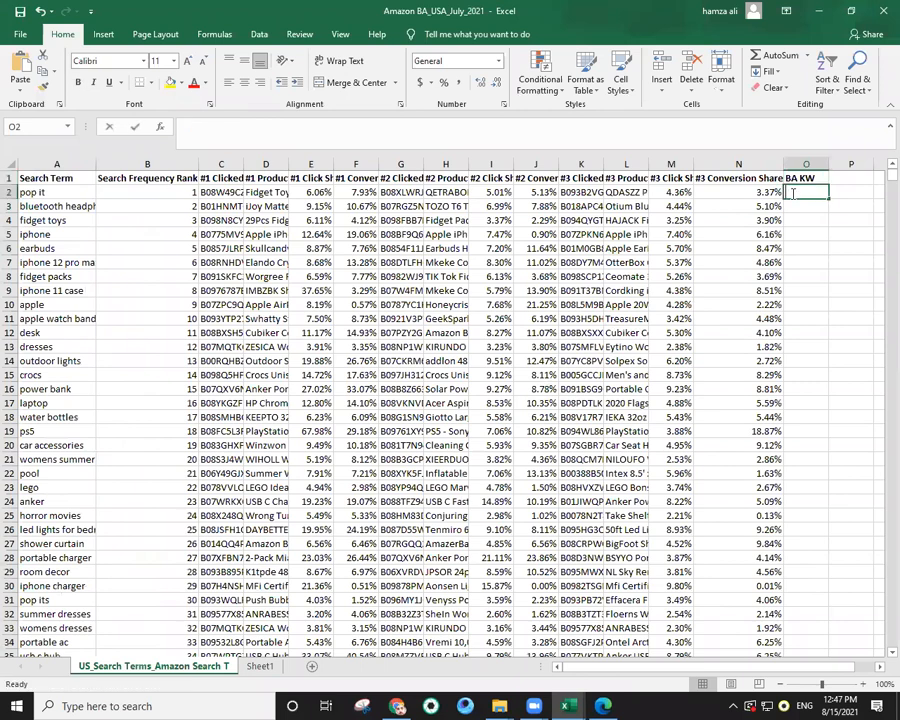
pyautogui.write('=VLO')
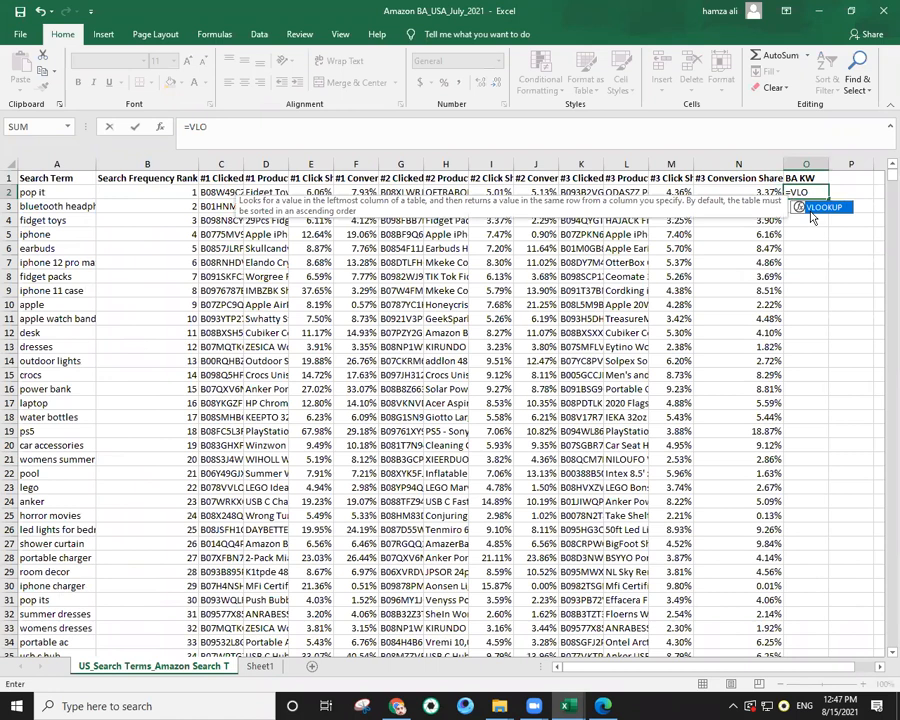
pyautogui.doubleClick(822, 207)
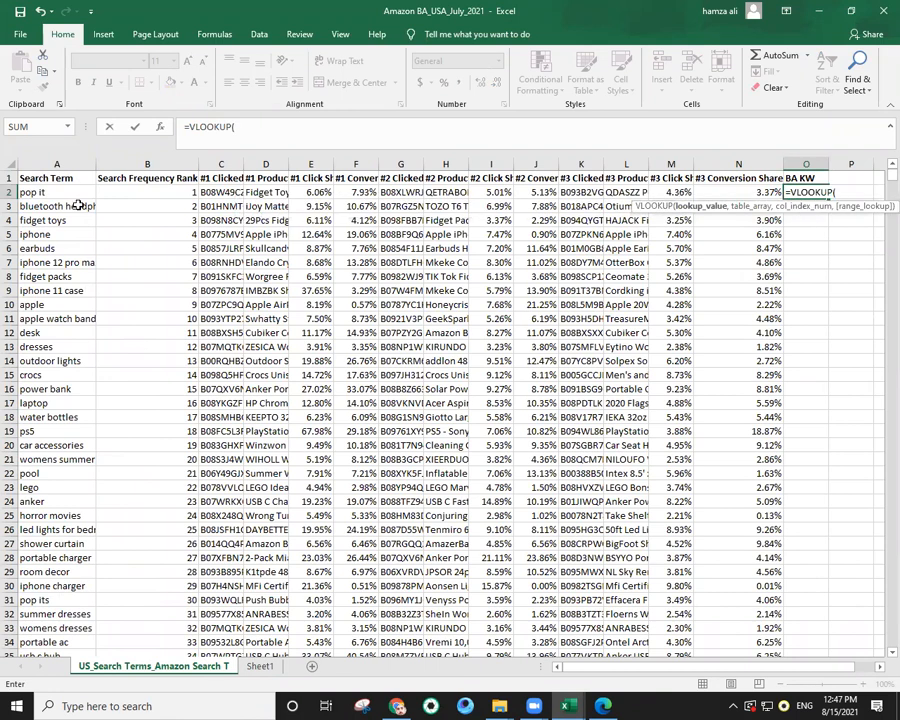
pyautogui.click(26, 193)
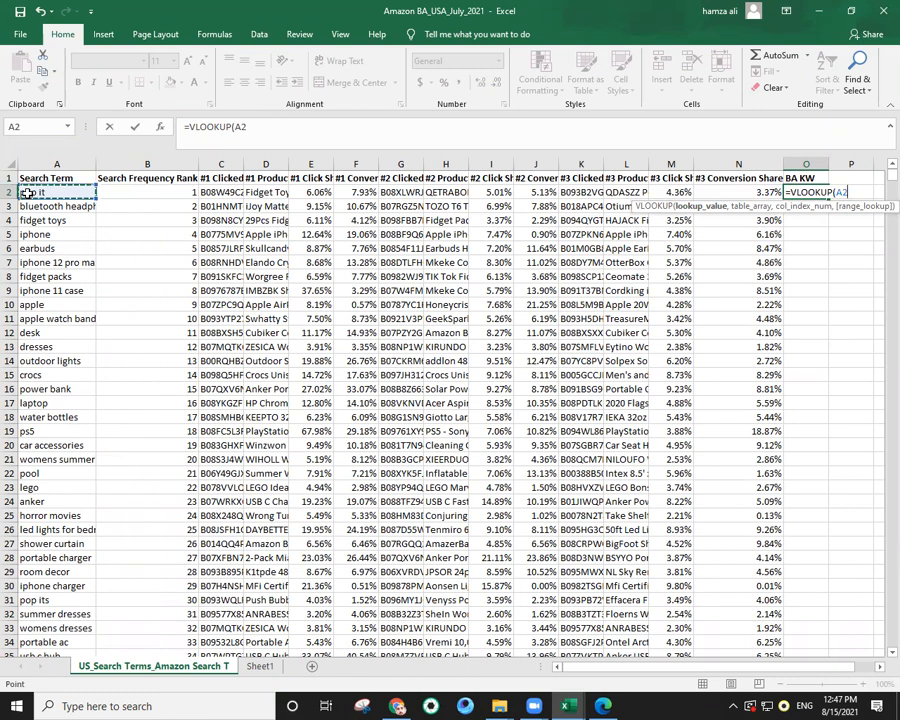
pyautogui.write(',')
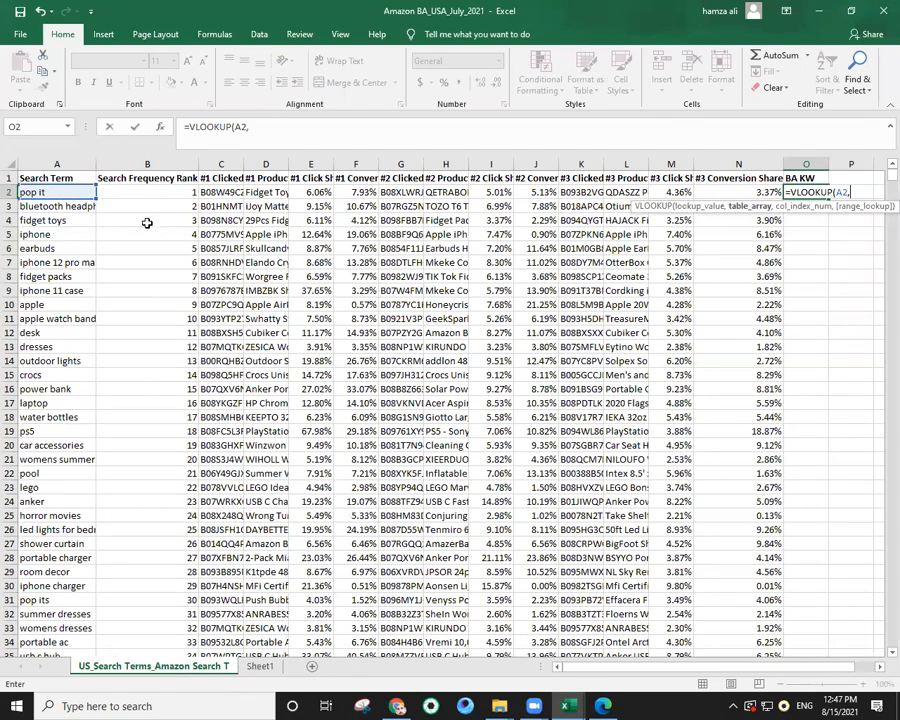
# Set the VLOOKUP table array to the absolute range Sheet1!$A$1:$B$168 and the column index to 1.
pyautogui.hotkey('ctrl', 'pagedown')
pyautogui.moveTo(129, 176); pyautogui.dragTo(199, 179)
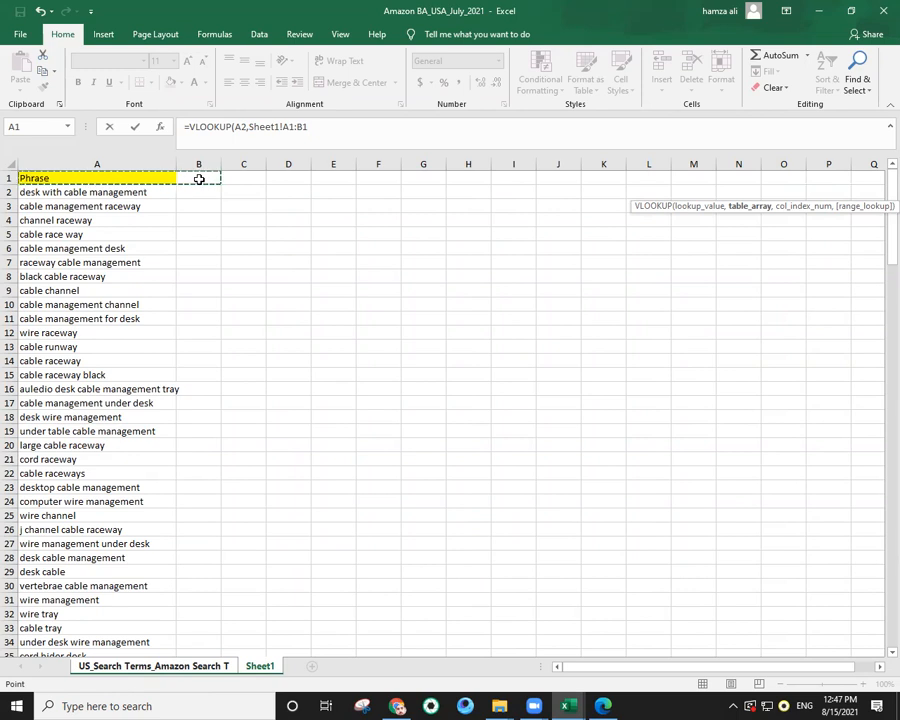
pyautogui.hotkey('ctrl', 'shift', 'Down')
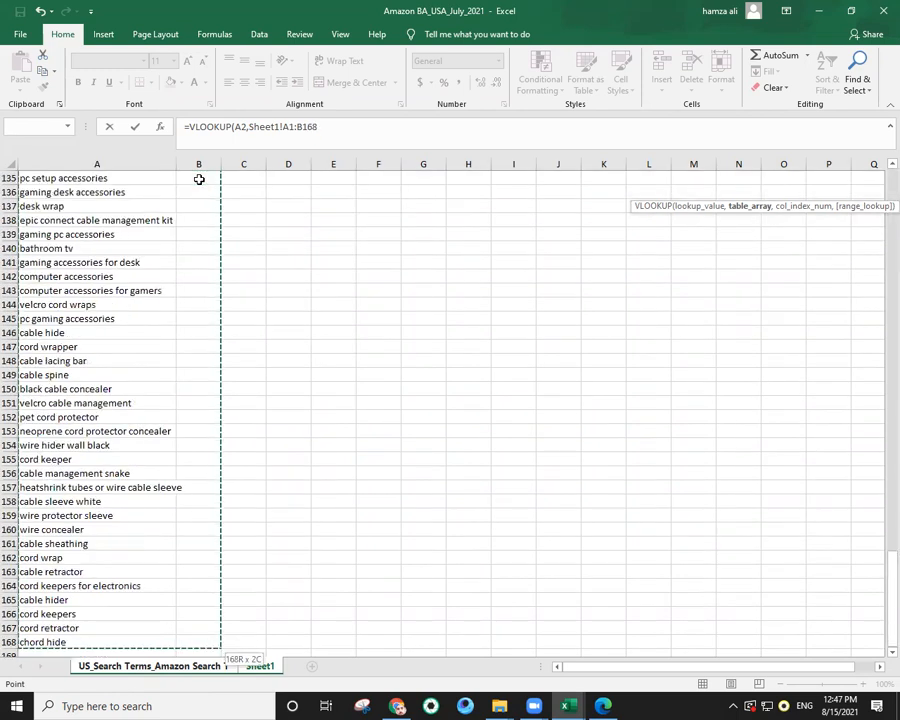
pyautogui.click(326, 128)
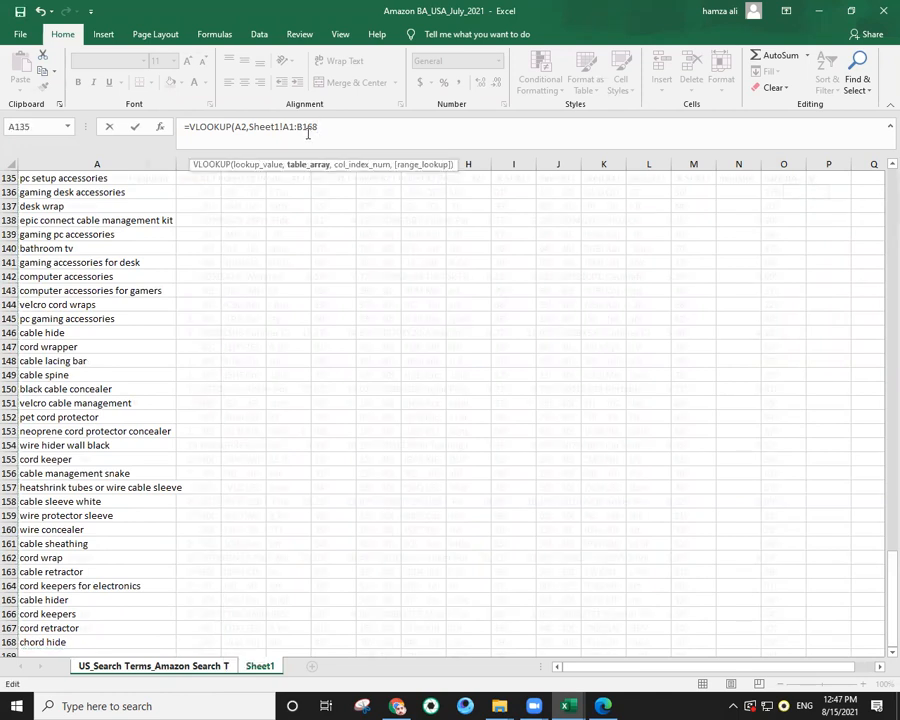
pyautogui.press('F4')
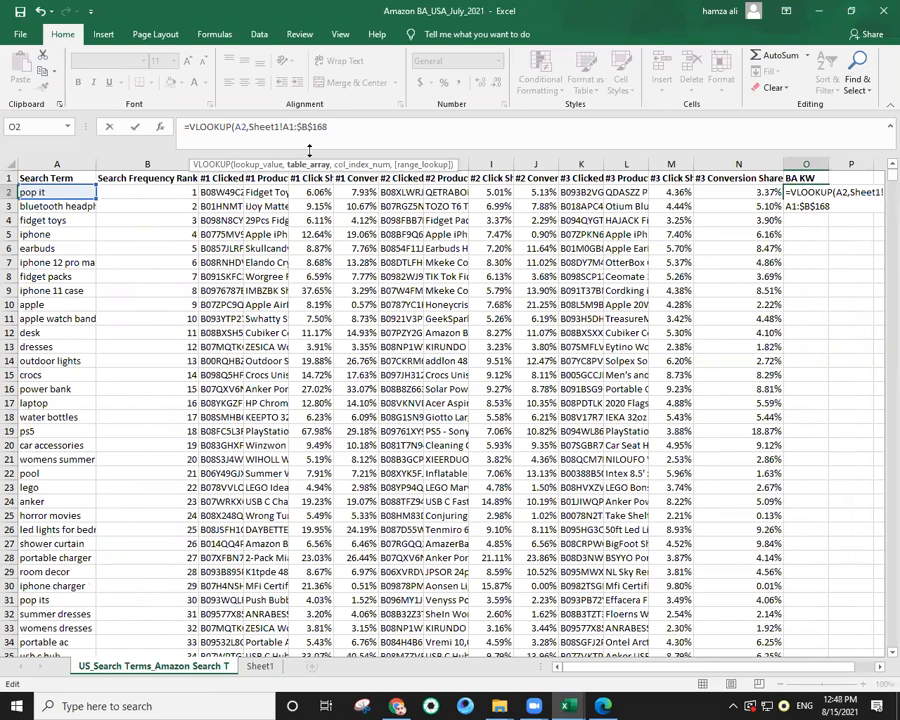
pyautogui.press('F4')
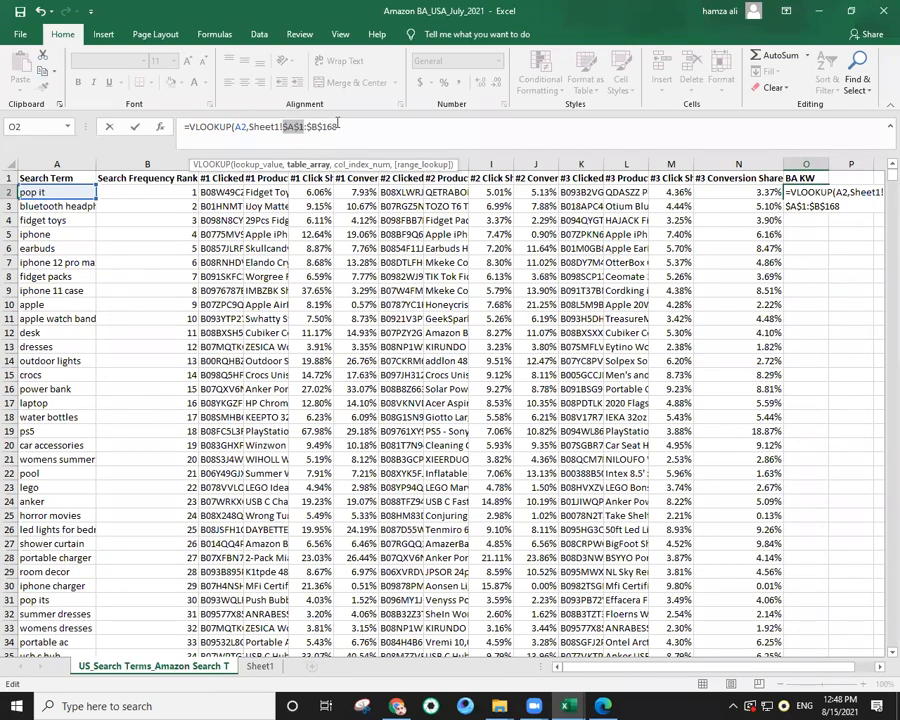
pyautogui.click(346, 123)
pyautogui.write(',1')
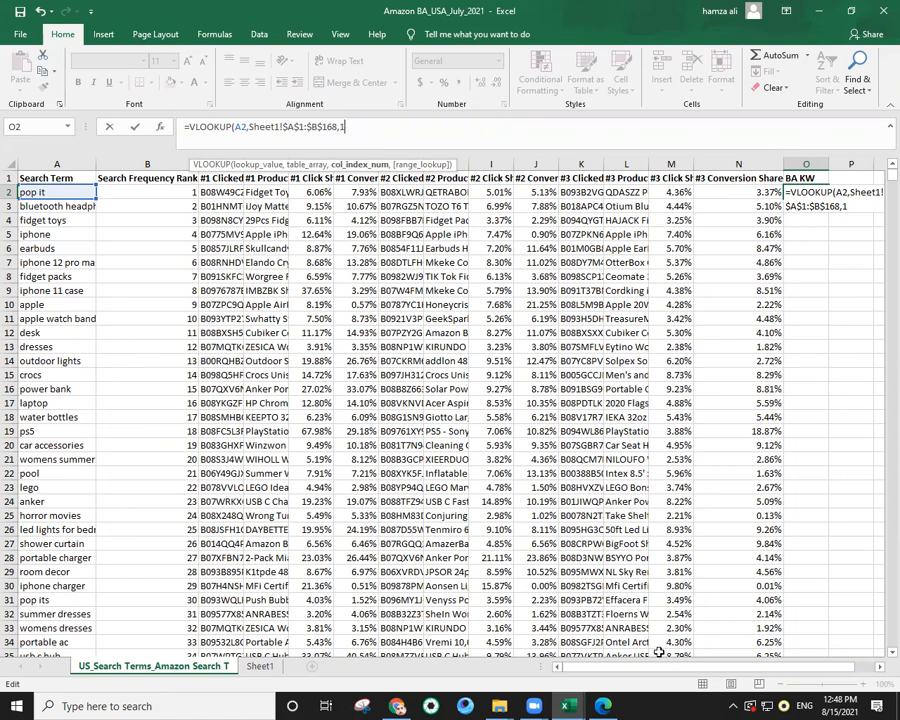
pyautogui.moveTo(534, 706)
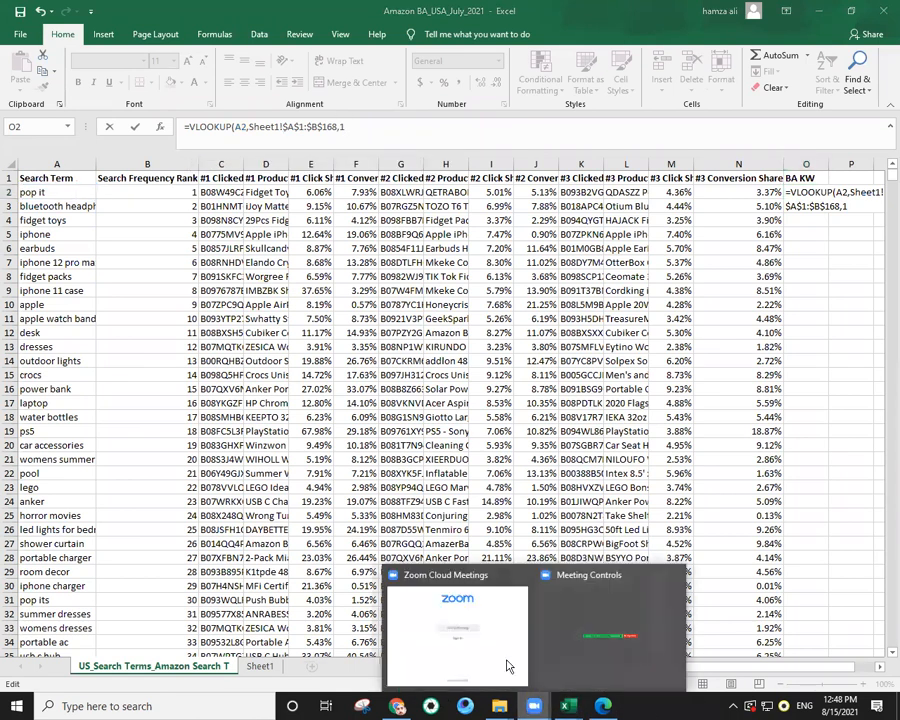
pyautogui.click(472, 673)
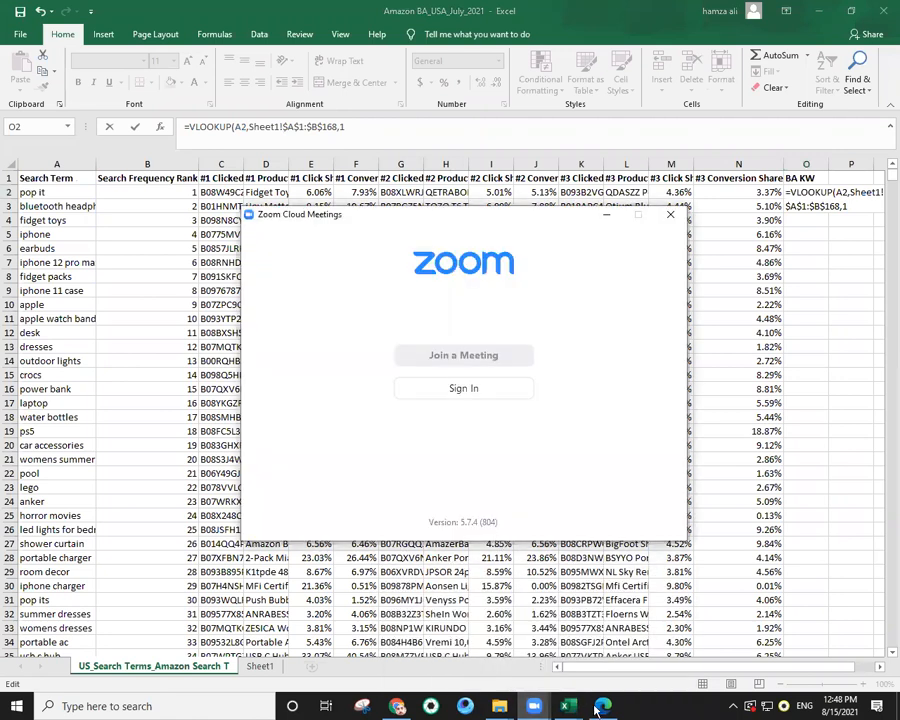
pyautogui.click(440, 43)
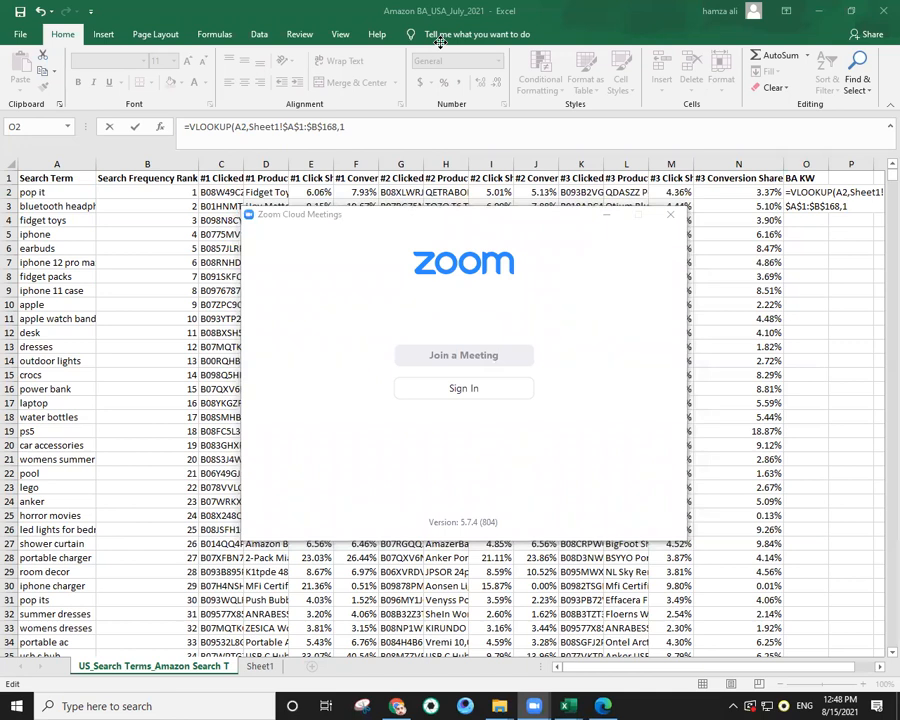
pyautogui.click(608, 215)
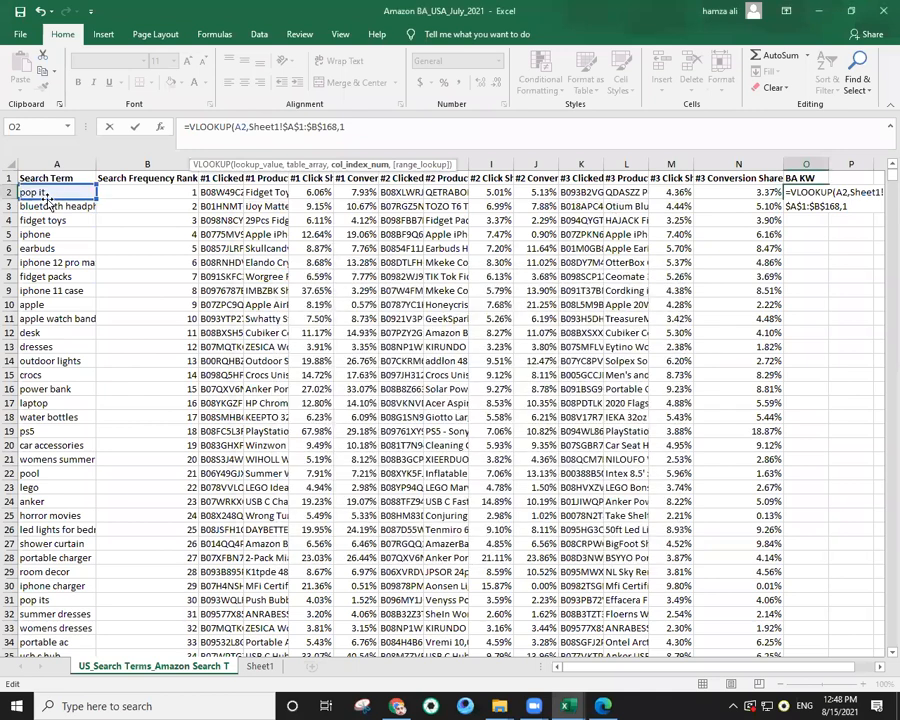
# Complete the VLOOKUP with FALSE for an exact match and fill it down the whole BA KW column.
pyautogui.write(',FALSE')
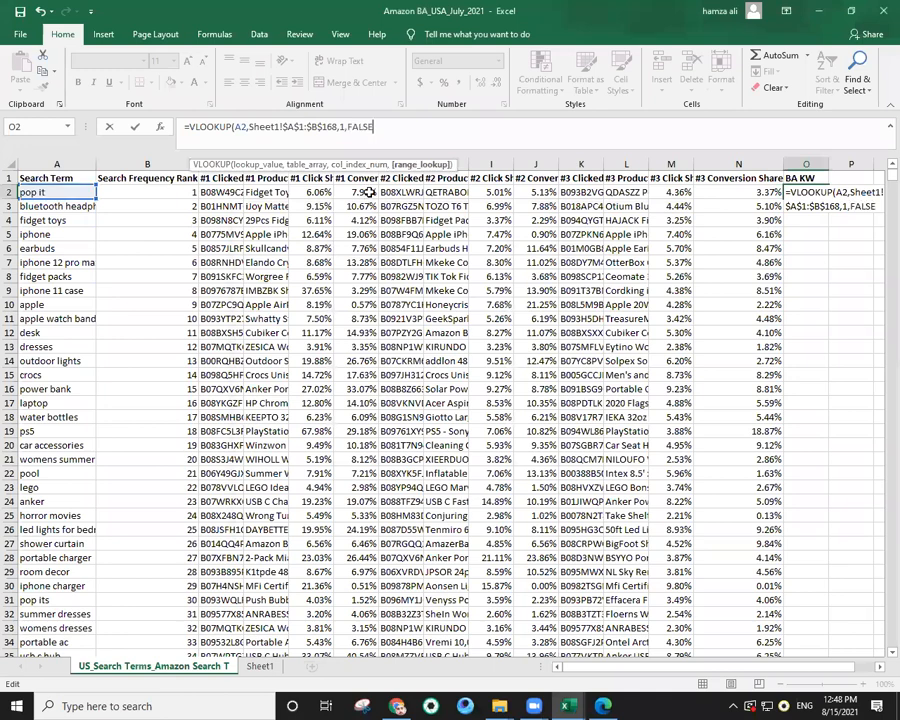
pyautogui.press('Return')
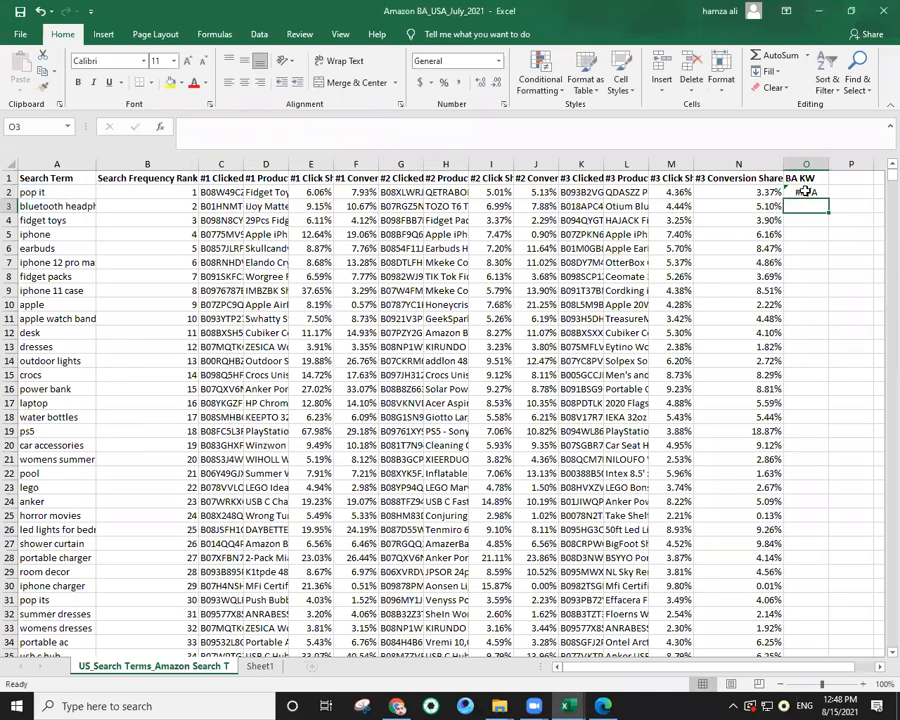
pyautogui.click(829, 197)
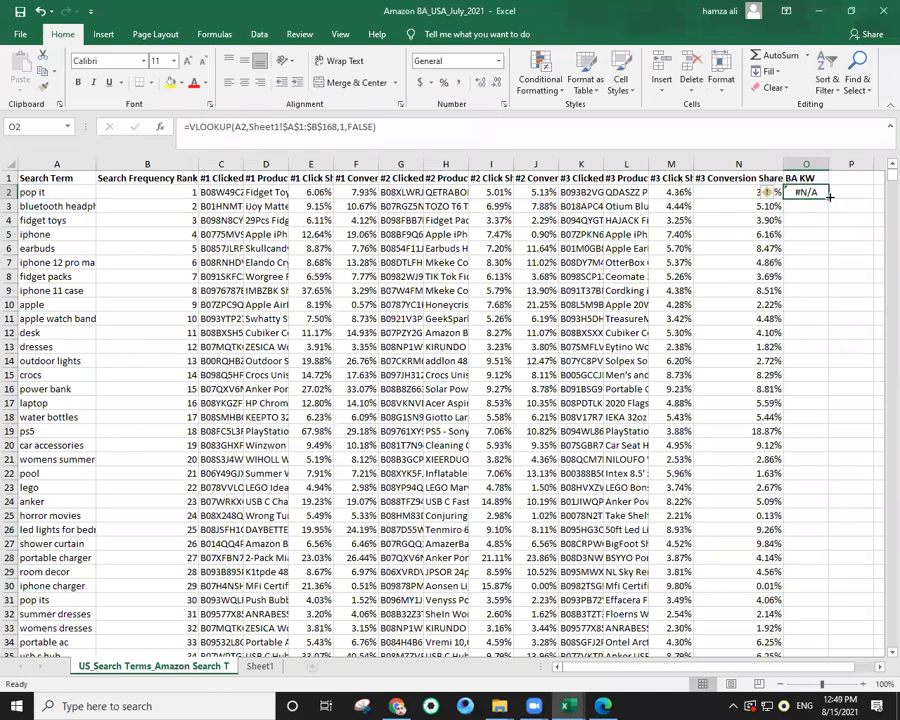
pyautogui.doubleClick(829, 197)
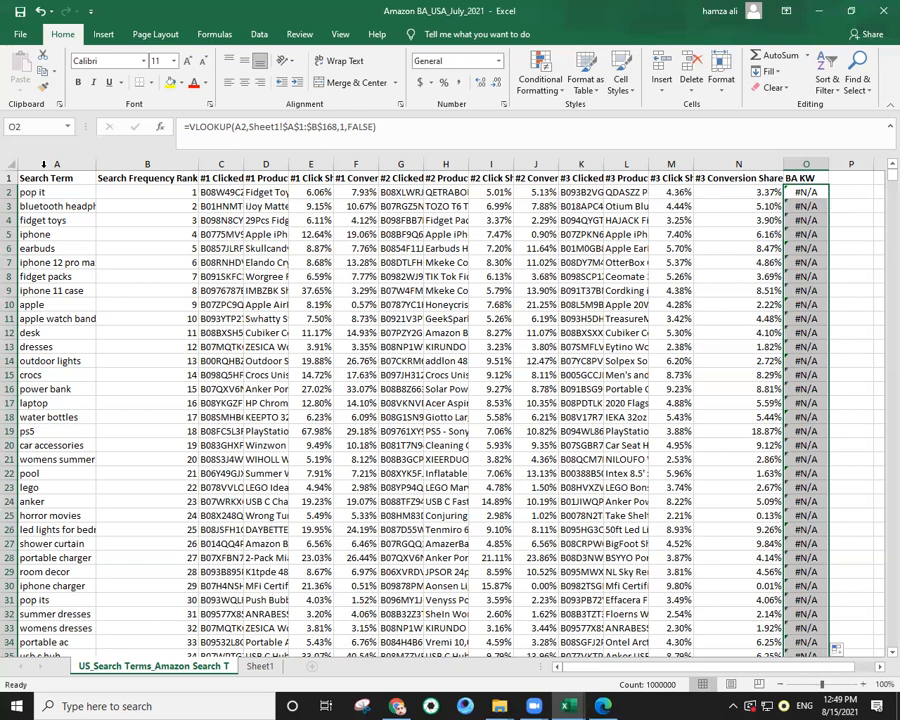
# Add filters to the header row, exclude #VALUE! and #N/A from the BA KW column, and select that column.
pyautogui.moveTo(8, 178); pyautogui.dragTo(33, 186)
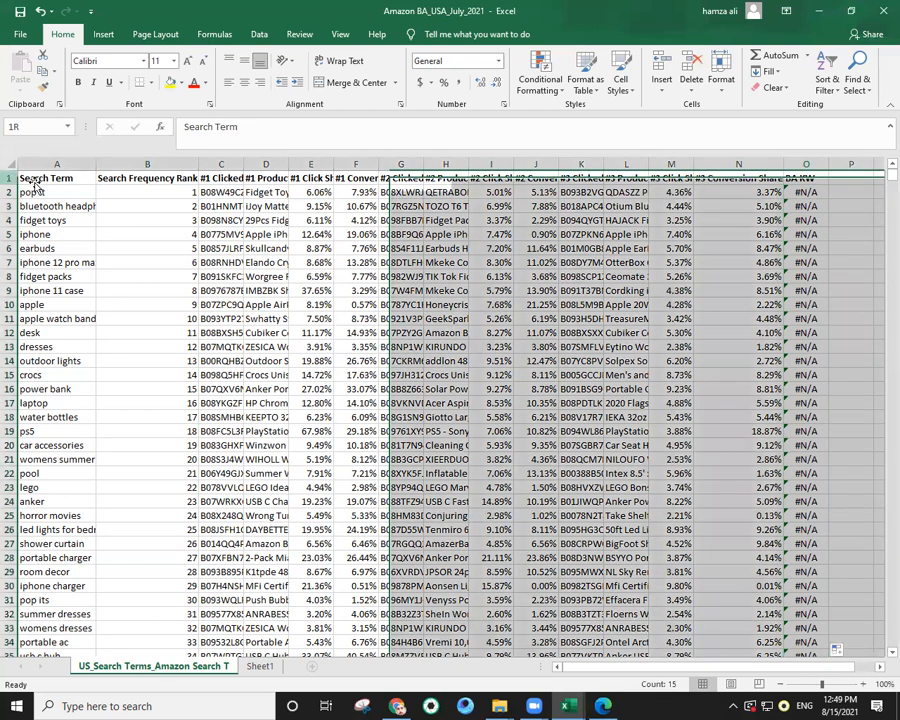
pyautogui.click(827, 82)
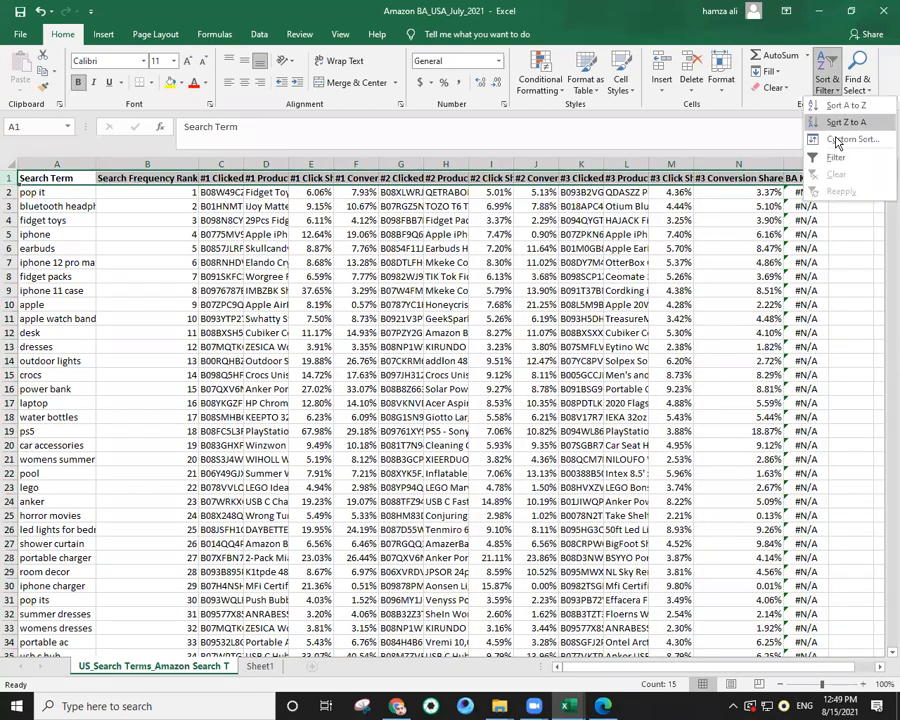
pyautogui.click(822, 178)
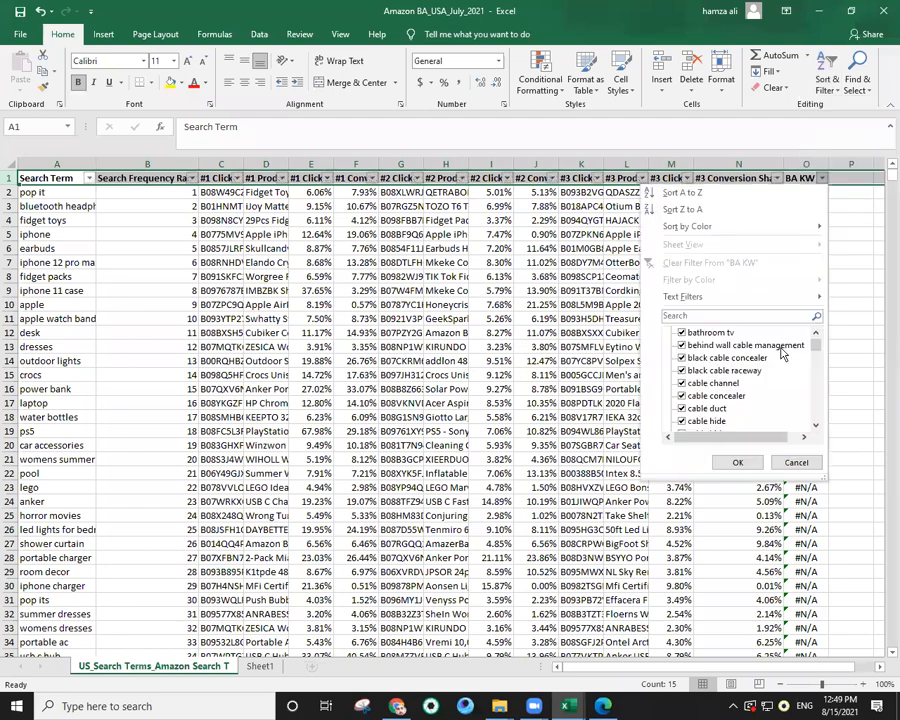
pyautogui.moveTo(814, 345); pyautogui.dragTo(814, 422)
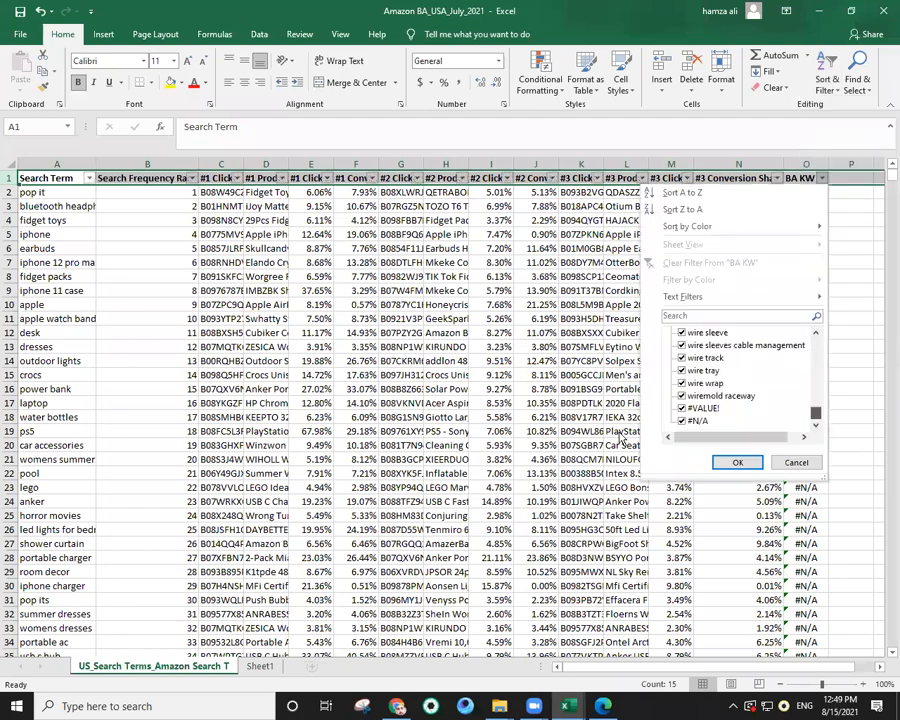
pyautogui.click(686, 409)
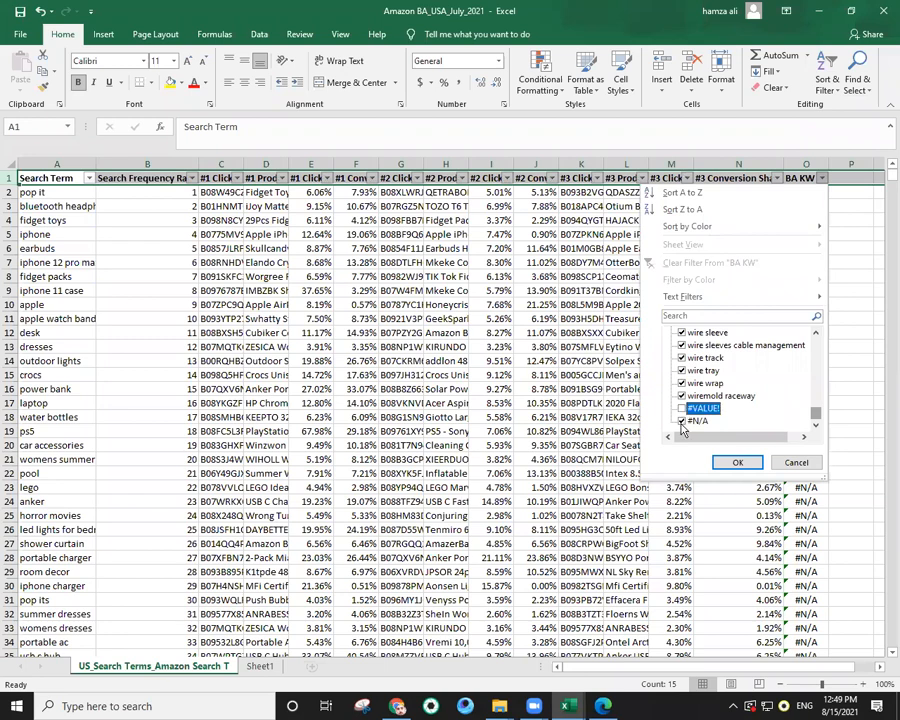
pyautogui.click(739, 462)
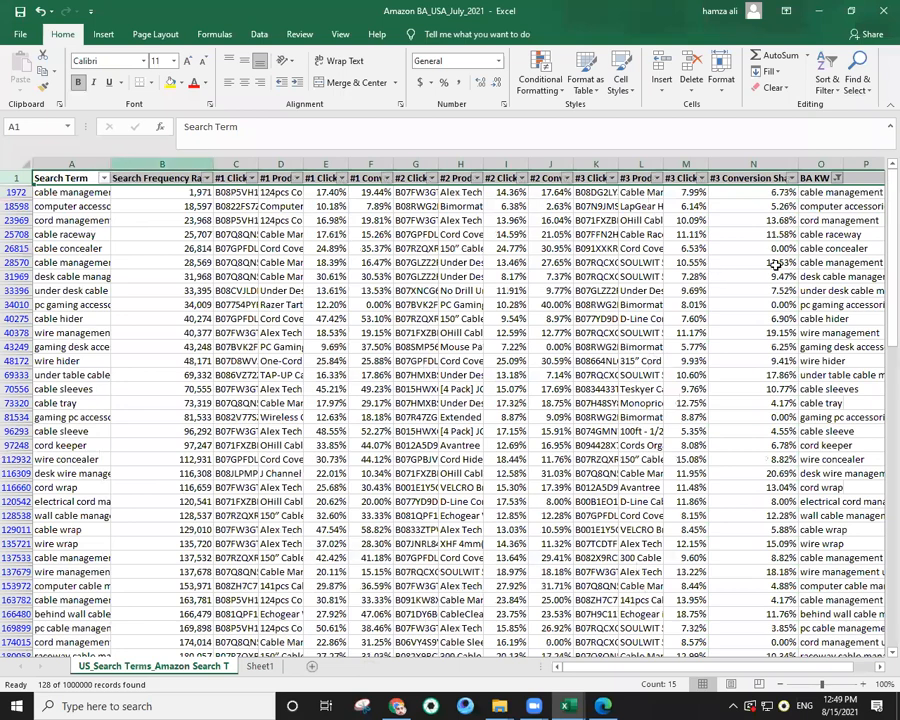
pyautogui.click(816, 163)
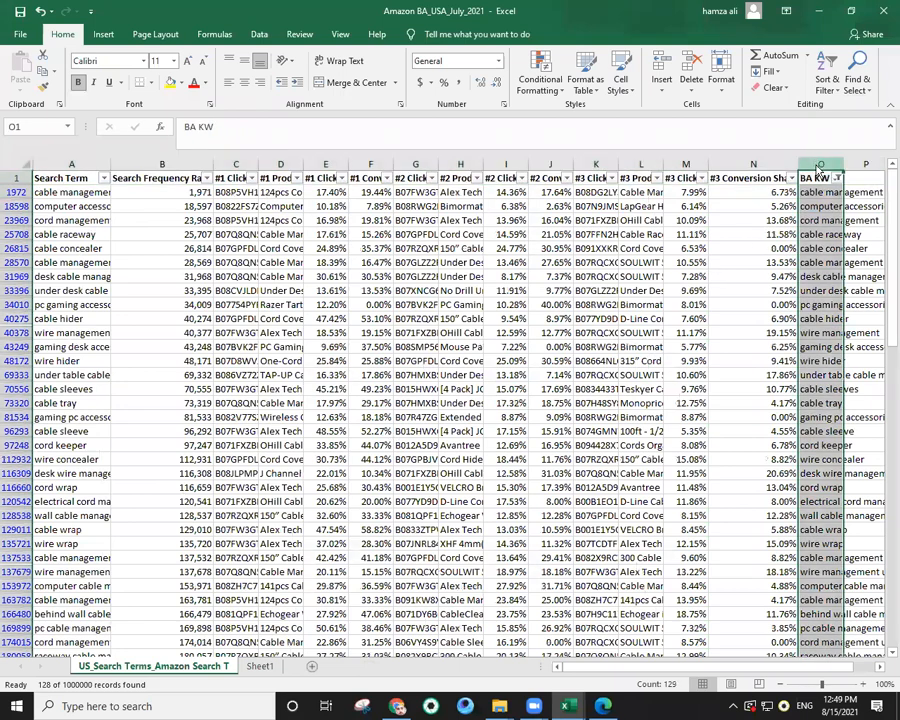
# Clear the contents of the BA KW column, and copy the filtered data in columns A to N including the headers.
pyautogui.rightClick(820, 166)
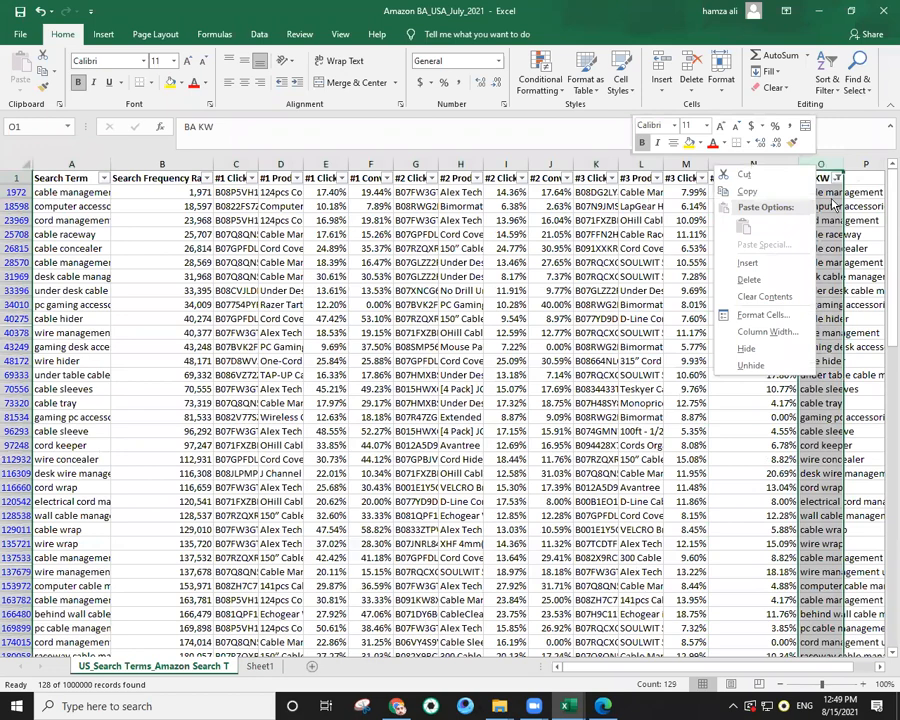
pyautogui.click(790, 297)
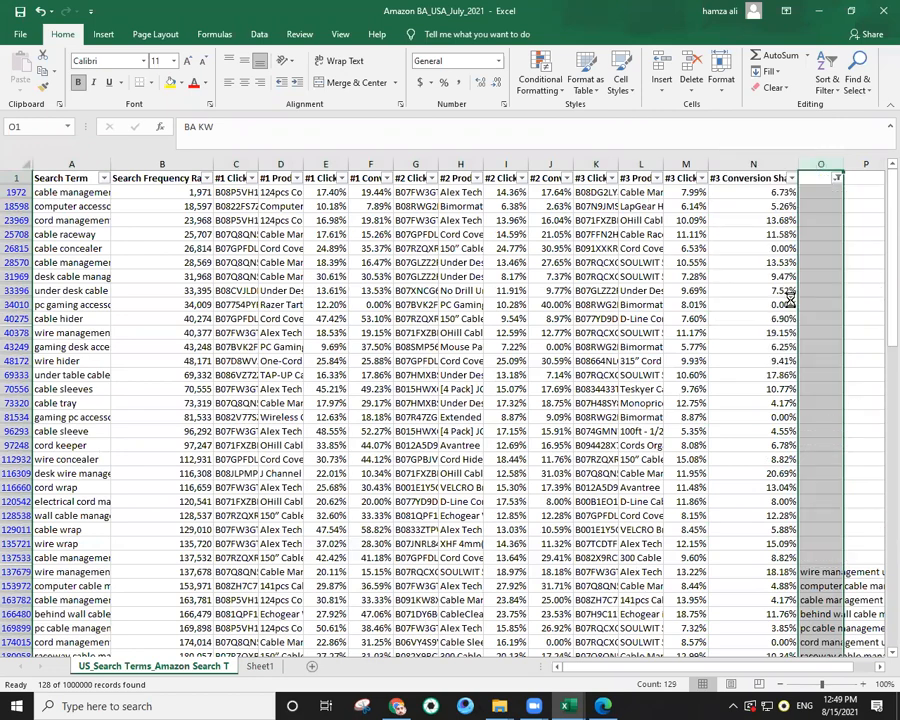
pyautogui.moveTo(53, 177)
pyautogui.mouseDown()
pyautogui.moveTo(562, 155)
pyautogui.moveTo(604, 178)
pyautogui.moveTo(738, 180)
pyautogui.mouseUp()
pyautogui.moveTo(86, 289); pyautogui.dragTo(80, 278)
pyautogui.moveTo(88, 178); pyautogui.dragTo(780, 176)
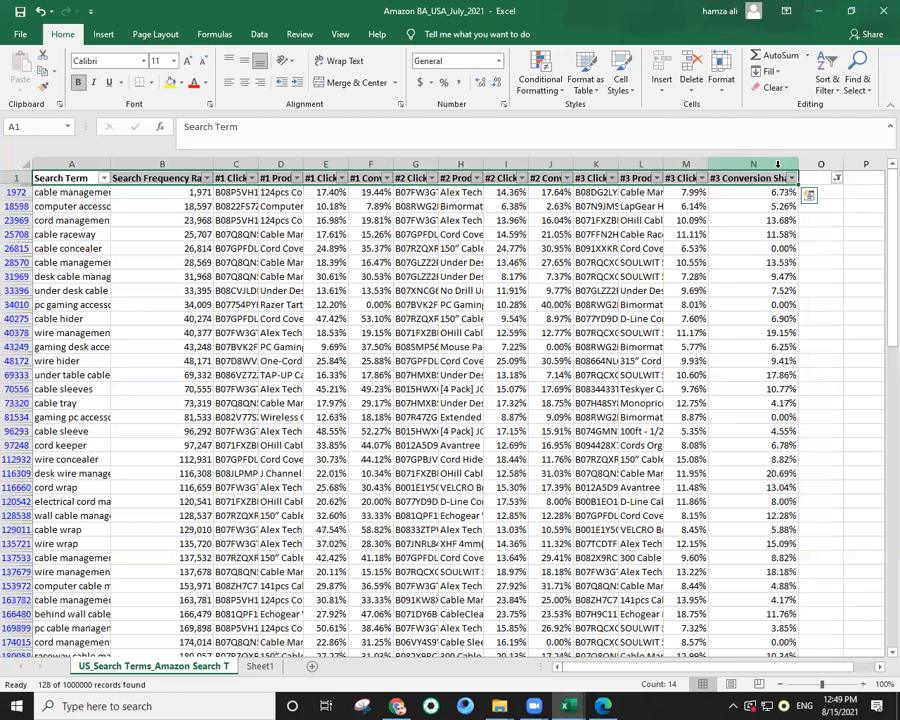
pyautogui.hotkey('ctrl', 'shift', 'Down')
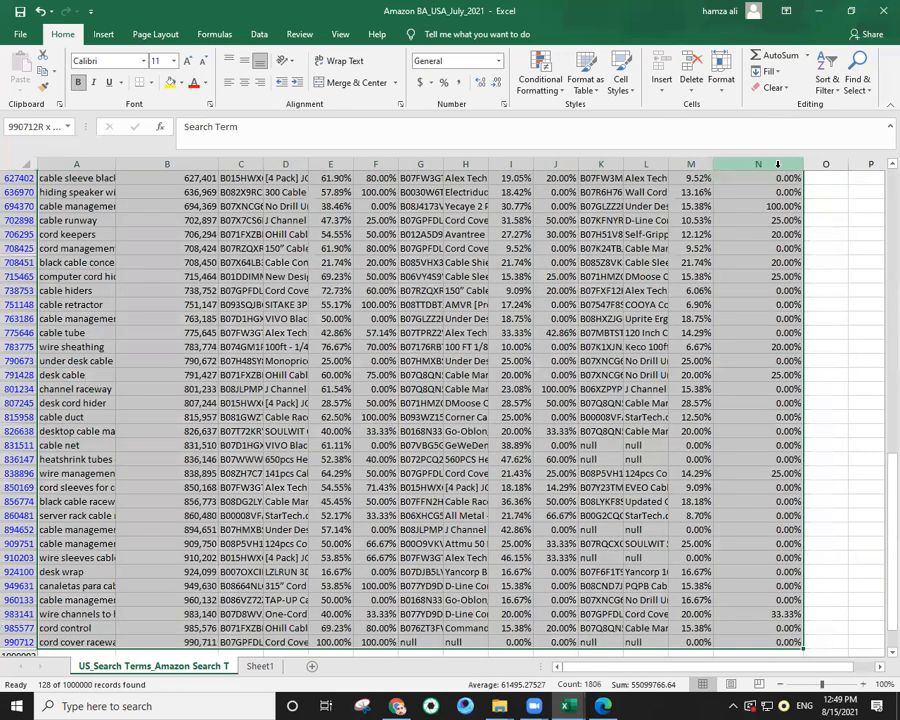
pyautogui.rightClick(525, 362)
pyautogui.click(536, 366)
pyautogui.moveTo(892, 480); pyautogui.dragTo(882, 310)
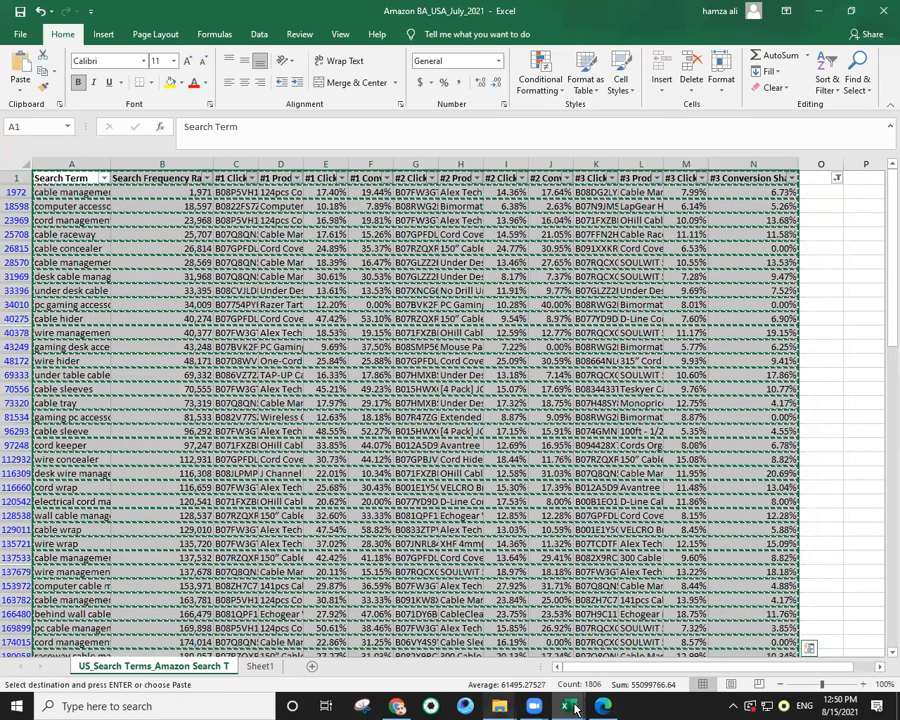
# In the golbal keyword report US cable management tray workbook, add a sheet, paste the copied rows at A1 and widen the first columns.
pyautogui.click(464, 603)
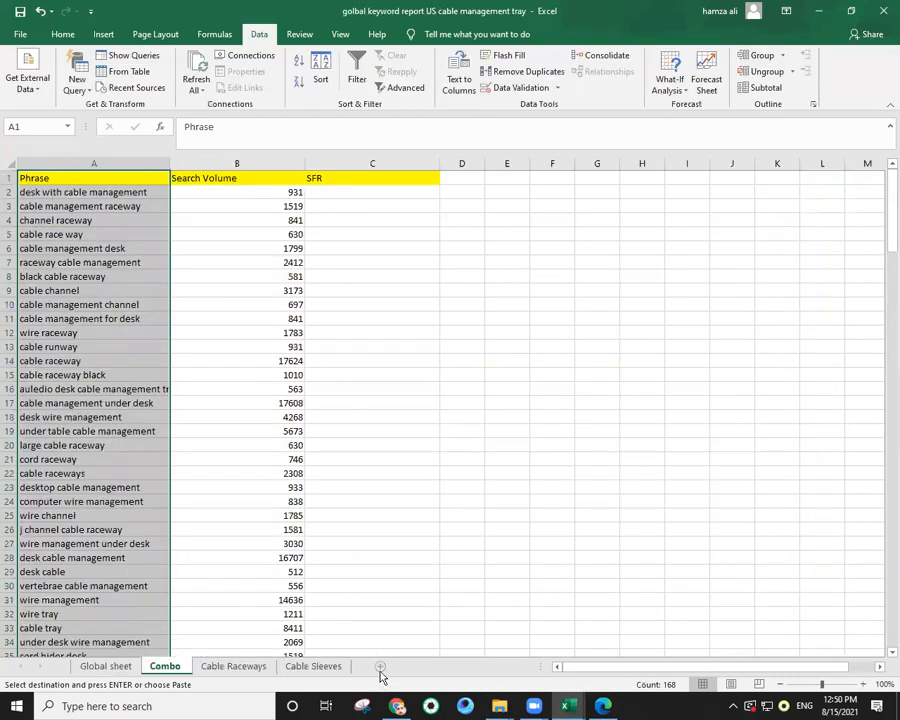
pyautogui.click(380, 668)
pyautogui.rightClick(46, 180)
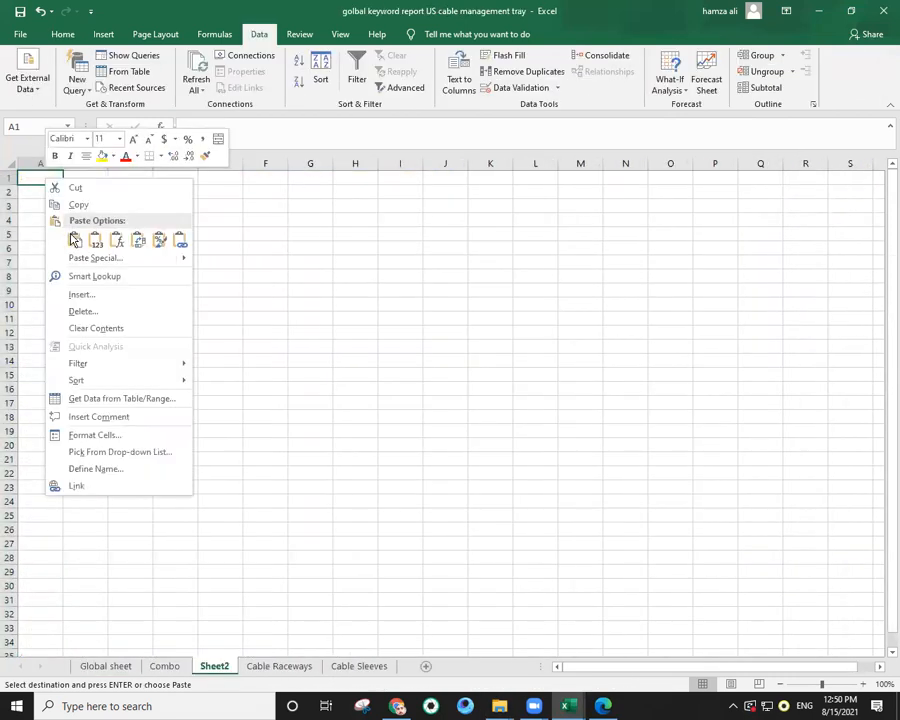
pyautogui.click(73, 240)
pyautogui.moveTo(63, 163); pyautogui.dragTo(181, 163)
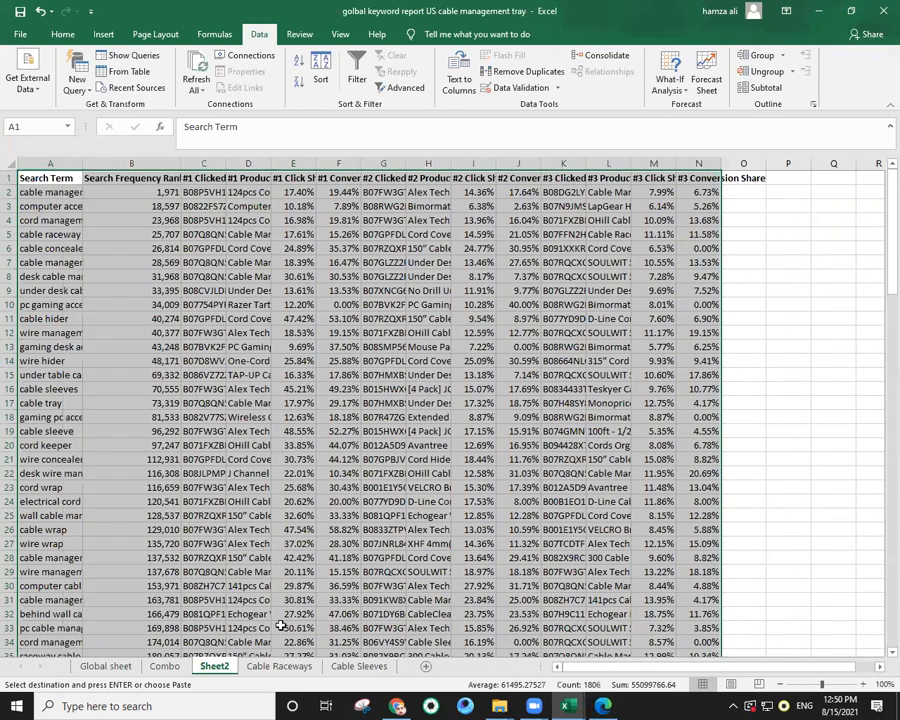
# Rename the new sheet holding the pasted search terms as BA KWS.
pyautogui.doubleClick(215, 666)
pyautogui.write('B')
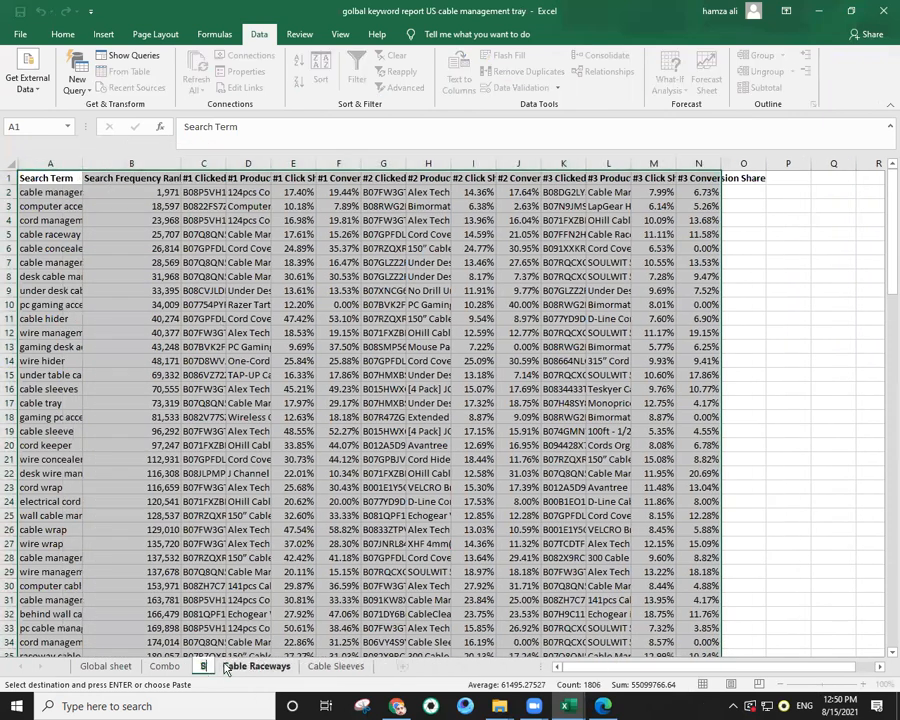
pyautogui.write('A KWS')
pyautogui.press('Return')
pyautogui.click(563, 501)
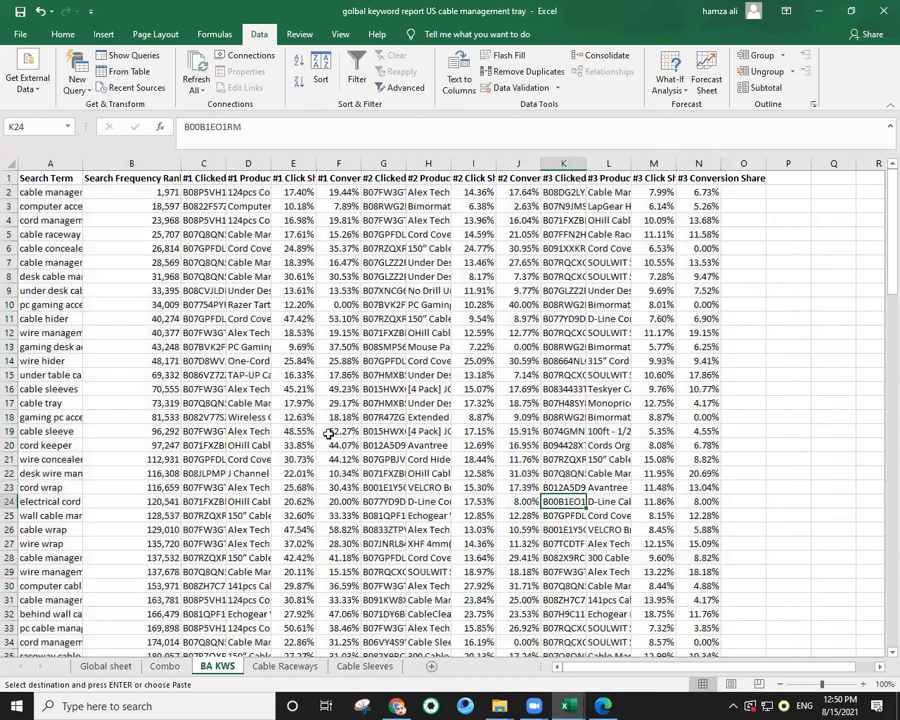
# Widen the Search Term and Search Frequency Rank columns on the BA KWS sheet.
pyautogui.doubleClick(85, 164)
pyautogui.hotkey('ctrl', 'pageup')
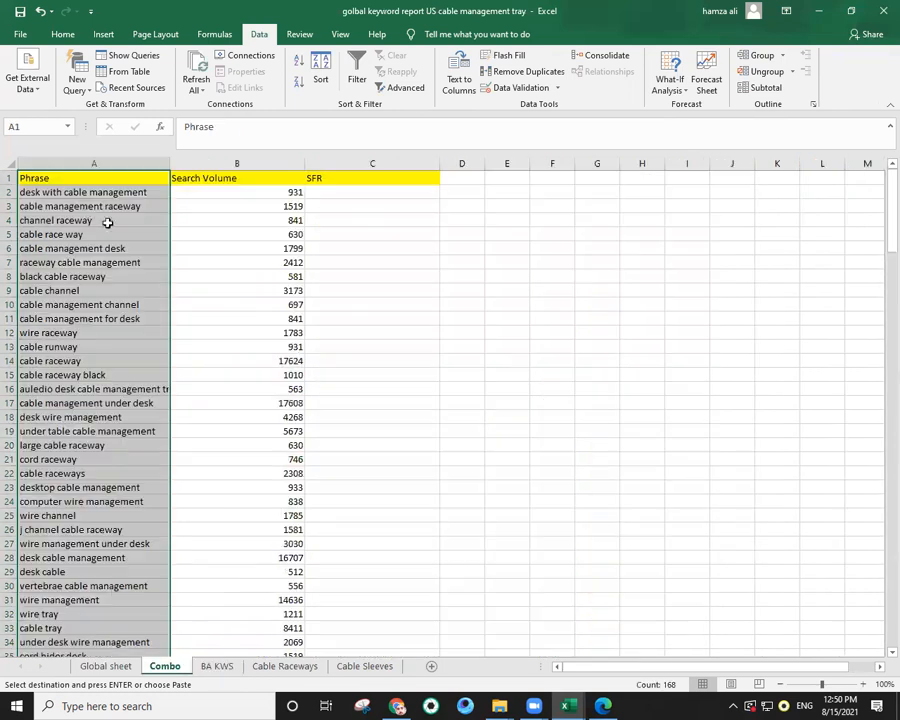
pyautogui.hotkey('ctrl', 'pagedown')
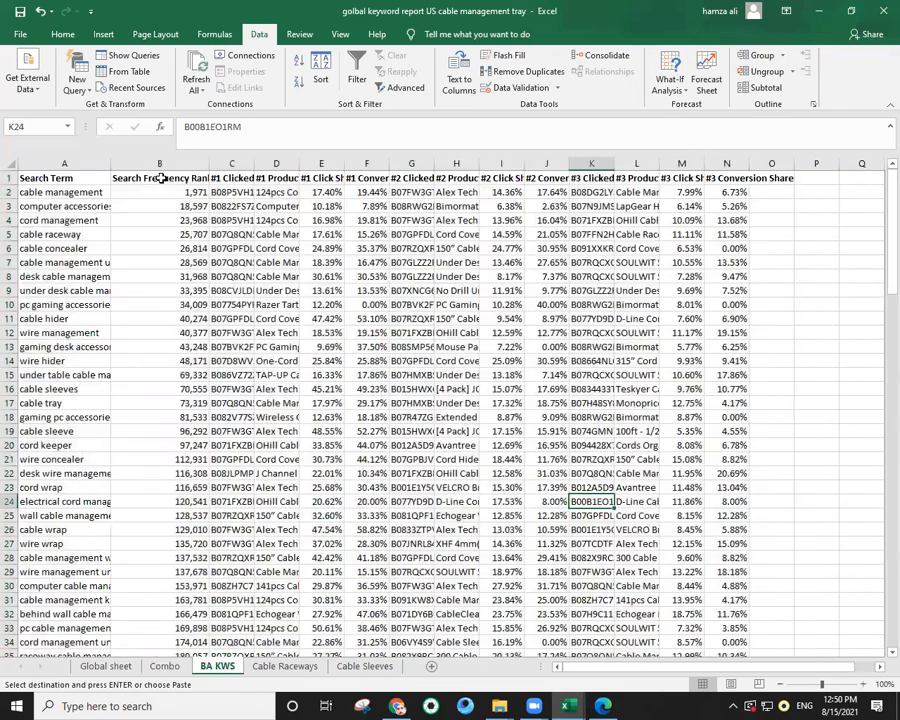
pyautogui.moveTo(206, 161); pyautogui.dragTo(227, 167)
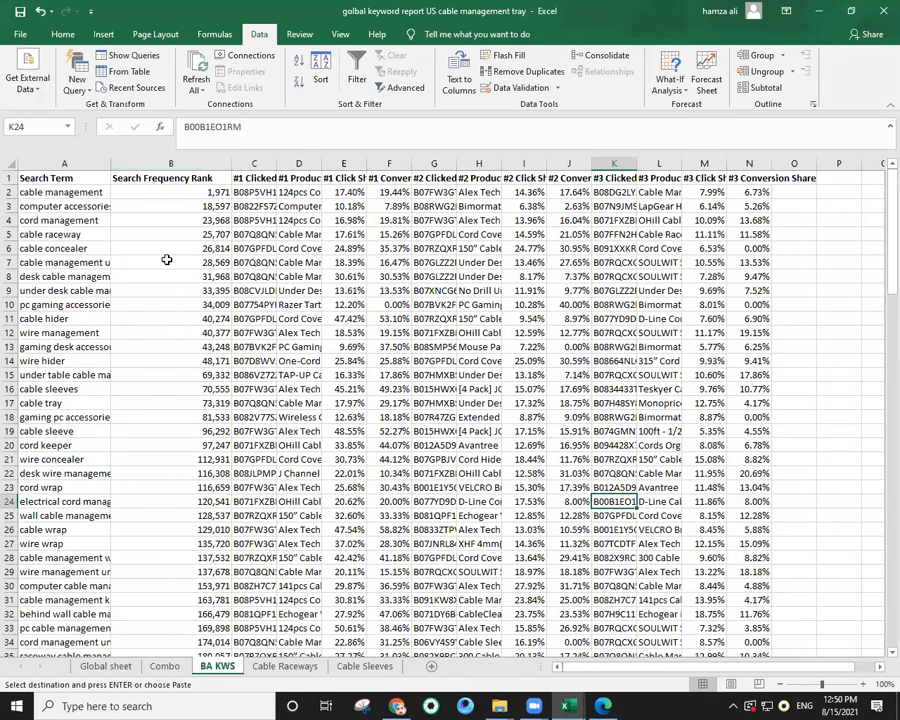
pyautogui.moveTo(111, 164); pyautogui.dragTo(116, 164)
pyautogui.click(163, 668)
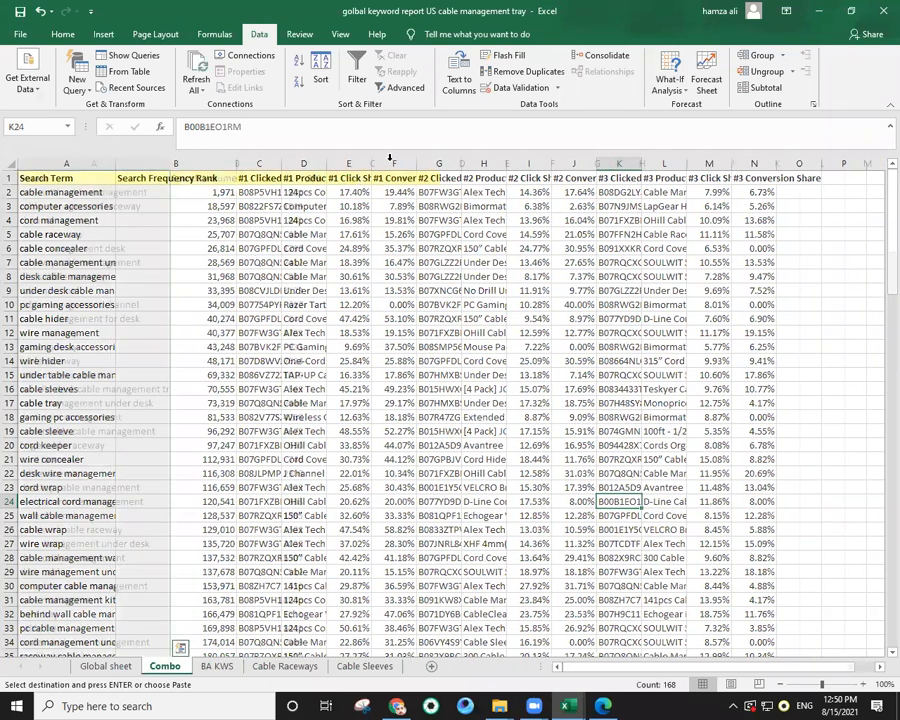
pyautogui.click(354, 190)
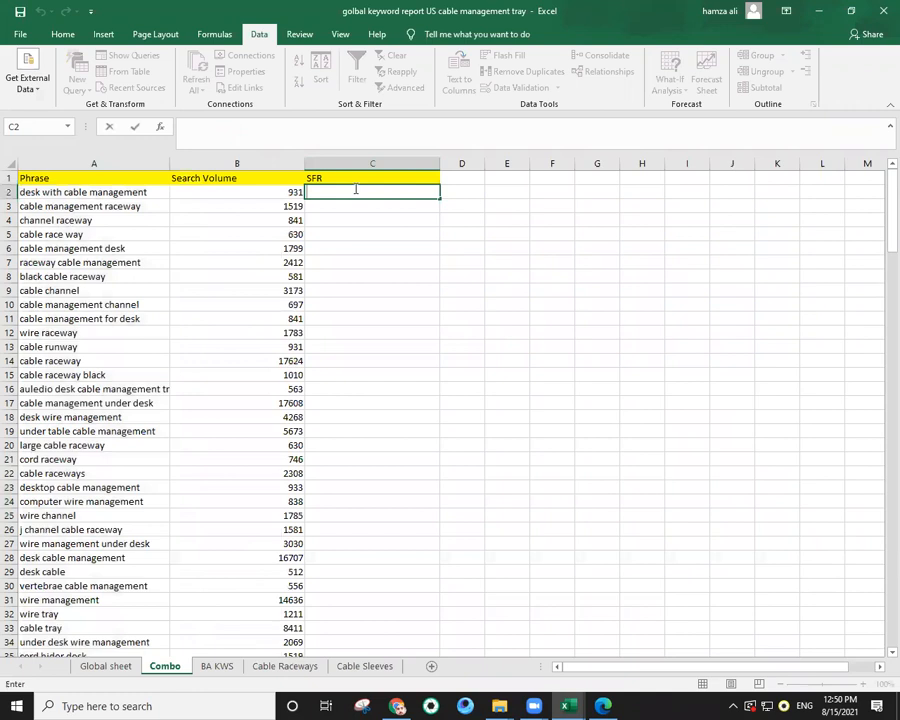
pyautogui.write('=VLOO')
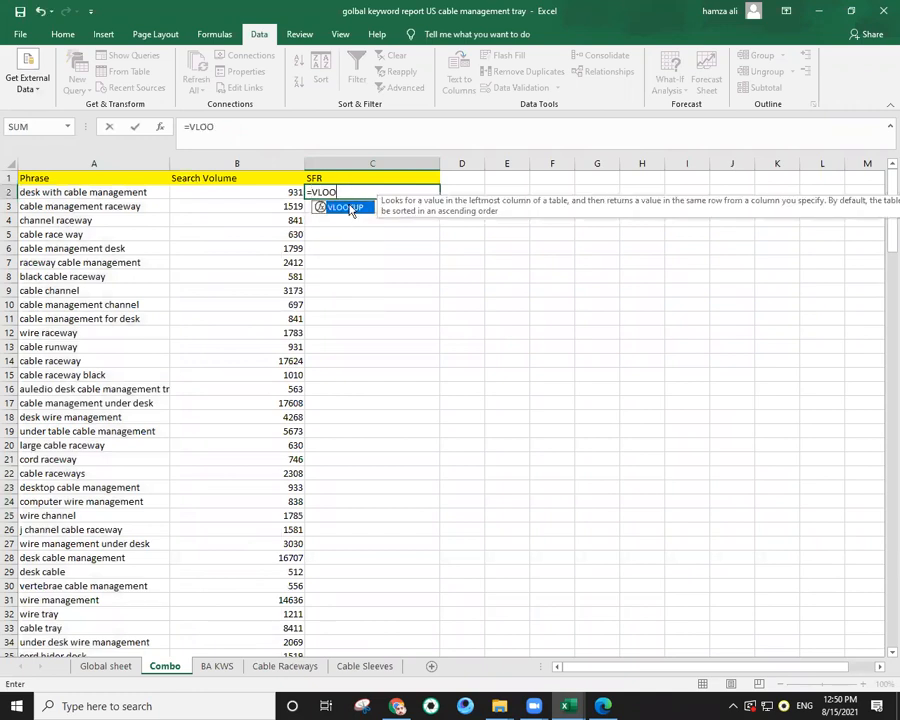
pyautogui.doubleClick(354, 206)
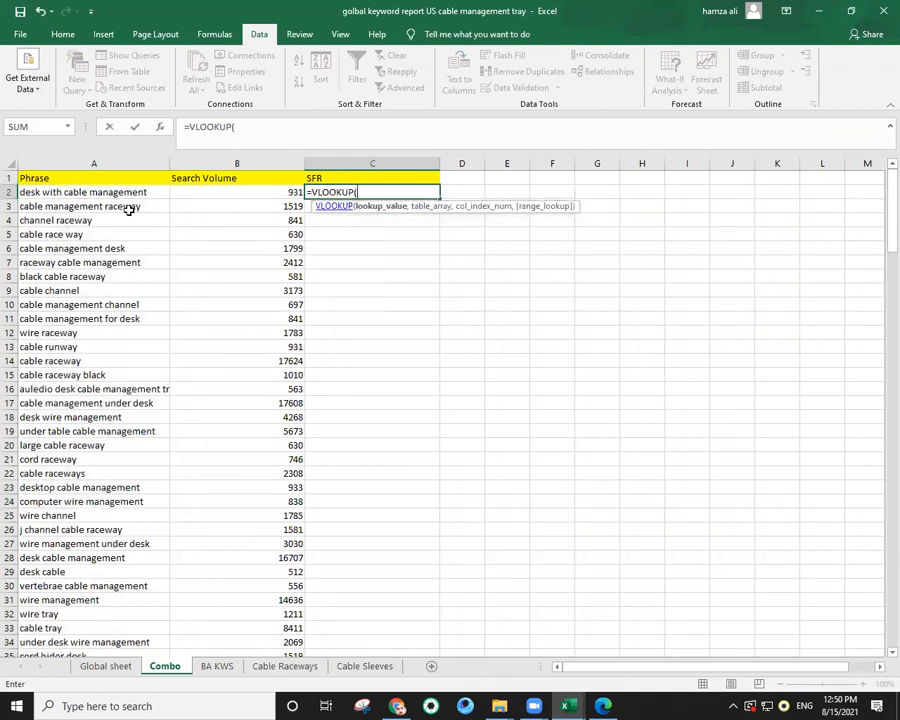
pyautogui.click(40, 190)
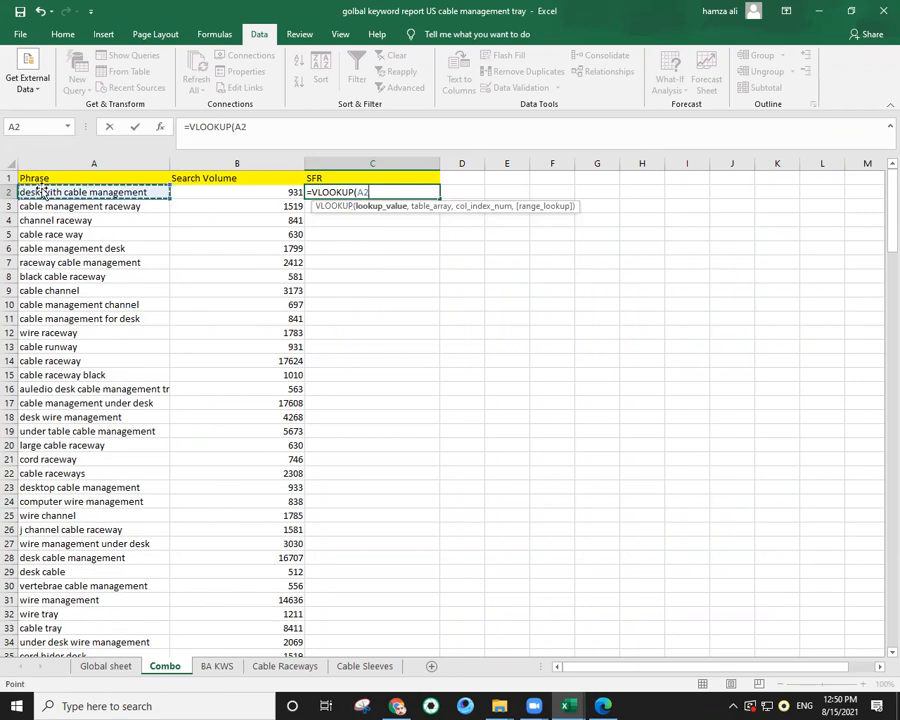
pyautogui.write(',')
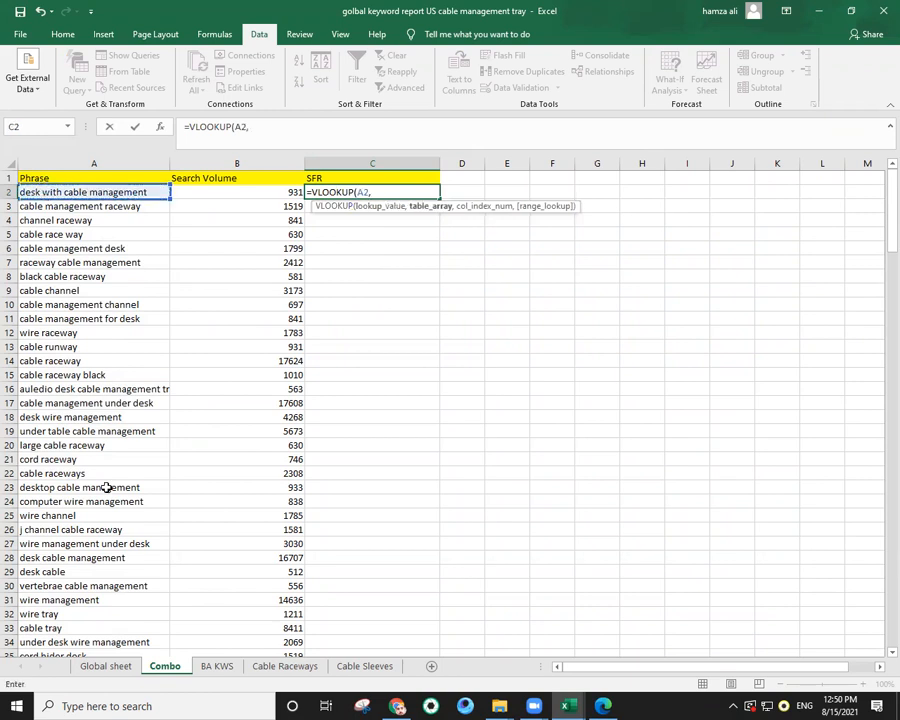
pyautogui.click(205, 665)
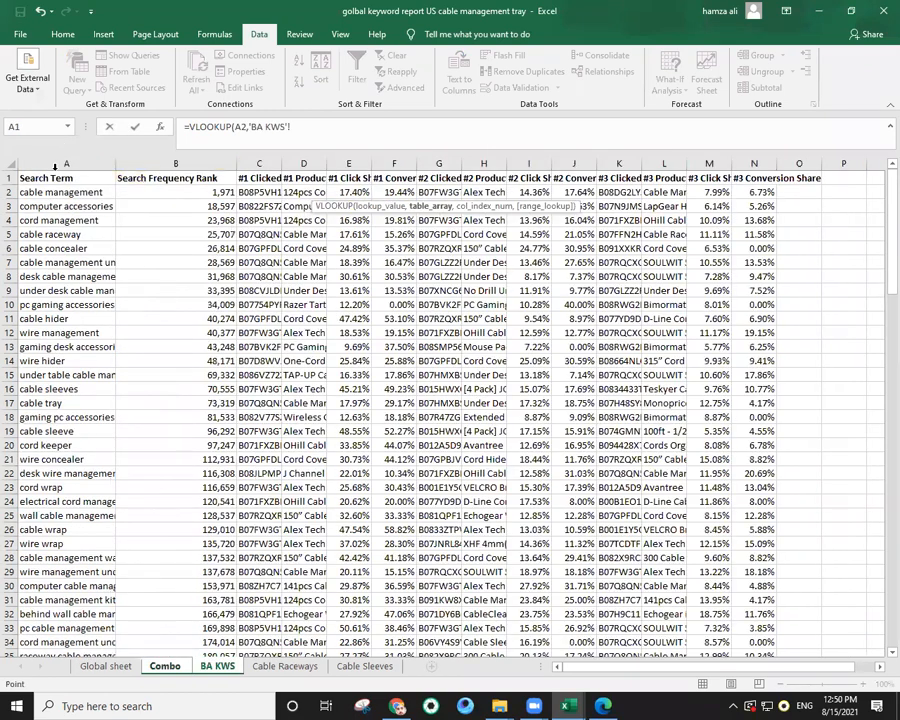
pyautogui.moveTo(72, 179); pyautogui.dragTo(793, 177)
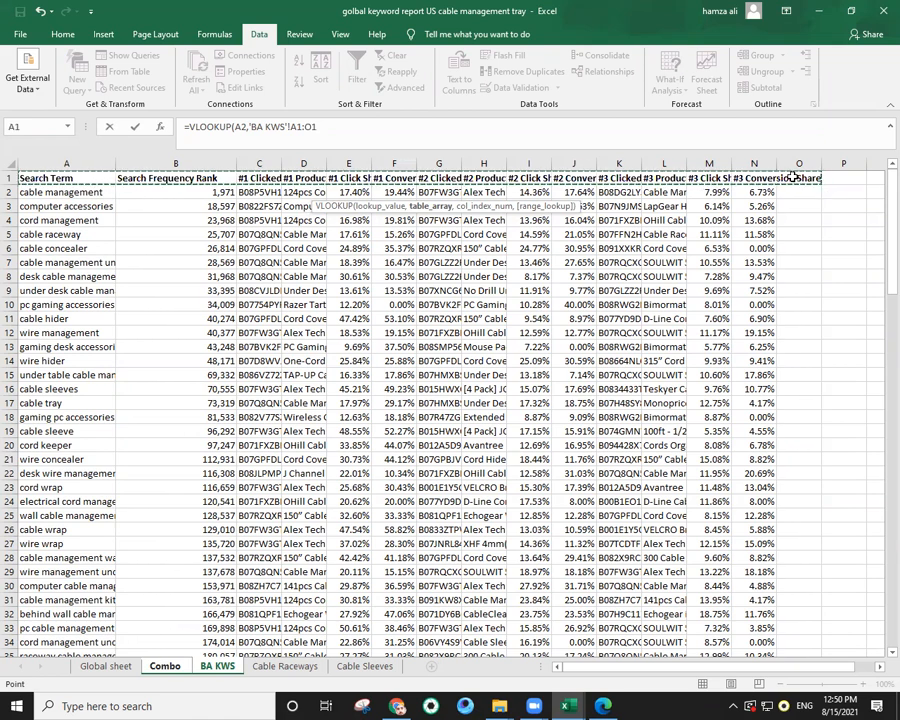
pyautogui.hotkey('ctrl', 'shift', 'Down')
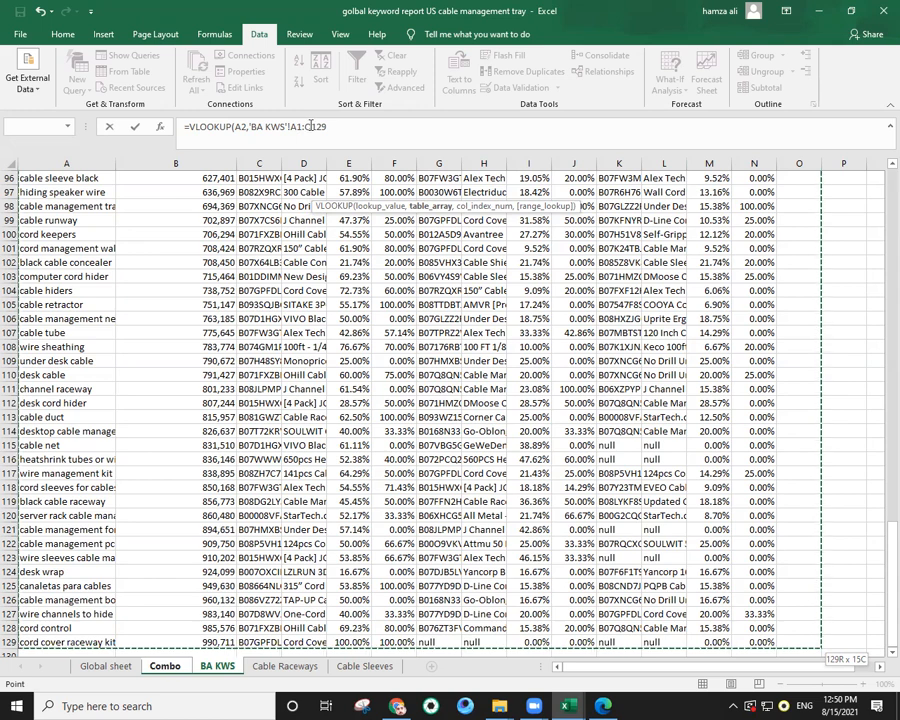
pyautogui.click(309, 126)
pyautogui.press('BackSpace')
pyautogui.write('N')
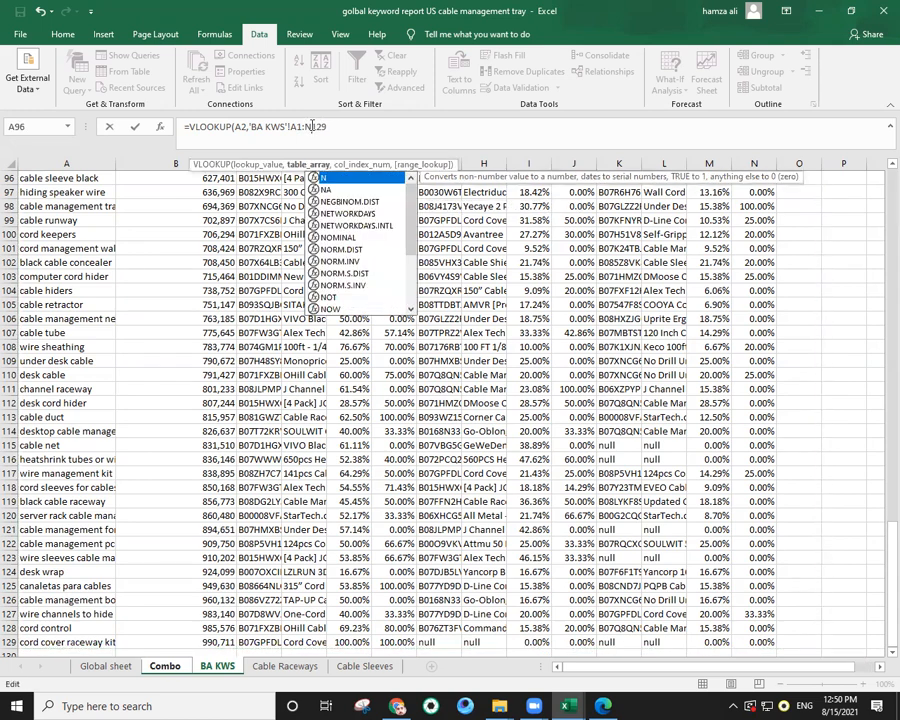
pyautogui.press('Escape')
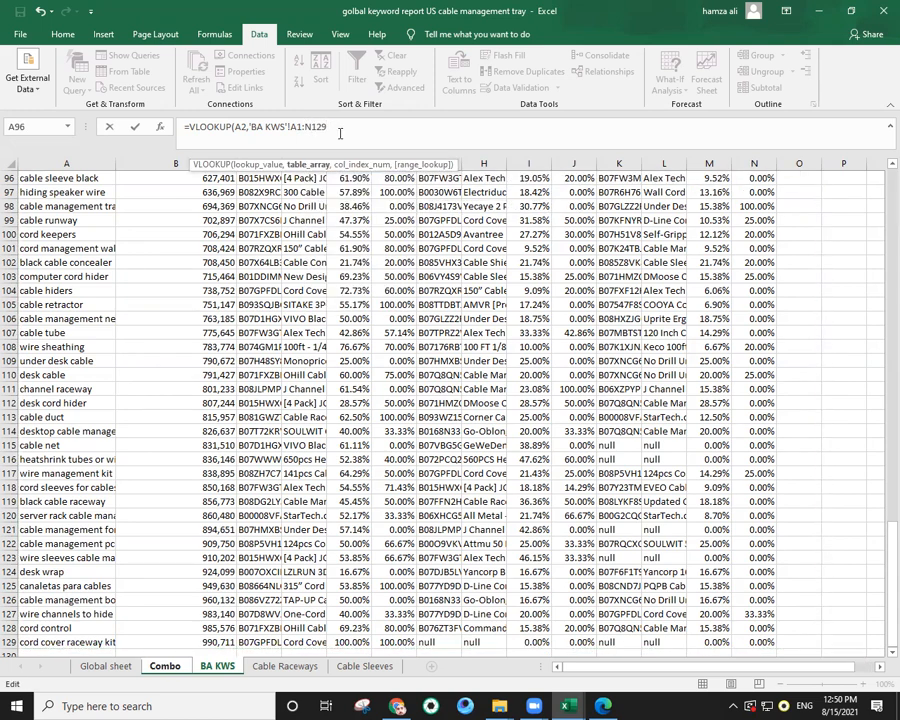
pyautogui.scroll(8, 440, 315)
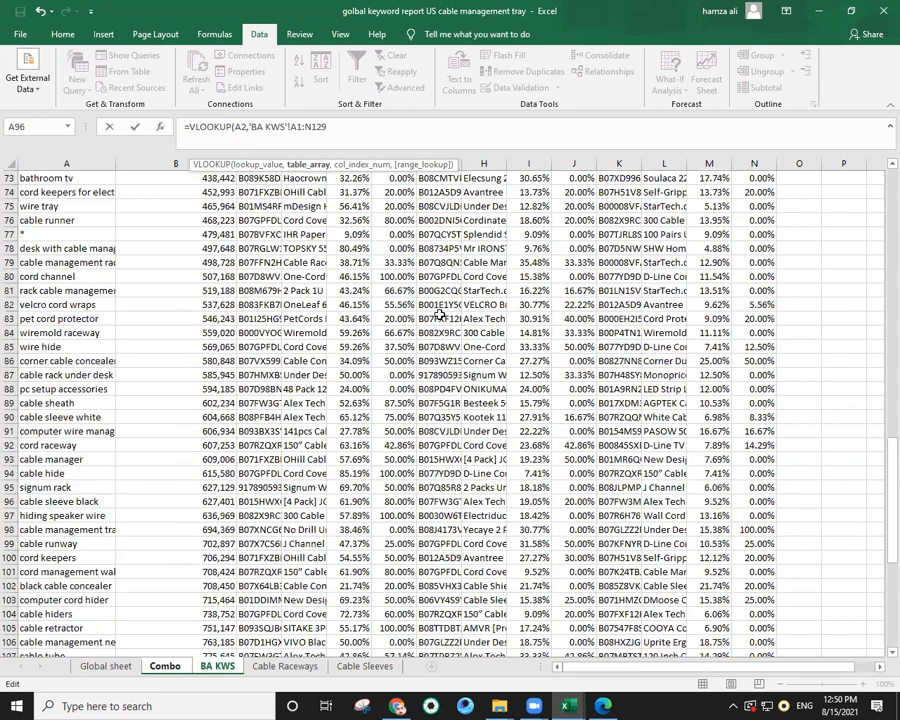
pyautogui.press('BackSpace')
pyautogui.press('BackSpace')
pyautogui.press('BackSpace')
pyautogui.press('BackSpace')
pyautogui.press('BackSpace')
pyautogui.press('BackSpace')
pyautogui.press('BackSpace')
pyautogui.press('BackSpace')
pyautogui.press('BackSpace')
pyautogui.press('BackSpace')
pyautogui.press('BackSpace')
pyautogui.press('BackSpace')
pyautogui.press('BackSpace')
pyautogui.press('BackSpace')
pyautogui.press('BackSpace')
pyautogui.press('BackSpace')
pyautogui.press('BackSpace')
pyautogui.press('BackSpace')
pyautogui.press('BackSpace')
pyautogui.press('BackSpace')
pyautogui.press('BackSpace')
pyautogui.press('BackSpace')
pyautogui.press('BackSpace')
pyautogui.press('BackSpace')
pyautogui.press('BackSpace')
pyautogui.press('BackSpace')
pyautogui.press('BackSpace')
pyautogui.press('BackSpace')
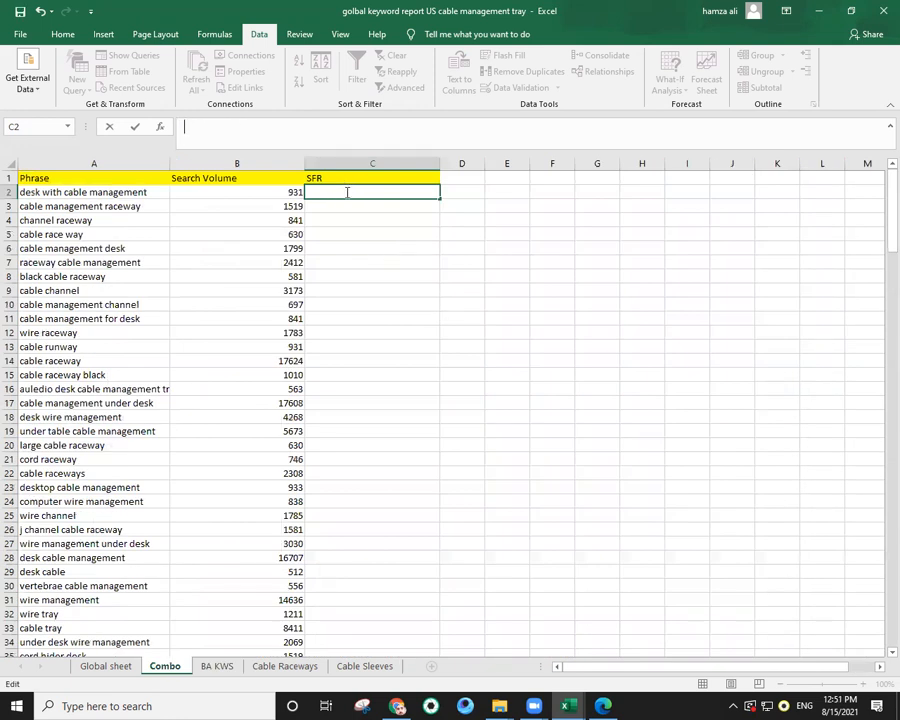
# Widen column N on the BA KWS sheet so the #3 Conversion Share header fits inside it.
pyautogui.click(218, 666)
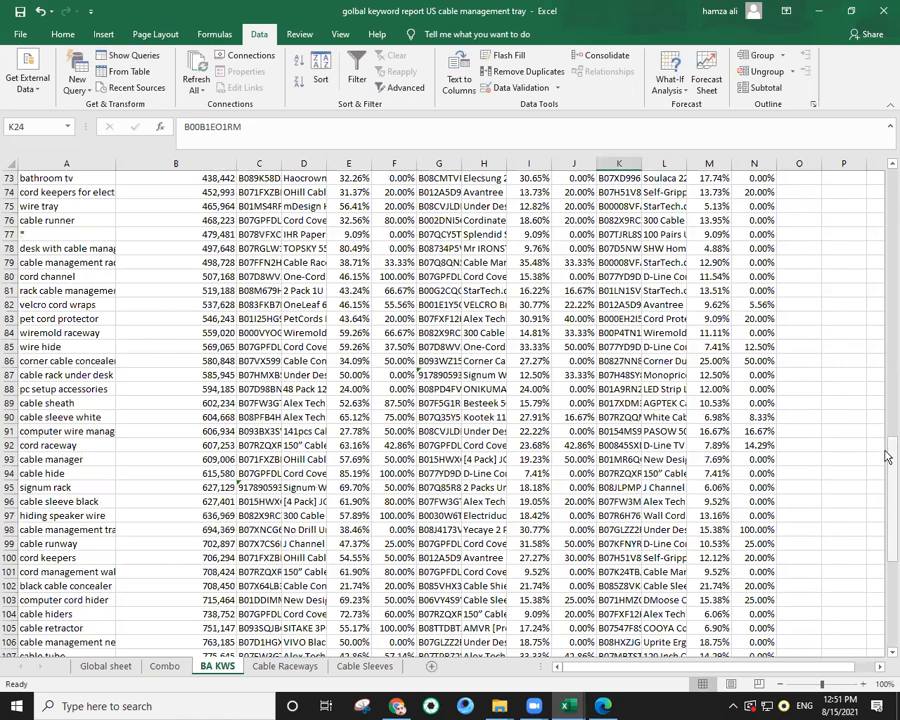
pyautogui.moveTo(886, 476); pyautogui.dragTo(780, 172)
pyautogui.moveTo(843, 169); pyautogui.dragTo(845, 169)
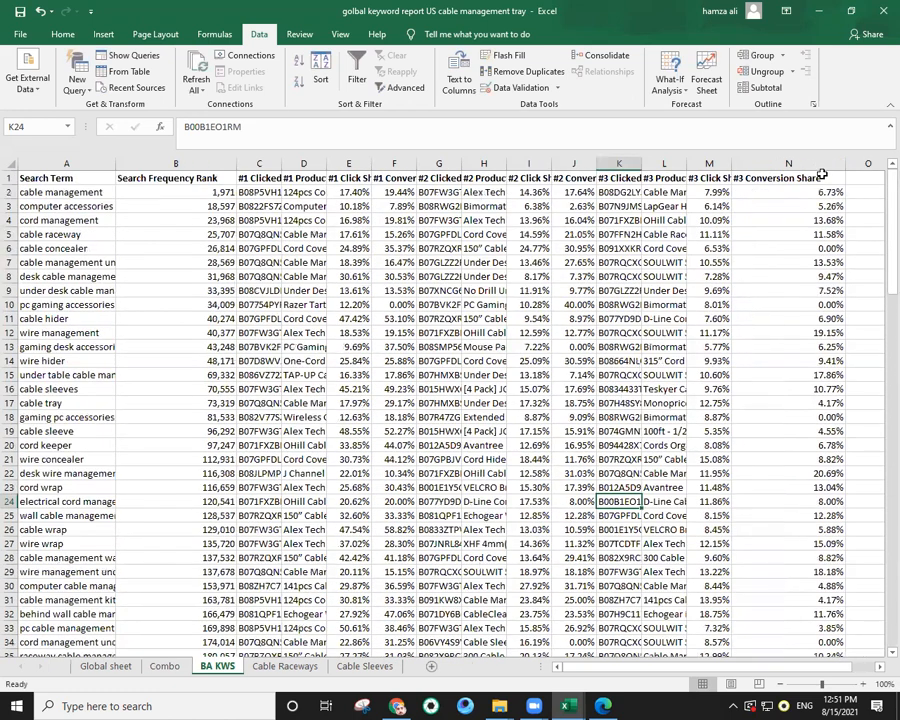
# On the Combo sheet, start a VLOOKUP formula in SFR cell C2 with A2 as the lookup value.
pyautogui.click(179, 663)
pyautogui.doubleClick(333, 195)
pyautogui.write('V')
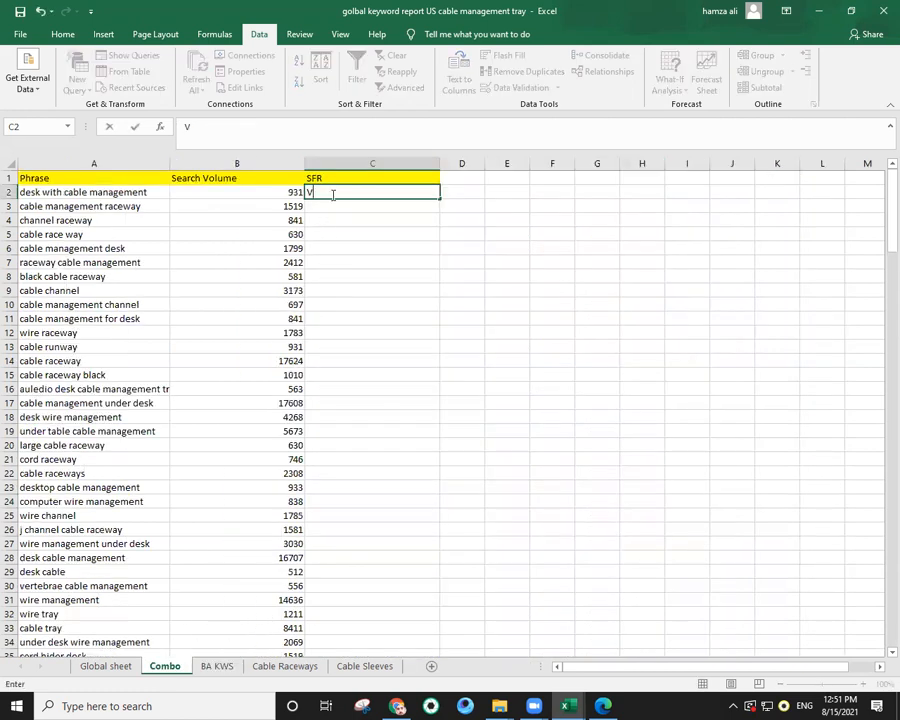
pyautogui.write('=V')
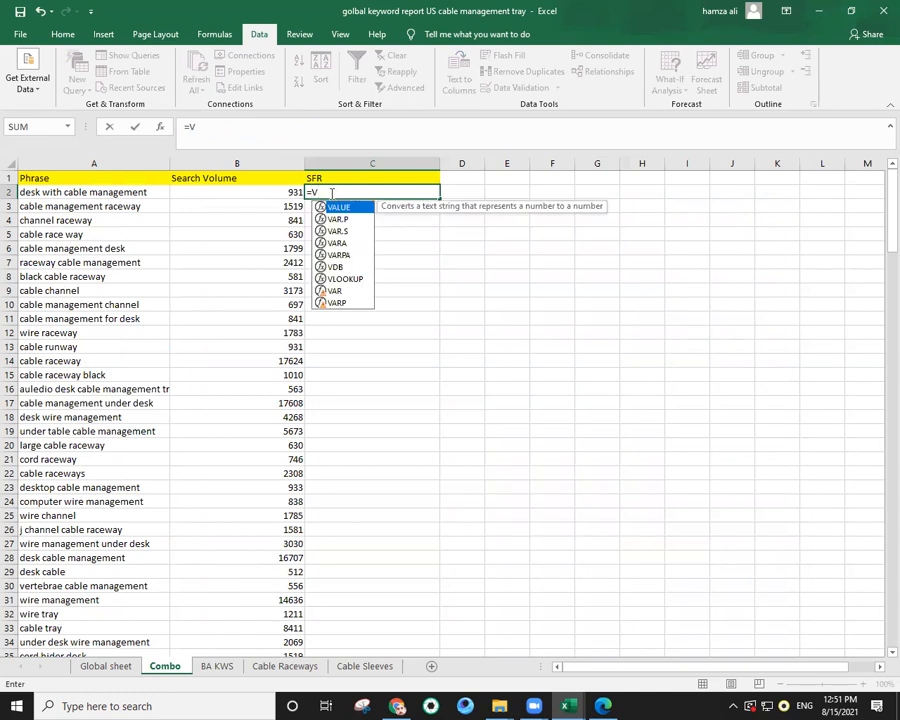
pyautogui.write('LOO')
pyautogui.doubleClick(346, 207)
pyautogui.click(75, 190)
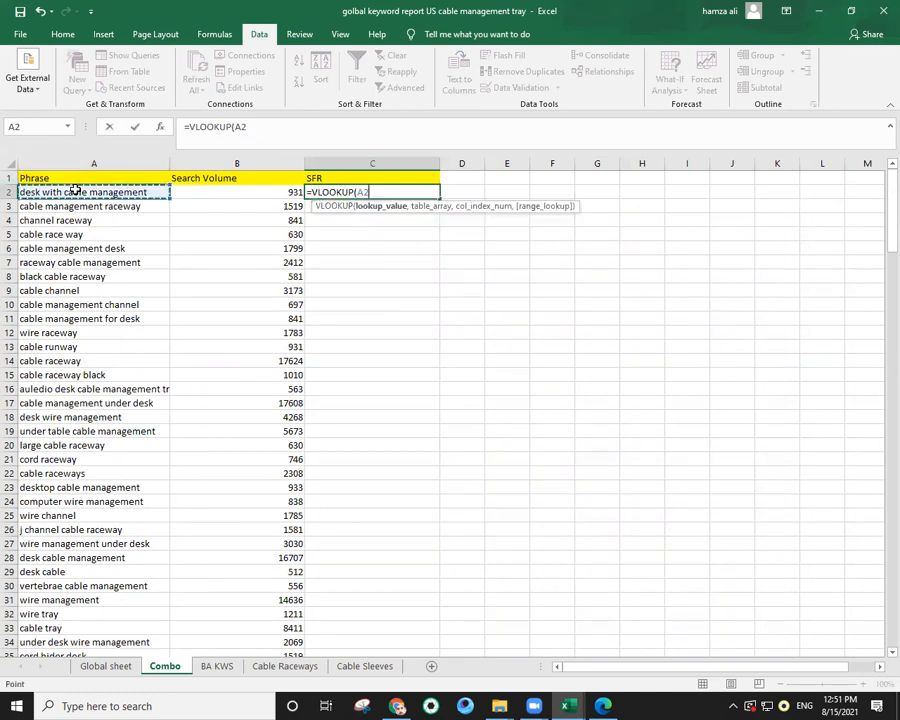
pyautogui.write(',')
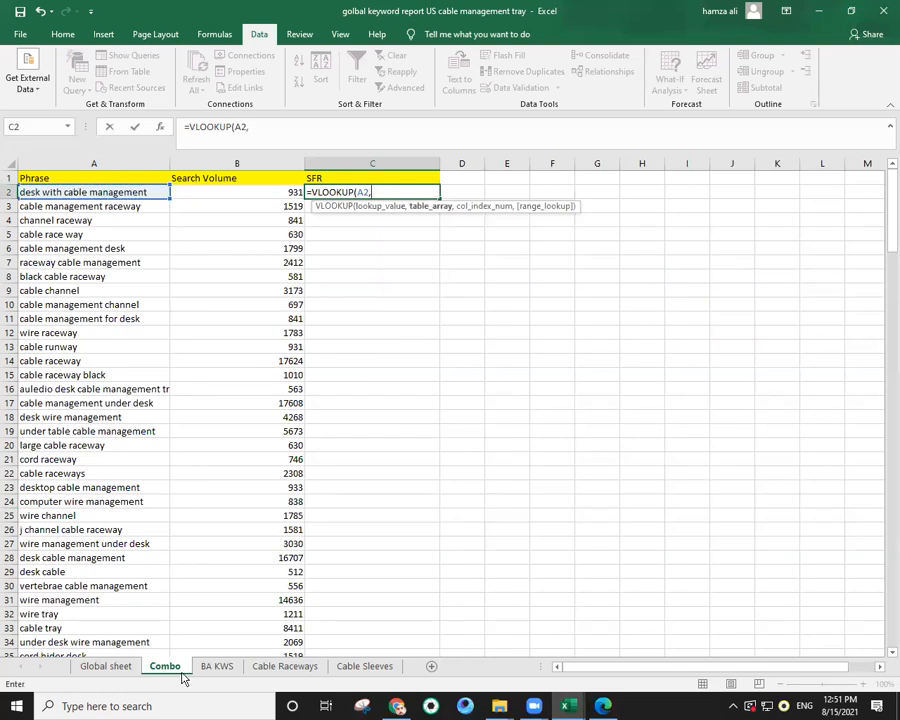
# Use the BA KWS sheet's range A1:N129 as the VLOOKUP table array, locked with absolute references as $A$1:$N$129.
pyautogui.click(212, 666)
pyautogui.moveTo(81, 180); pyautogui.dragTo(776, 165)
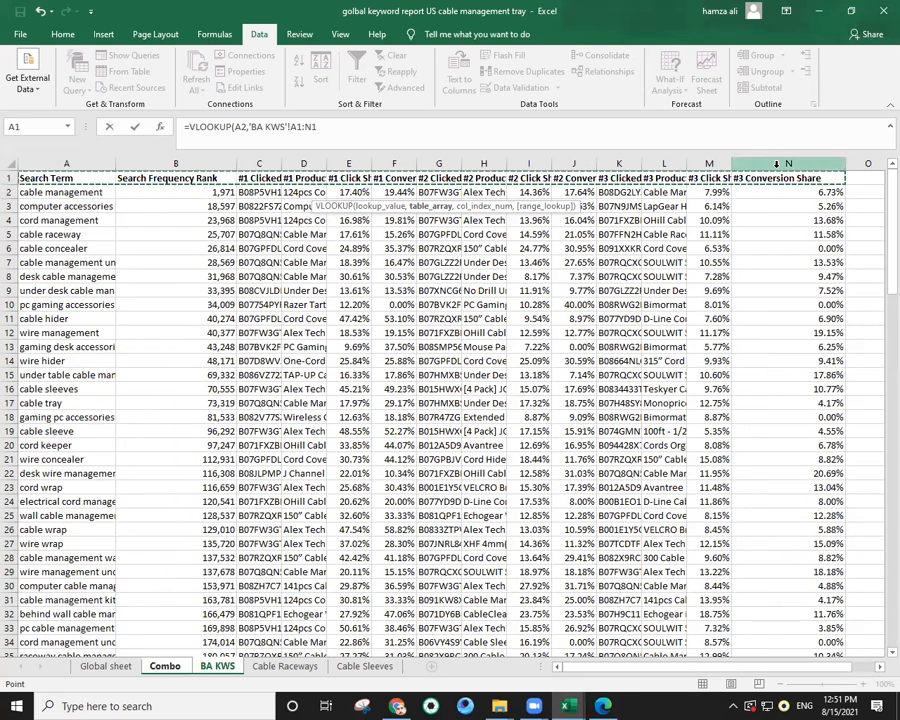
pyautogui.hotkey('ctrl', 'shift', 'Down')
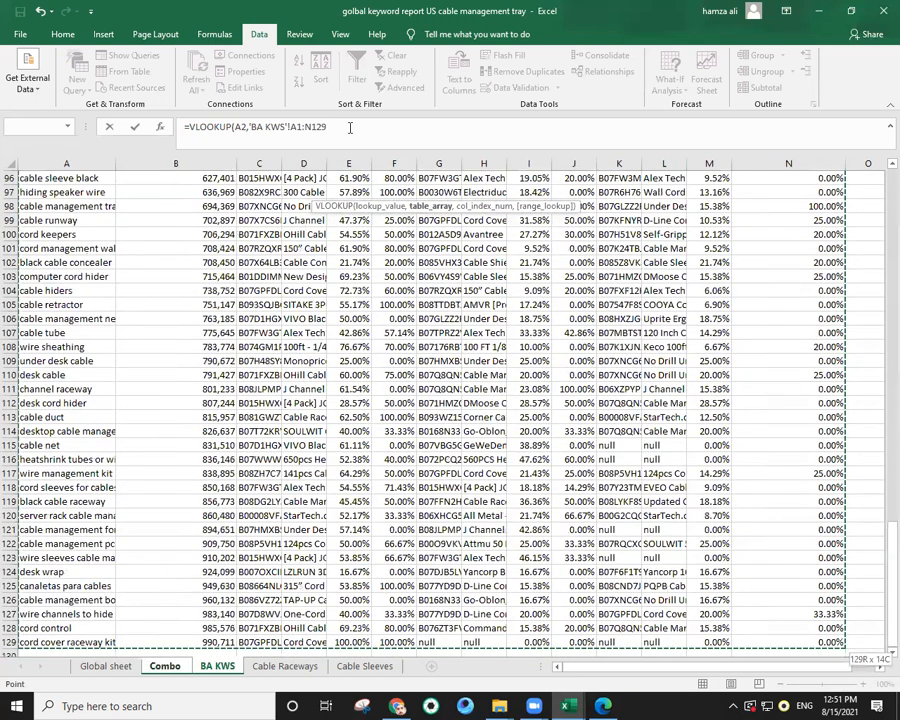
pyautogui.click(350, 128)
pyautogui.press('F4')
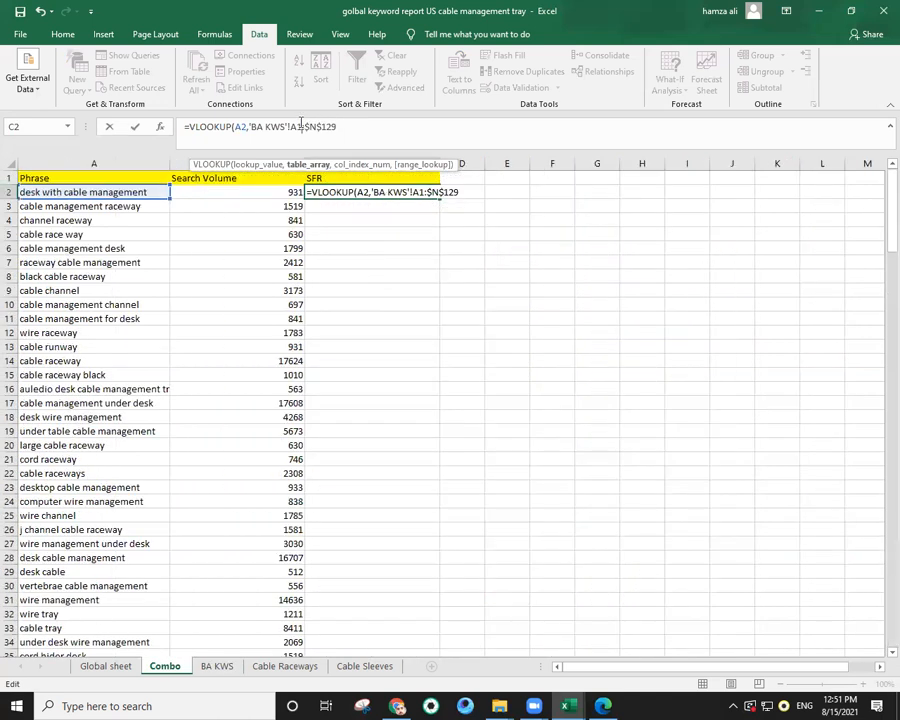
pyautogui.click(301, 122)
pyautogui.press('F4')
pyautogui.click(378, 125)
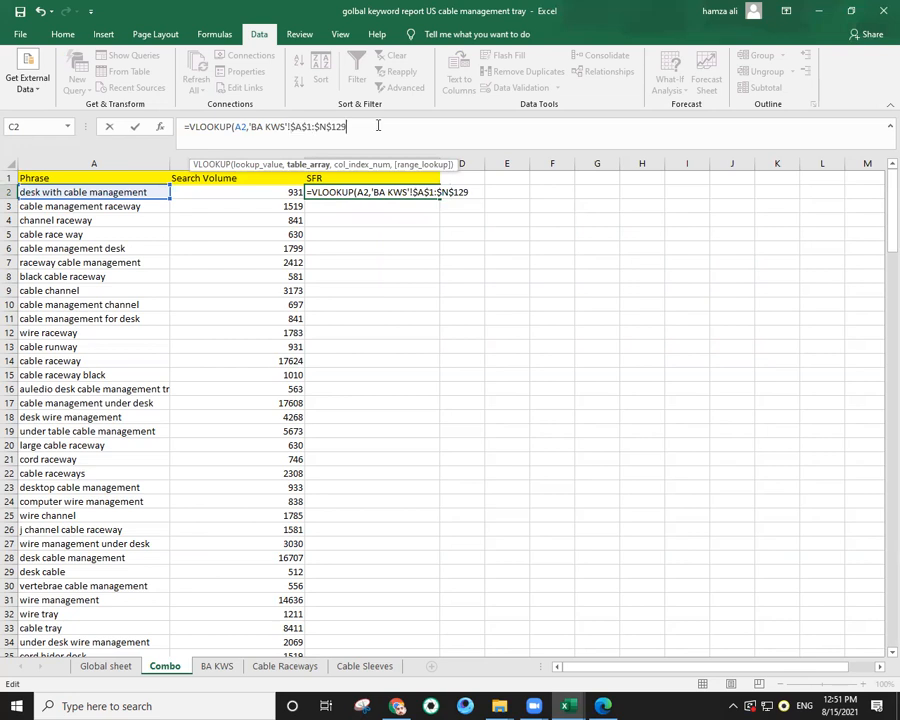
# Complete the VLOOKUP in C2 with column index 2 and FALSE for exact match, and fill it down the SFR column.
pyautogui.write(',')
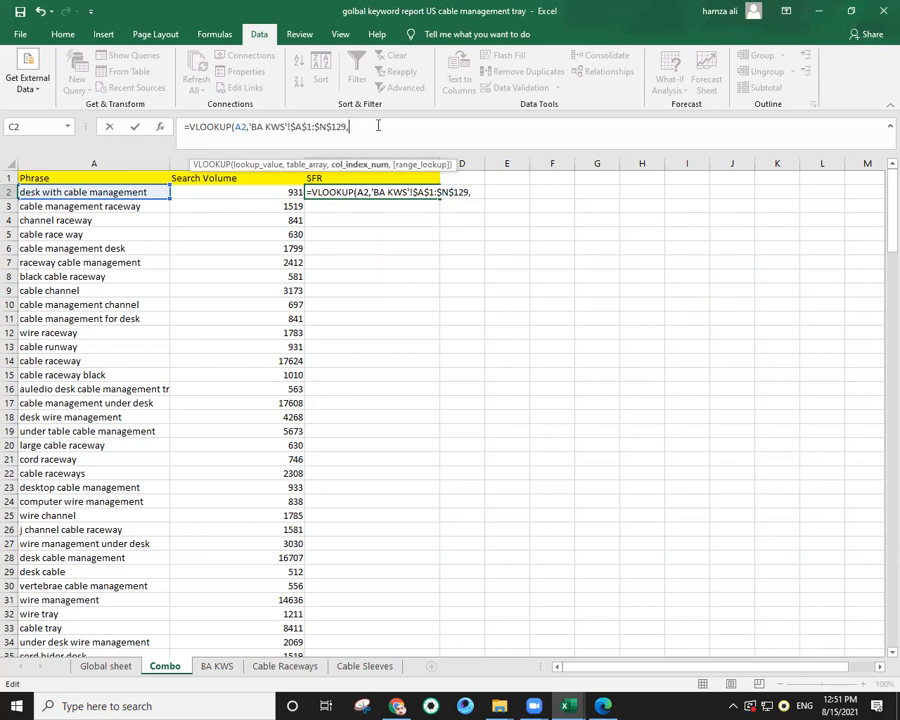
pyautogui.write('2,')
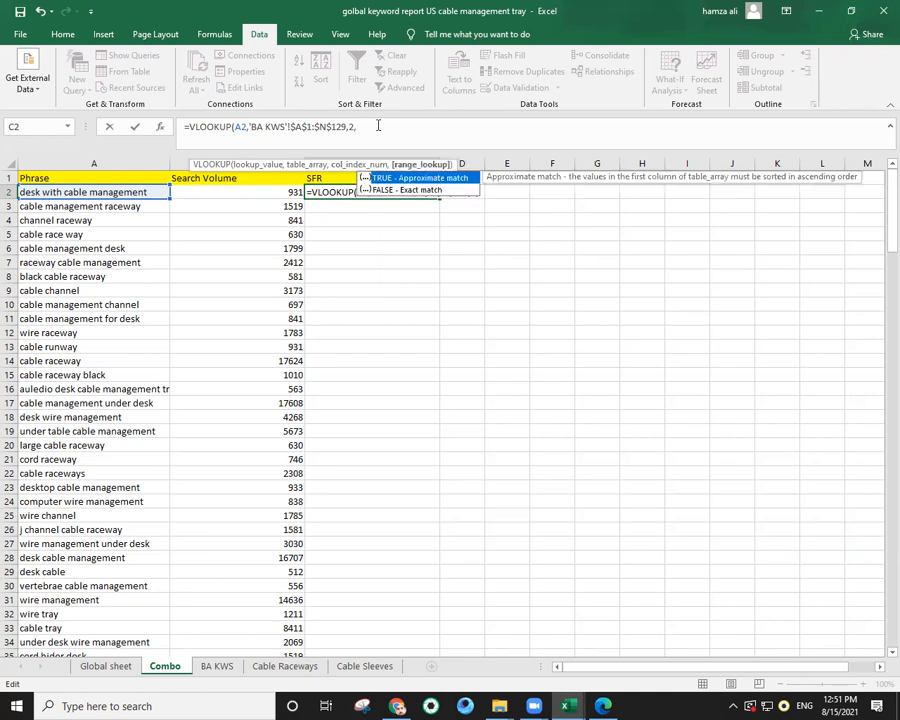
pyautogui.doubleClick(414, 189)
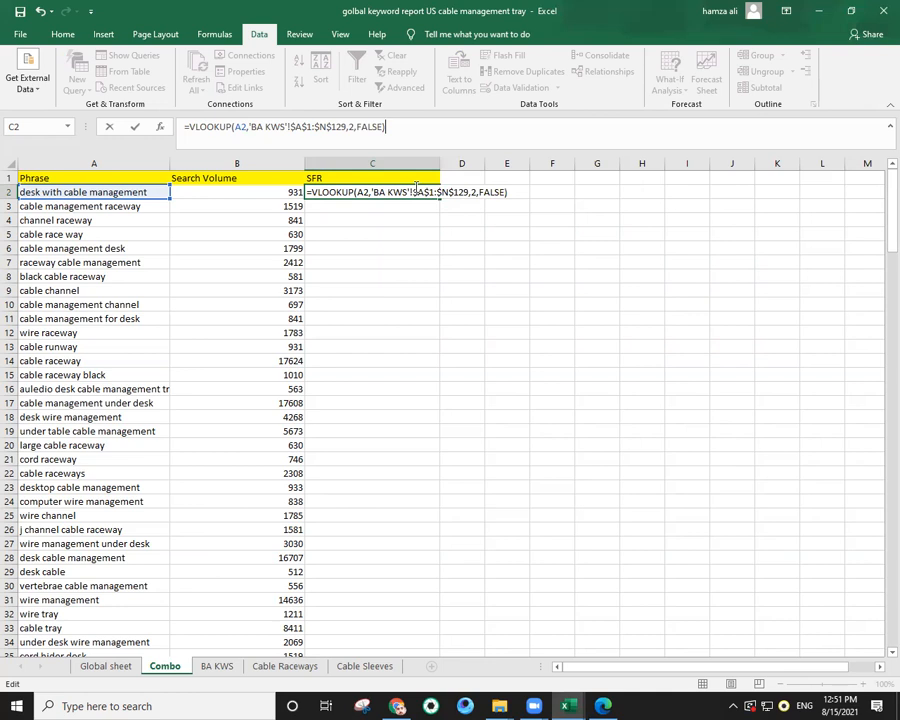
pyautogui.press('Return')
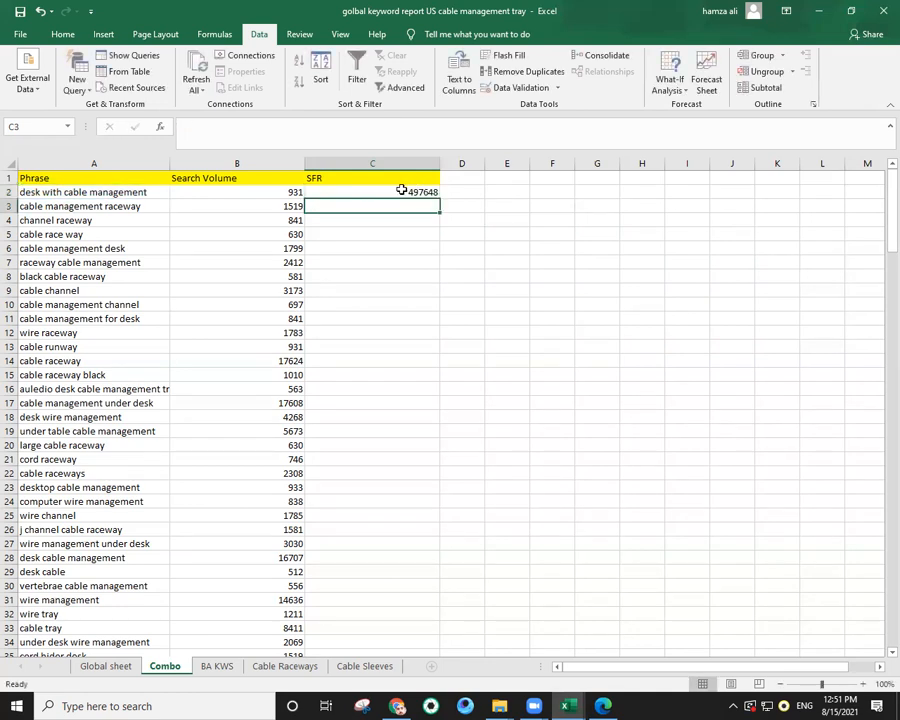
pyautogui.click(401, 190)
pyautogui.doubleClick(438, 198)
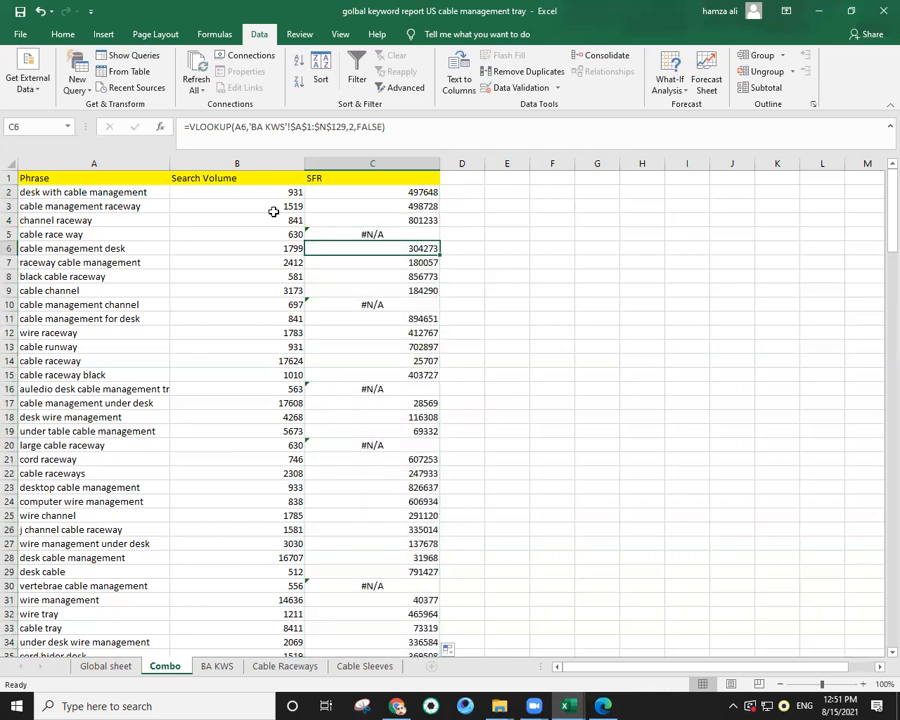
# Convert the SFR column's formulas to static values by copying the column and pasting values over it.
pyautogui.click(383, 180)
pyautogui.hotkey('ctrl', 'shift', 'Down')
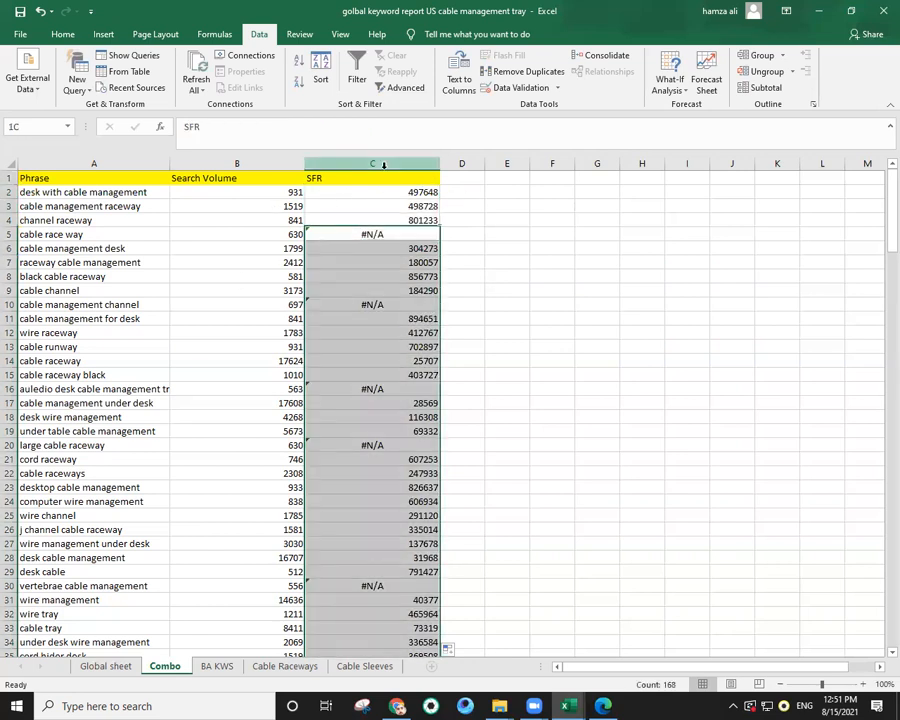
pyautogui.rightClick(386, 205)
pyautogui.click(395, 230)
pyautogui.rightClick(390, 205)
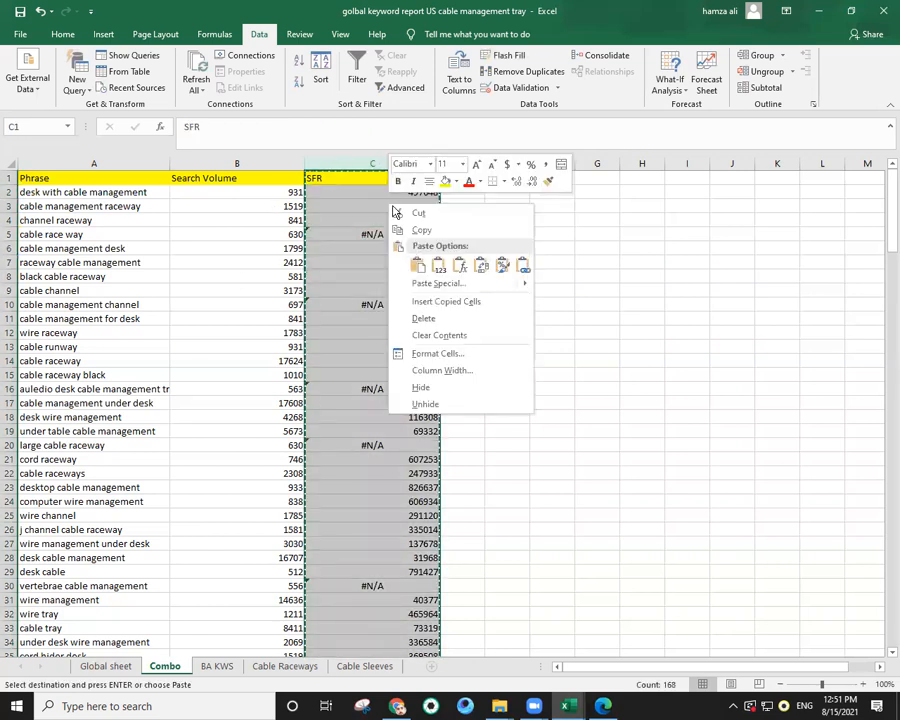
pyautogui.moveTo(522, 283)
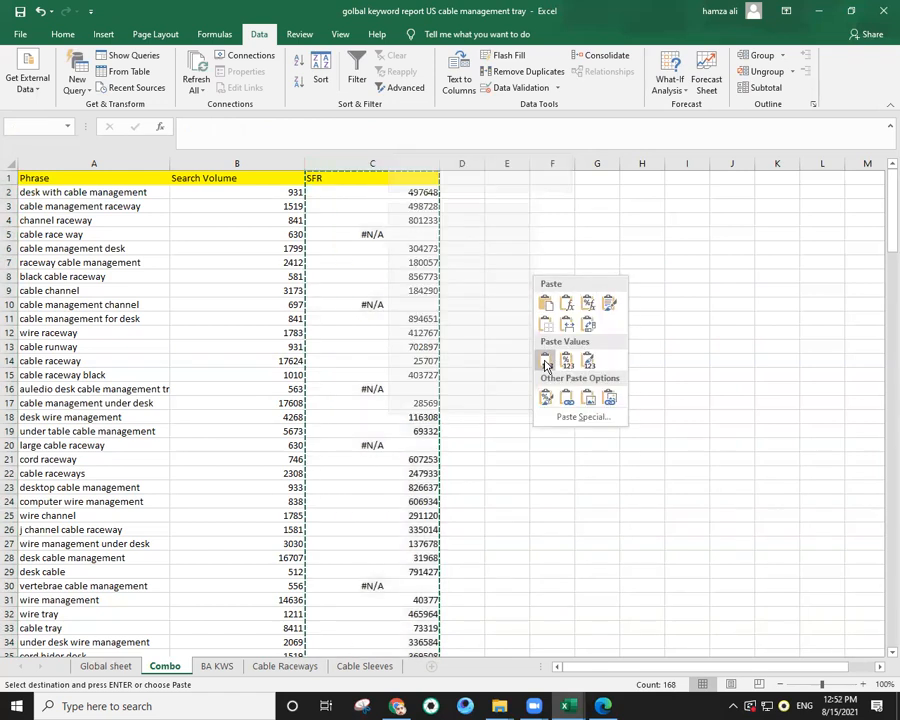
pyautogui.click(545, 361)
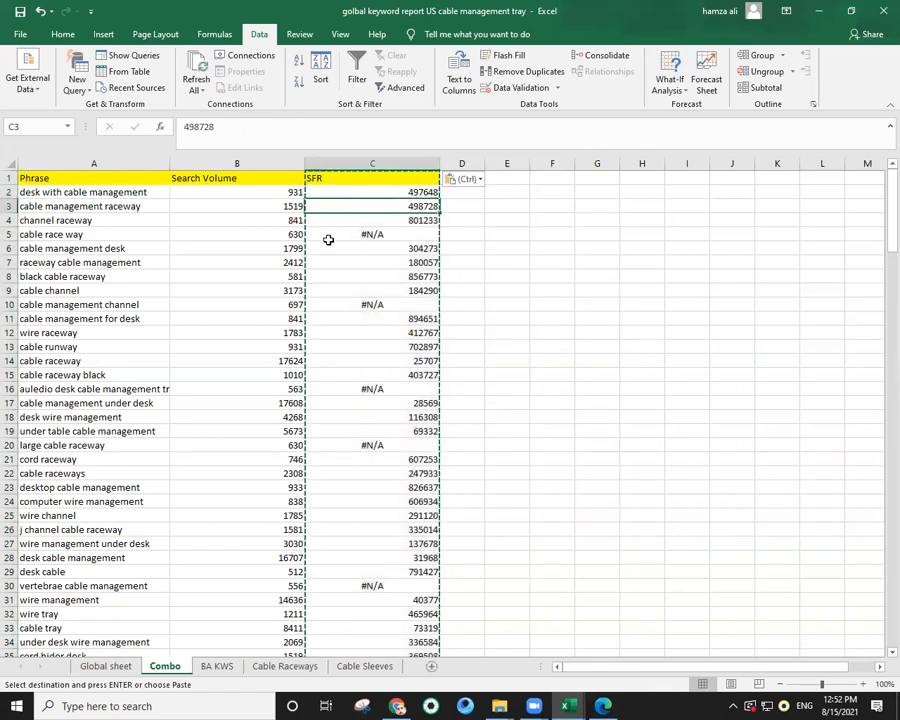
pyautogui.press('Escape')
pyautogui.scroll(-3, 418, 345)
pyautogui.scroll(3, 404, 341)
# Replace every #N/A in the SFR column with a hyphen (-) and check the column.
pyautogui.click(420, 172)
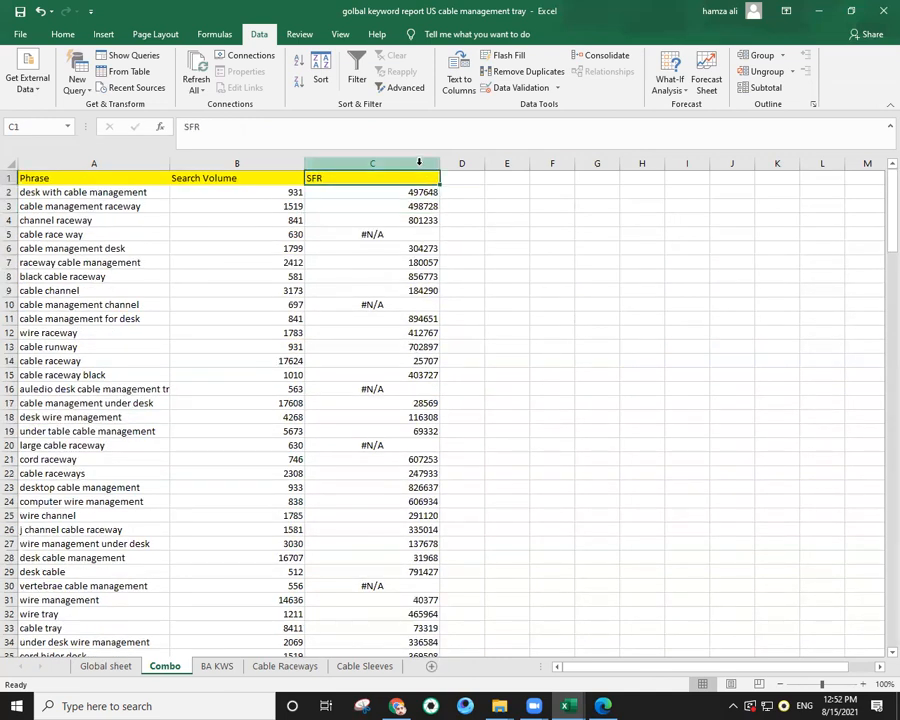
pyautogui.rightClick(393, 208)
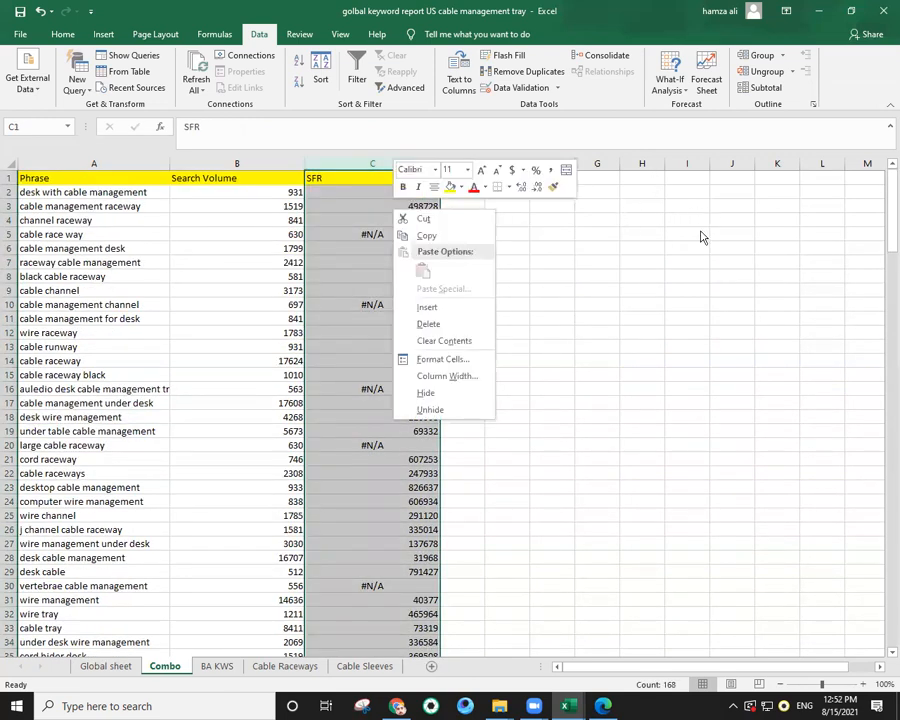
pyautogui.press('Escape')
pyautogui.click(62, 34)
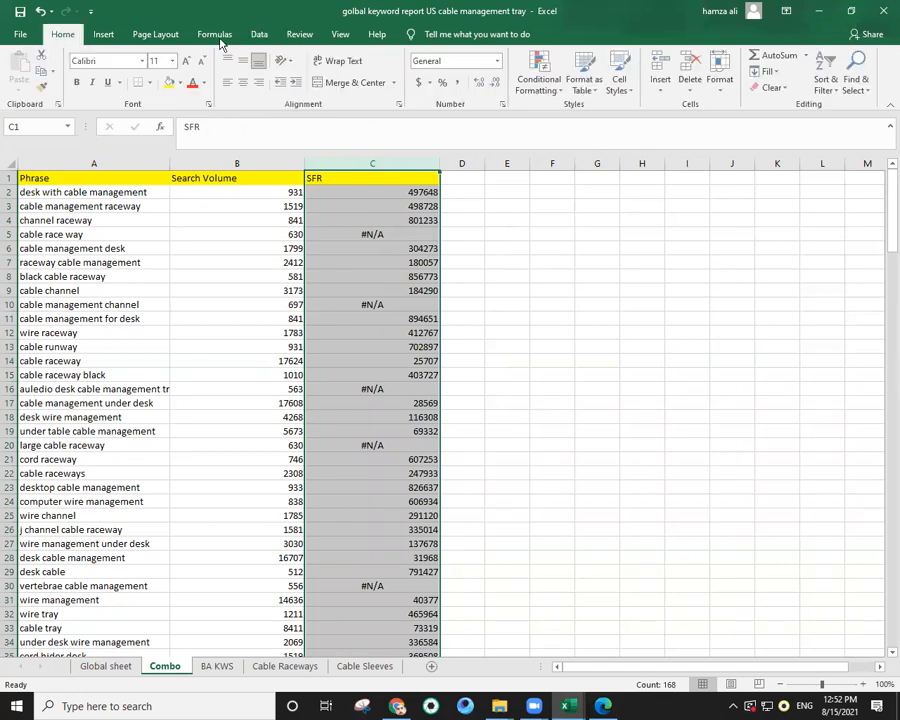
pyautogui.click(857, 80)
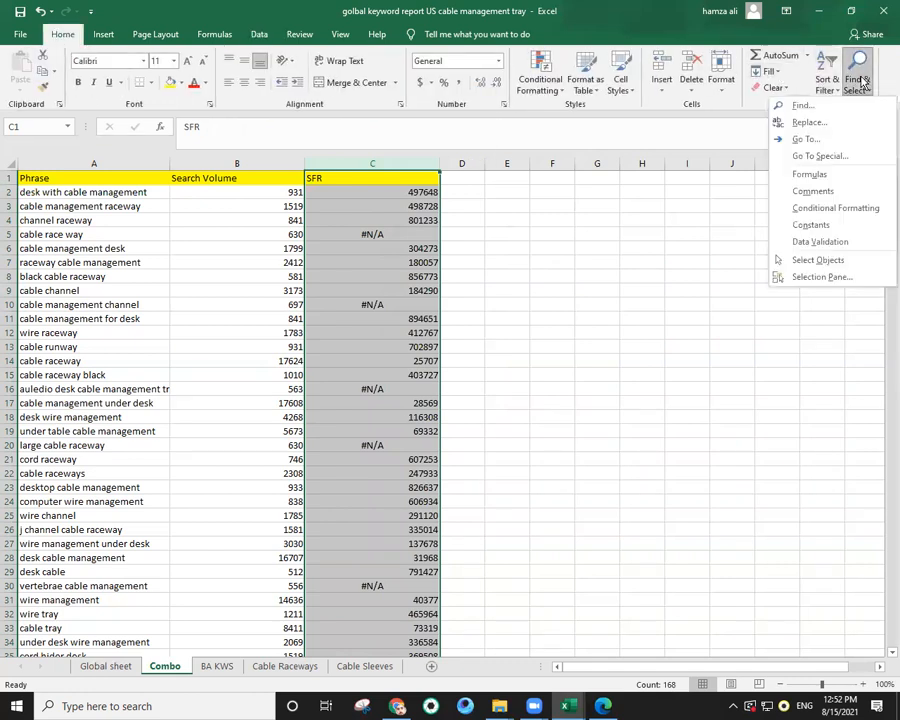
pyautogui.click(806, 122)
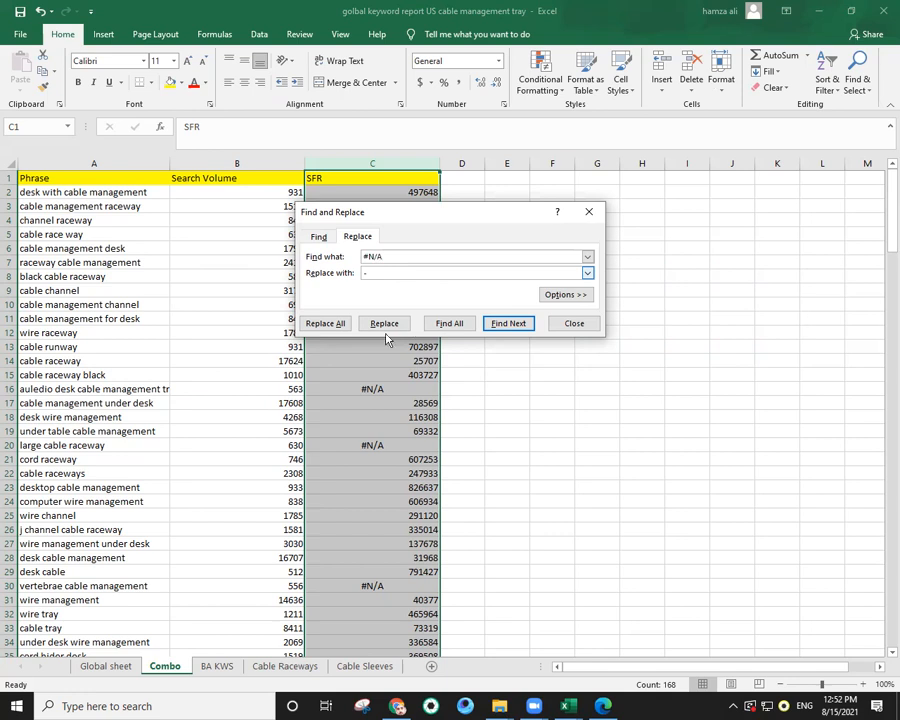
pyautogui.click(327, 325)
pyautogui.click(450, 391)
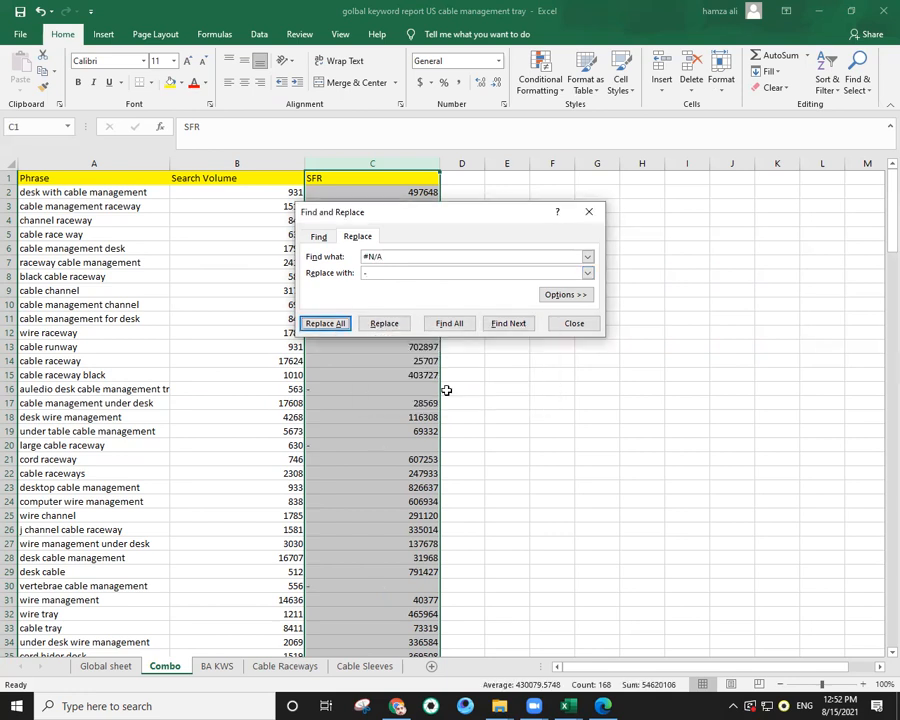
pyautogui.click(572, 323)
pyautogui.click(346, 276)
pyautogui.scroll(-2, 327, 331)
pyautogui.scroll(2, 327, 331)
pyautogui.moveTo(886, 190); pyautogui.dragTo(866, 178)
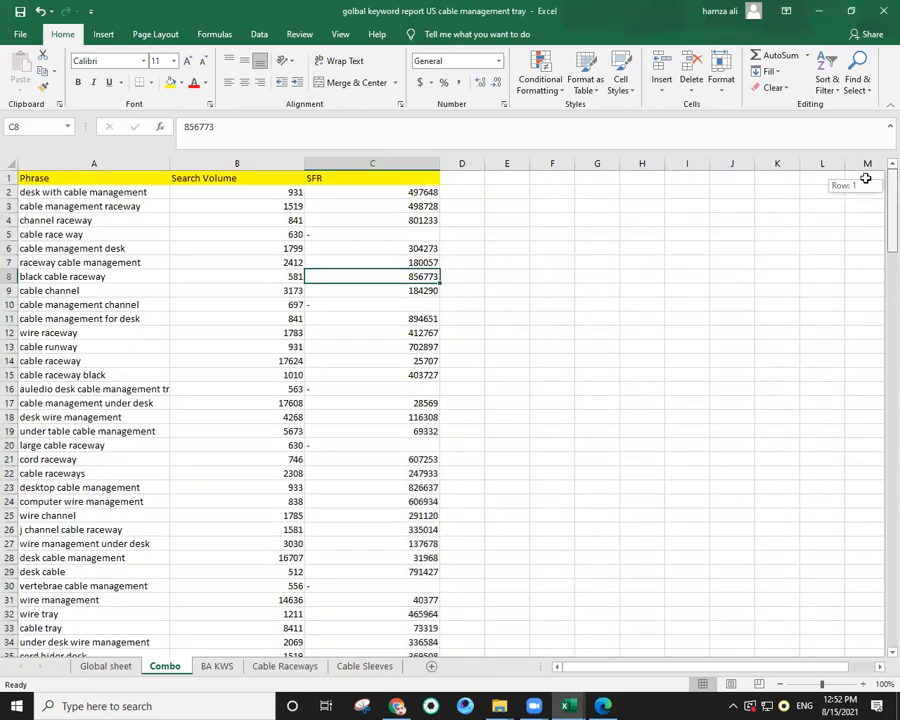
# Insert a new column between Phrase and Search Volume and head it Word Count.
pyautogui.click(235, 163)
pyautogui.rightClick(229, 172)
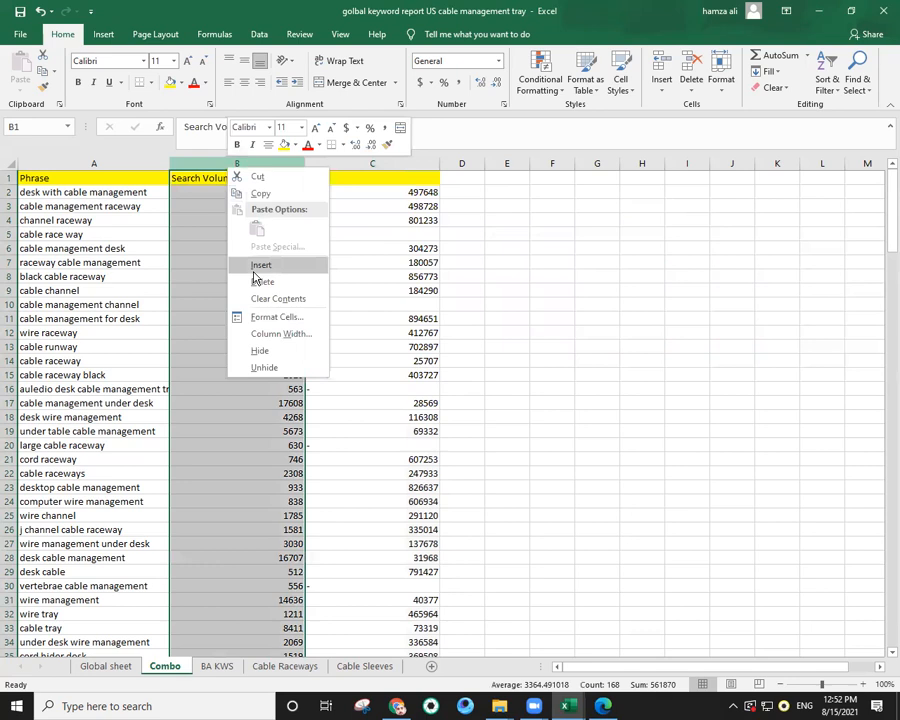
pyautogui.click(240, 265)
pyautogui.doubleClick(212, 180)
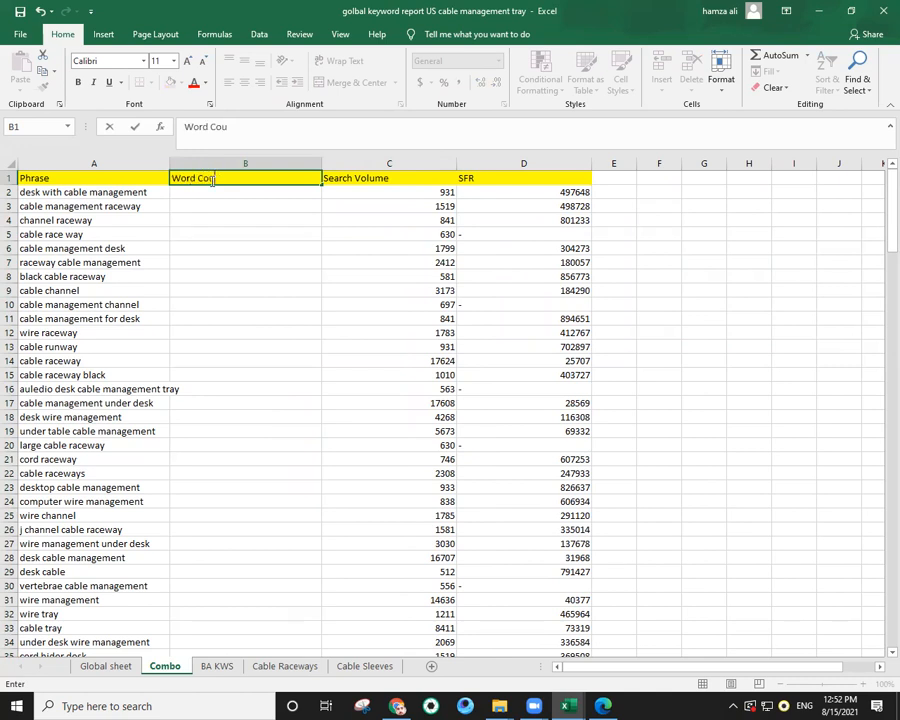
pyautogui.press('Return')
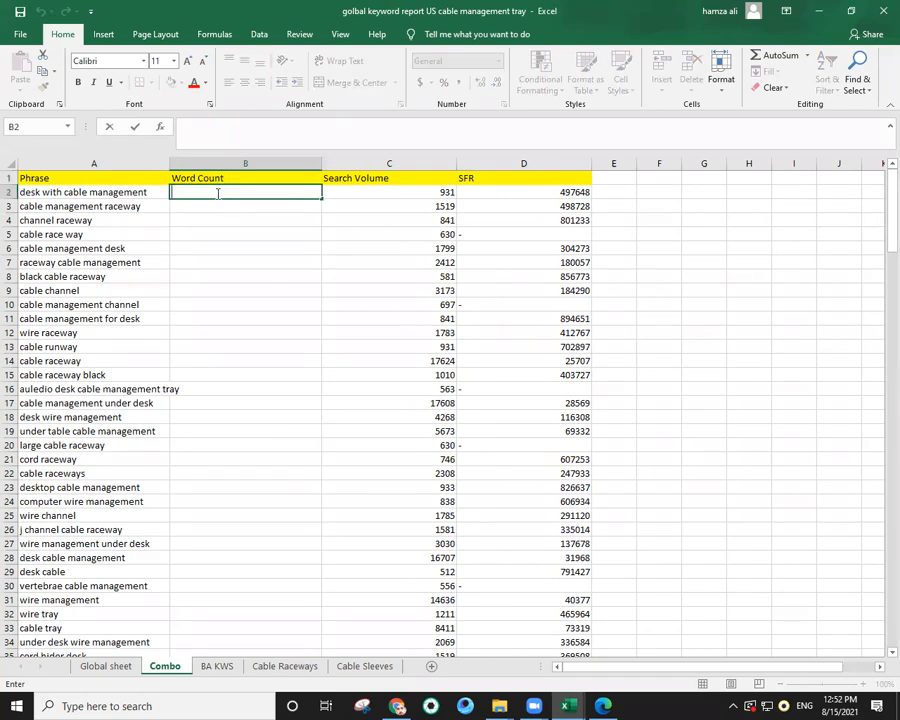
# Open the BA FORMULAS text file from the Brand Analytics folder under Amazon Material > Sheets on the desktop.
pyautogui.click(812, 11)
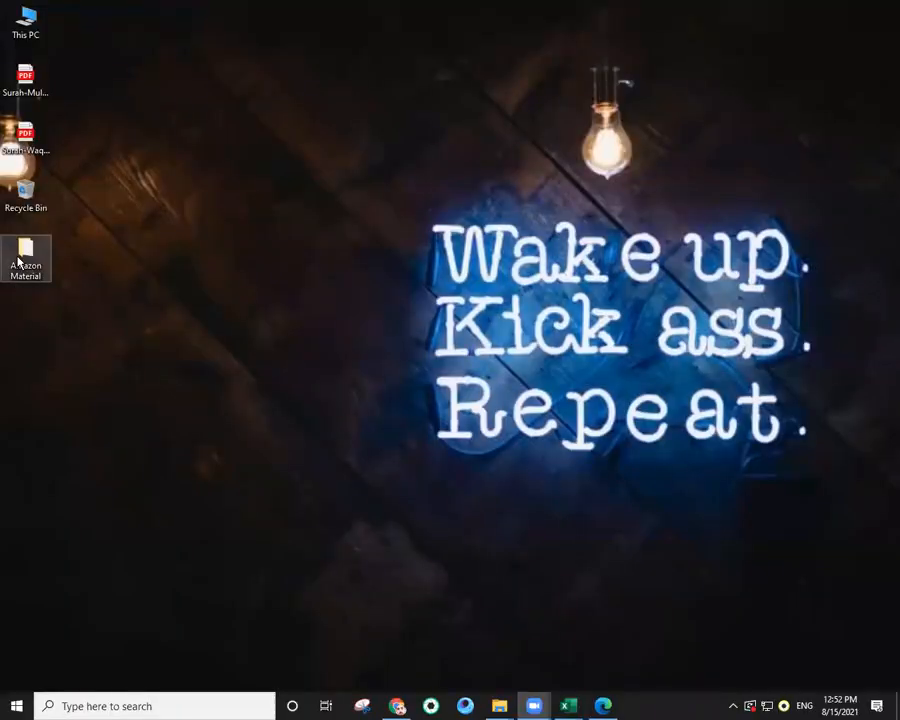
pyautogui.doubleClick(29, 256)
pyautogui.doubleClick(208, 446)
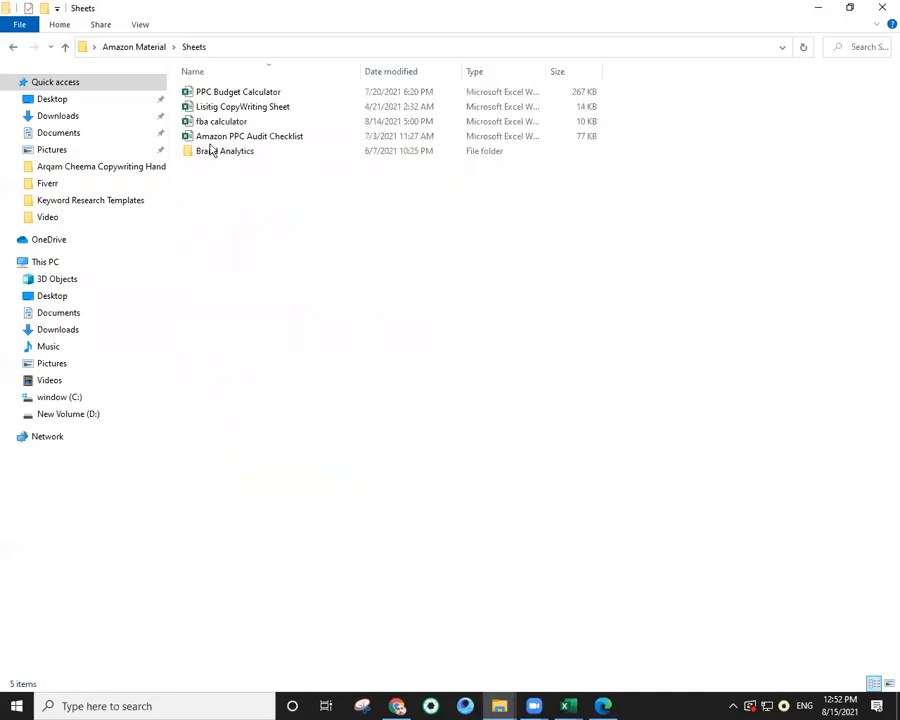
pyautogui.doubleClick(212, 151)
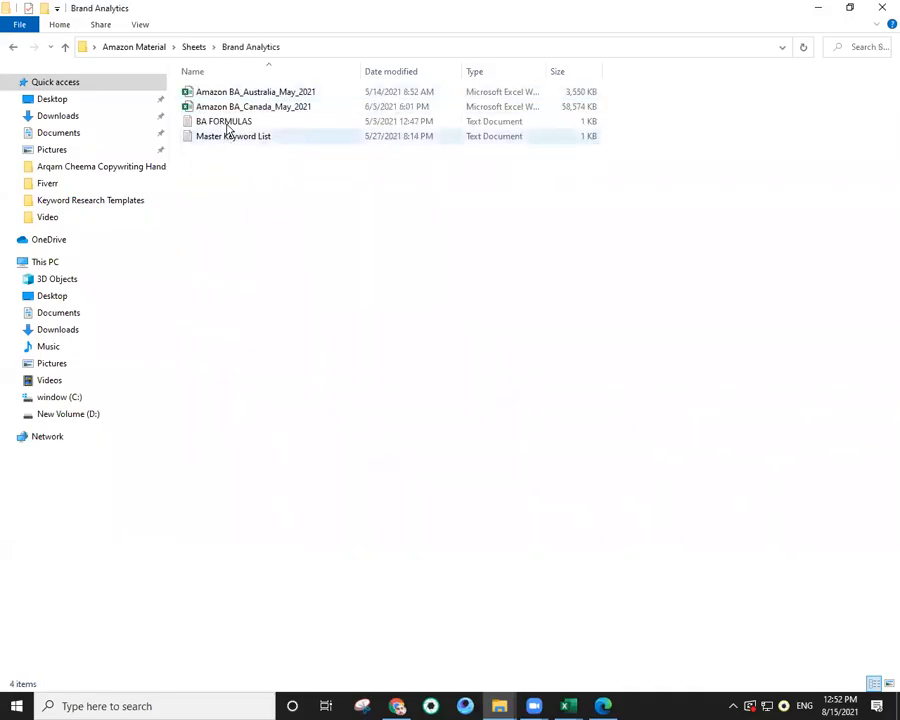
pyautogui.doubleClick(234, 124)
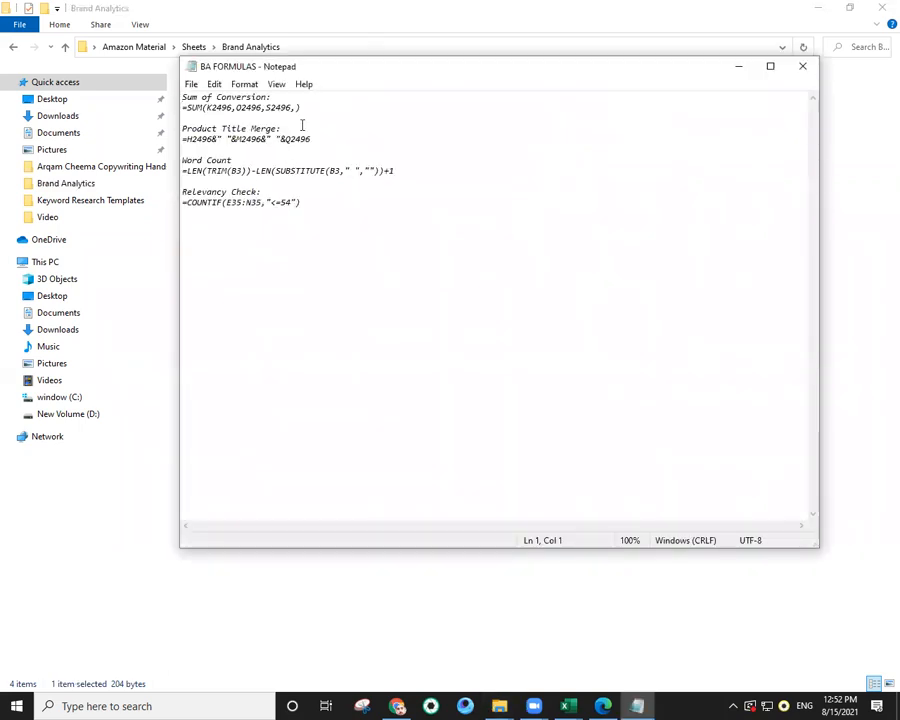
# Copy the Word Count formula =LEN(TRIM(B3))-LEN(SUBSTITUTE(B3," ",""))+1 from the text file, and close the file and its folder.
pyautogui.moveTo(387, 172); pyautogui.dragTo(183, 171)
pyautogui.rightClick(196, 177)
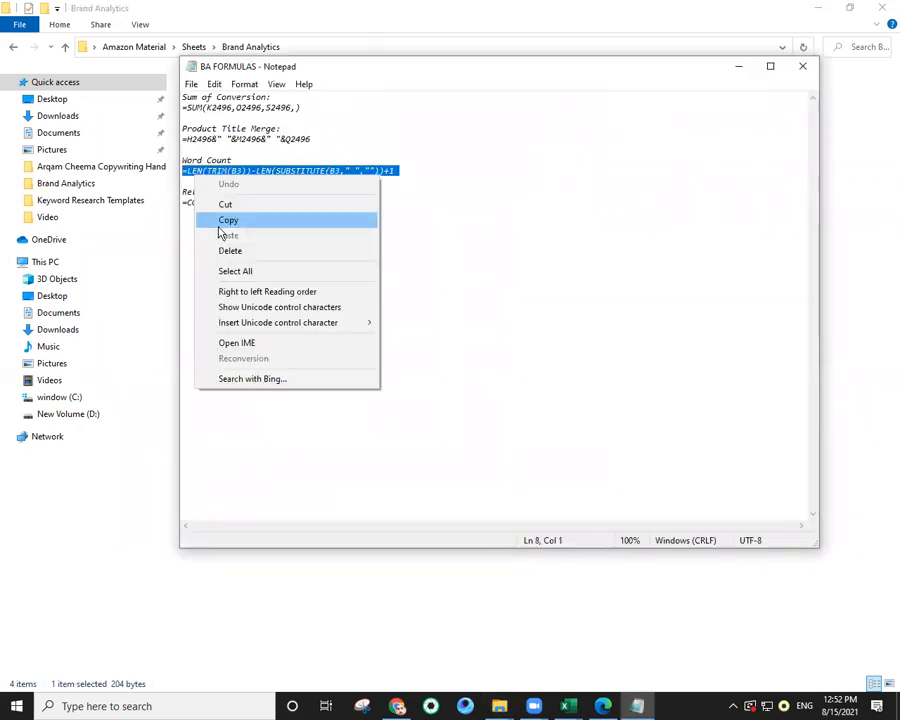
pyautogui.click(228, 221)
pyautogui.click(804, 66)
pyautogui.click(882, 8)
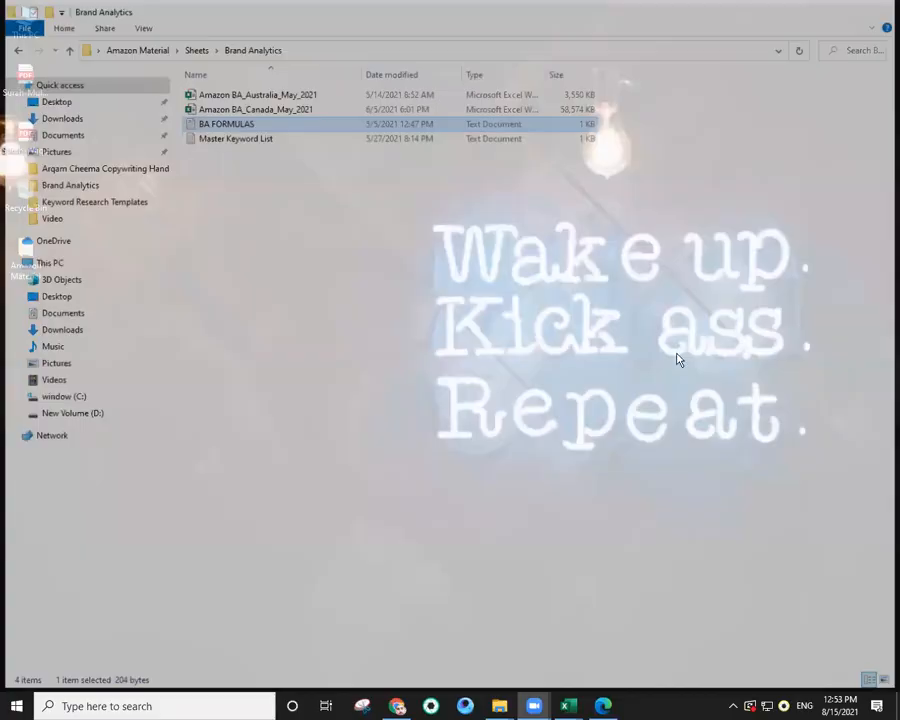
# Switch back to the Excel workbook and paste the copied formula into Word Count cell B2.
pyautogui.moveTo(534, 705)
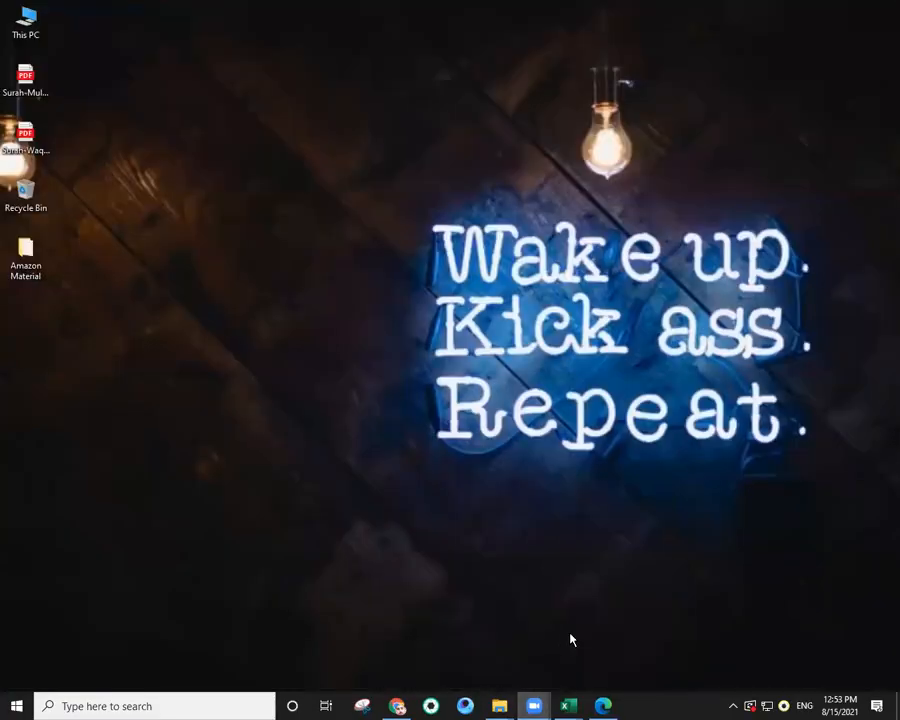
pyautogui.moveTo(568, 705)
pyautogui.click(524, 659)
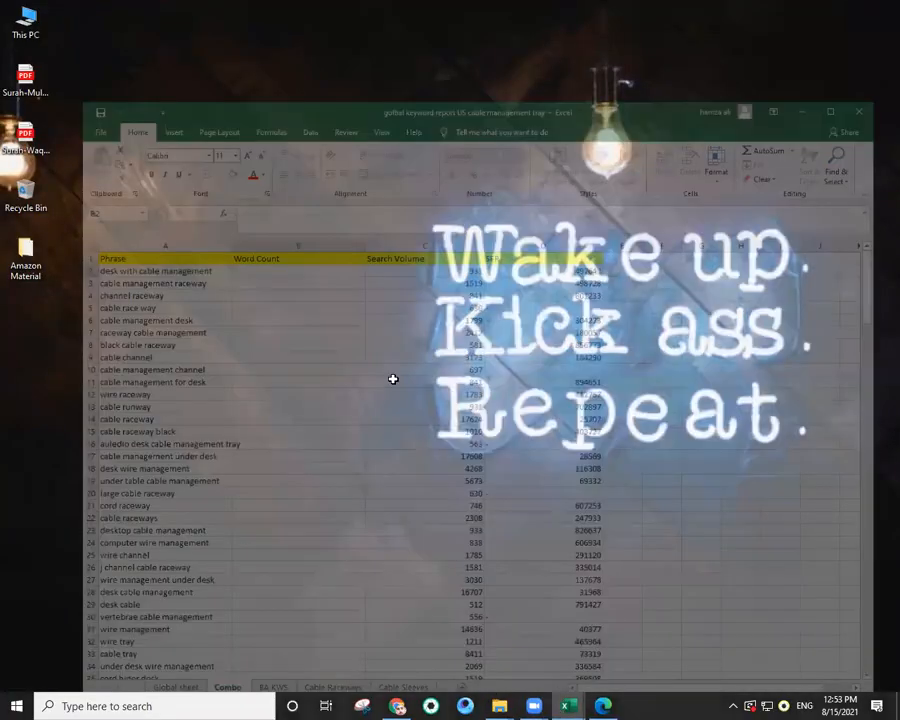
pyautogui.rightClick(217, 190)
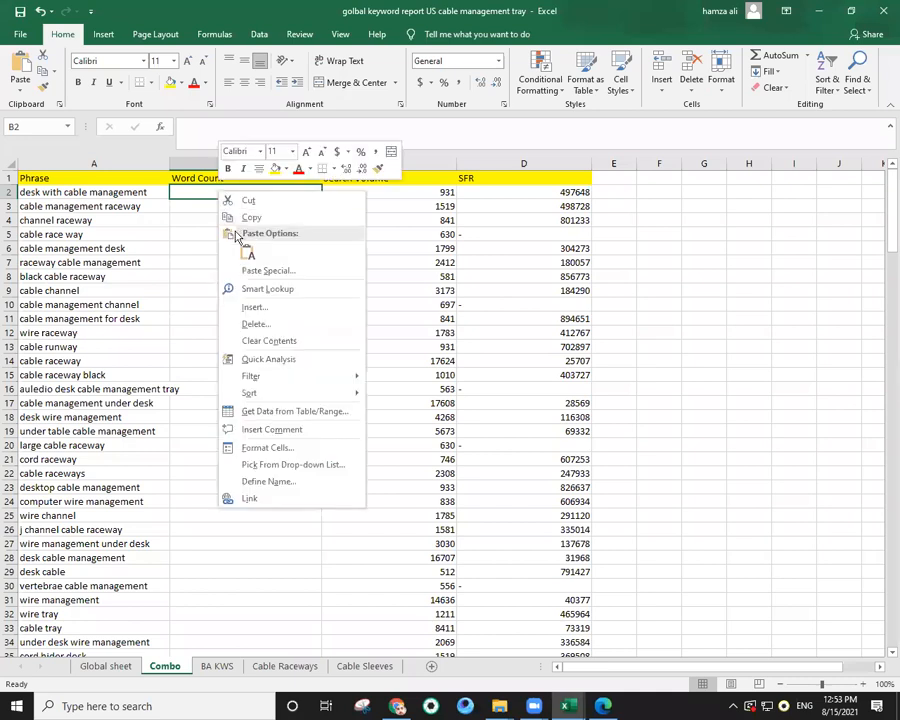
pyautogui.click(242, 250)
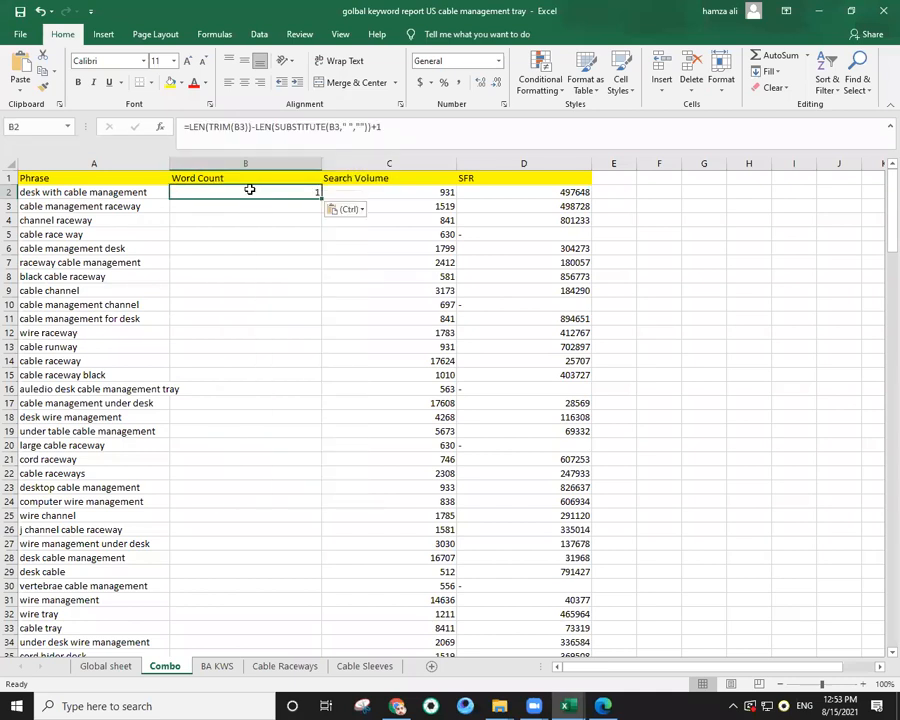
# Change both B3 references in the Word Count formula of cell B2 to A2, and fill the formula down for all phrases.
pyautogui.doubleClick(248, 190)
pyautogui.click(230, 194)
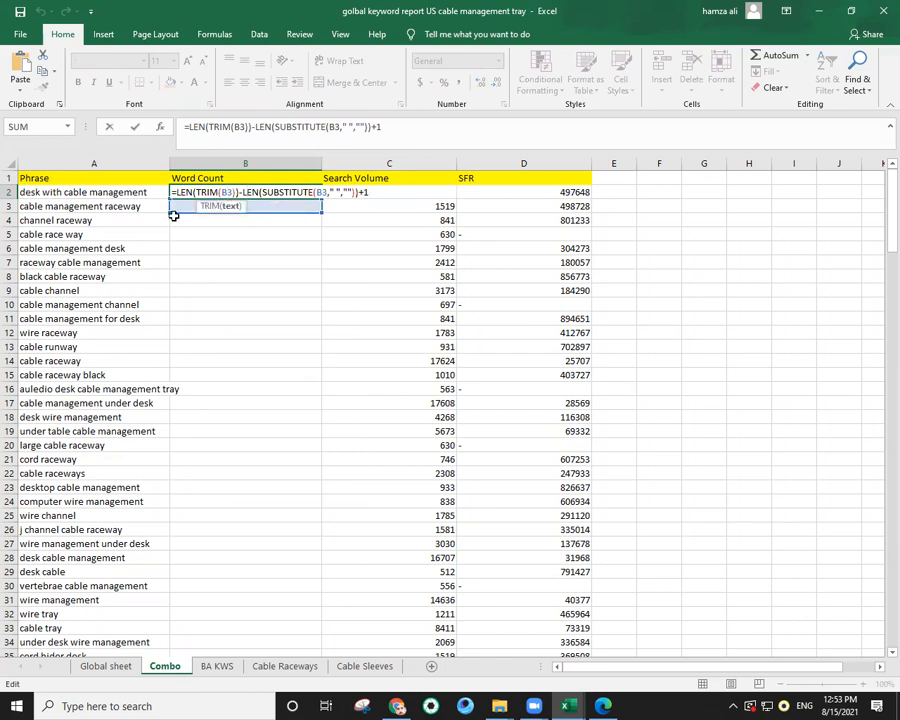
pyautogui.press('BackSpace')
pyautogui.press('BackSpace')
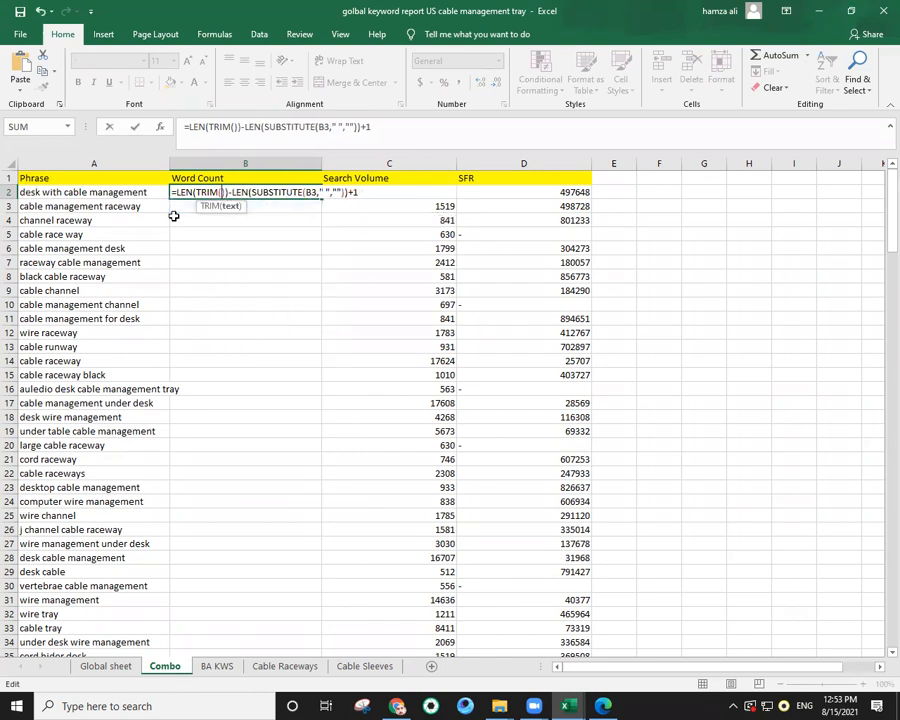
pyautogui.write('A2')
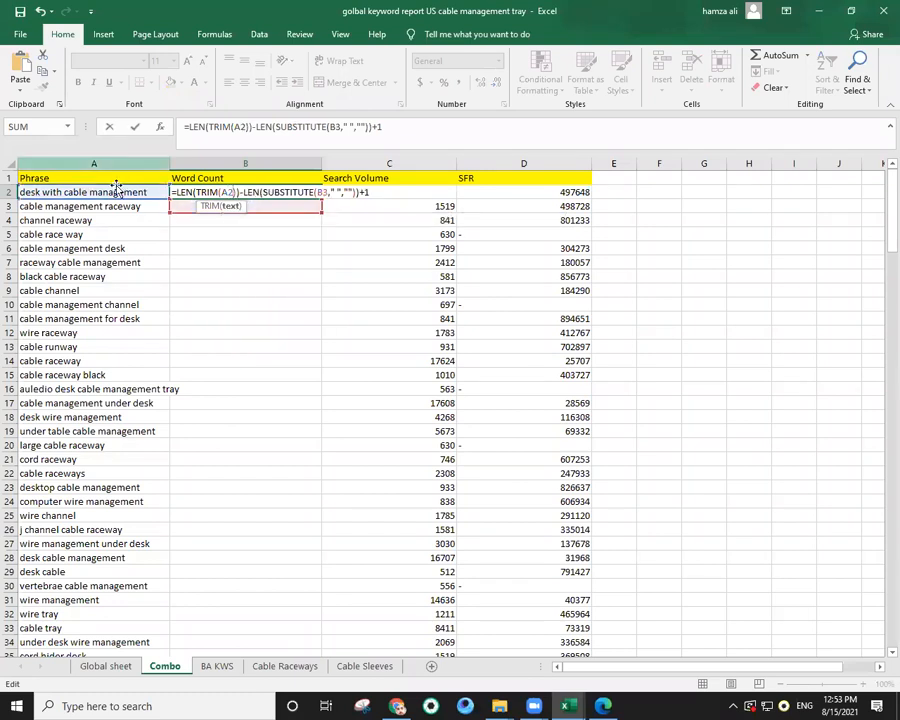
pyautogui.click(328, 191)
pyautogui.press('BackSpace')
pyautogui.press('BackSpace')
pyautogui.write('A2')
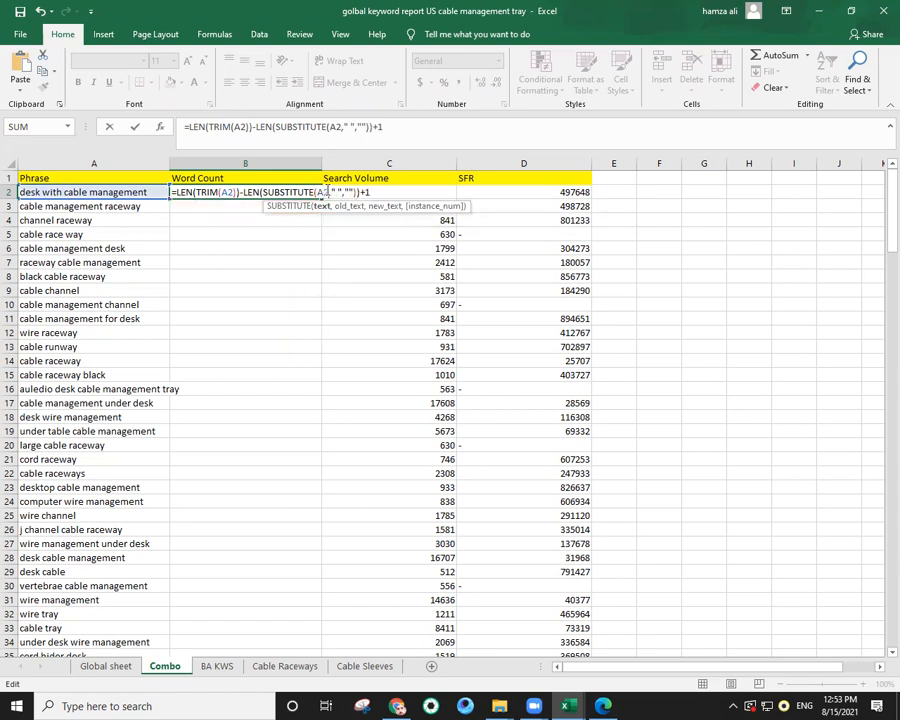
pyautogui.press('Return')
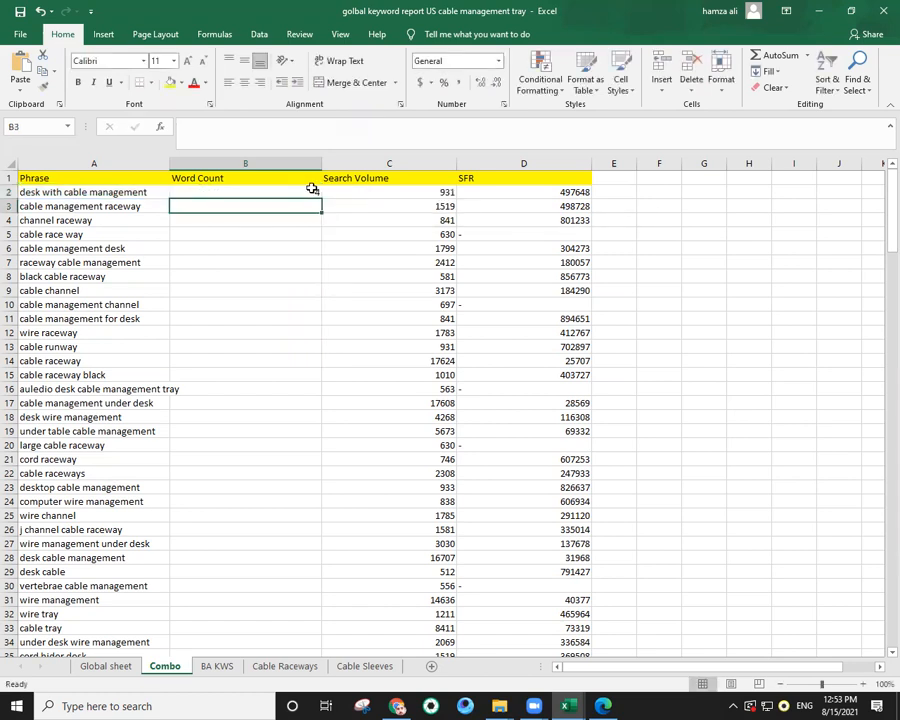
pyautogui.click(316, 194)
pyautogui.doubleClick(322, 195)
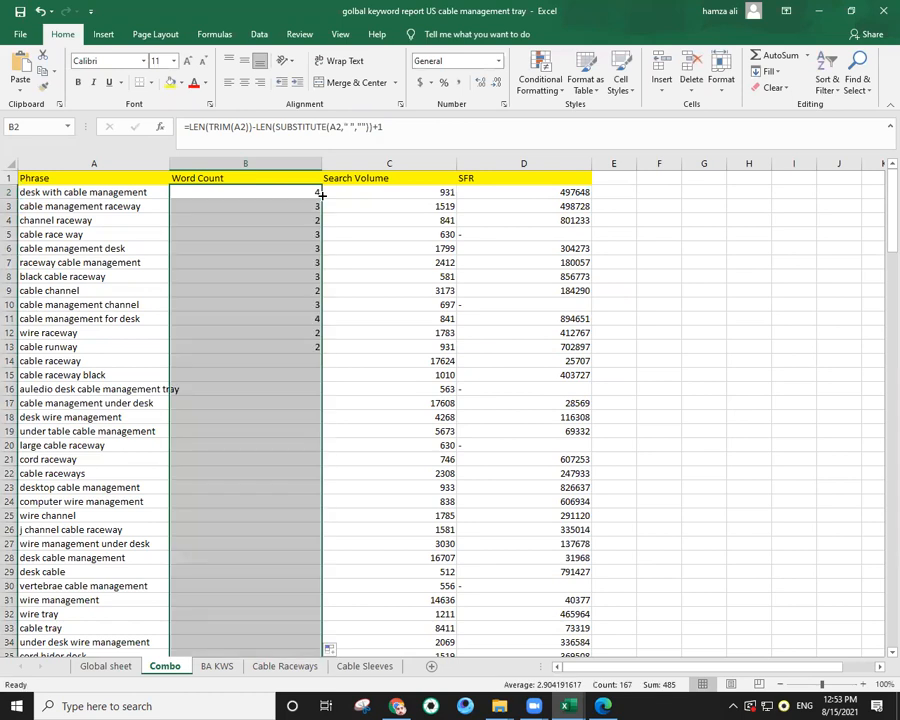
# Copy the whole Word Count column and paste it over itself as values.
pyautogui.click(254, 176)
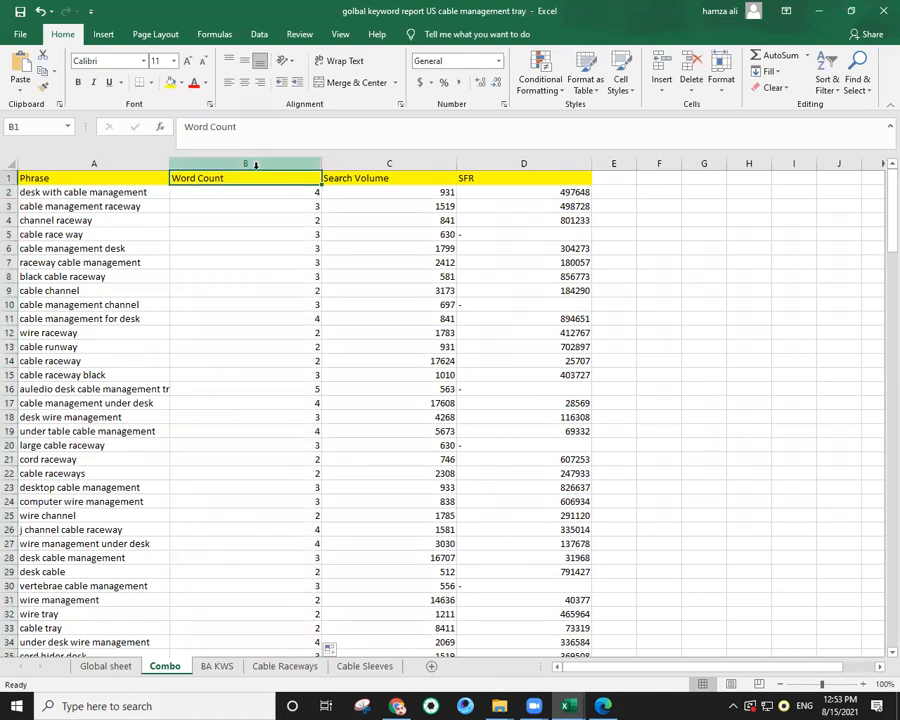
pyautogui.hotkey('ctrl', 'shift', 'Down')
pyautogui.rightClick(258, 172)
pyautogui.click(262, 194)
pyautogui.rightClick(259, 195)
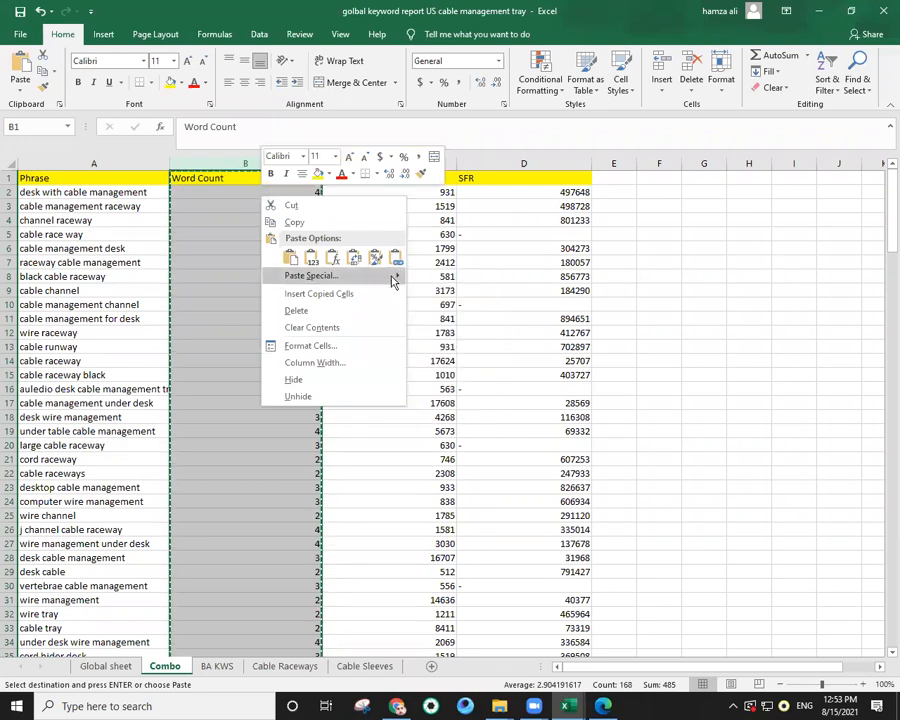
pyautogui.moveTo(390, 276)
pyautogui.click(418, 344)
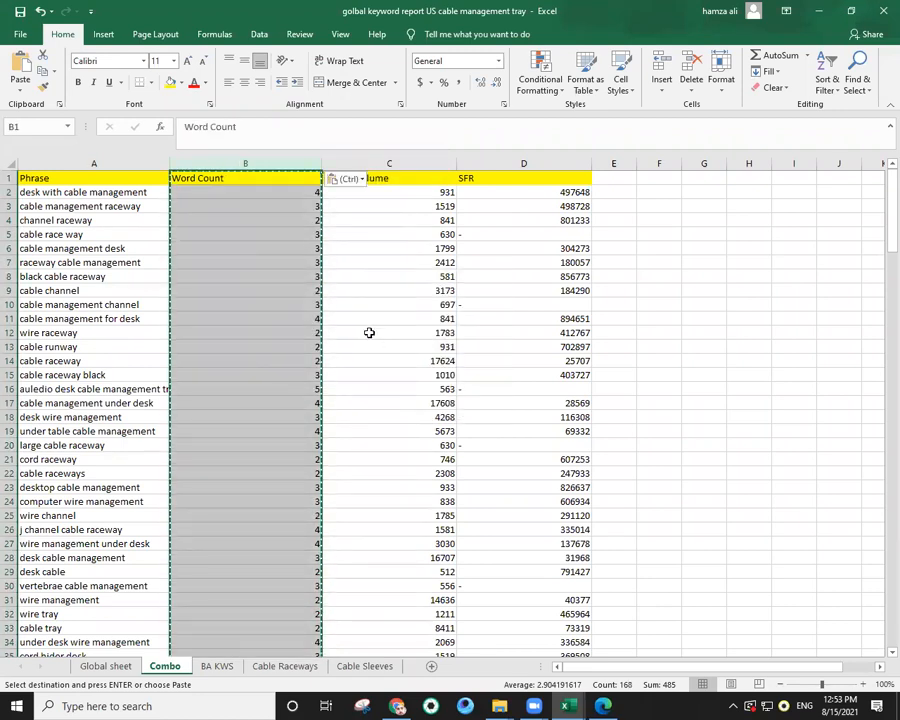
pyautogui.press('Escape')
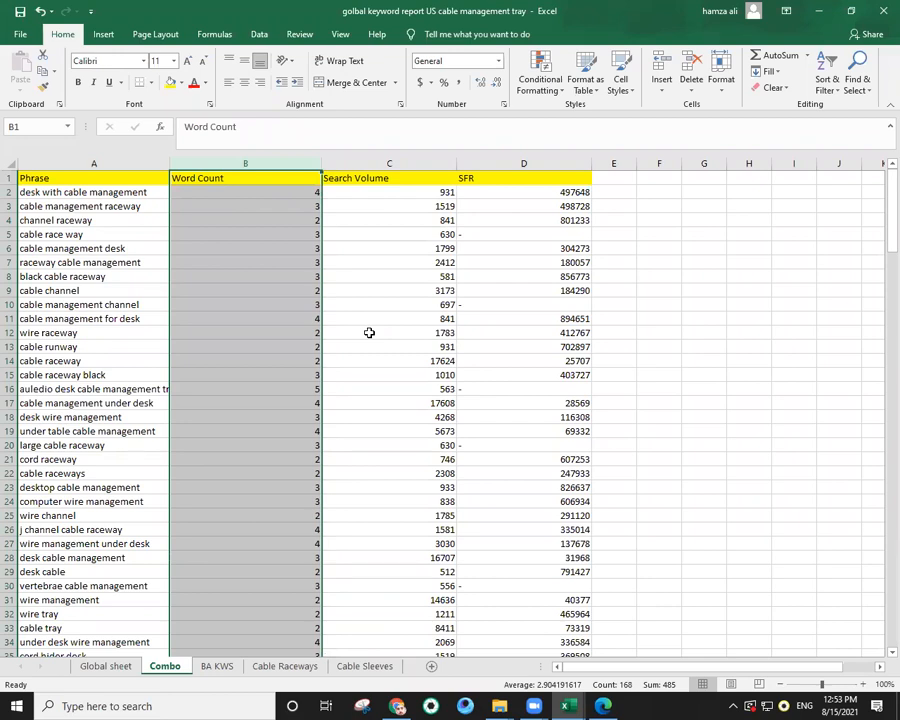
# Widen the Word Count and SFR columns on the Combo sheet.
pyautogui.click(477, 263)
pyautogui.moveTo(325, 166); pyautogui.dragTo(349, 166)
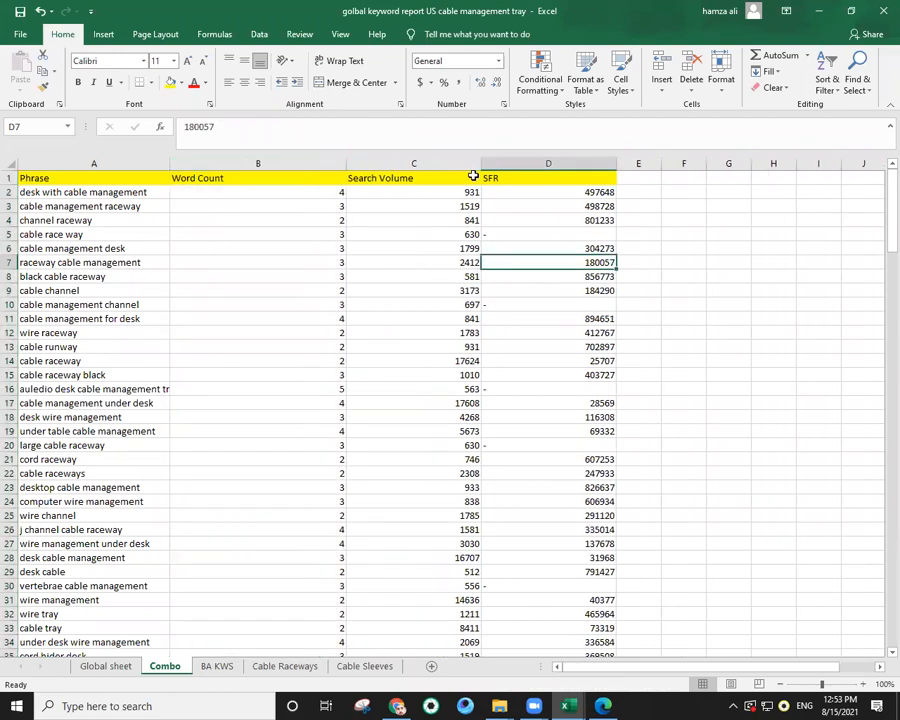
pyautogui.moveTo(614, 176); pyautogui.dragTo(630, 165)
pyautogui.moveTo(560, 333); pyautogui.dragTo(560, 347)
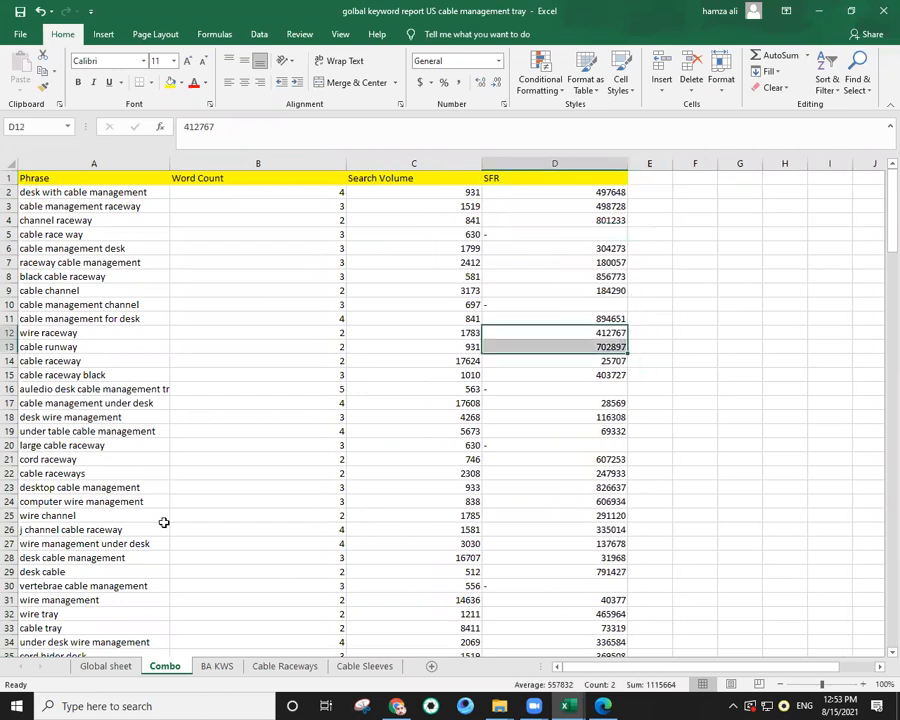
# Widen the Search Volume Trend, Competing Products and Competitor Performance Score columns on the Cable Raceways sheet, and return to Combo.
pyautogui.click(285, 667)
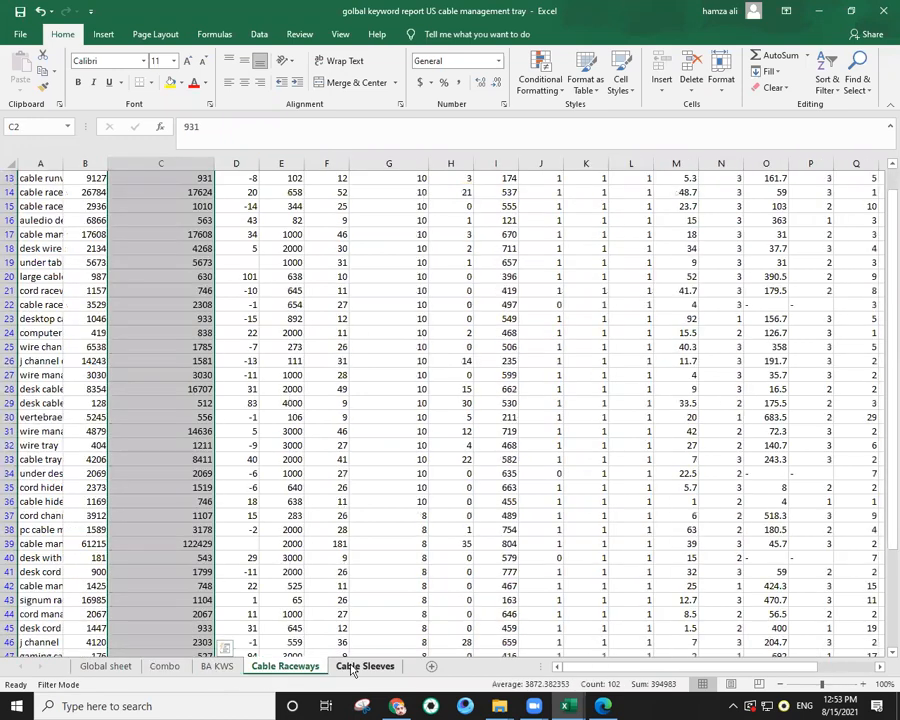
pyautogui.scroll(4, 468, 540)
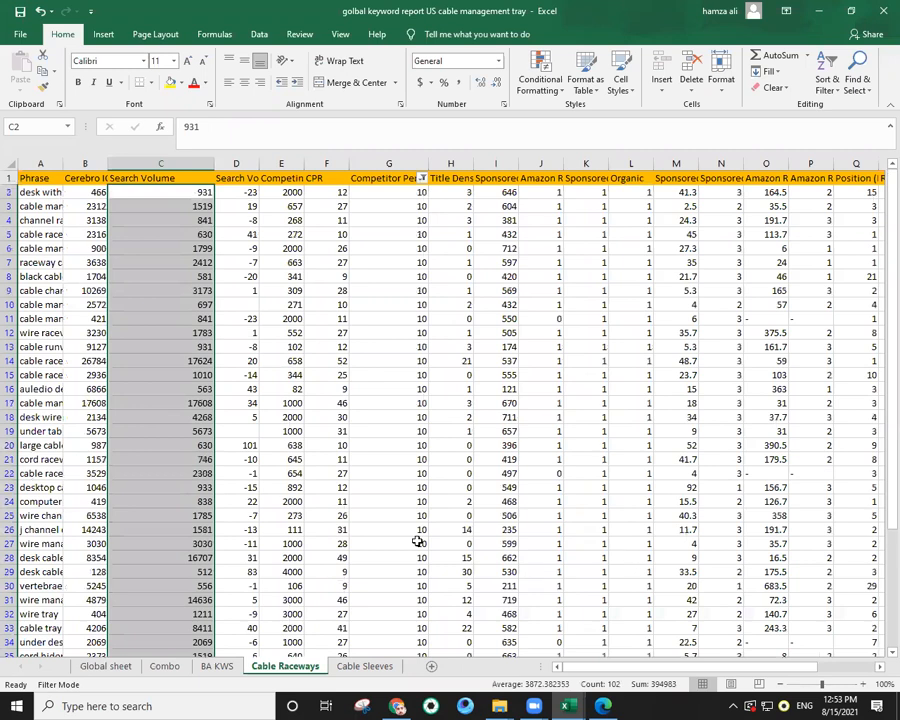
pyautogui.moveTo(258, 164); pyautogui.dragTo(292, 164)
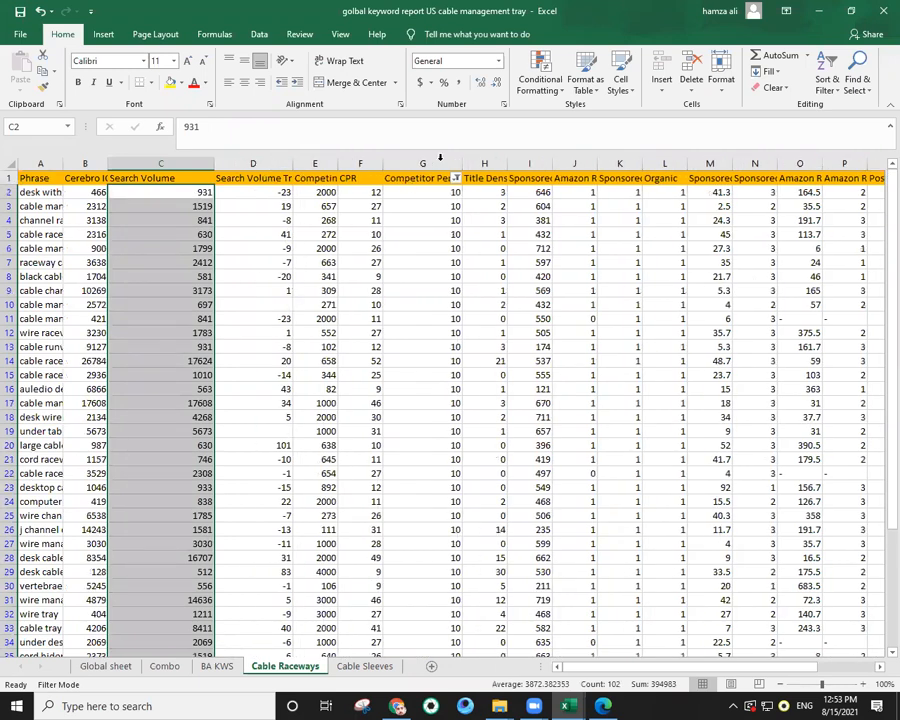
pyautogui.moveTo(465, 163); pyautogui.dragTo(473, 163)
pyautogui.click(427, 163)
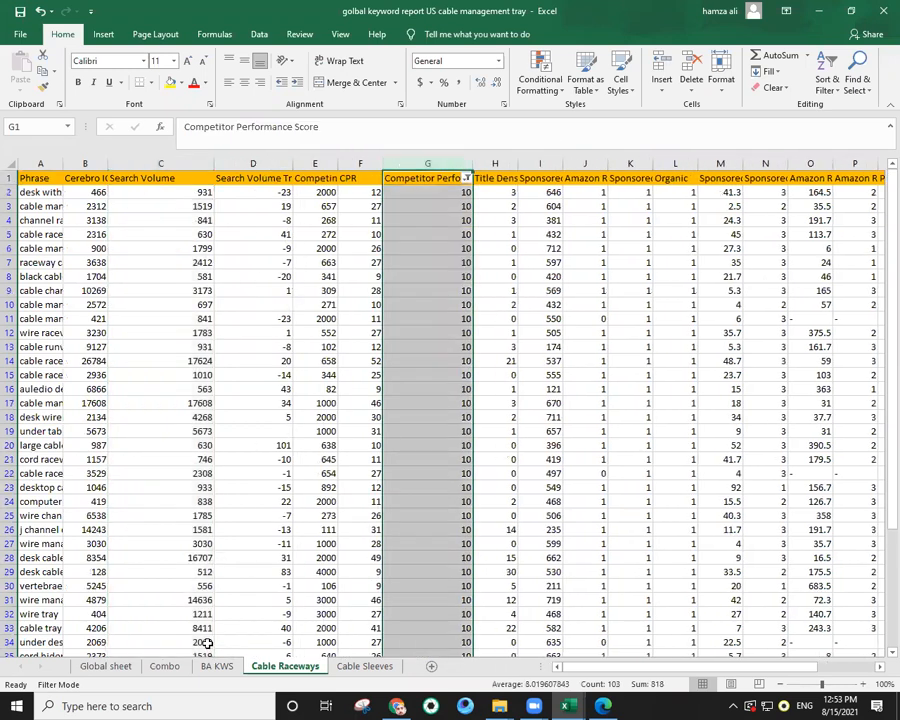
pyautogui.click(160, 666)
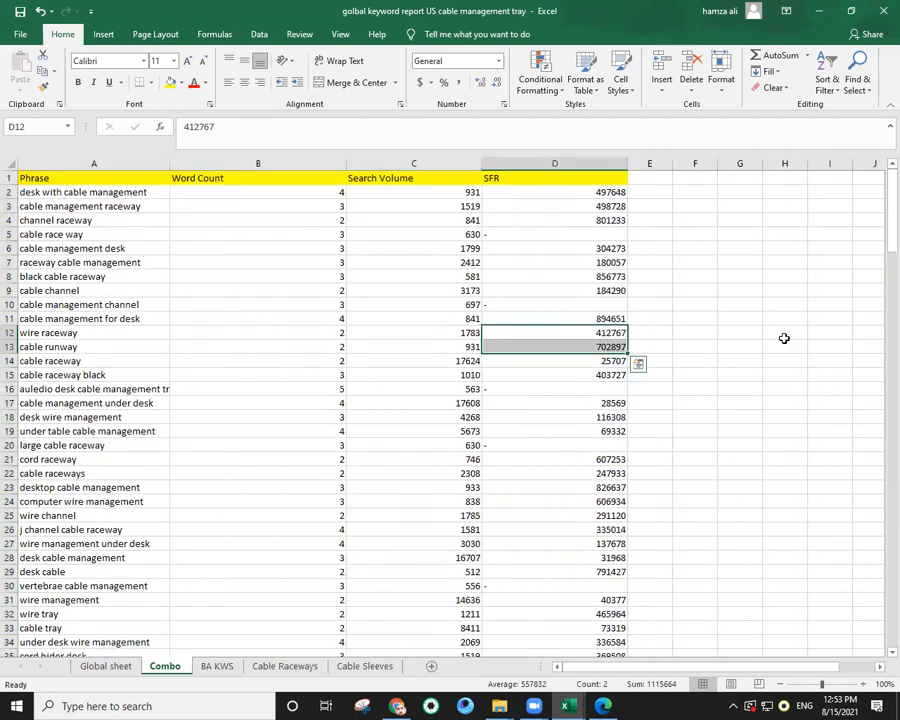
pyautogui.click(290, 668)
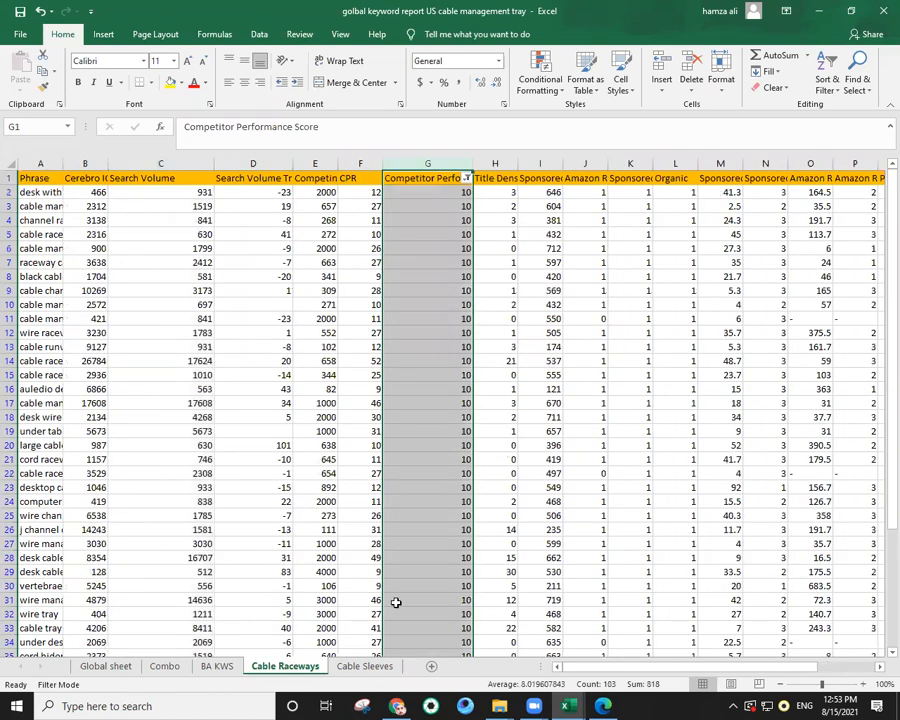
pyautogui.doubleClick(337, 163)
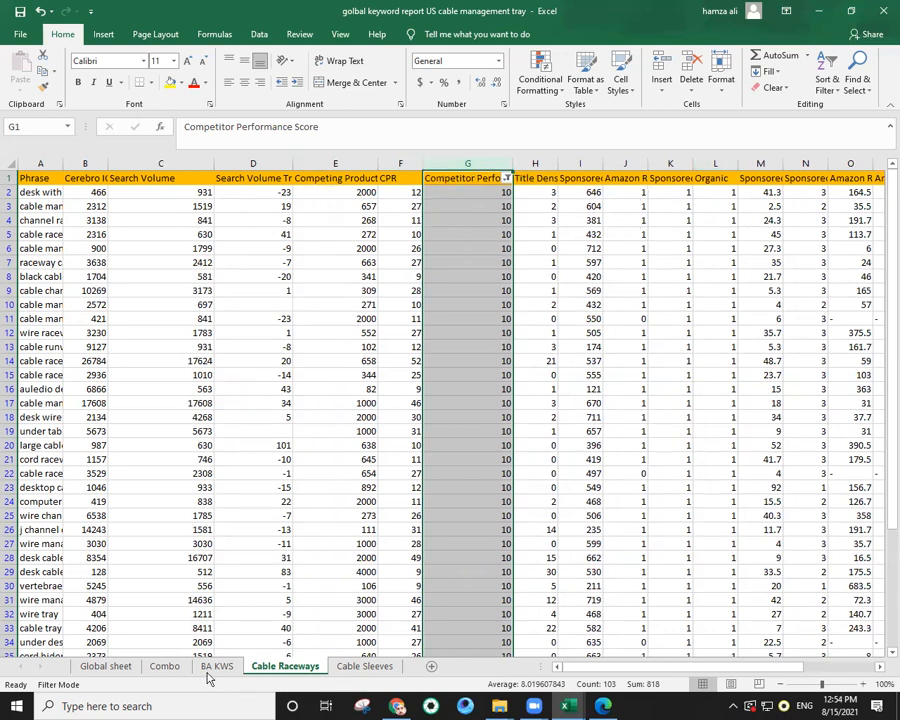
pyautogui.click(164, 666)
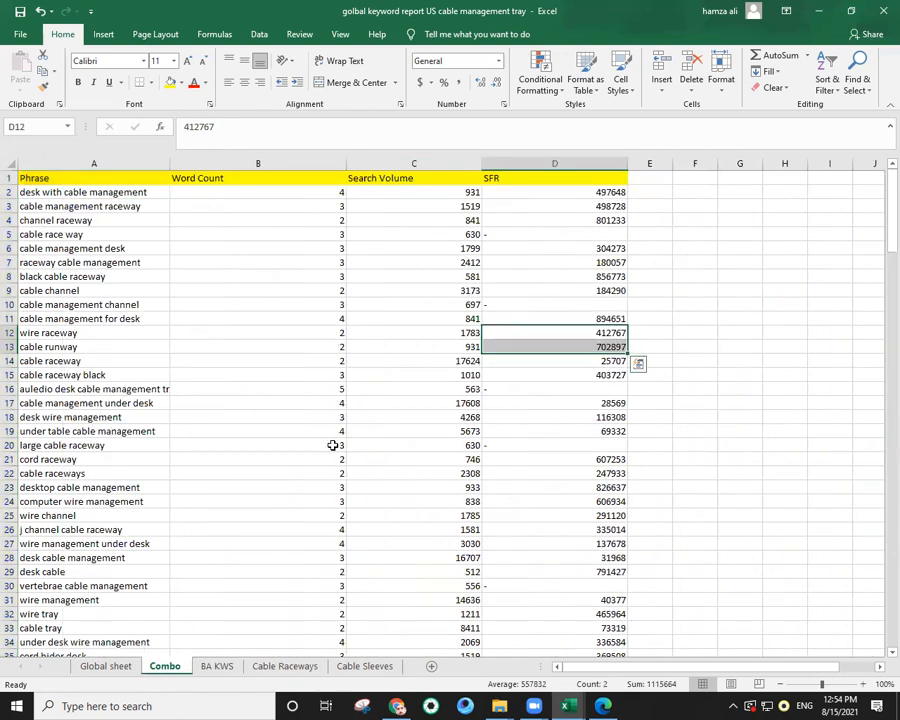
# Add filters to the header row of the Combo sheet and widen the SFR column further.
pyautogui.click(534, 502)
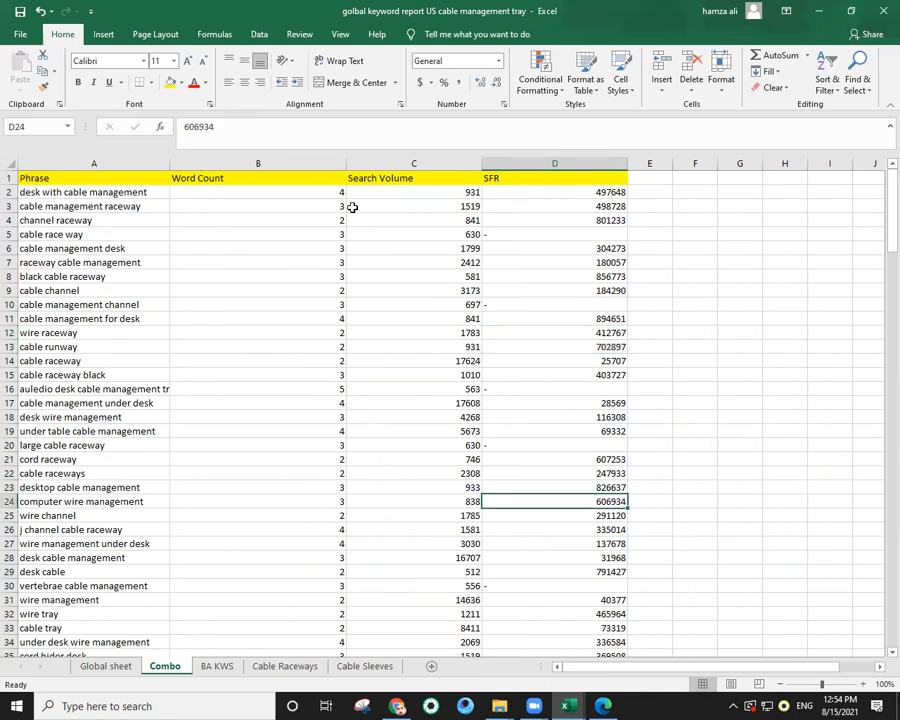
pyautogui.click(388, 197)
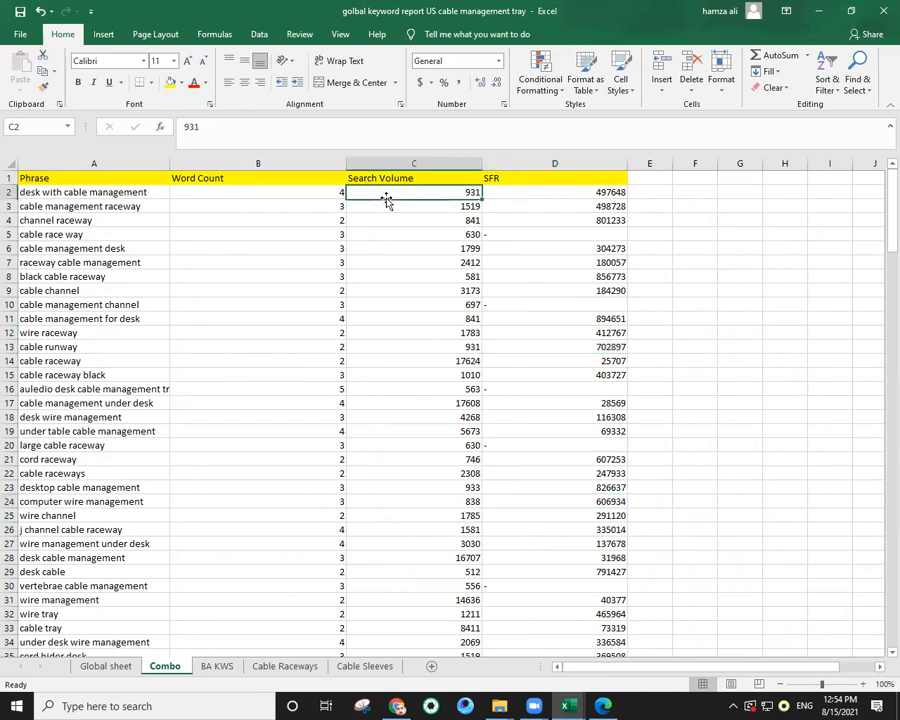
pyautogui.click(9, 178)
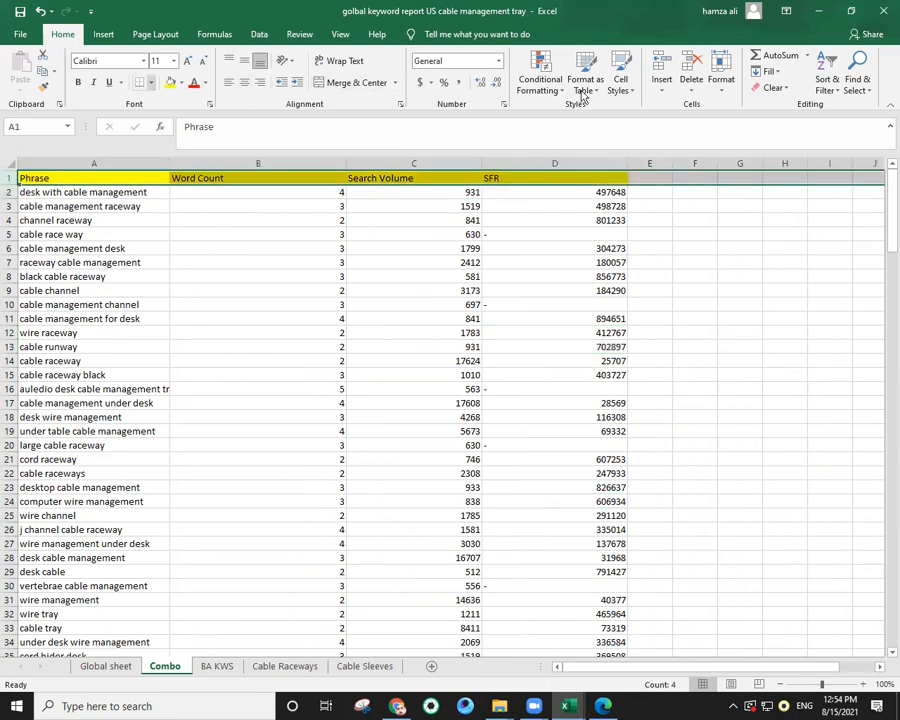
pyautogui.click(827, 80)
pyautogui.click(832, 157)
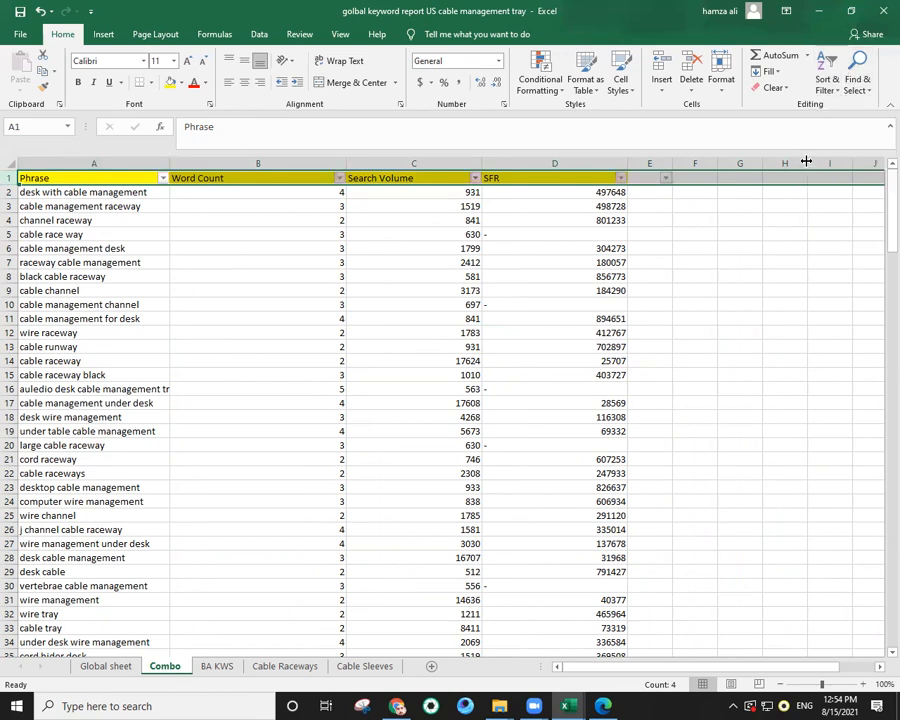
pyautogui.moveTo(628, 164); pyautogui.dragTo(661, 164)
# Filter the Phrase column to phrases containing "Cable", and clear that filter again.
pyautogui.scroll(-3, 758, 376)
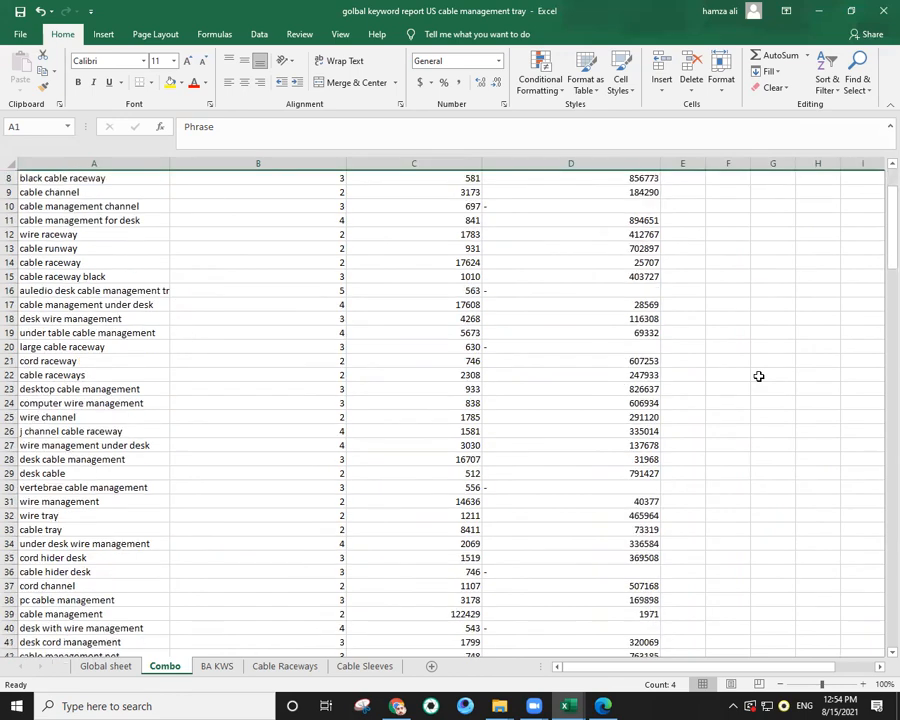
pyautogui.moveTo(886, 221); pyautogui.dragTo(886, 193)
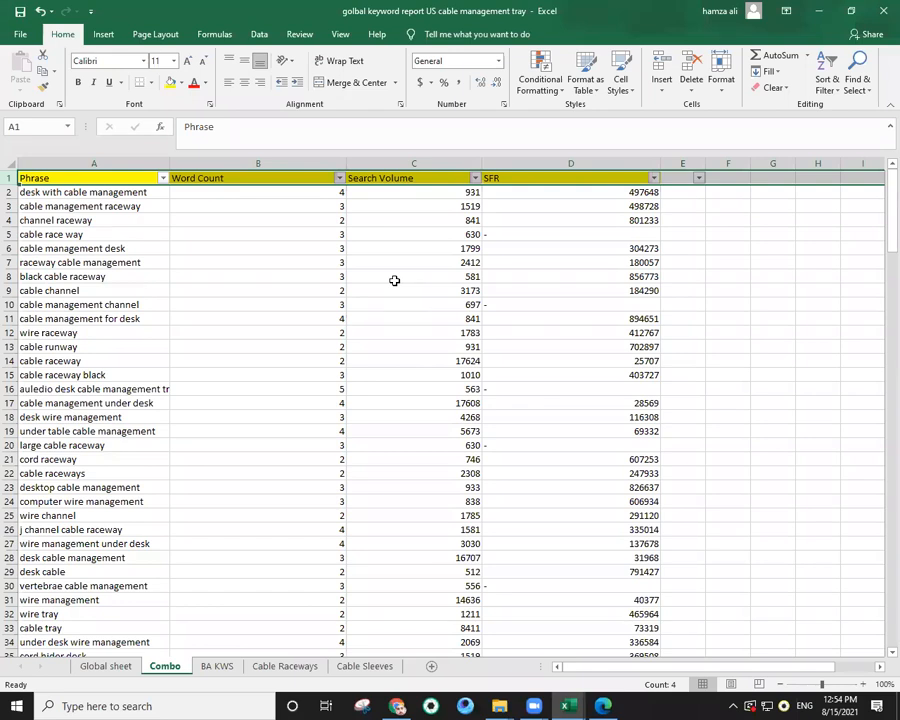
pyautogui.scroll(-2, 302, 317)
pyautogui.scroll(2, 302, 317)
pyautogui.click(162, 178)
pyautogui.moveTo(104, 297)
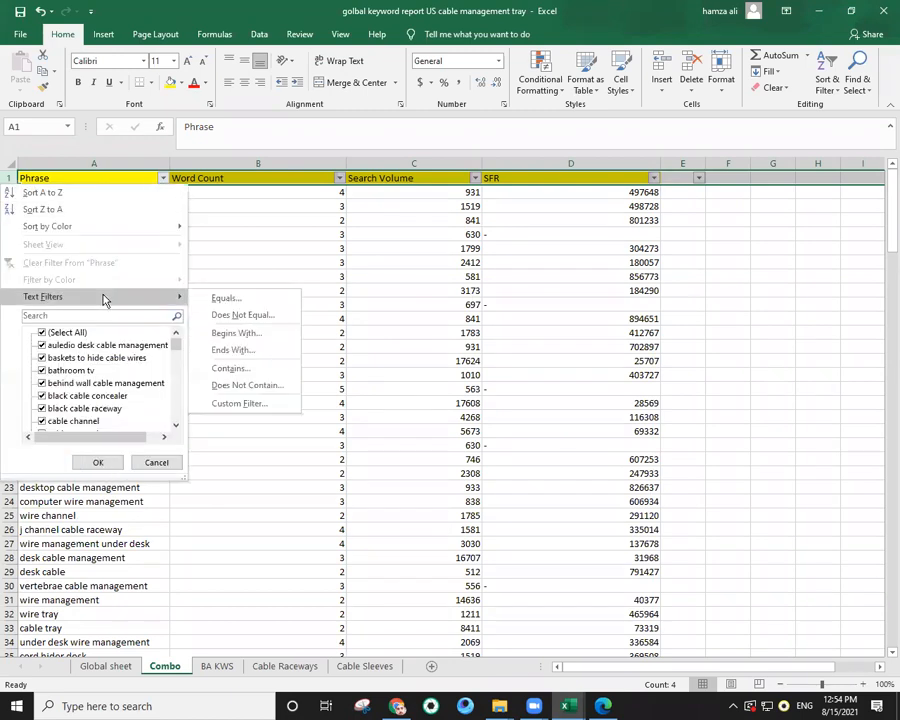
pyautogui.click(207, 369)
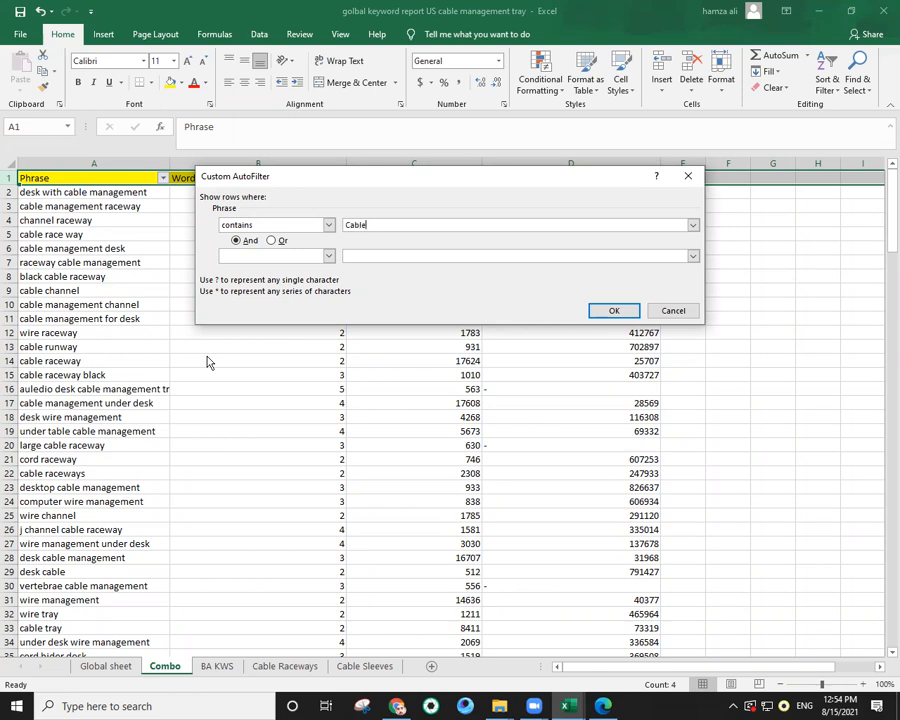
pyautogui.click(608, 312)
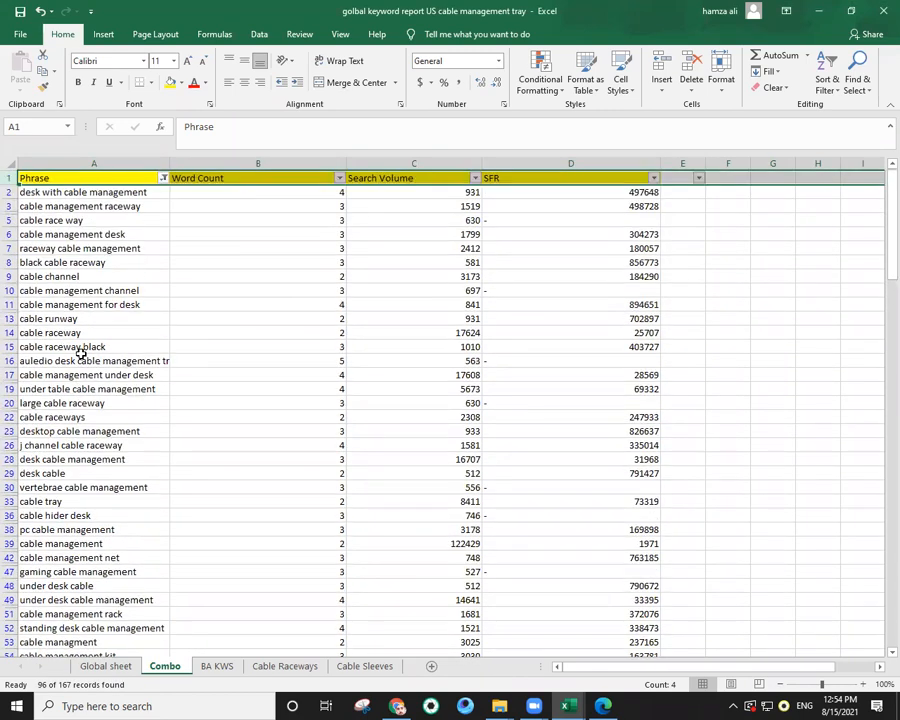
pyautogui.click(161, 182)
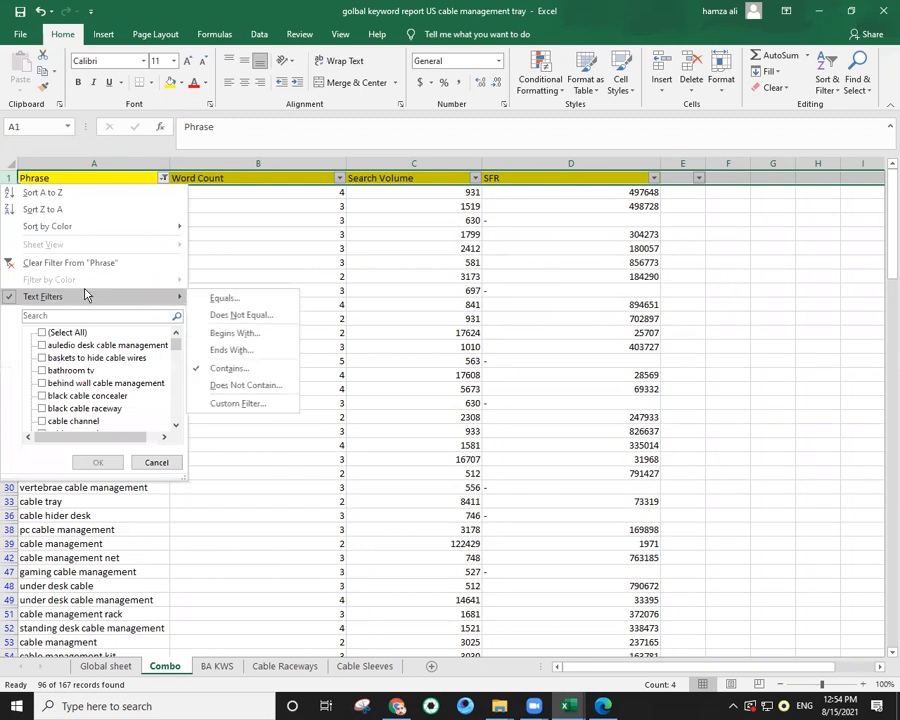
pyautogui.click(96, 261)
# Filter the Phrase column with a text filter to phrases containing "management".
pyautogui.click(162, 178)
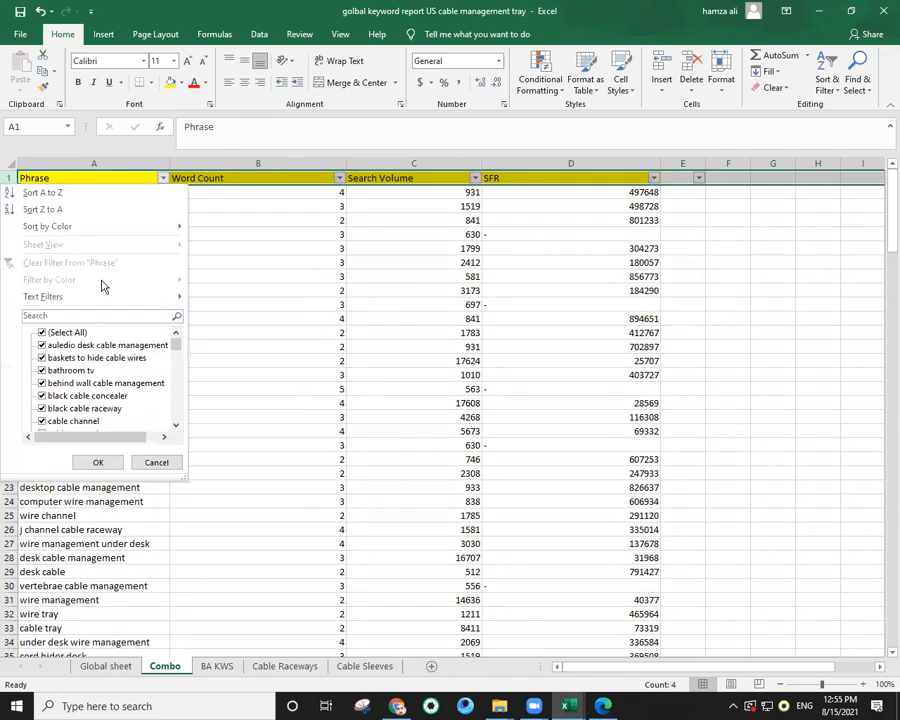
pyautogui.moveTo(100, 296)
pyautogui.click(288, 367)
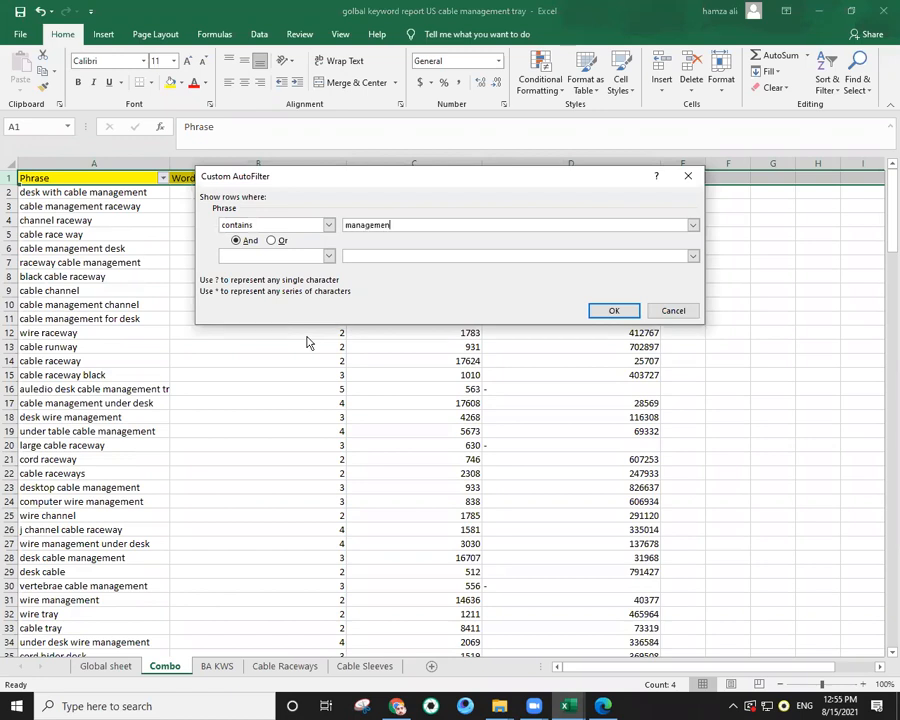
pyautogui.click(613, 310)
# Look through the filtered list of management phrases with their word counts, search volumes and SFR values.
pyautogui.scroll(-3, 34, 347)
pyautogui.scroll(3, 60, 400)
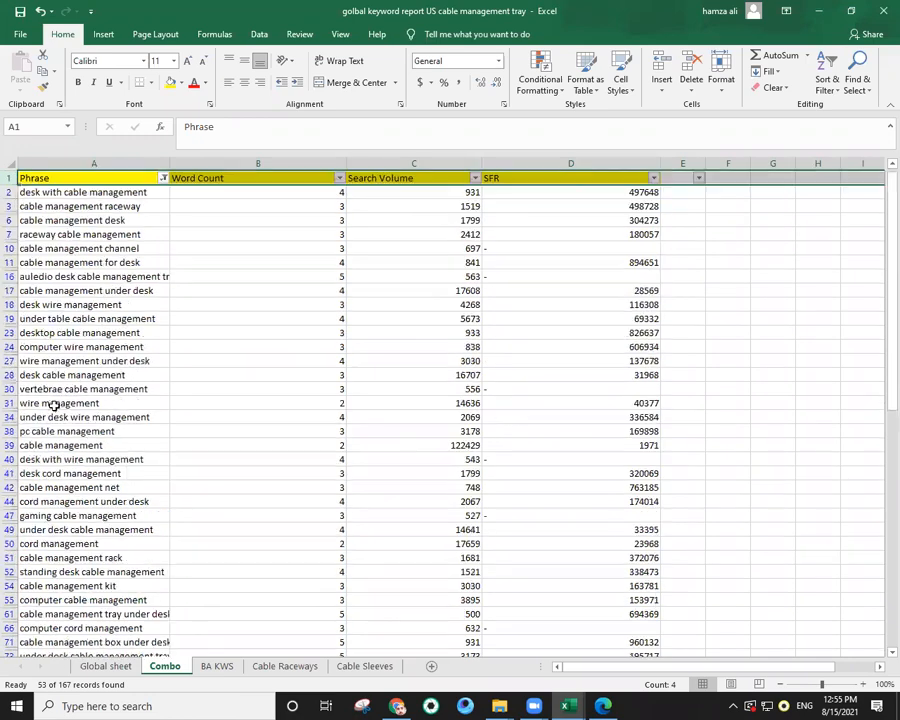
pyautogui.scroll(-2, 68, 372)
pyautogui.scroll(2, 64, 372)
pyautogui.scroll(-4, 104, 460)
pyautogui.scroll(2, 106, 464)
pyautogui.scroll(3, 106, 464)
pyautogui.moveTo(96, 193); pyautogui.dragTo(126, 106)
# Sort the filtered phrases by Search Volume from largest to smallest.
pyautogui.click(682, 360)
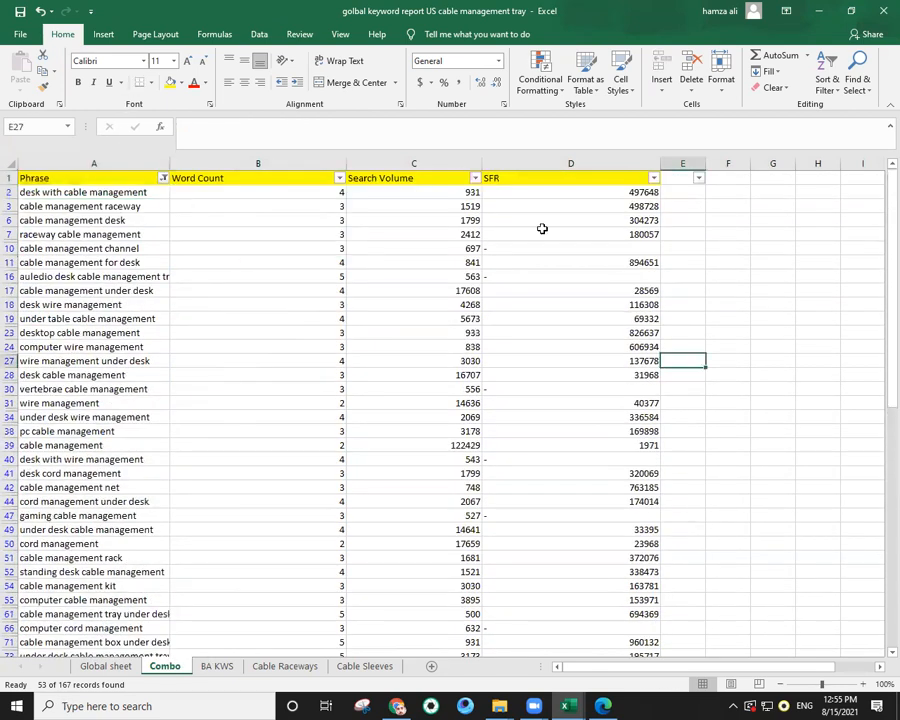
pyautogui.click(473, 180)
pyautogui.click(394, 207)
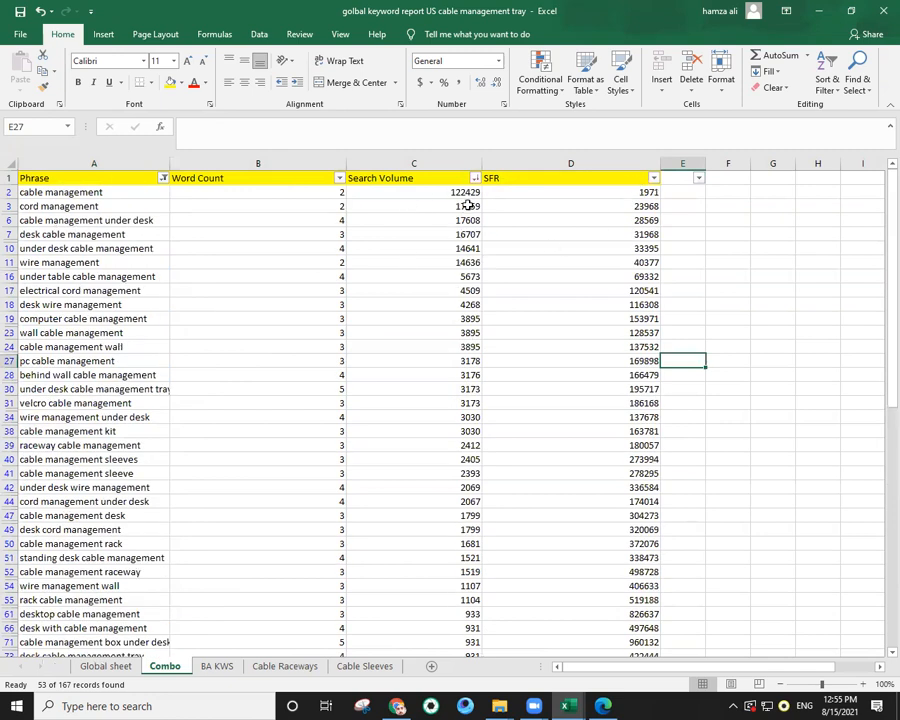
# Examine the search volumes of the filtered management phrases, comparing the "cable management" row with the phrases below it.
pyautogui.moveTo(466, 206); pyautogui.dragTo(432, 334)
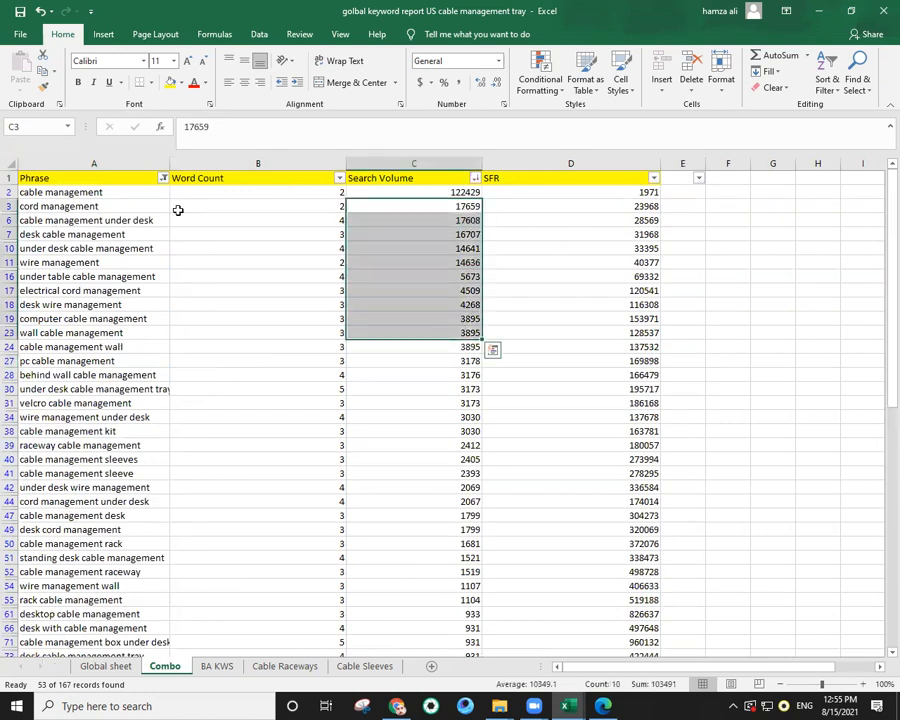
pyautogui.click(430, 220)
pyautogui.scroll(-5, 462, 425)
pyautogui.scroll(4, 455, 420)
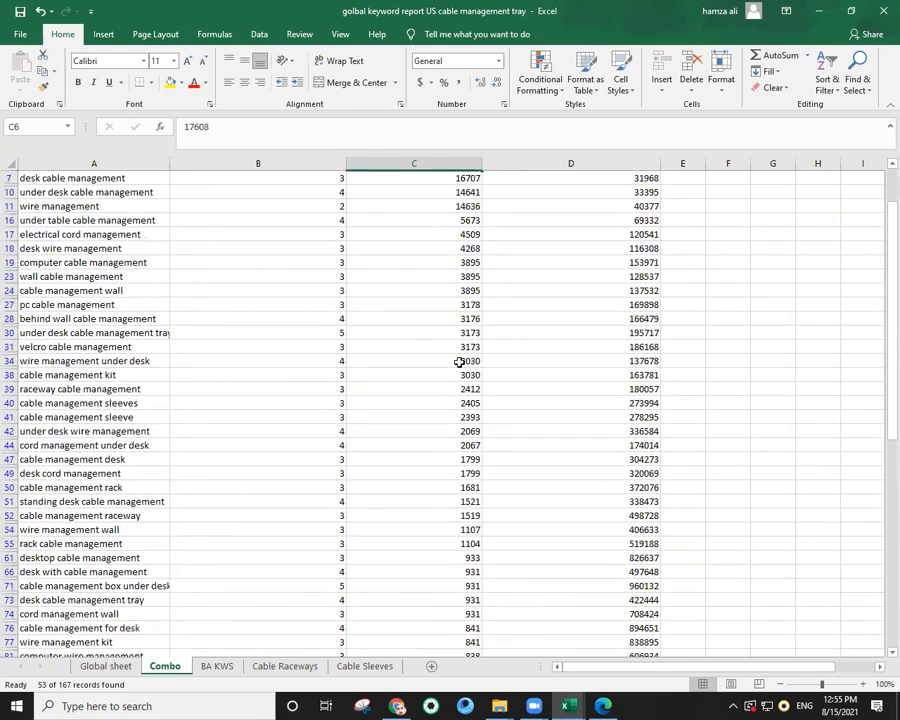
pyautogui.scroll(2, 459, 362)
pyautogui.moveTo(462, 193); pyautogui.dragTo(370, 593)
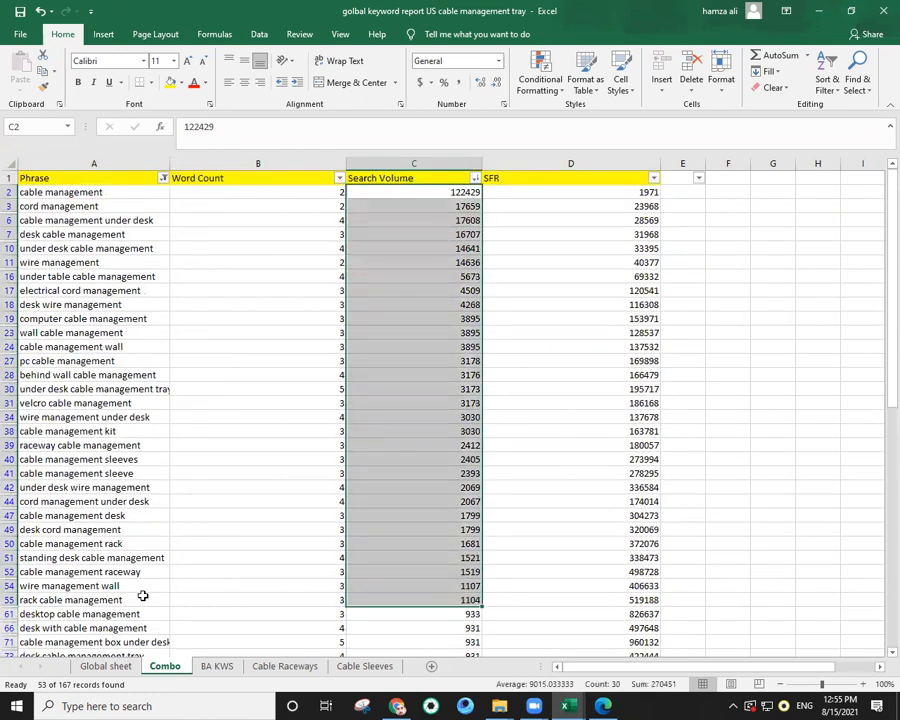
pyautogui.click(87, 221)
pyautogui.moveTo(74, 192); pyautogui.dragTo(420, 192)
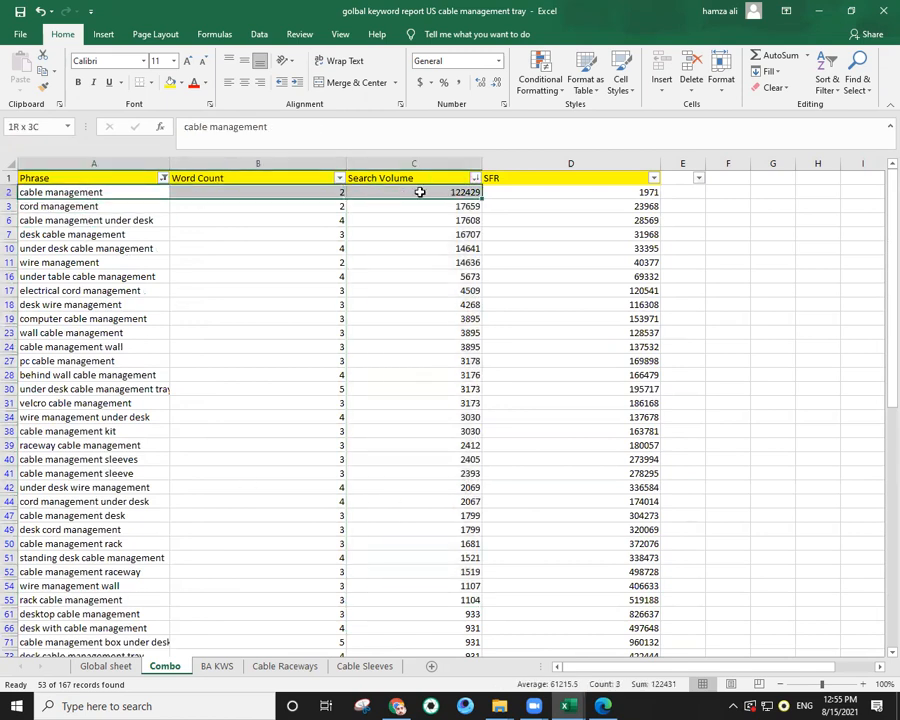
pyautogui.click(421, 191)
pyautogui.moveTo(70, 206); pyautogui.dragTo(90, 403)
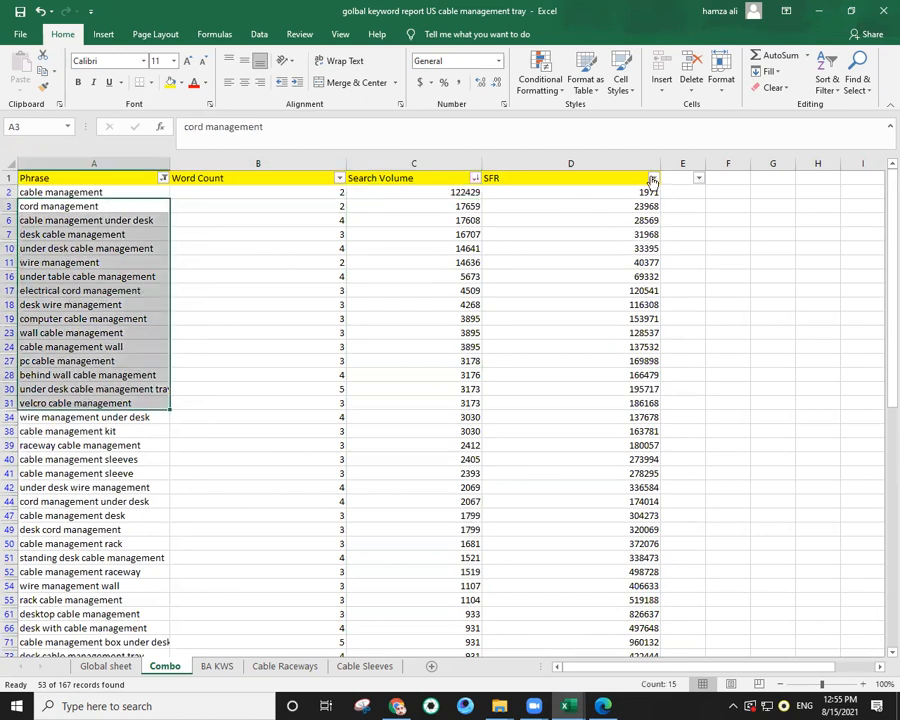
# Look through the SFR values of all filtered management phrases.
pyautogui.click(493, 178)
pyautogui.scroll(-8, 574, 299)
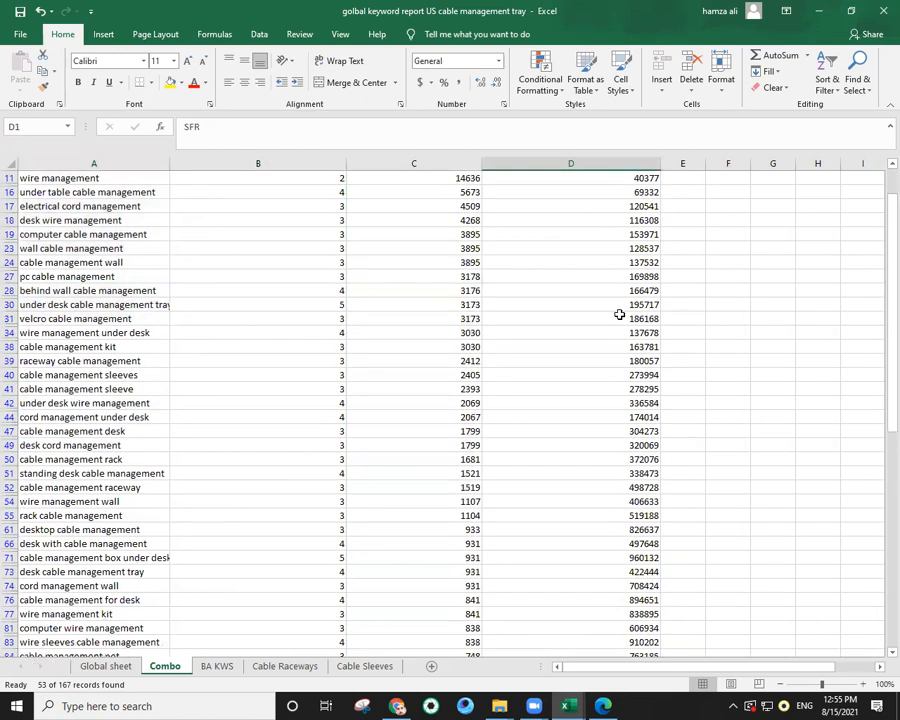
pyautogui.scroll(-3, 590, 448)
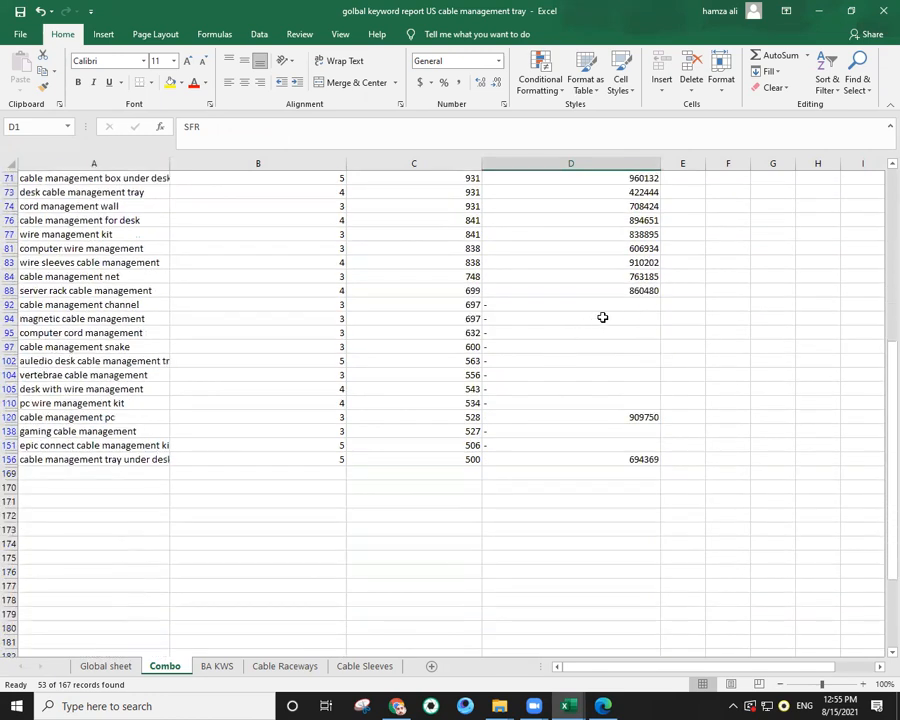
pyautogui.scroll(5, 494, 333)
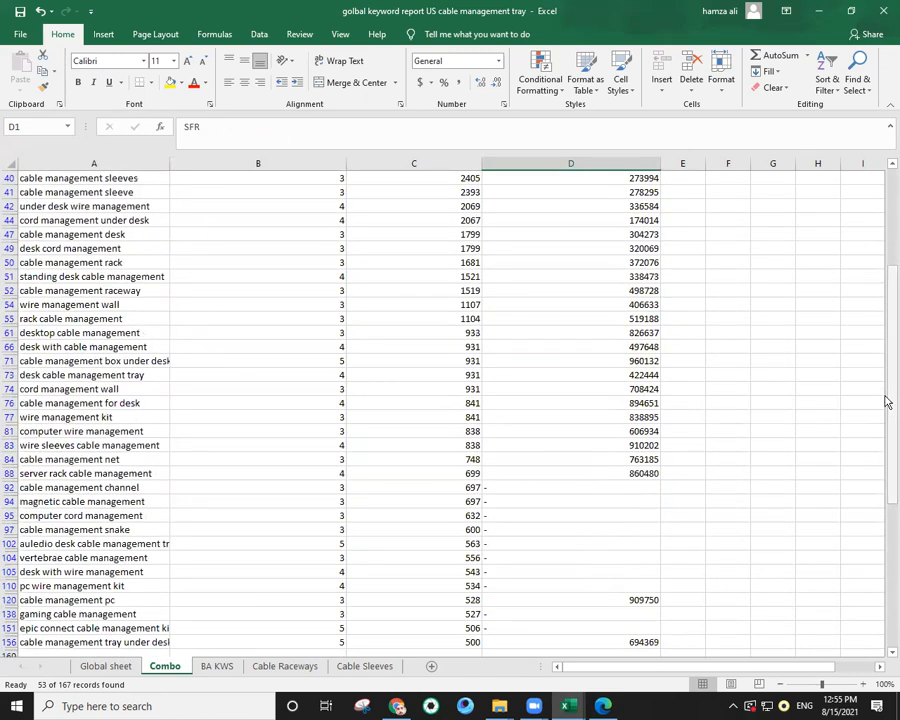
pyautogui.moveTo(886, 307); pyautogui.dragTo(886, 152)
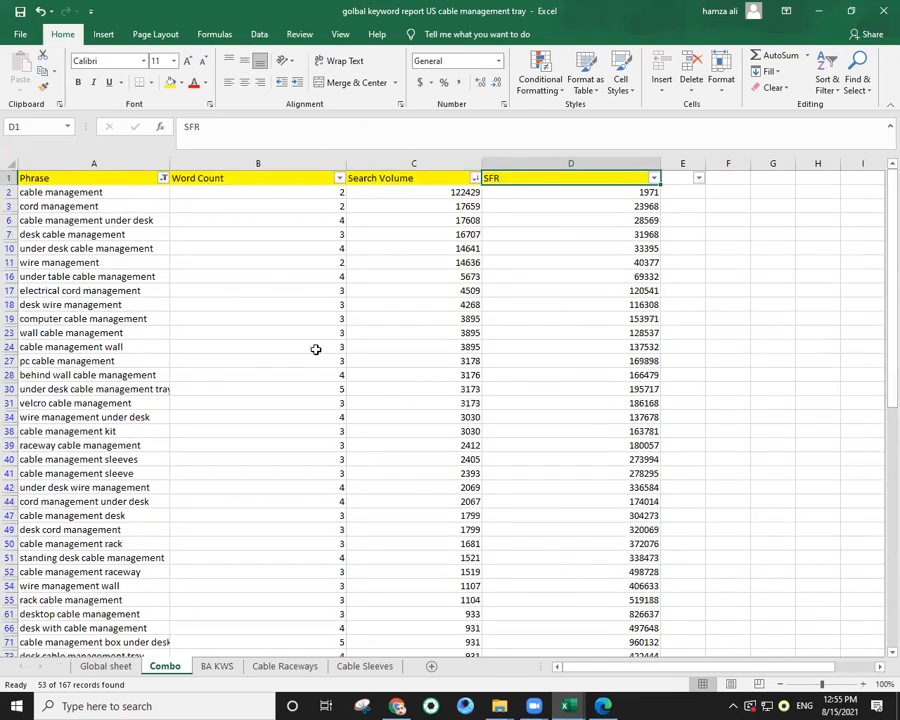
# Check the Global sheet summary and the other keyword sheets, and return to the Combo sheet.
pyautogui.click(112, 667)
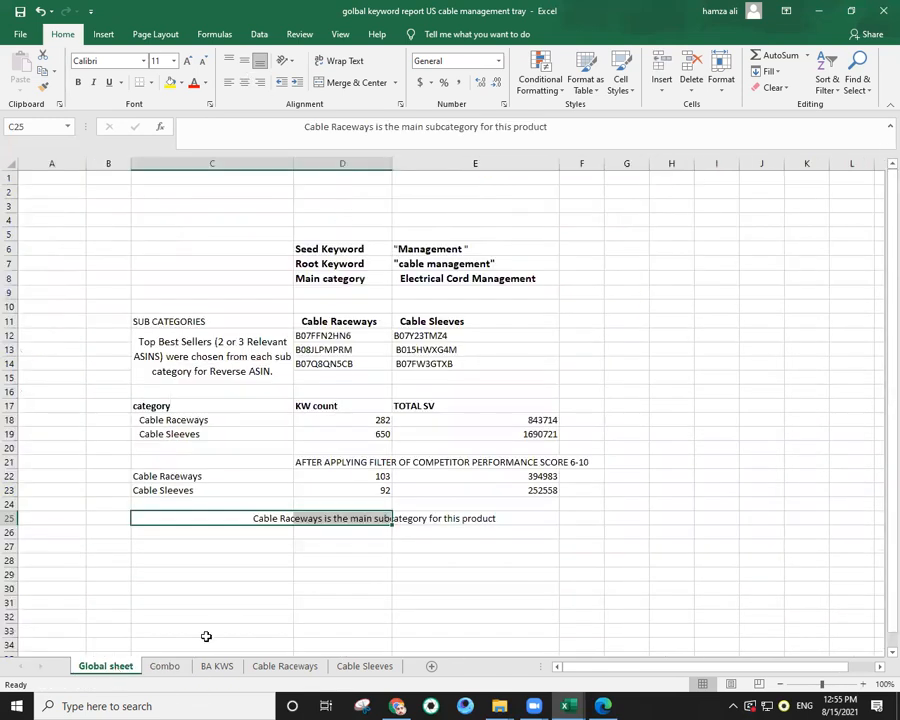
pyautogui.click(175, 667)
pyautogui.click(238, 663)
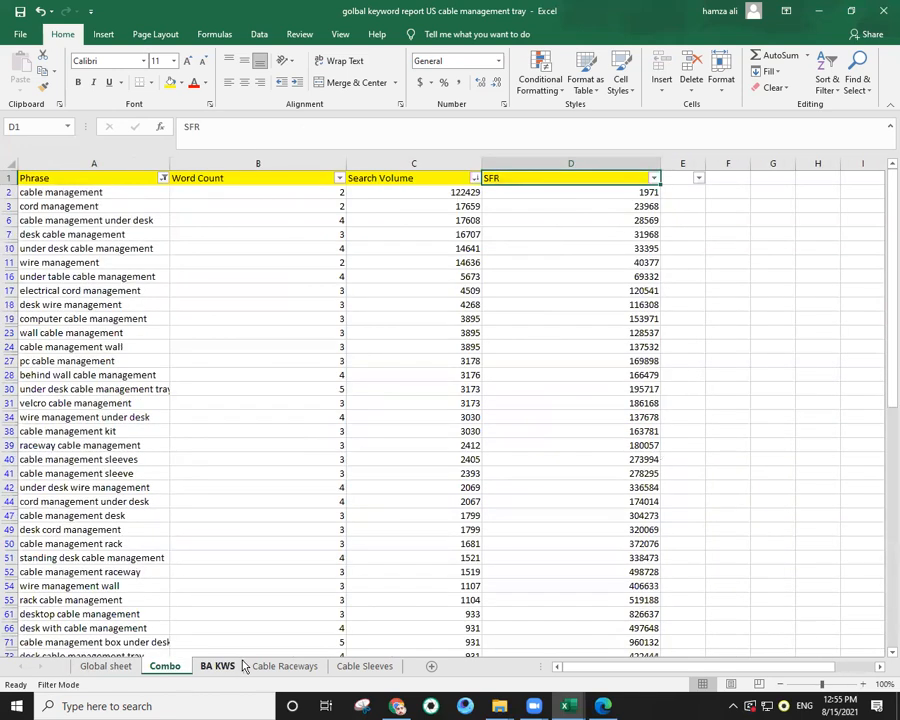
pyautogui.click(300, 667)
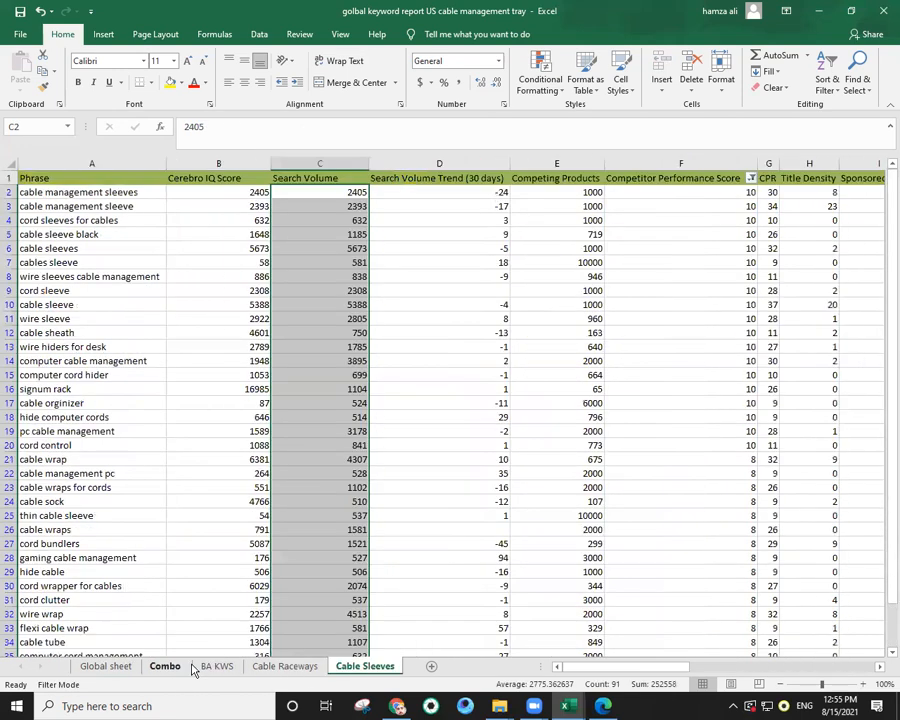
pyautogui.click(165, 667)
pyautogui.click(106, 667)
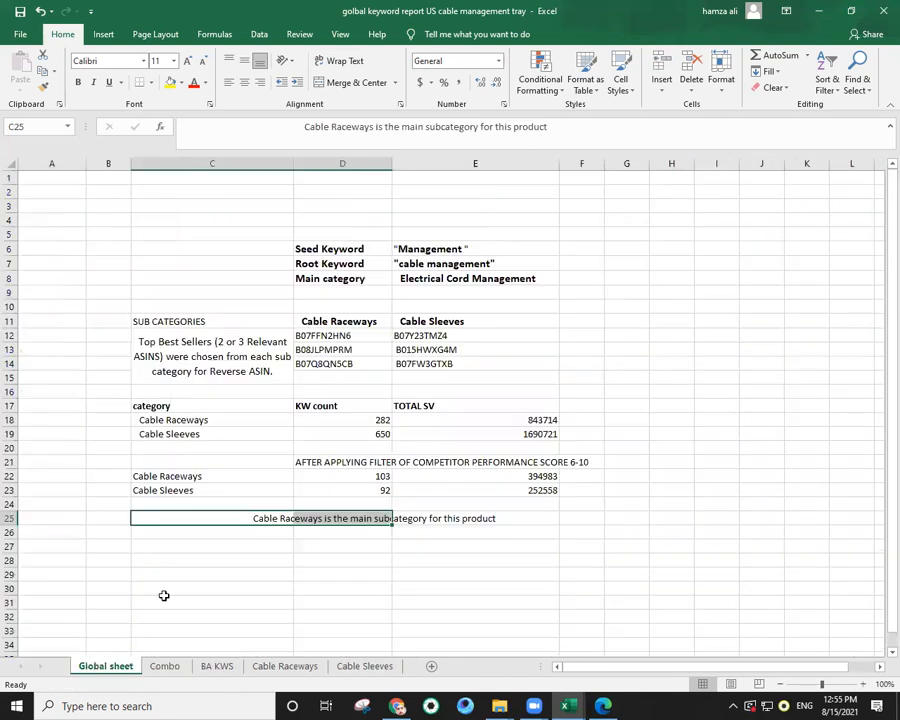
pyautogui.click(164, 666)
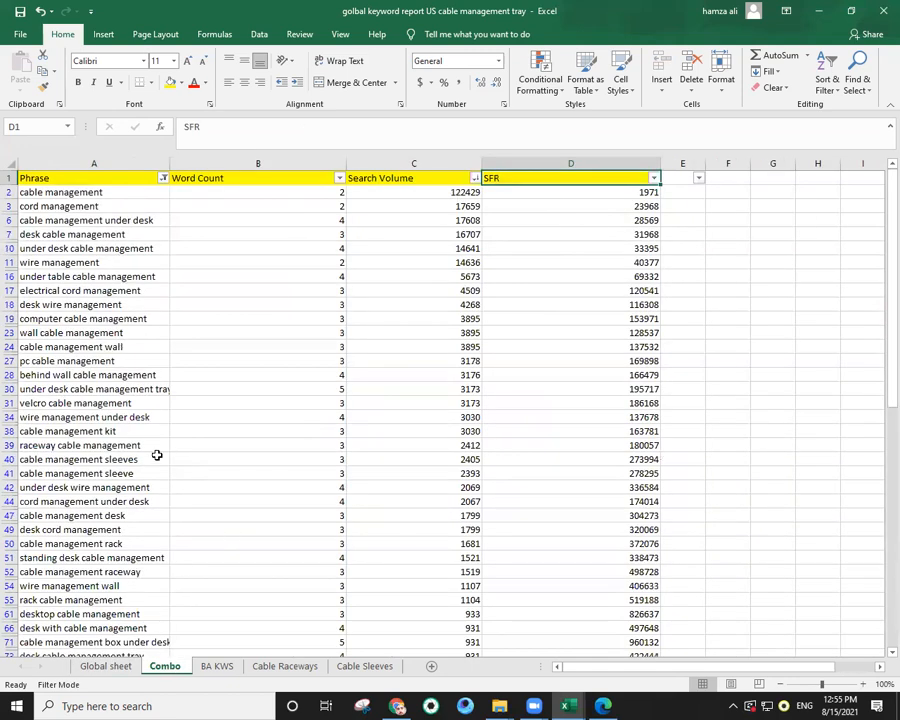
# Try to narrow the Phrase text filter to phrases containing "management" and also "cable", and check the filtered list.
pyautogui.click(163, 178)
pyautogui.moveTo(151, 289)
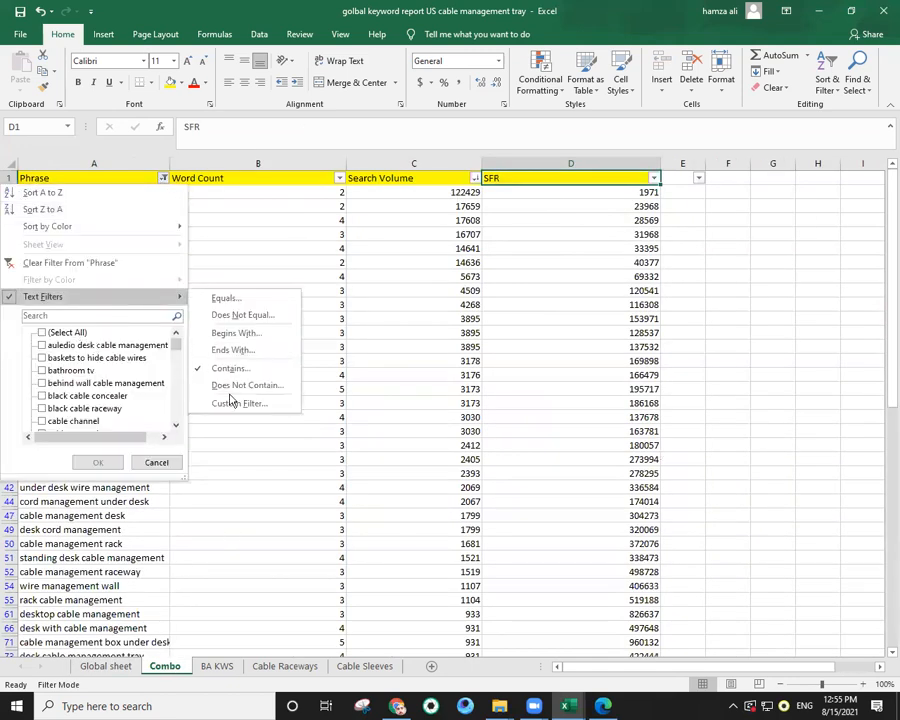
pyautogui.click(232, 366)
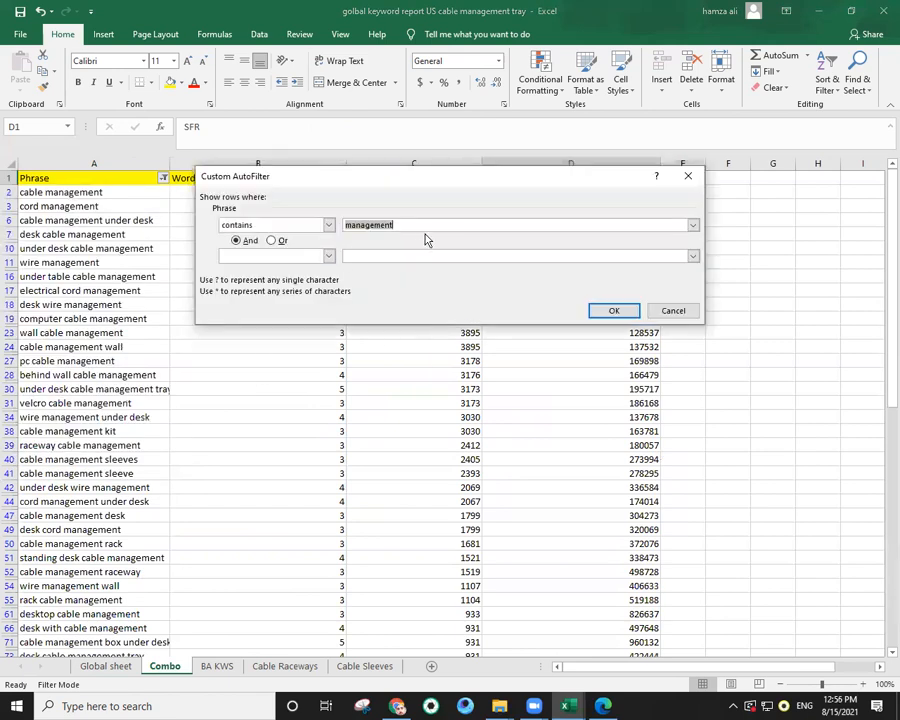
pyautogui.click(434, 228)
pyautogui.click(386, 259)
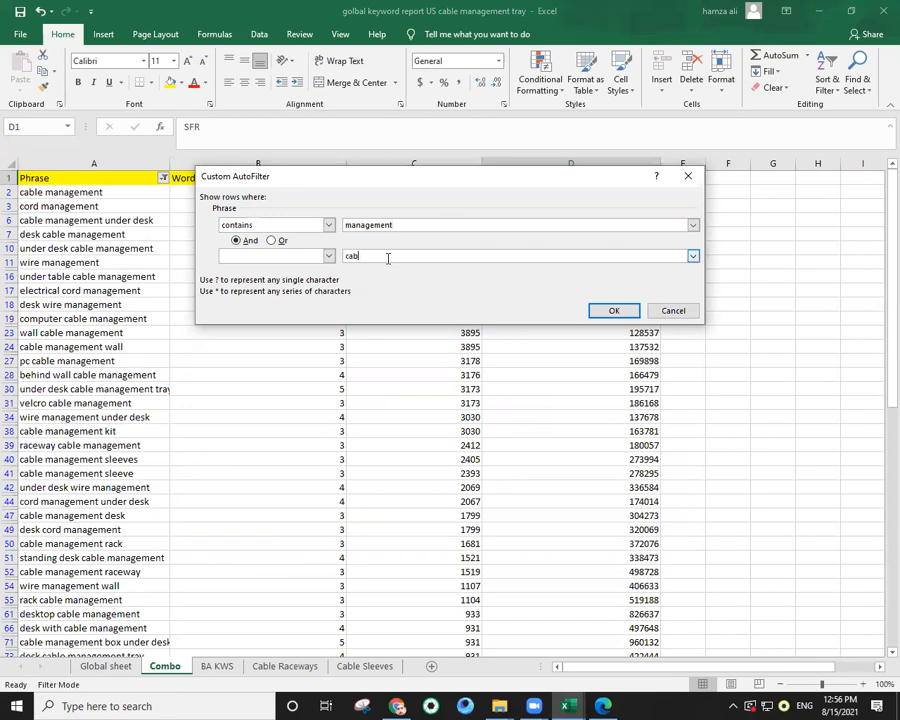
pyautogui.write('cable')
pyautogui.click(619, 310)
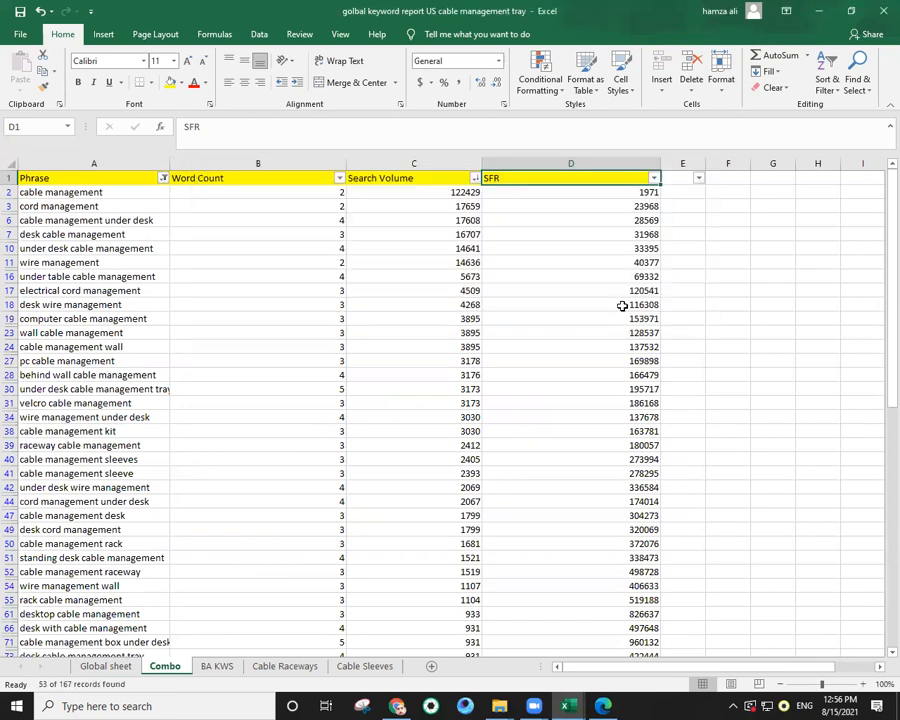
pyautogui.scroll(-2, 95, 262)
pyautogui.scroll(3, 90, 398)
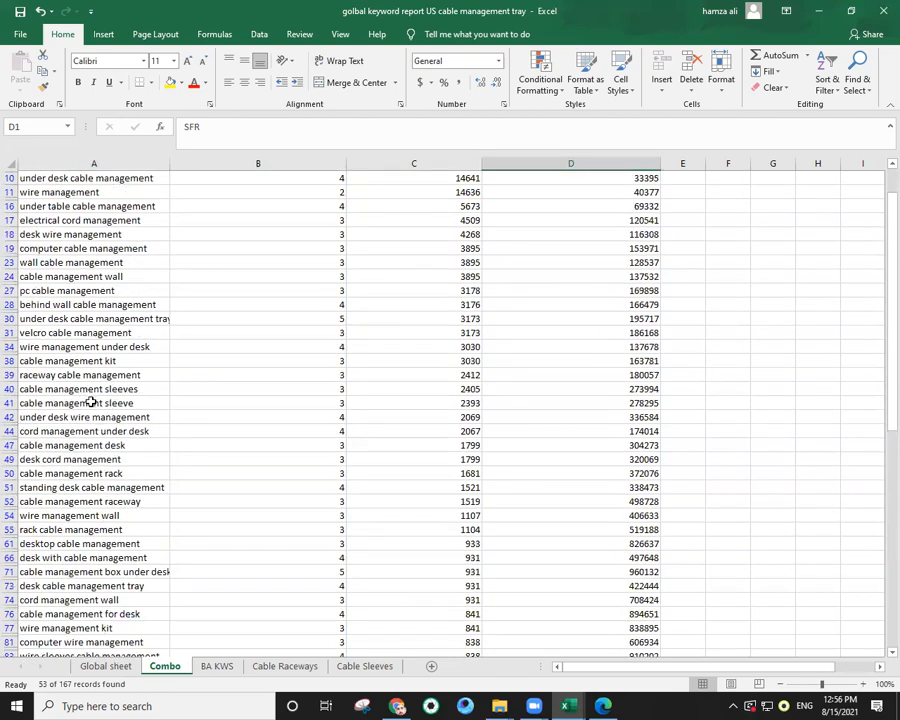
pyautogui.moveTo(74, 189); pyautogui.dragTo(125, 175)
pyautogui.click(155, 350)
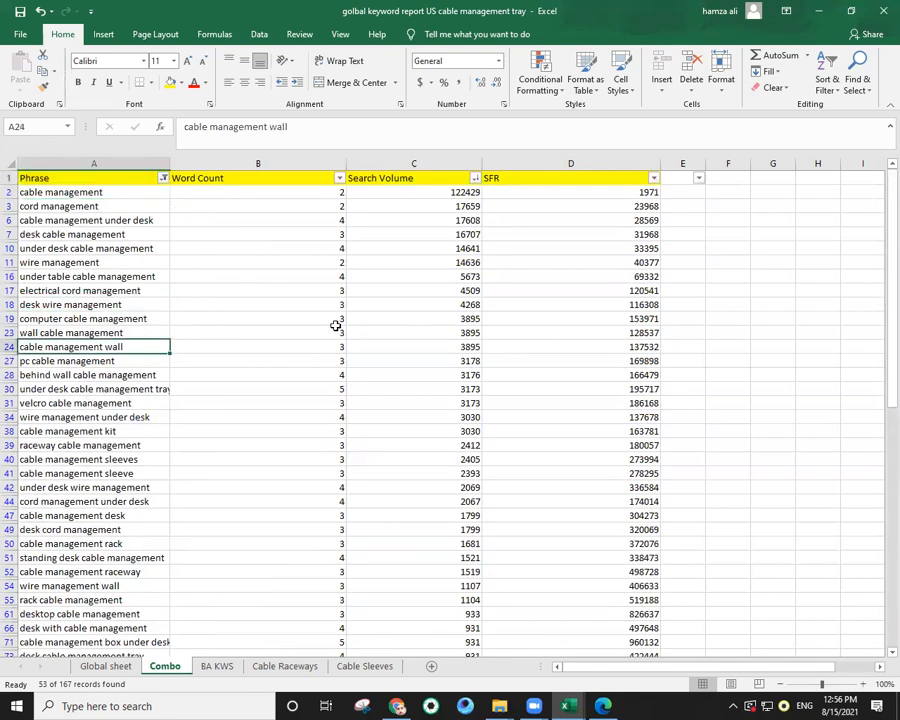
# Clear the filter from the Phrase column.
pyautogui.click(163, 178)
pyautogui.click(54, 263)
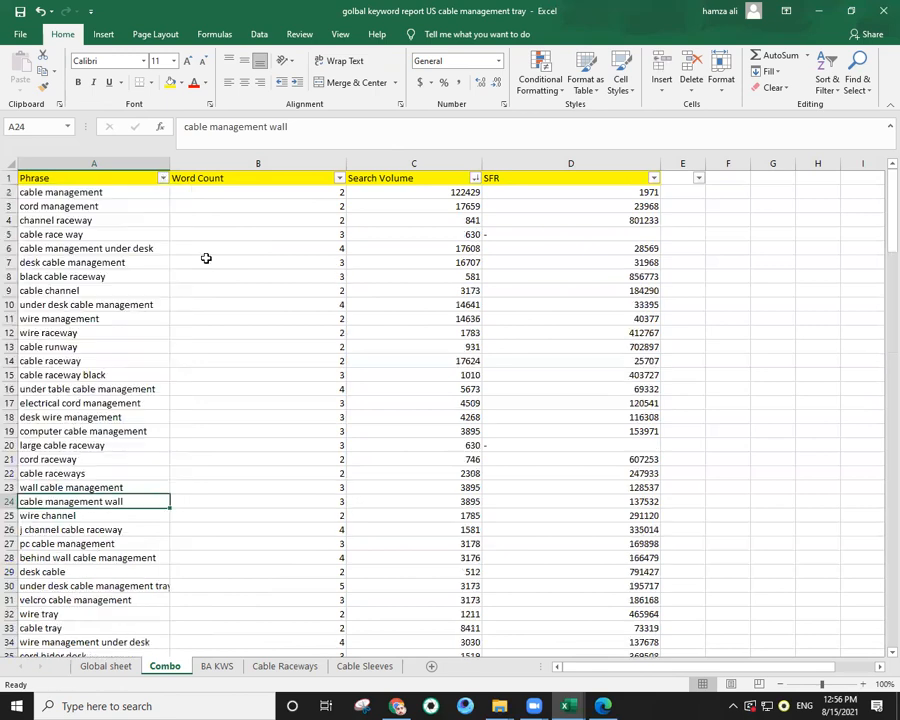
pyautogui.click(475, 178)
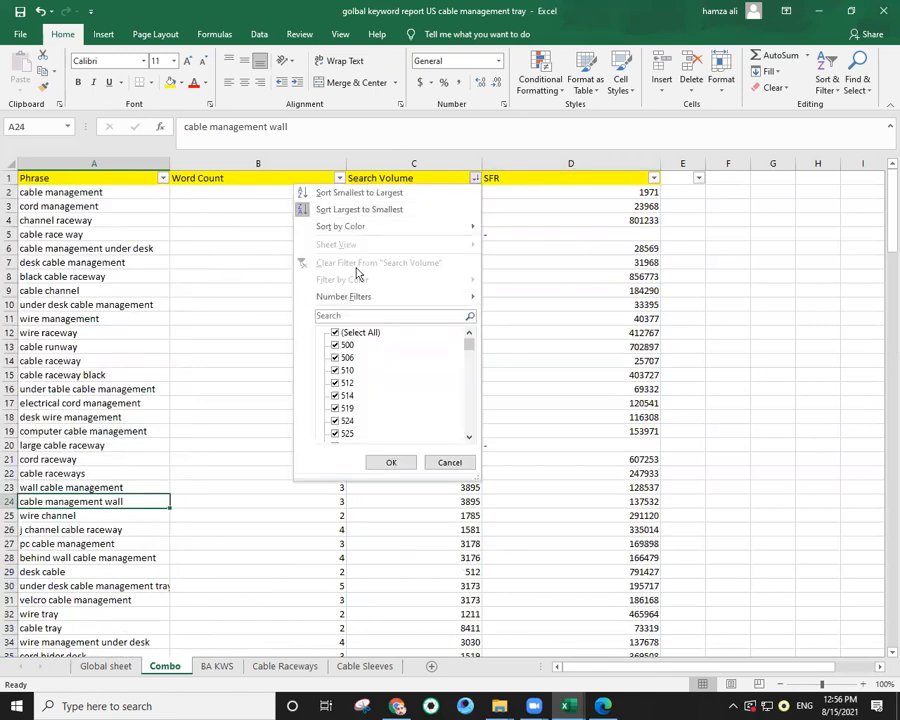
pyautogui.press('Escape')
# Insert a blank row above the headers and total the visible search volumes in C1 with =SUBTOTAL(9,C3:C169).
pyautogui.rightClick(12, 178)
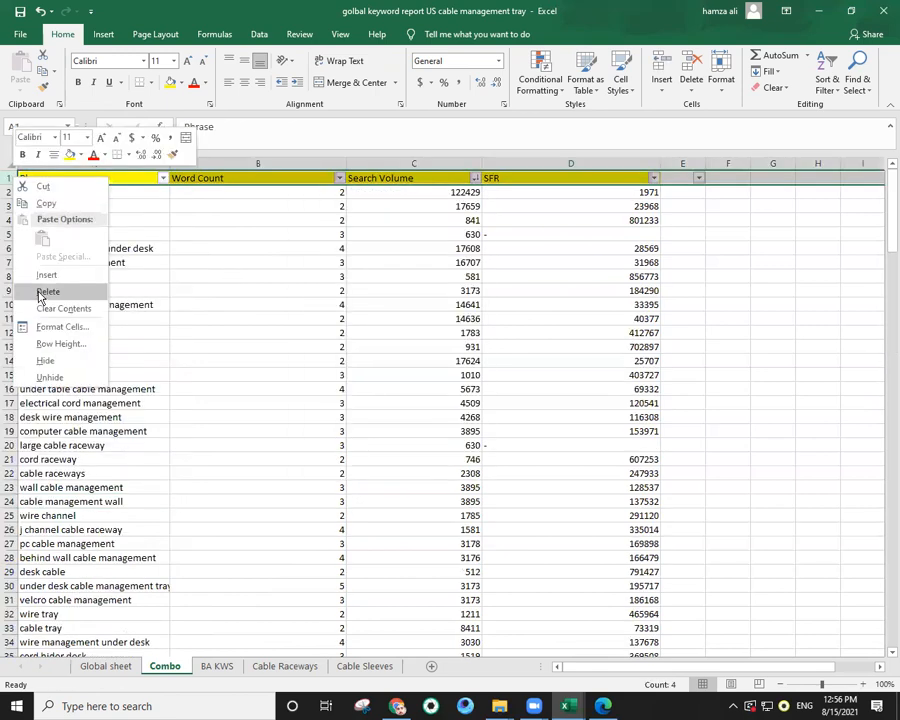
pyautogui.click(48, 272)
pyautogui.doubleClick(381, 181)
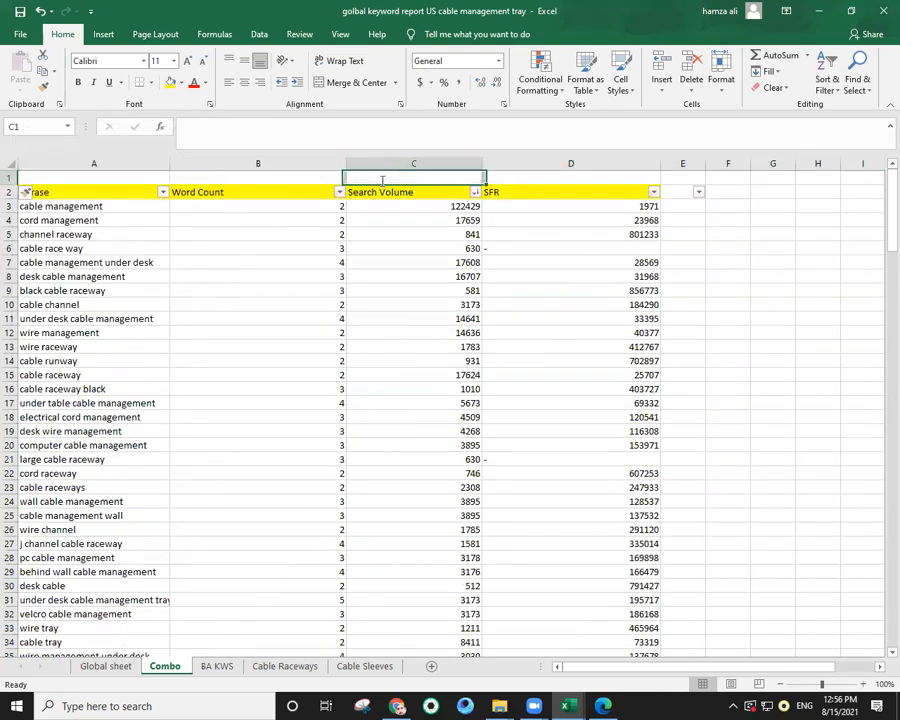
pyautogui.write('=')
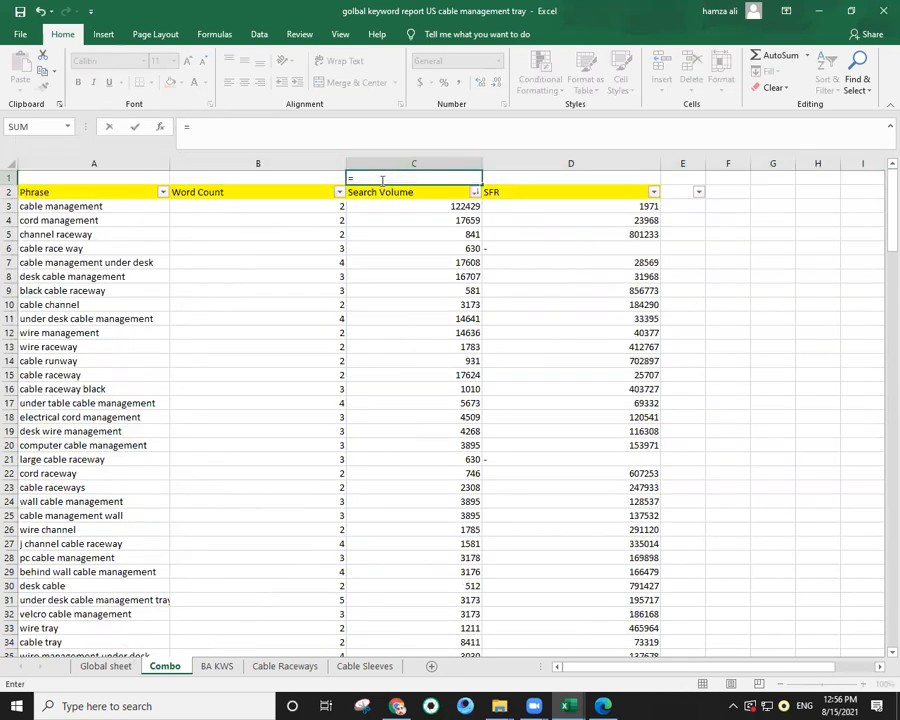
pyautogui.write('sub')
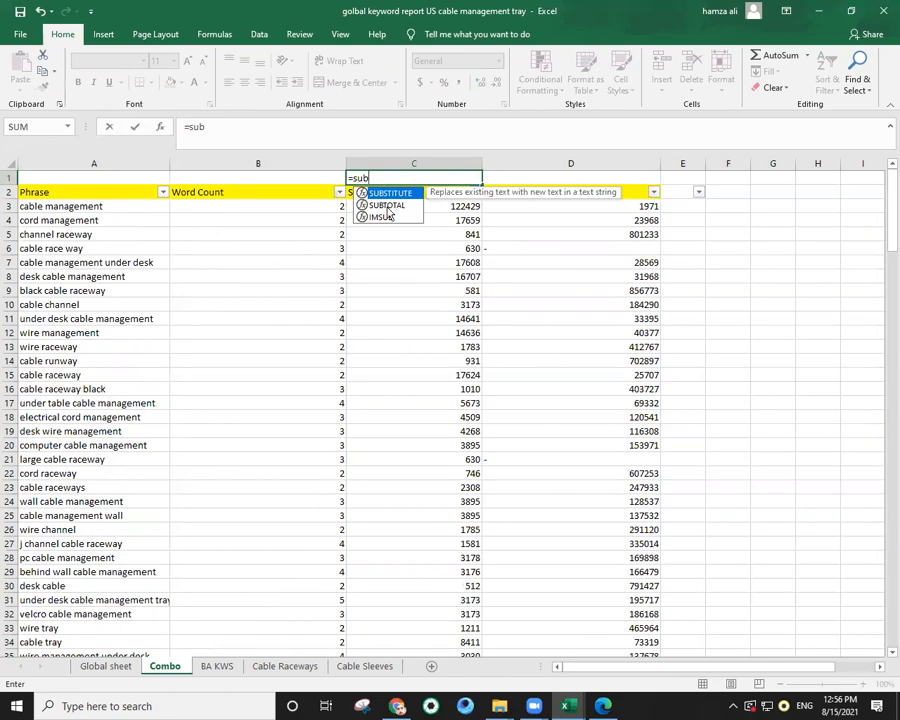
pyautogui.doubleClick(387, 206)
pyautogui.doubleClick(432, 297)
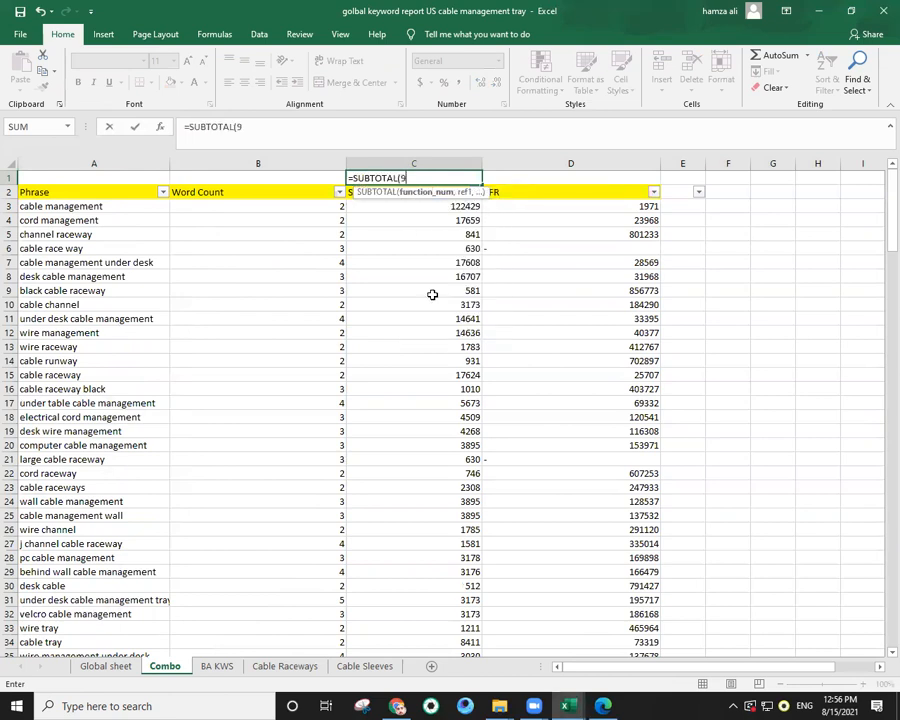
pyautogui.write(',')
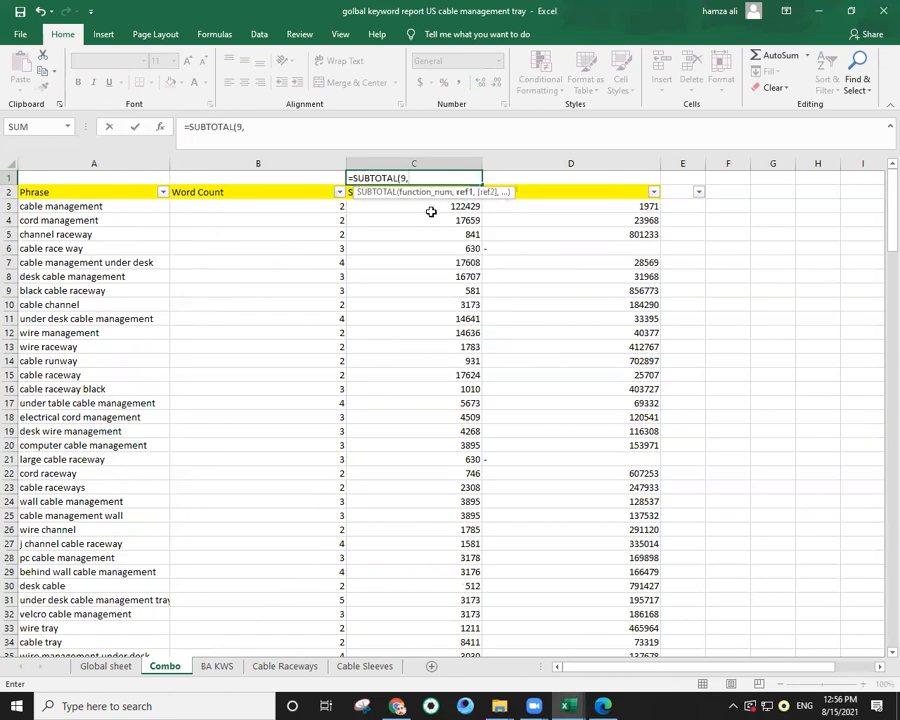
pyautogui.click(454, 206)
pyautogui.hotkey('ctrl', 'shift', 'Down')
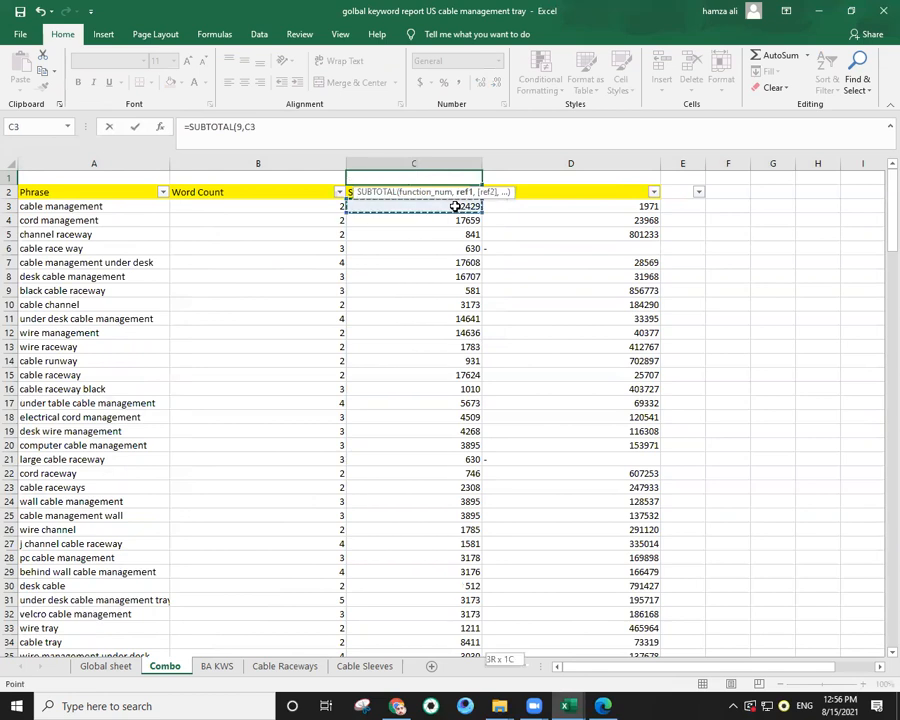
pyautogui.moveTo(885, 594); pyautogui.dragTo(890, 182)
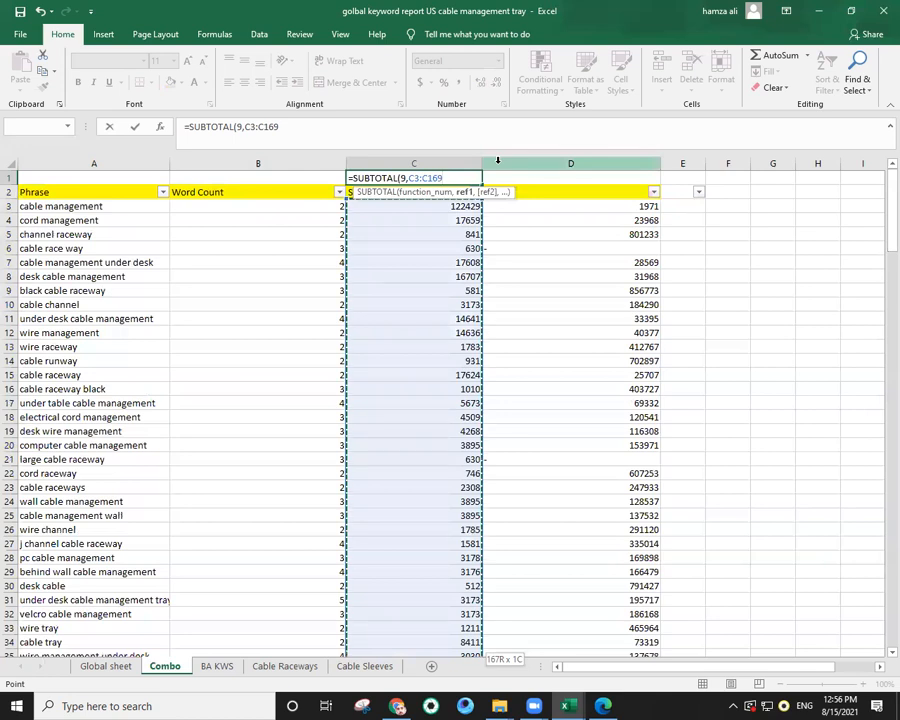
pyautogui.press('Return')
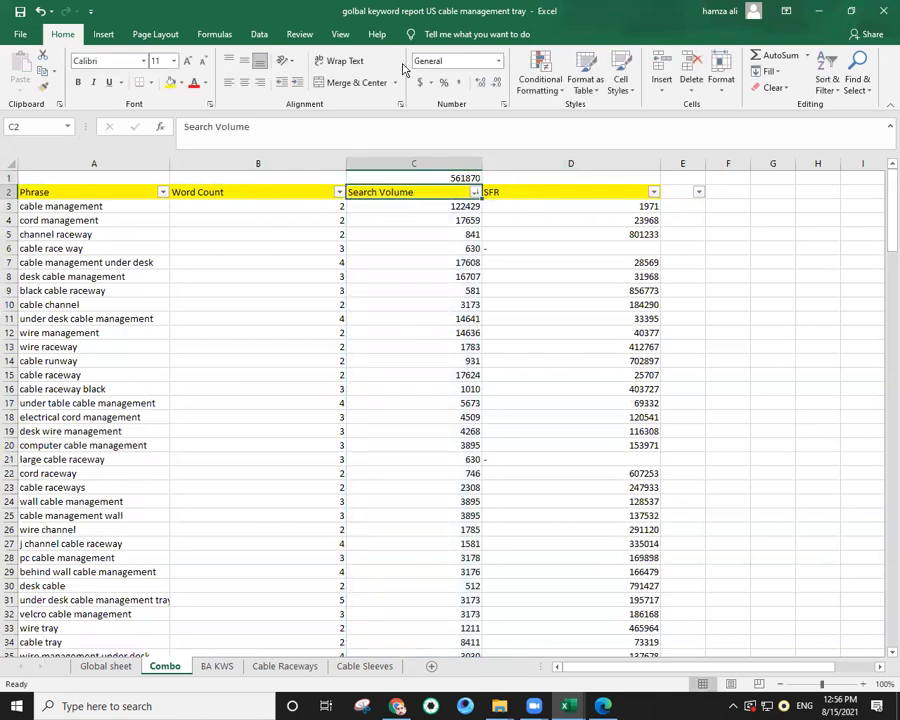
pyautogui.press('Up')
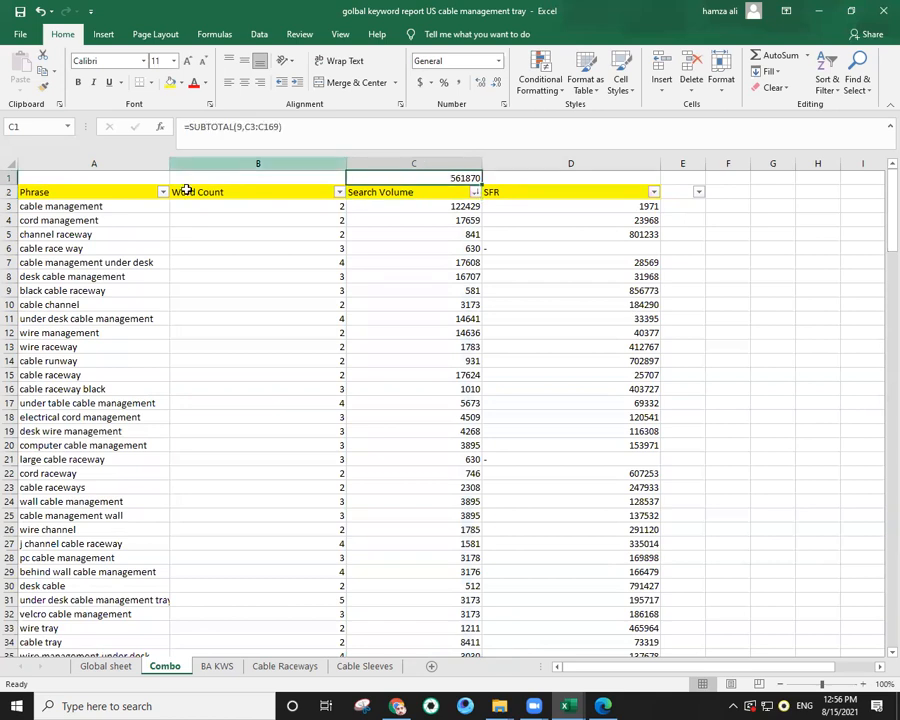
# Filter the Phrase column with a text filter to phrases containing "management" again.
pyautogui.click(162, 192)
pyautogui.moveTo(110, 311)
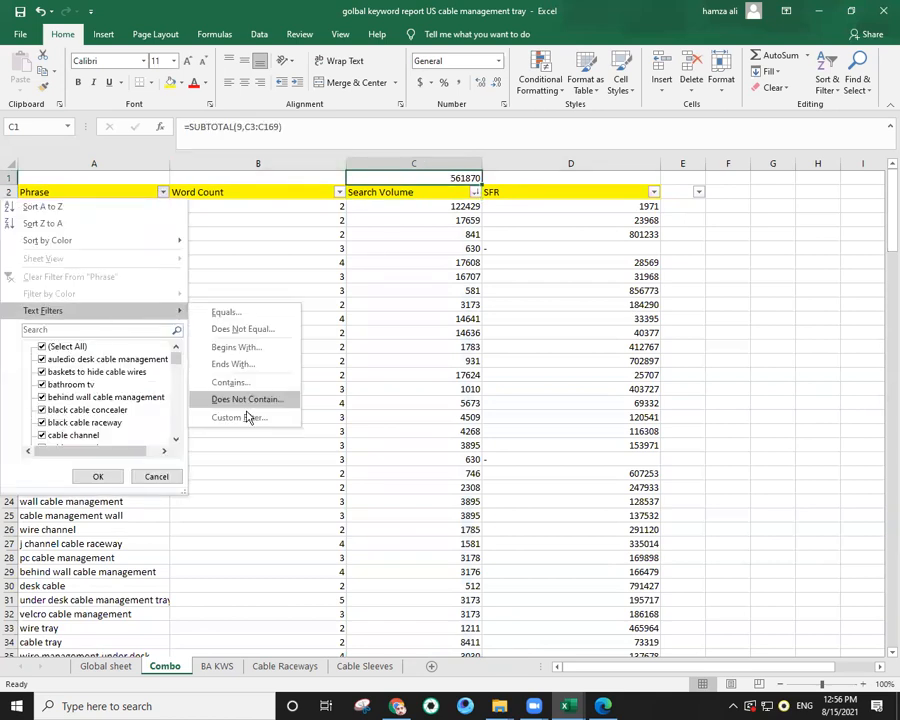
pyautogui.click(240, 378)
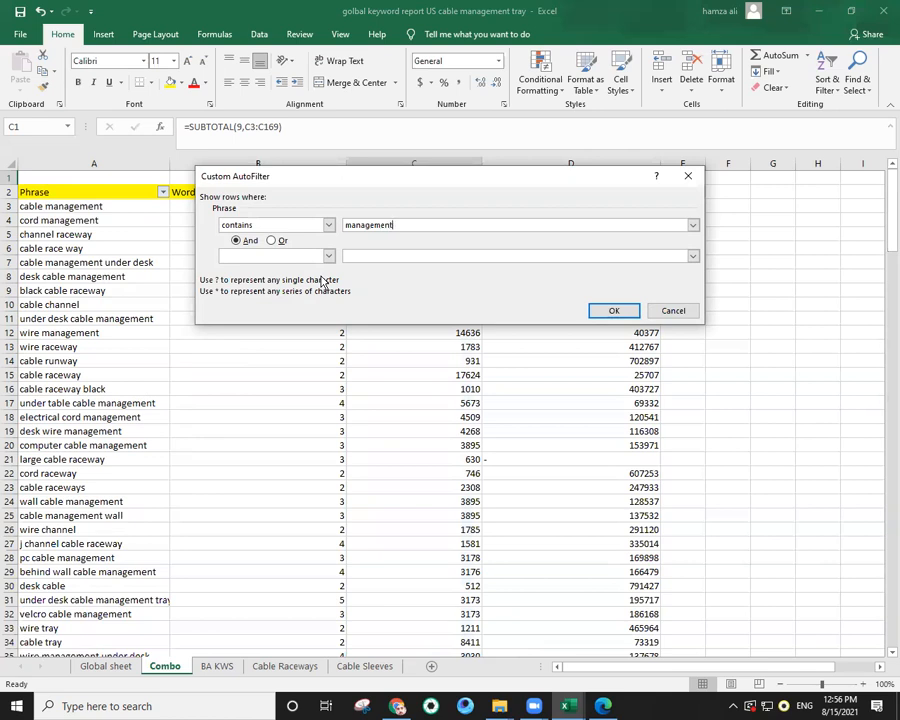
pyautogui.click(617, 311)
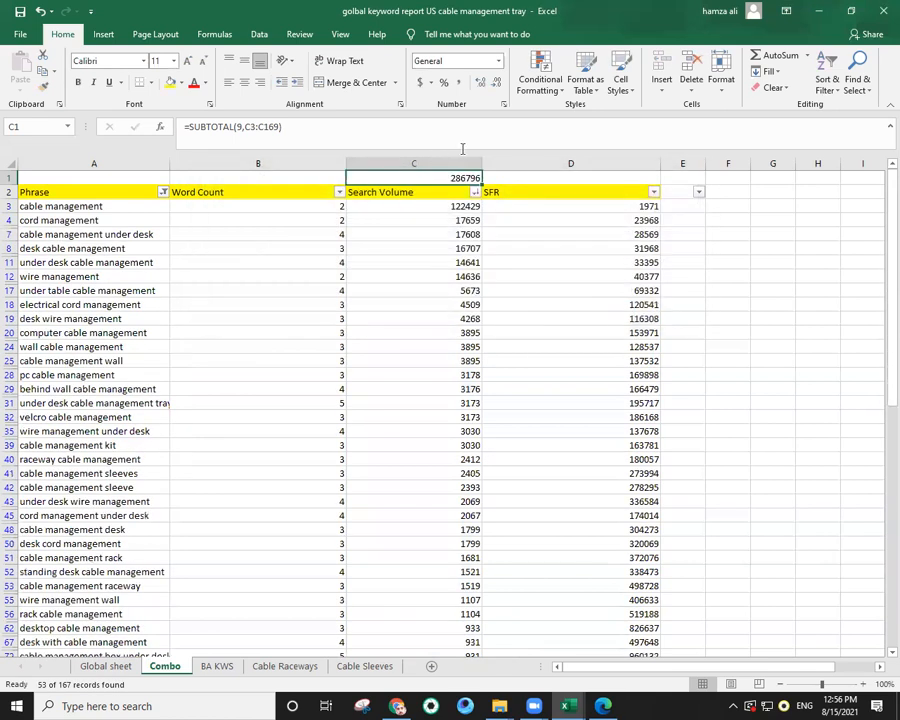
# Review the filtered phrases with their word counts, search volumes and SFR on the Combo sheet, glancing at the BA KWS sheet in between.
pyautogui.scroll(-1, 185, 322)
pyautogui.scroll(1, 248, 480)
pyautogui.scroll(-2, 549, 272)
pyautogui.scroll(2, 542, 328)
pyautogui.scroll(-1, 685, 549)
pyautogui.scroll(1, 576, 554)
pyautogui.click(684, 189)
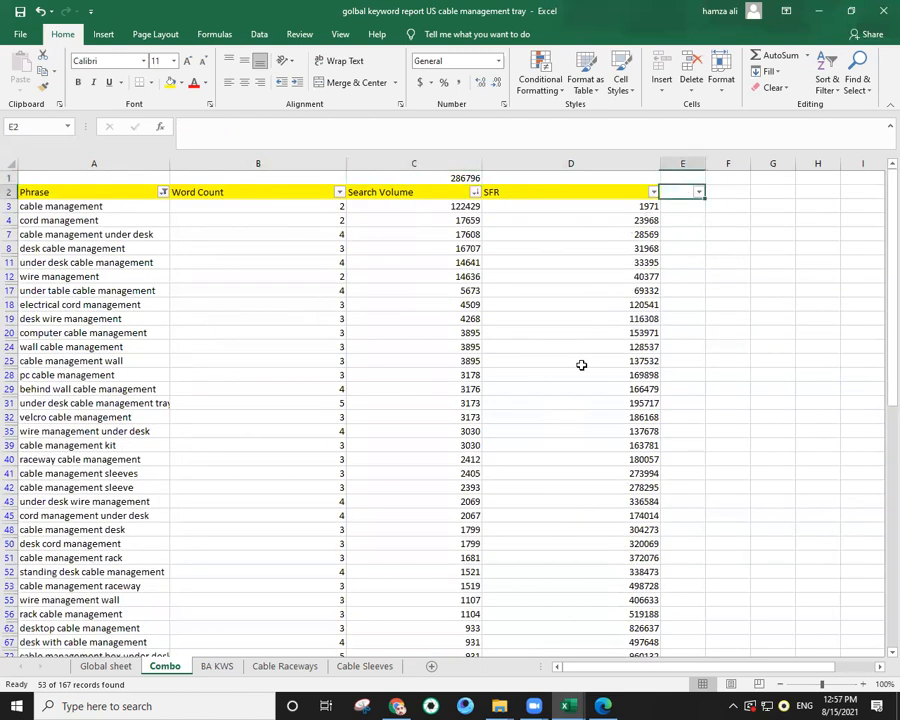
pyautogui.click(262, 667)
pyautogui.click(215, 668)
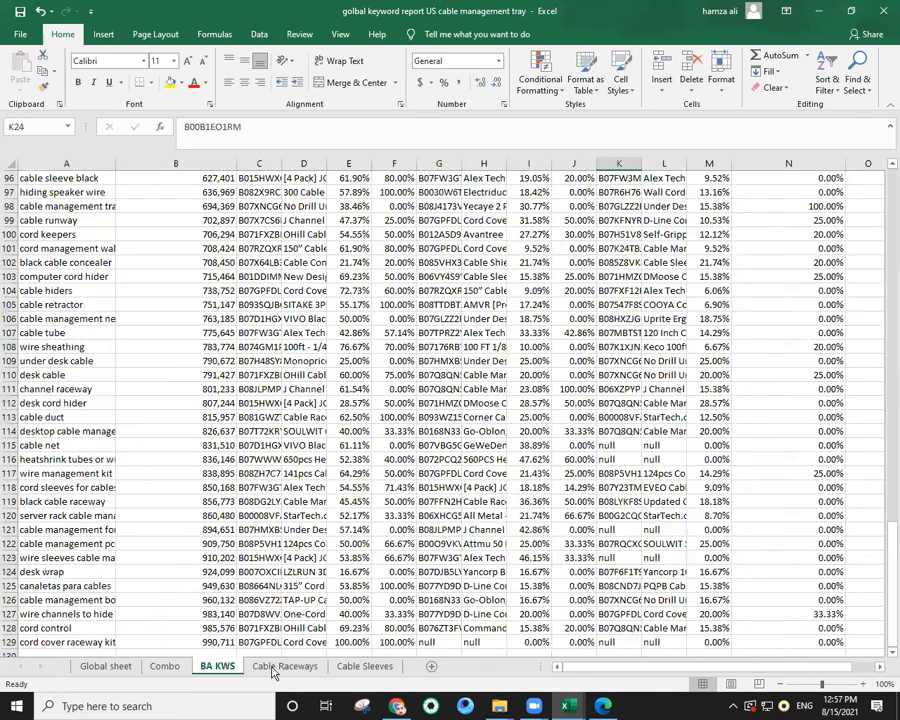
pyautogui.click(160, 668)
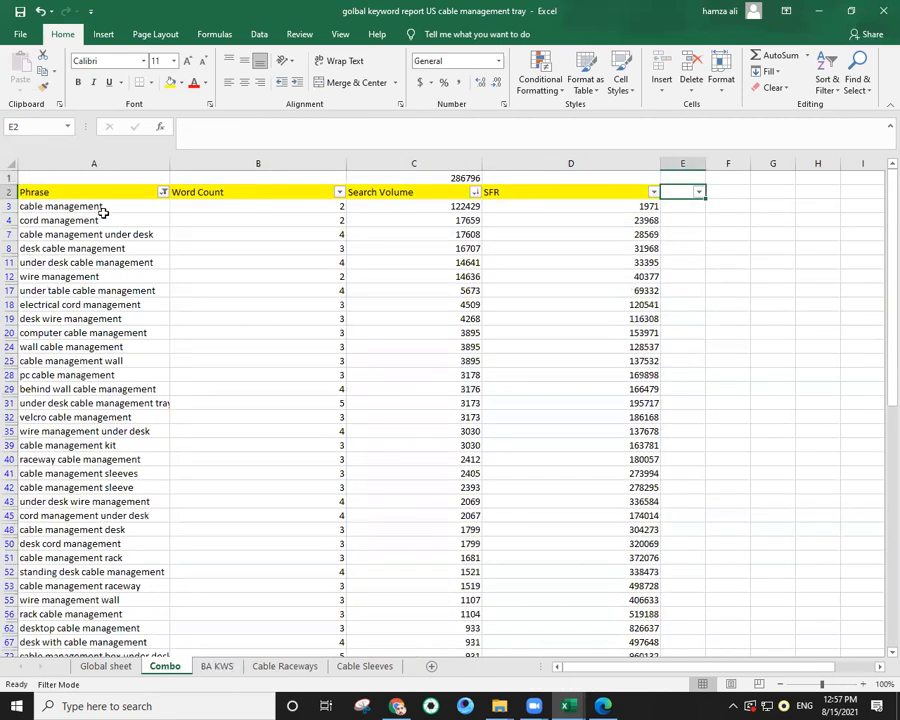
pyautogui.scroll(-2, 410, 505)
pyautogui.scroll(-1, 400, 470)
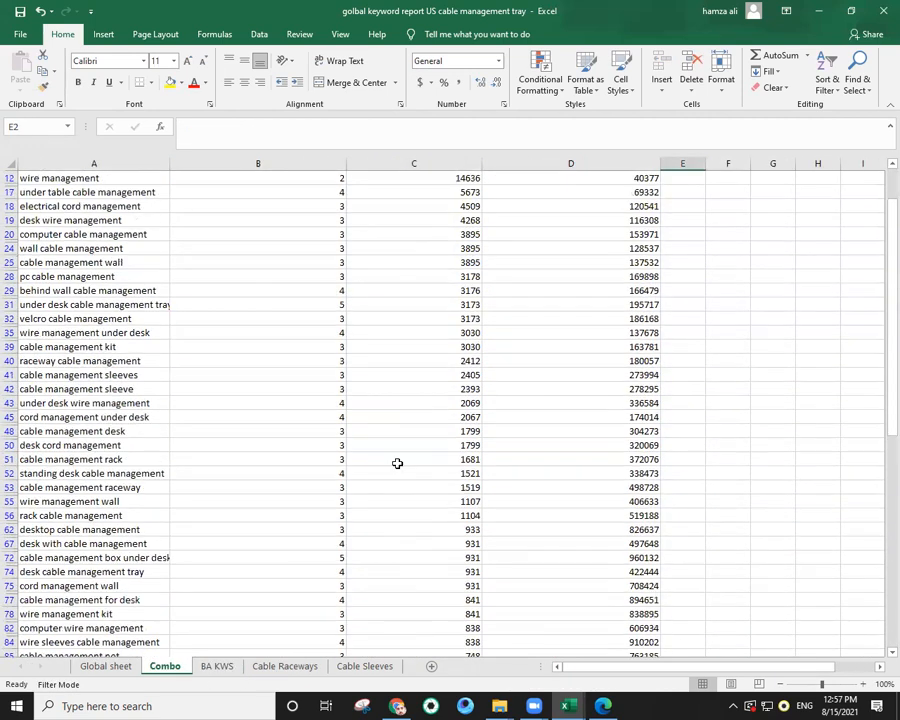
pyautogui.scroll(3, 398, 460)
pyautogui.scroll(-2, 612, 300)
pyautogui.scroll(2, 598, 278)
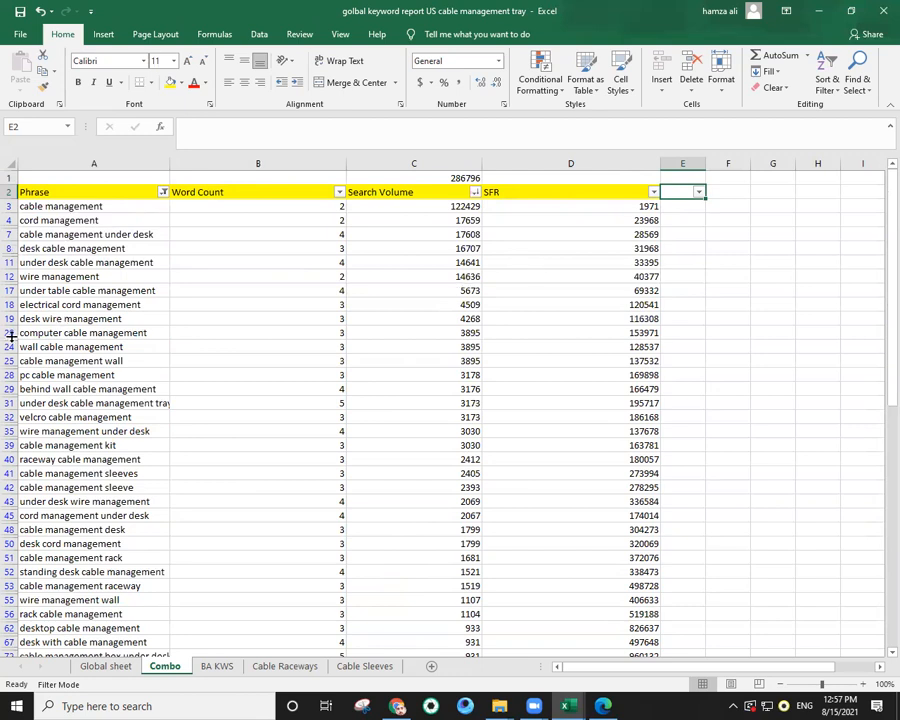
# Look through the BA KWS, Cable Raceways and Cable Sleeves sheets as keyword sources, and return to the Combo sheet.
pyautogui.click(216, 666)
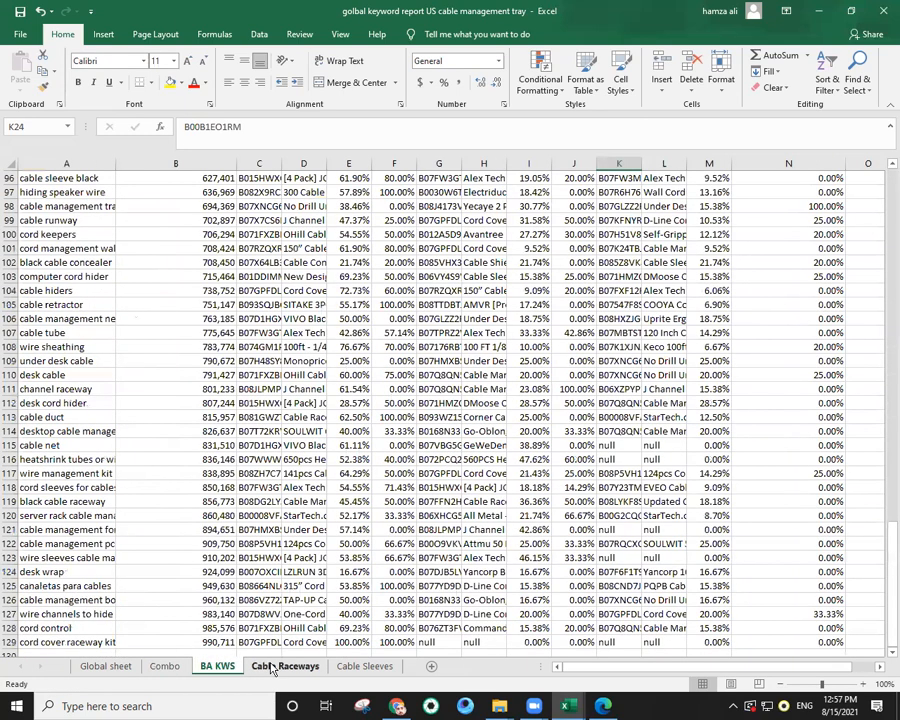
pyautogui.click(272, 668)
pyautogui.moveTo(480, 193); pyautogui.dragTo(300, 668)
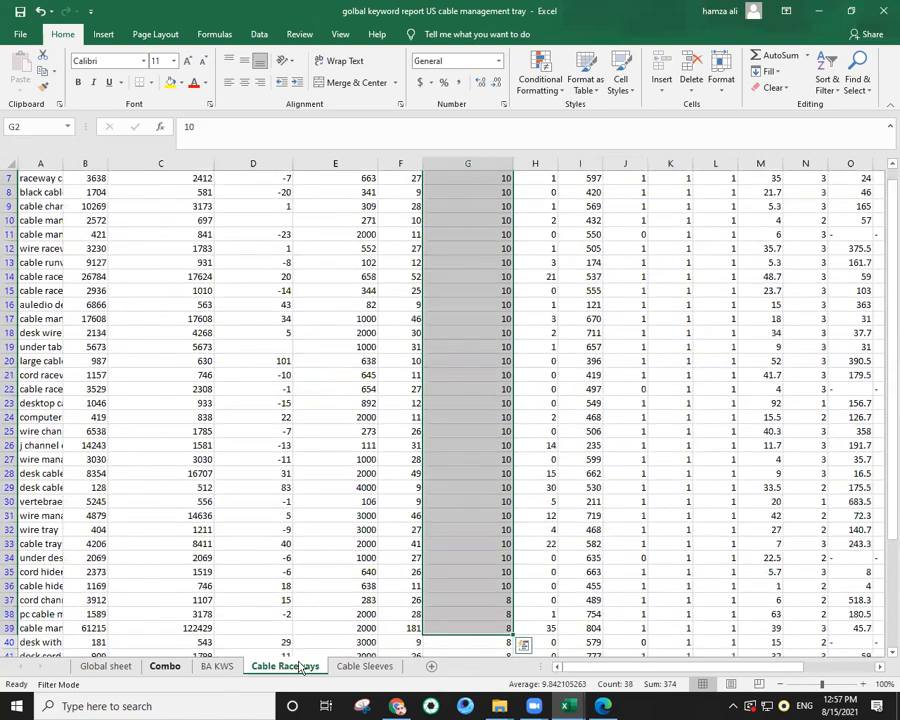
pyautogui.click(366, 667)
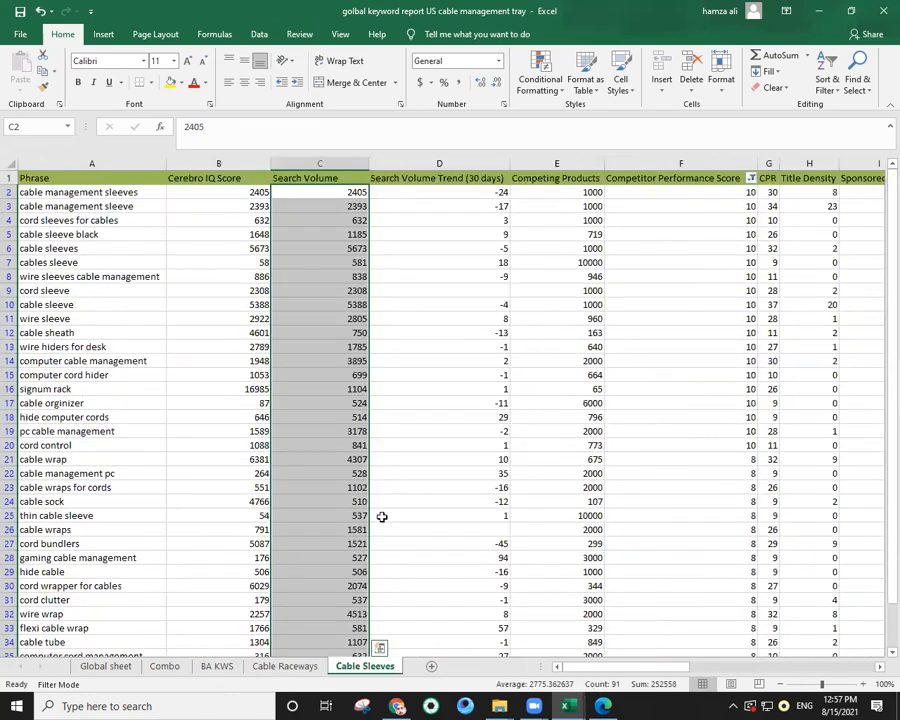
pyautogui.click(284, 666)
pyautogui.scroll(1, 389, 290)
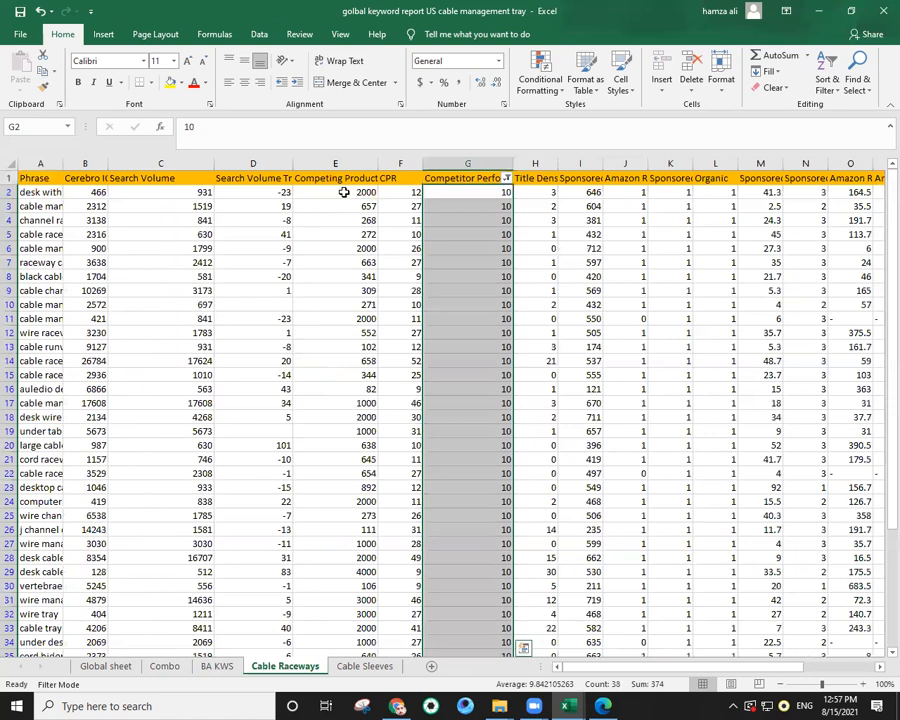
pyautogui.moveTo(343, 192); pyautogui.dragTo(340, 640)
pyautogui.click(164, 666)
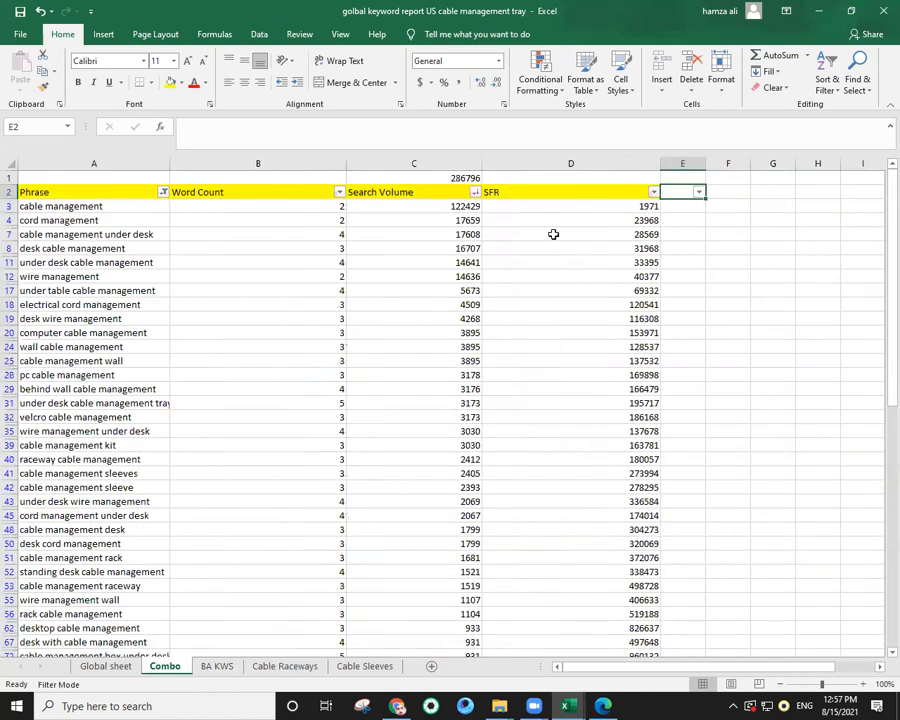
# Widen columns E, D, C and A on the Combo sheet so the full phrases fit.
pyautogui.click(679, 210)
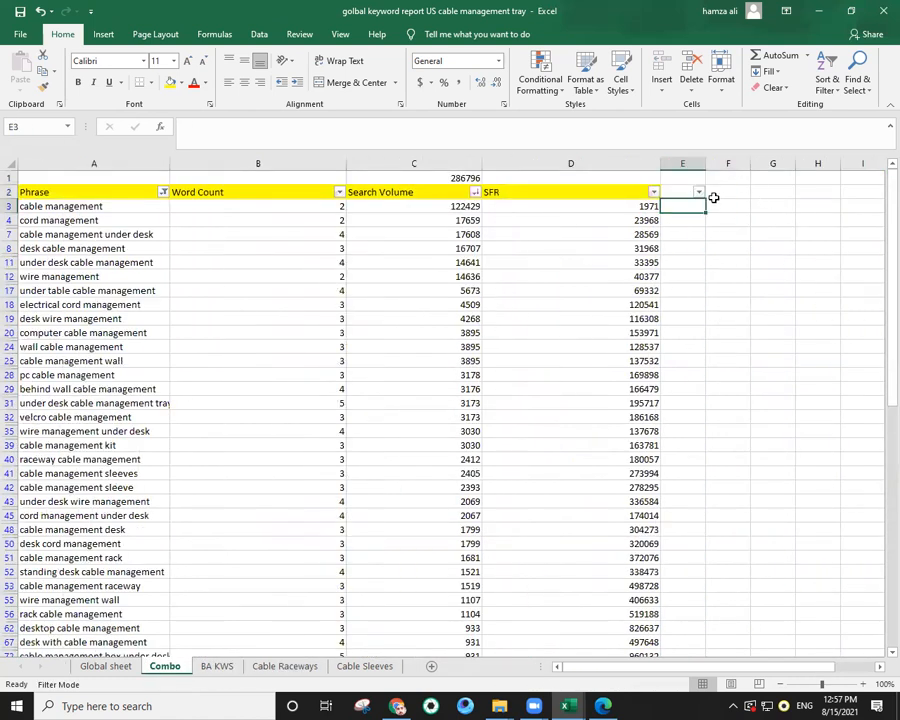
pyautogui.moveTo(706, 167); pyautogui.dragTo(719, 195)
pyautogui.click(709, 234)
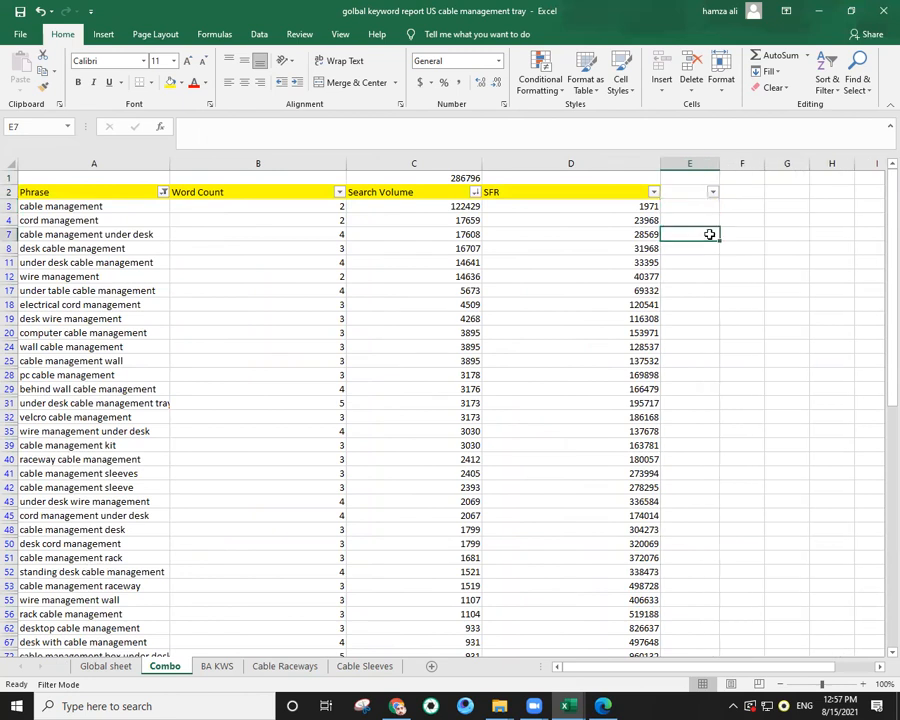
pyautogui.click(677, 189)
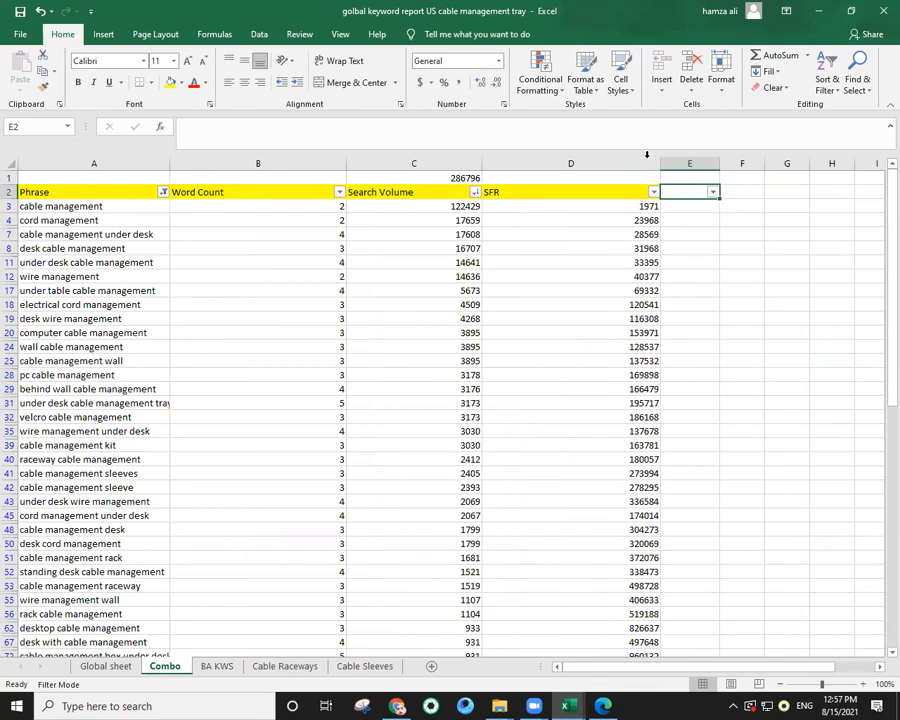
pyautogui.moveTo(659, 163); pyautogui.dragTo(676, 163)
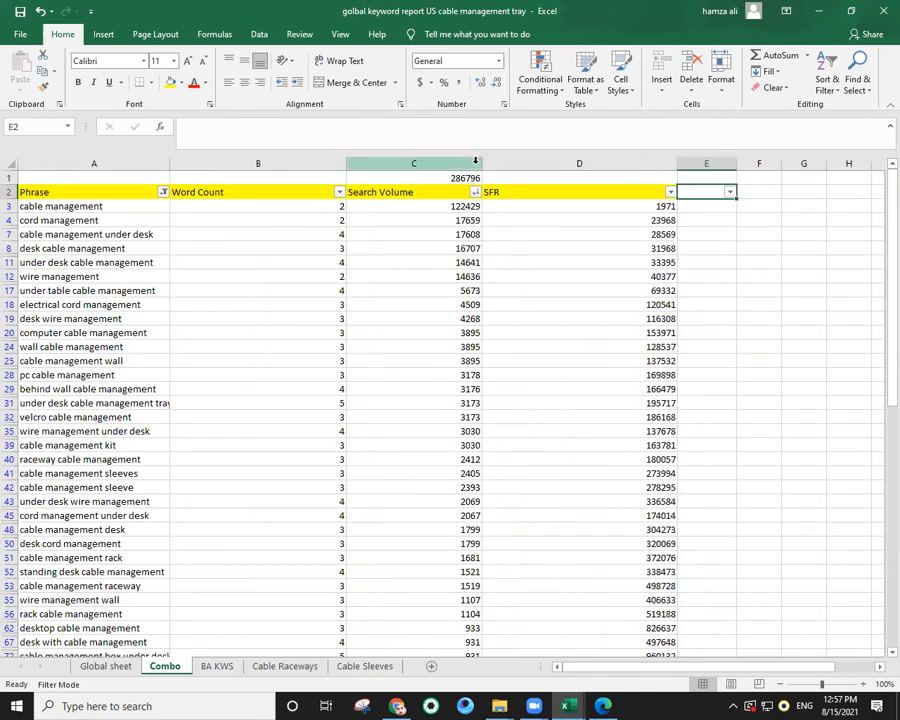
pyautogui.moveTo(484, 165); pyautogui.dragTo(511, 168)
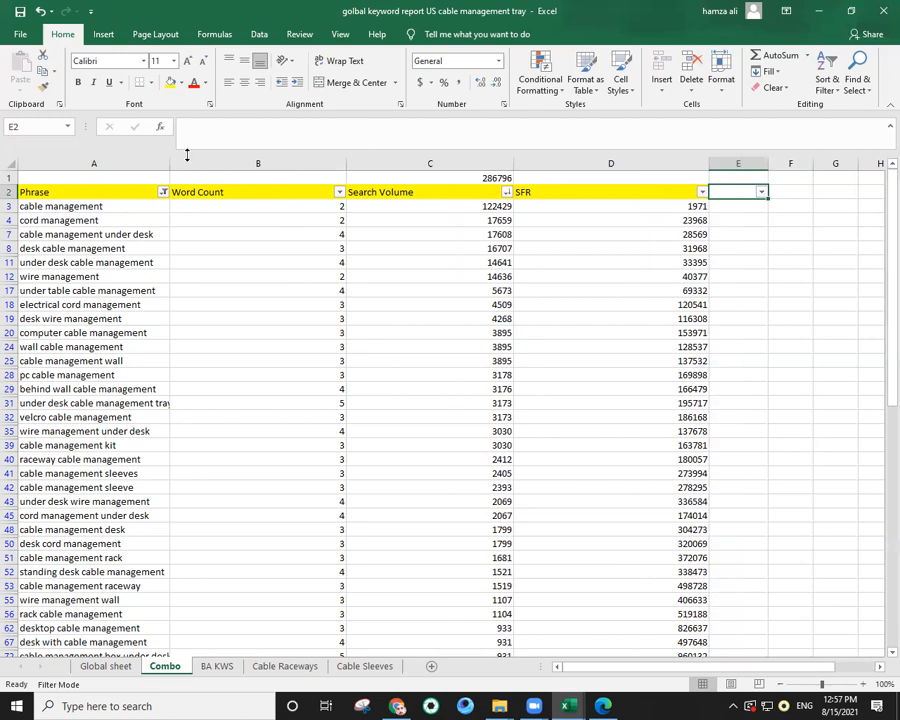
pyautogui.moveTo(168, 158); pyautogui.dragTo(182, 161)
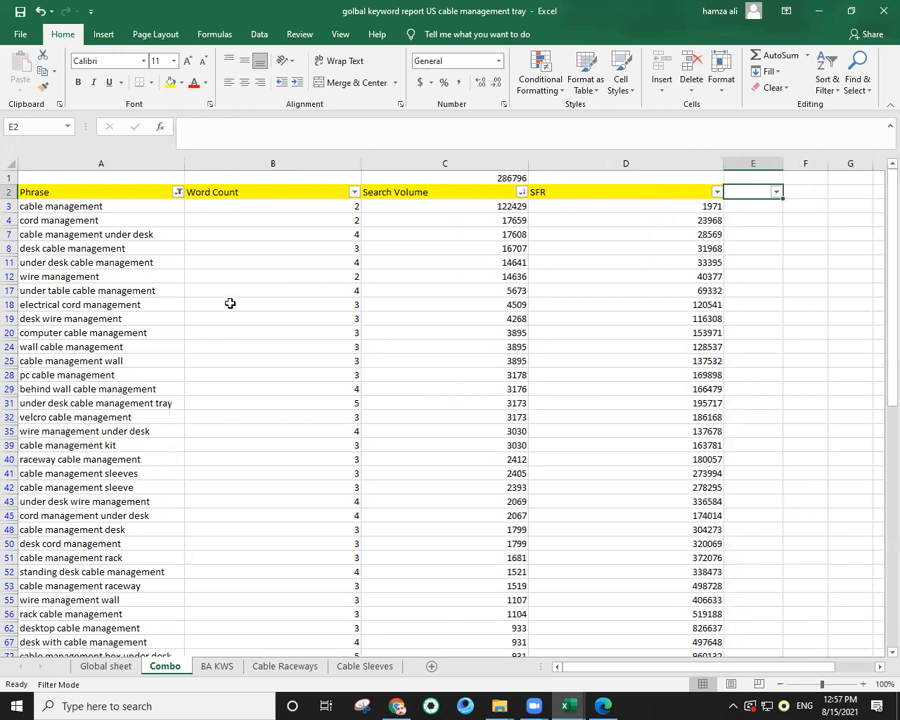
pyautogui.click(282, 406)
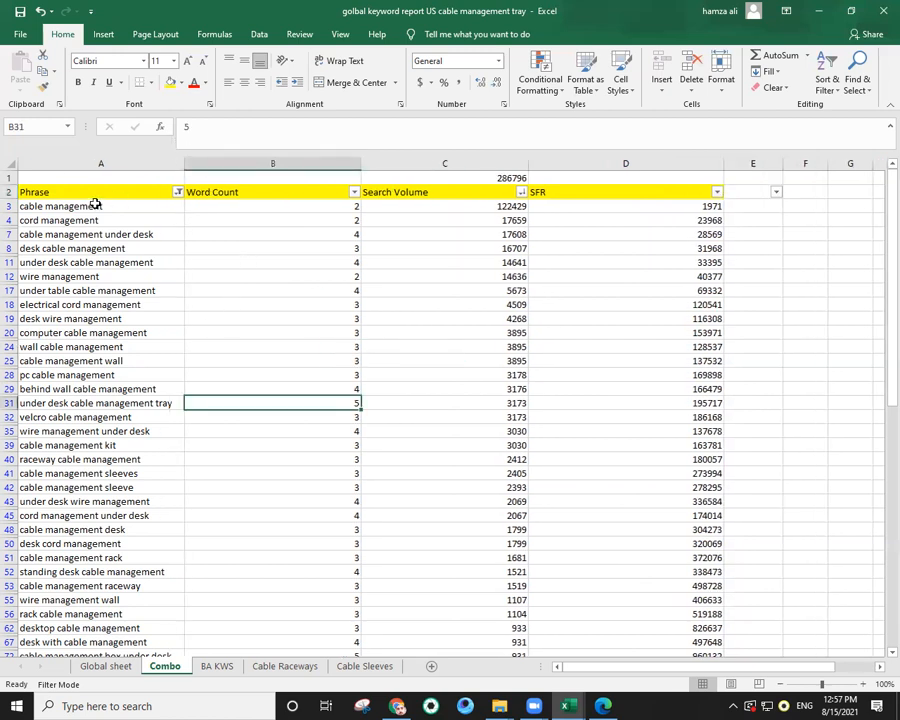
# Highlight the Combo header row for review, and check the Global sheet and the BA KWS sheet.
pyautogui.moveTo(93, 195); pyautogui.dragTo(630, 192)
pyautogui.click(222, 498)
pyautogui.click(106, 666)
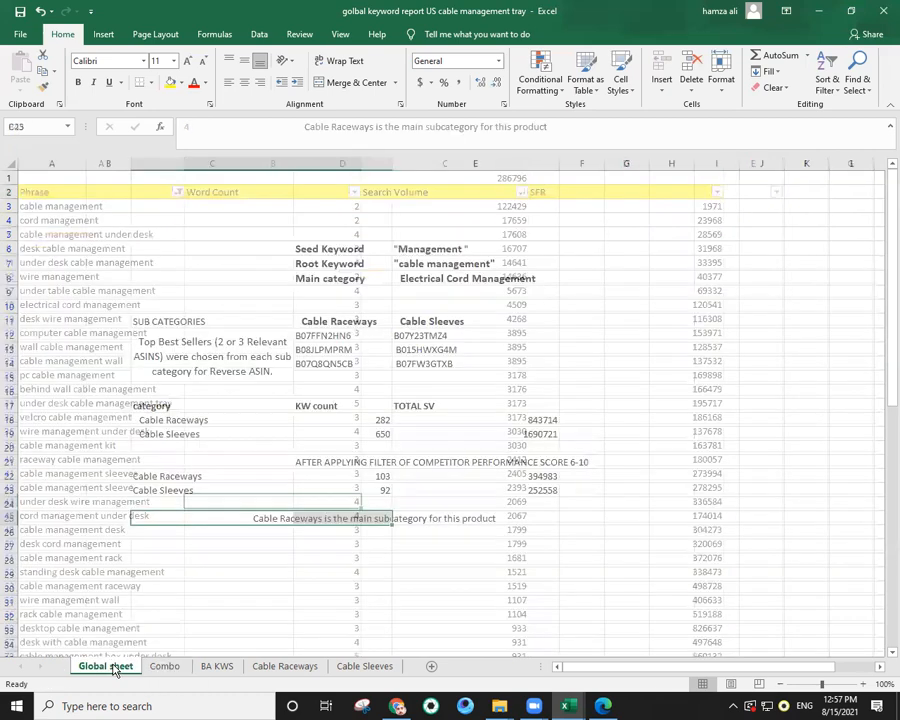
pyautogui.click(225, 666)
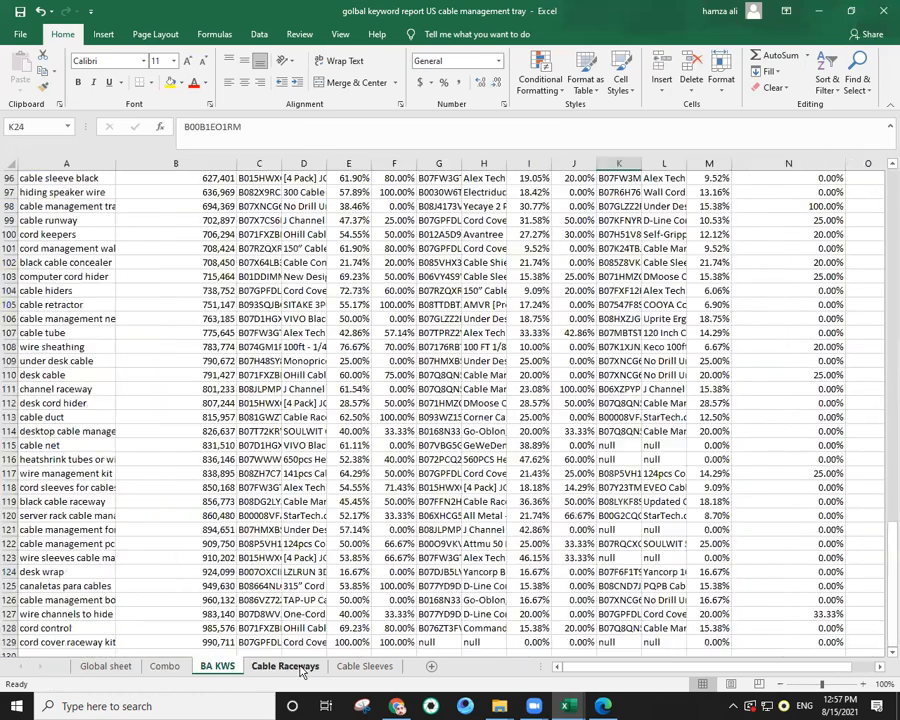
# Return to the Combo sheet, go over its headers from Phrase to SFR, and slightly widen the empty column E.
pyautogui.click(160, 668)
pyautogui.click(329, 359)
pyautogui.moveTo(86, 194); pyautogui.dragTo(598, 193)
pyautogui.click(709, 320)
pyautogui.moveTo(785, 165); pyautogui.dragTo(791, 163)
pyautogui.click(577, 276)
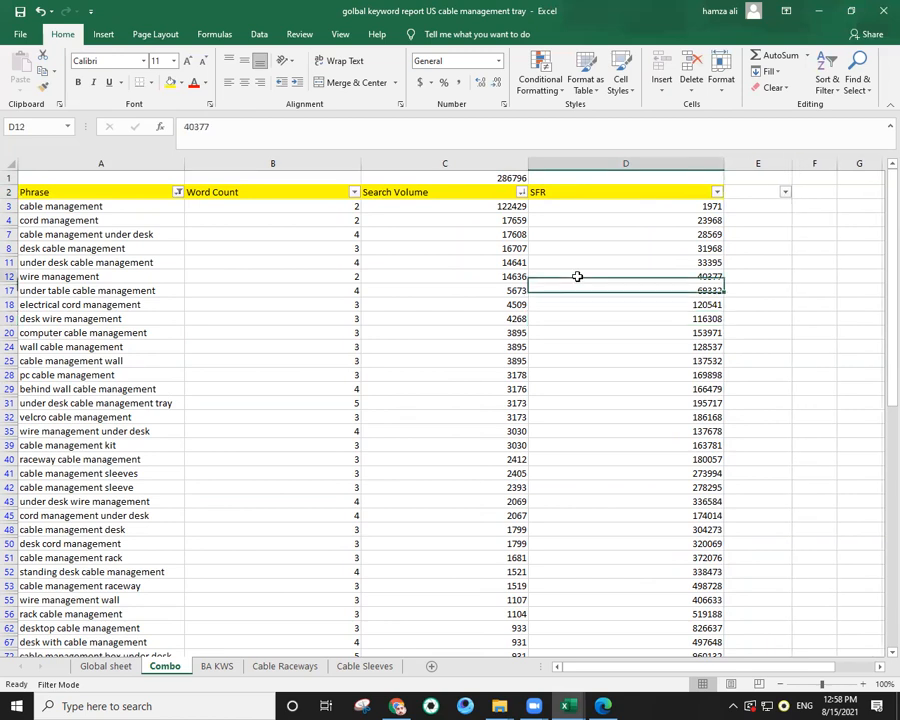
# Go over the Search Volume, Word Count and SFR headers and slightly widen the SFR column.
pyautogui.click(434, 195)
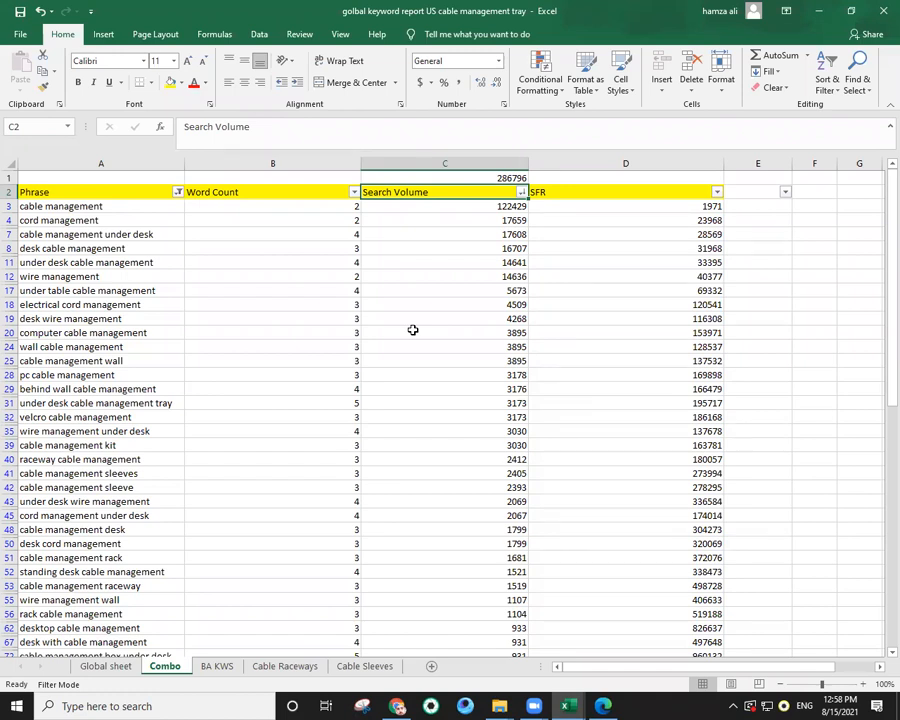
pyautogui.click(267, 195)
pyautogui.click(370, 203)
pyautogui.click(398, 190)
pyautogui.click(600, 195)
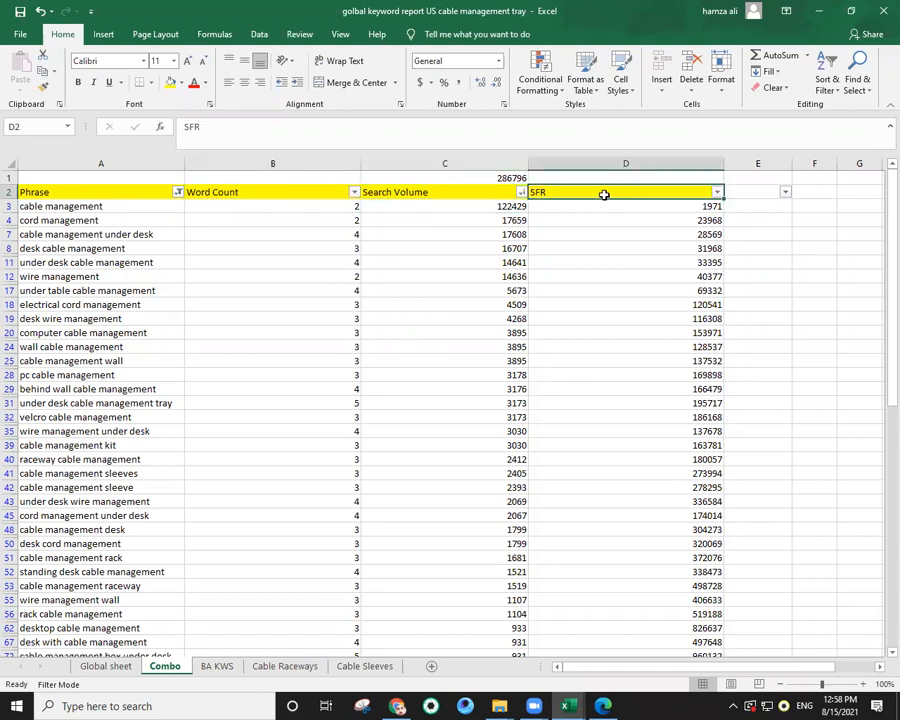
pyautogui.moveTo(724, 160); pyautogui.dragTo(732, 162)
pyautogui.click(554, 277)
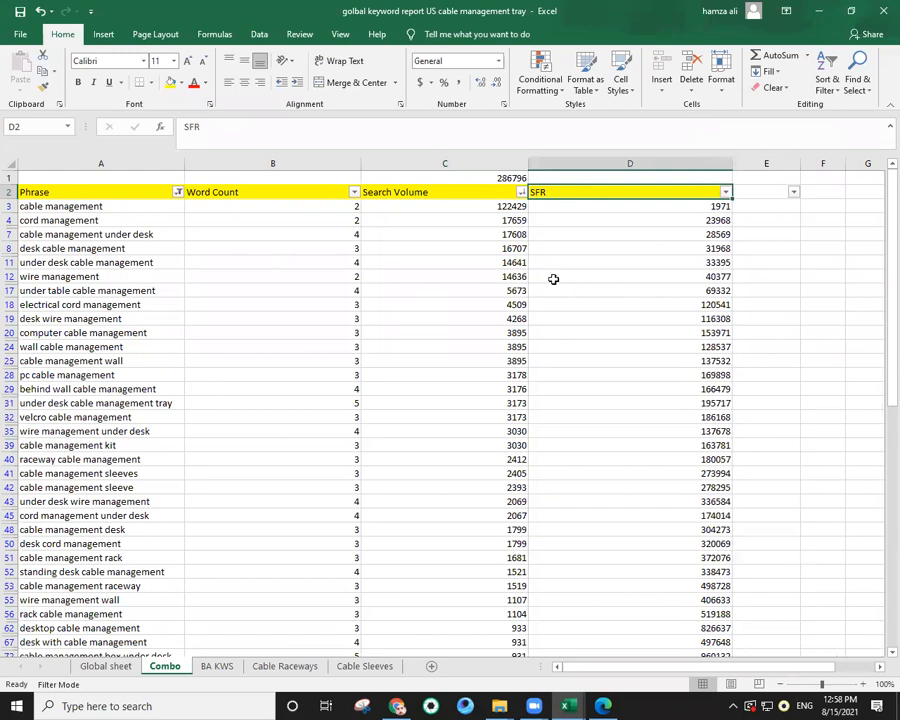
# Go through the Phrase, Word Count, Search Volume and SFR headers of the Combo sheet one by one.
pyautogui.click(418, 196)
pyautogui.click(249, 188)
pyautogui.click(90, 189)
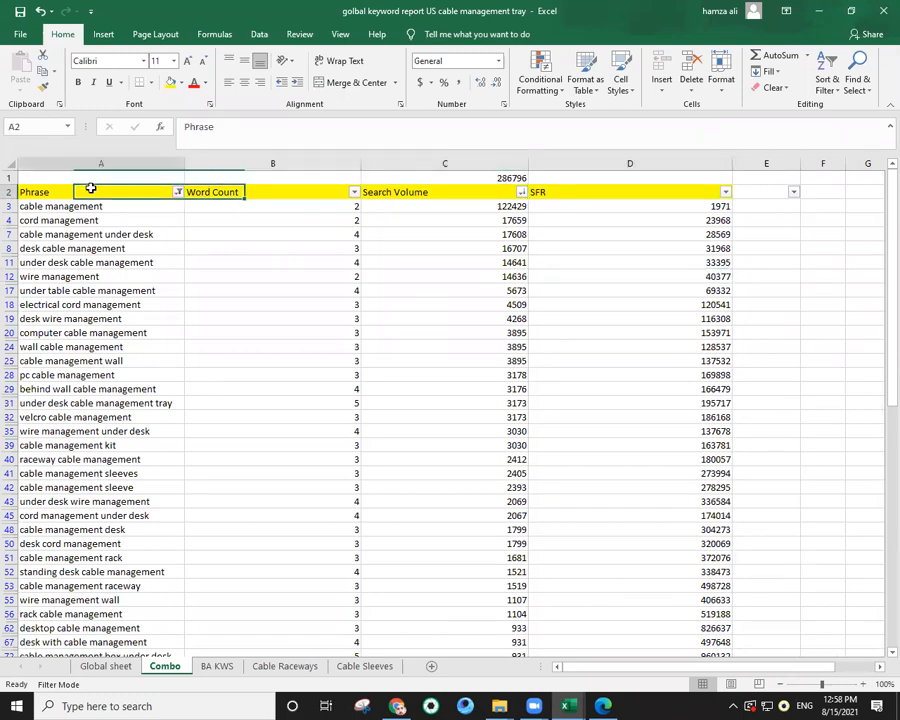
pyautogui.click(300, 193)
pyautogui.click(394, 192)
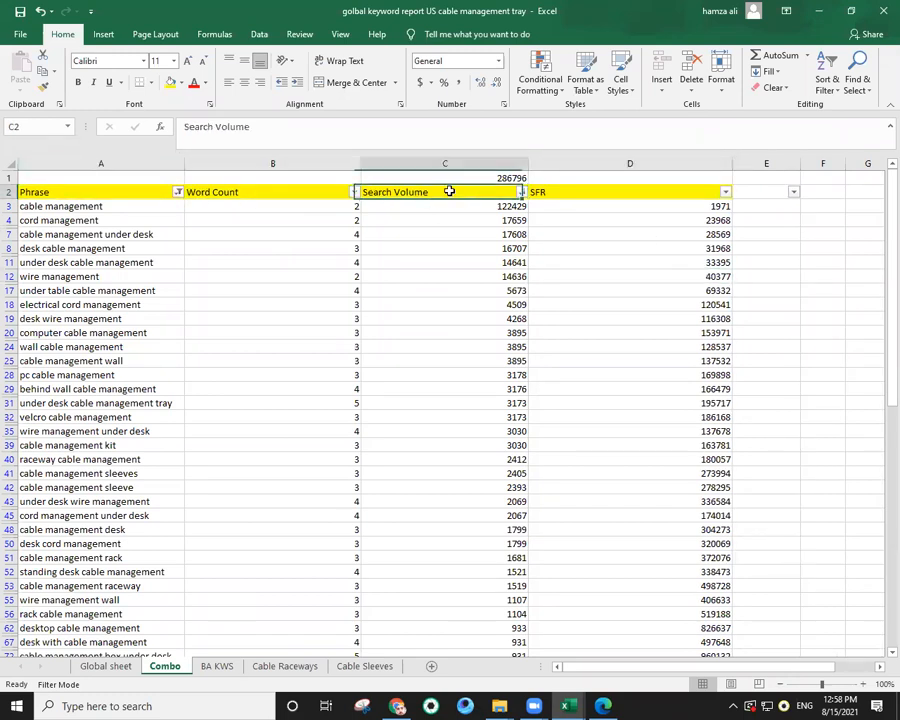
pyautogui.click(594, 199)
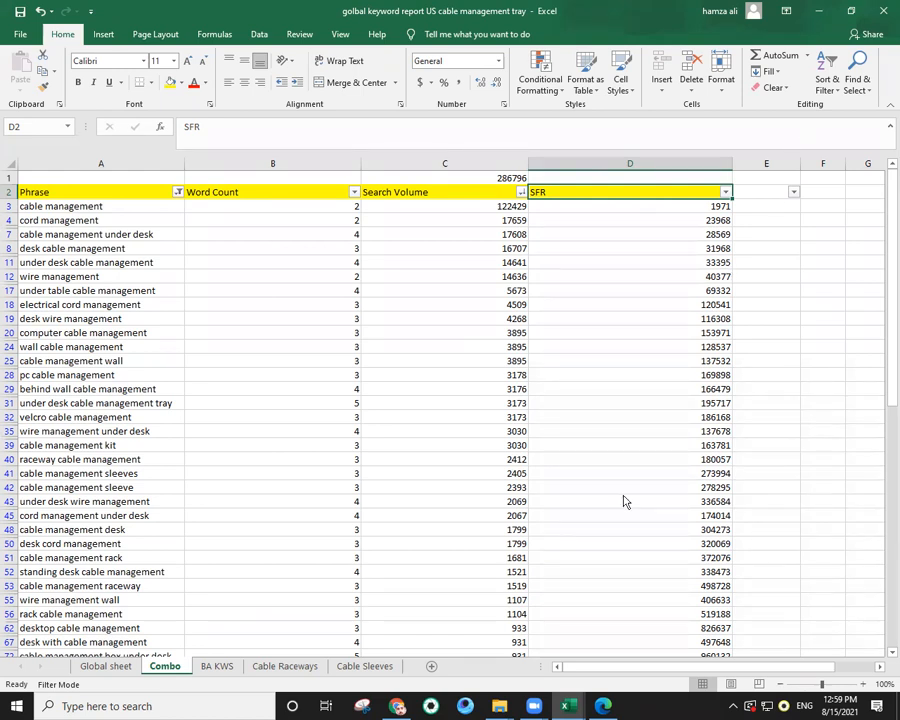
# Switch to the Amazon BA_USA_July_2021 workbook and widen the first three columns of the search terms sheet.
pyautogui.click(214, 668)
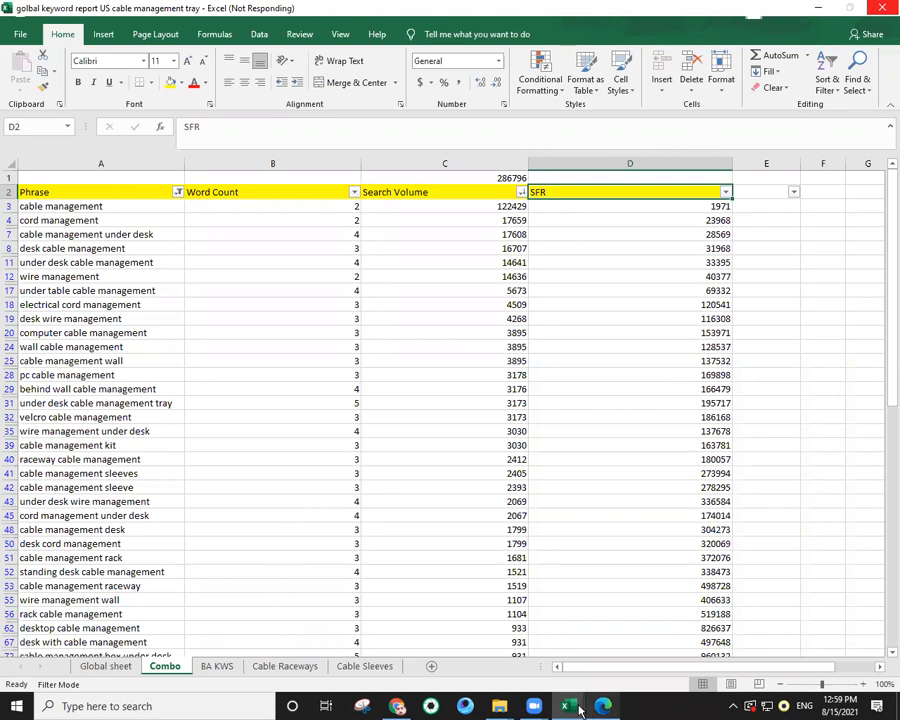
pyautogui.moveTo(568, 708)
pyautogui.click(640, 615)
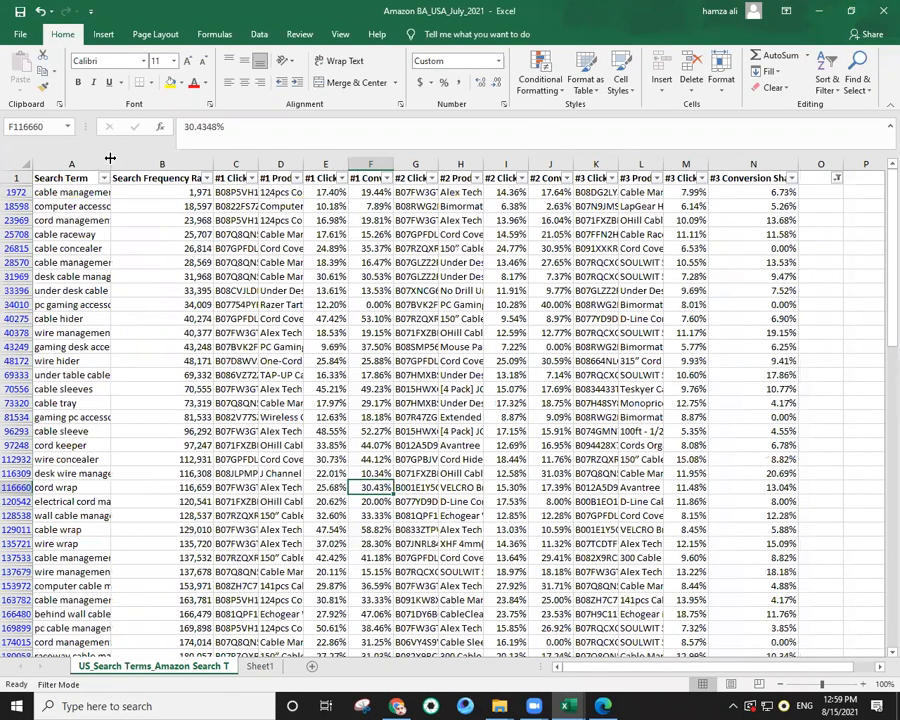
pyautogui.moveTo(108, 162); pyautogui.dragTo(141, 162)
pyautogui.moveTo(242, 165); pyautogui.dragTo(323, 163)
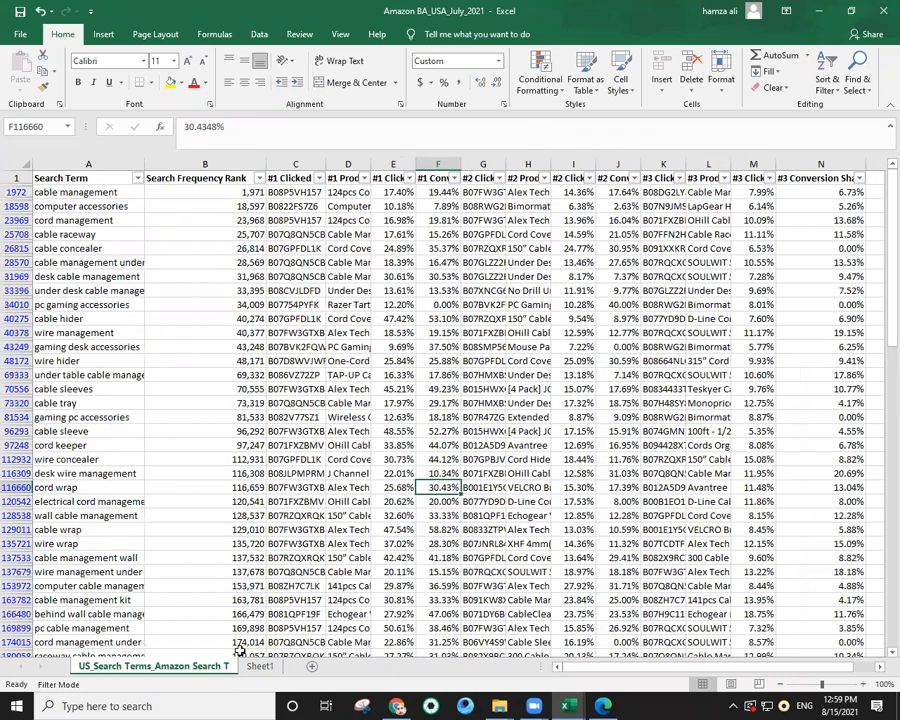
# Check the phrase list on Sheet1 from its first row, and return to the search terms sheet.
pyautogui.click(244, 668)
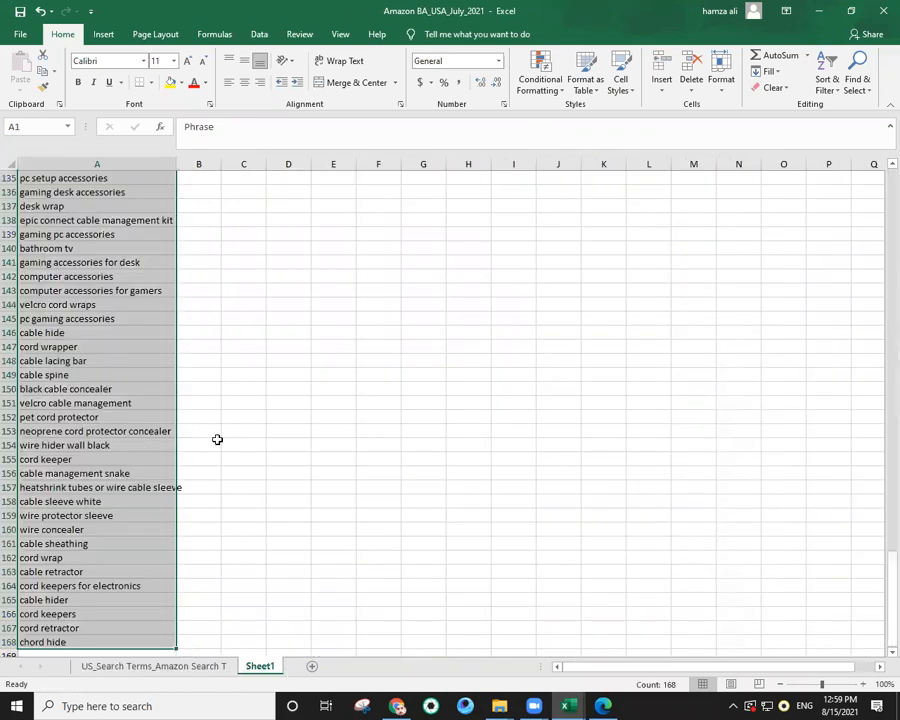
pyautogui.scroll(2, 217, 438)
pyautogui.moveTo(882, 596); pyautogui.dragTo(882, 180)
pyautogui.click(255, 346)
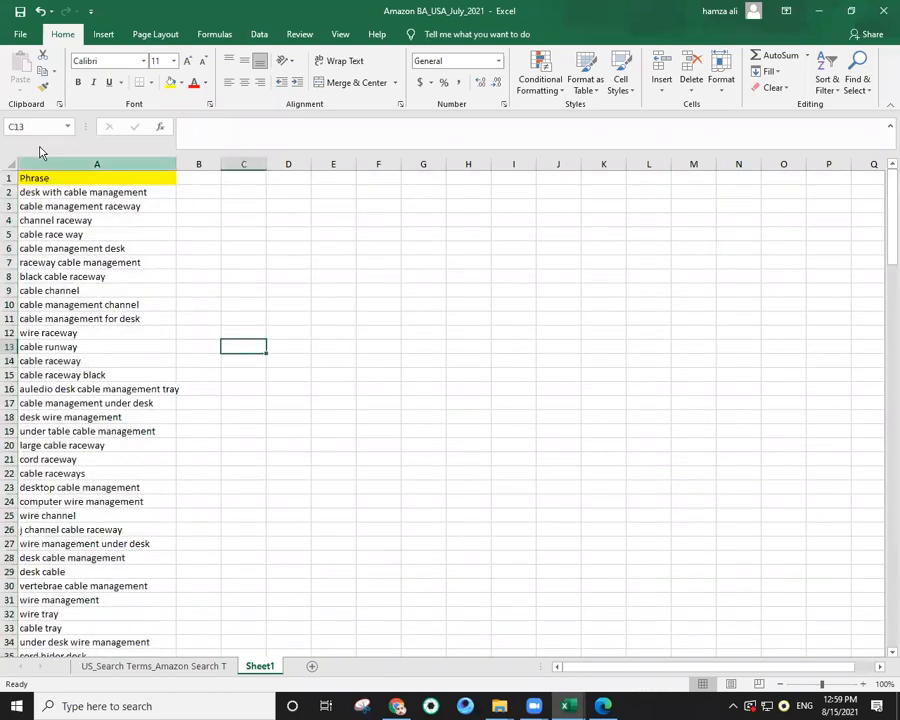
pyautogui.click(110, 672)
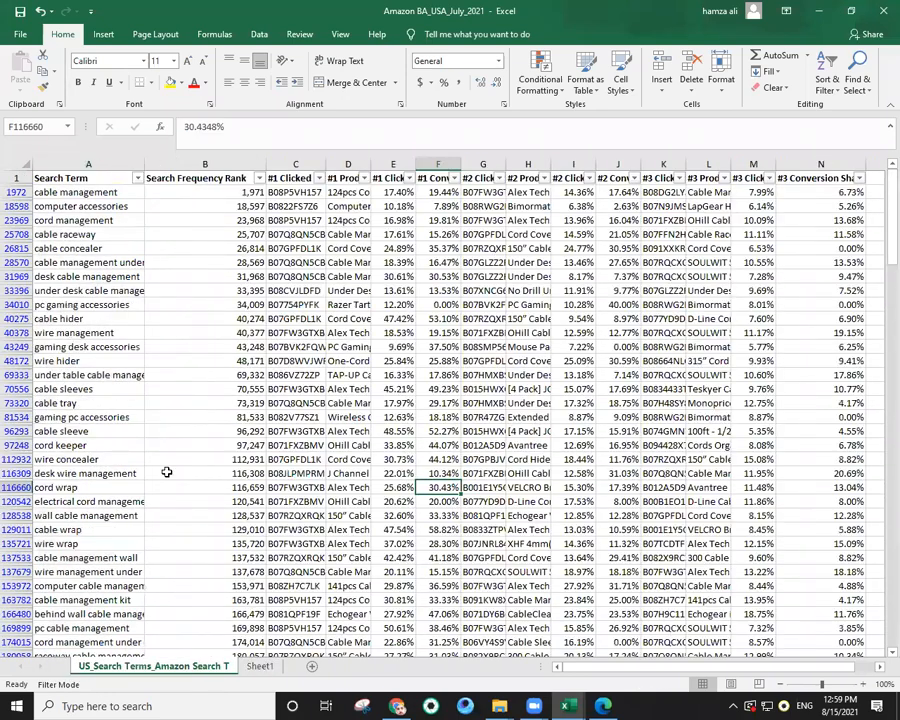
# Recheck the phrase list on Sheet1, and slightly widen the Search Term column on the search terms sheet.
pyautogui.hotkey('ctrl', 'pagedown')
pyautogui.scroll(-1, 88, 364)
pyautogui.scroll(1, 86, 350)
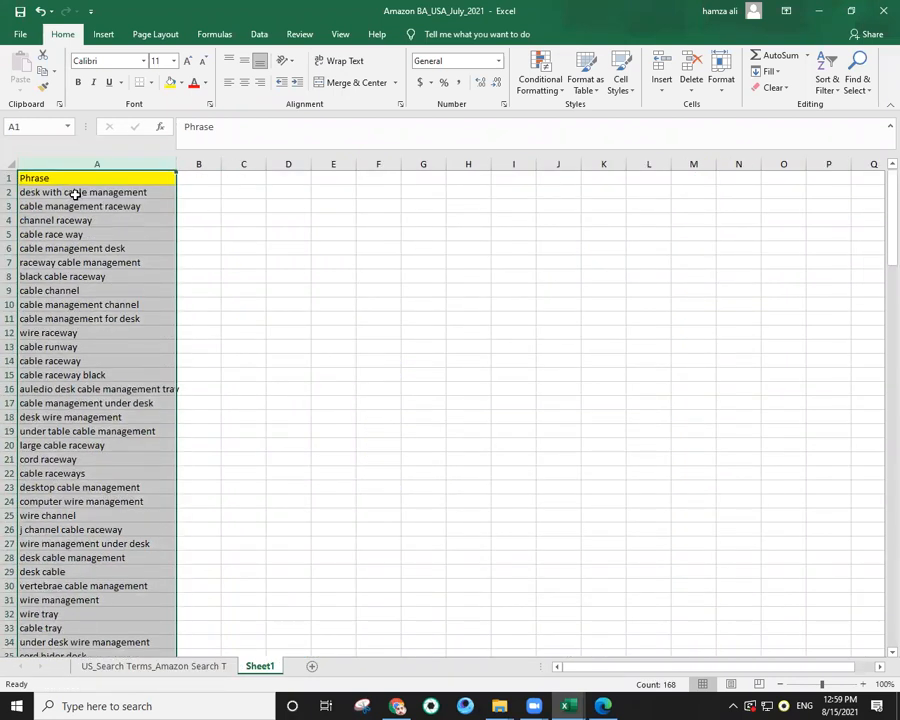
pyautogui.scroll(-8, 104, 234)
pyautogui.click(137, 666)
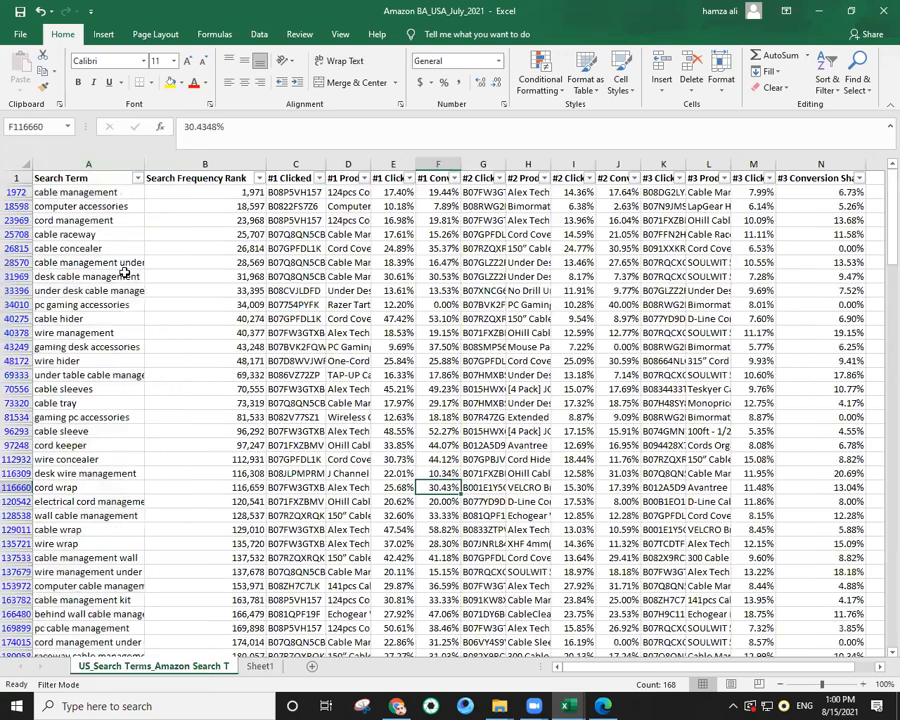
pyautogui.moveTo(145, 160); pyautogui.dragTo(151, 160)
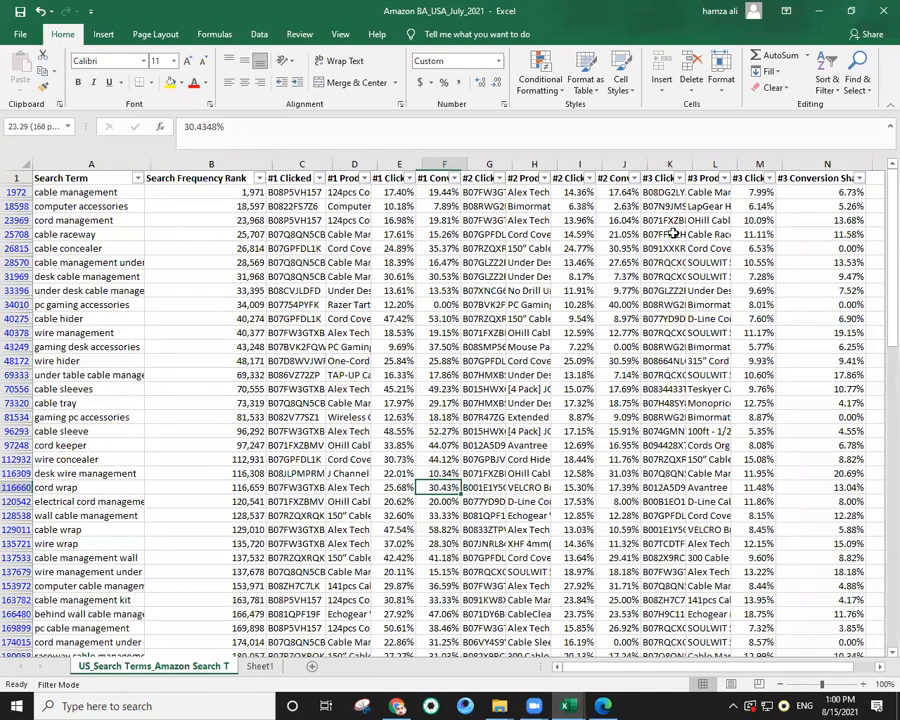
# Look across the search terms sheet to its last column, and select the headers from Search Term to the #3 click share column.
pyautogui.moveTo(688, 668); pyautogui.dragTo(708, 668)
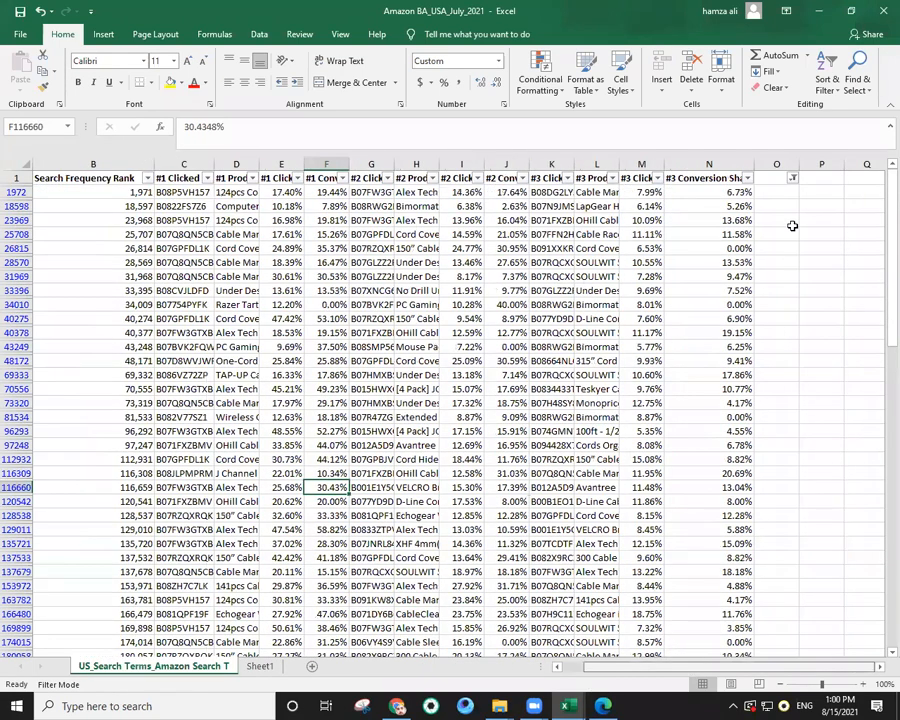
pyautogui.doubleClick(765, 193)
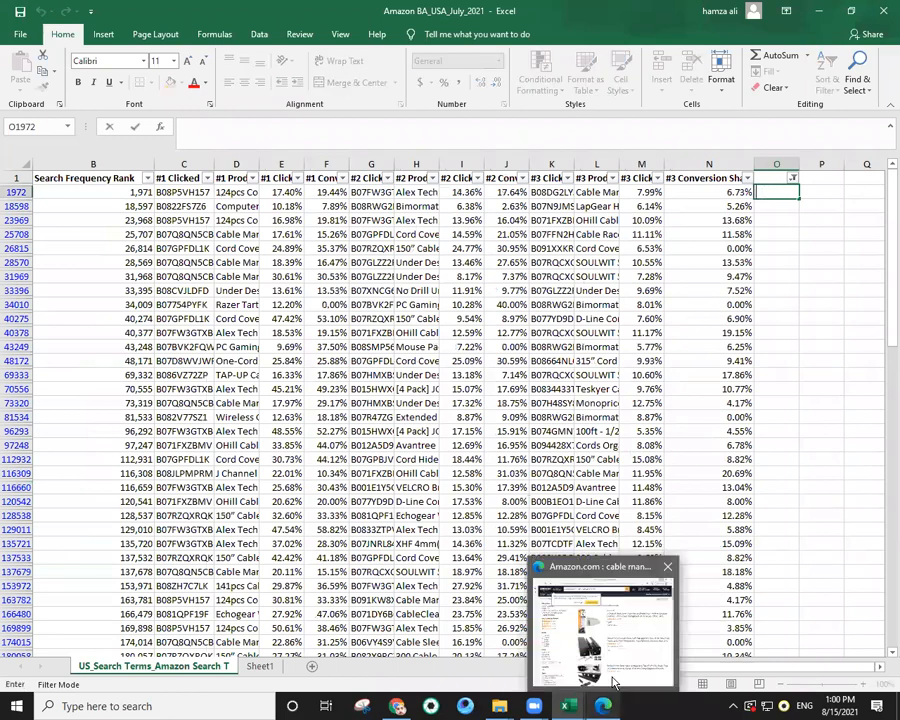
pyautogui.moveTo(698, 669); pyautogui.dragTo(504, 654)
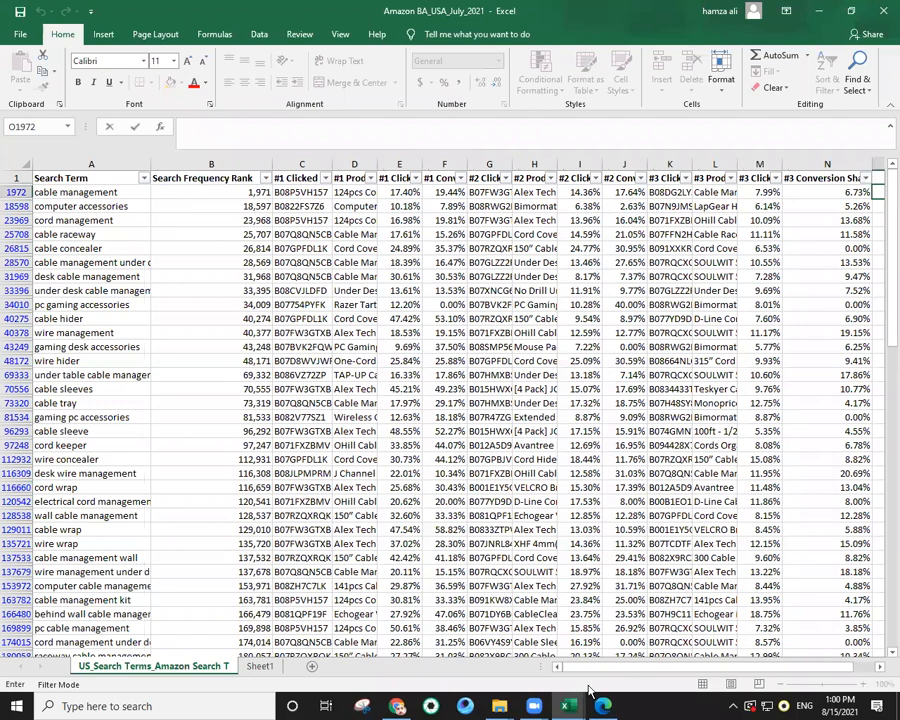
pyautogui.moveTo(581, 668); pyautogui.dragTo(508, 666)
pyautogui.moveTo(118, 166); pyautogui.dragTo(785, 166)
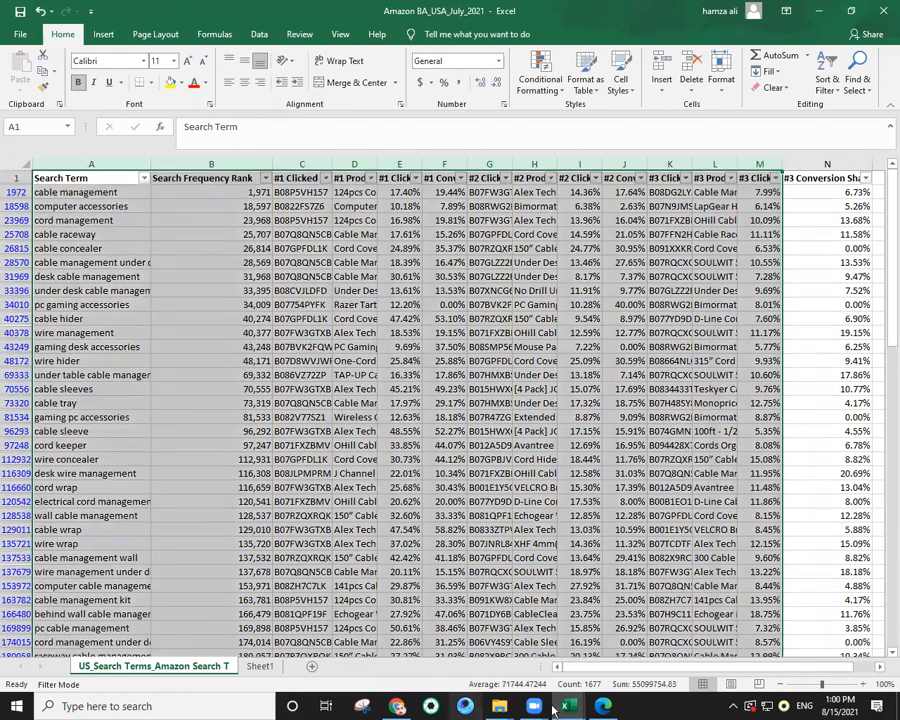
# Switch to the golbal keyword report workbook, fill the BA KWS header row yellow, and widen the Search Frequency Rank column.
pyautogui.moveTo(568, 708)
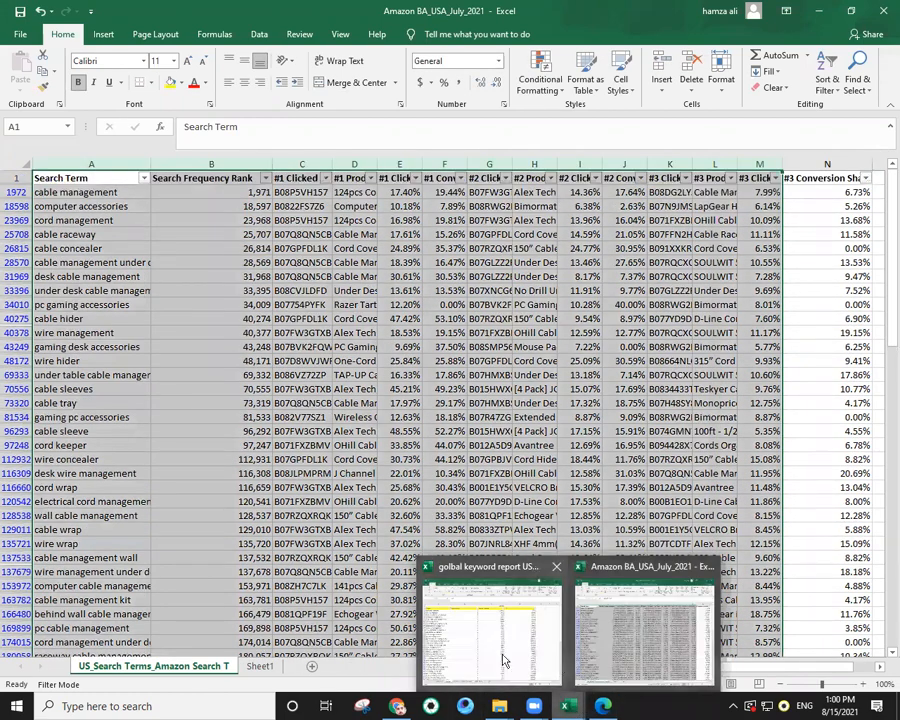
pyautogui.click(502, 653)
pyautogui.click(219, 667)
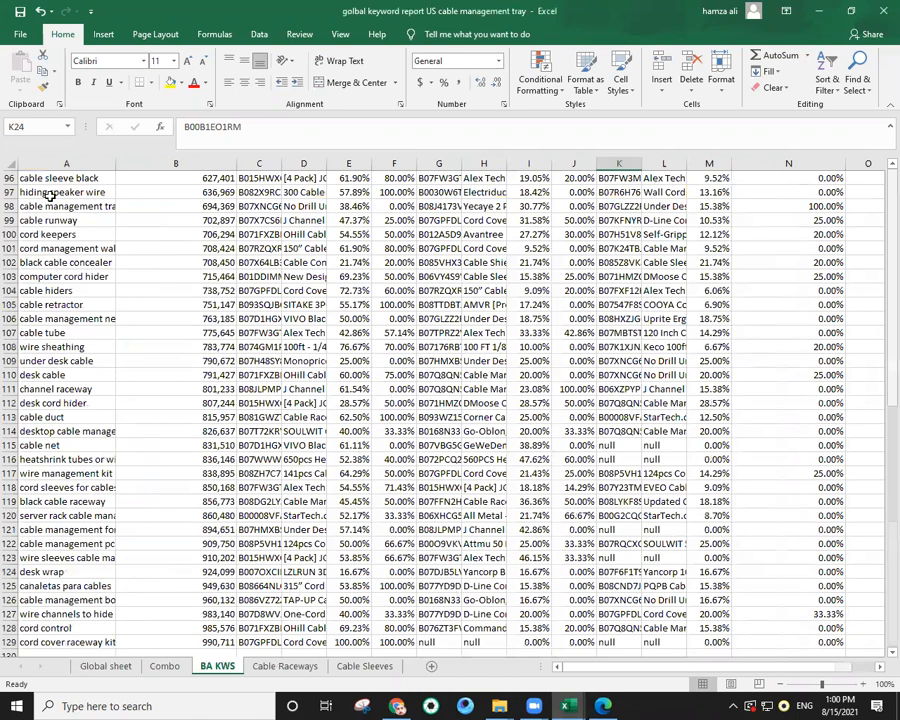
pyautogui.scroll(8, 50, 196)
pyautogui.moveTo(882, 466); pyautogui.dragTo(886, 170)
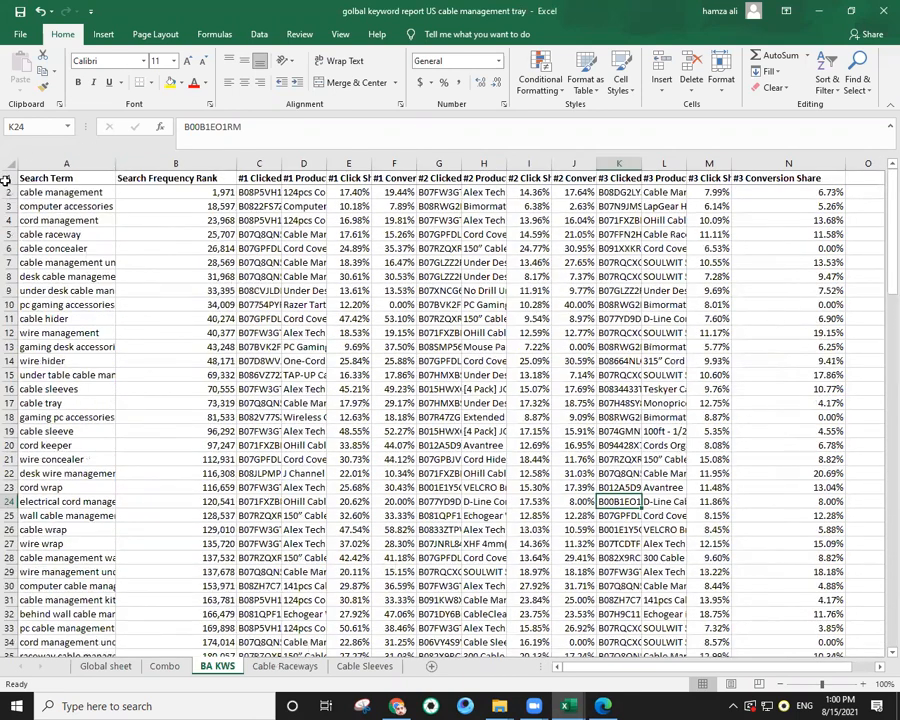
pyautogui.click(5, 181)
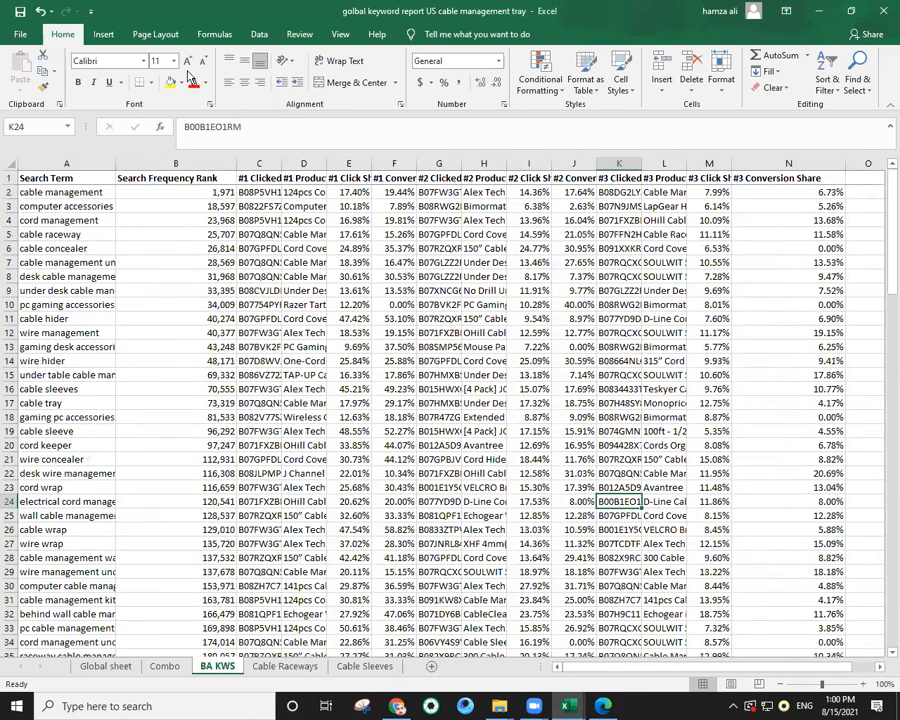
pyautogui.click(152, 258)
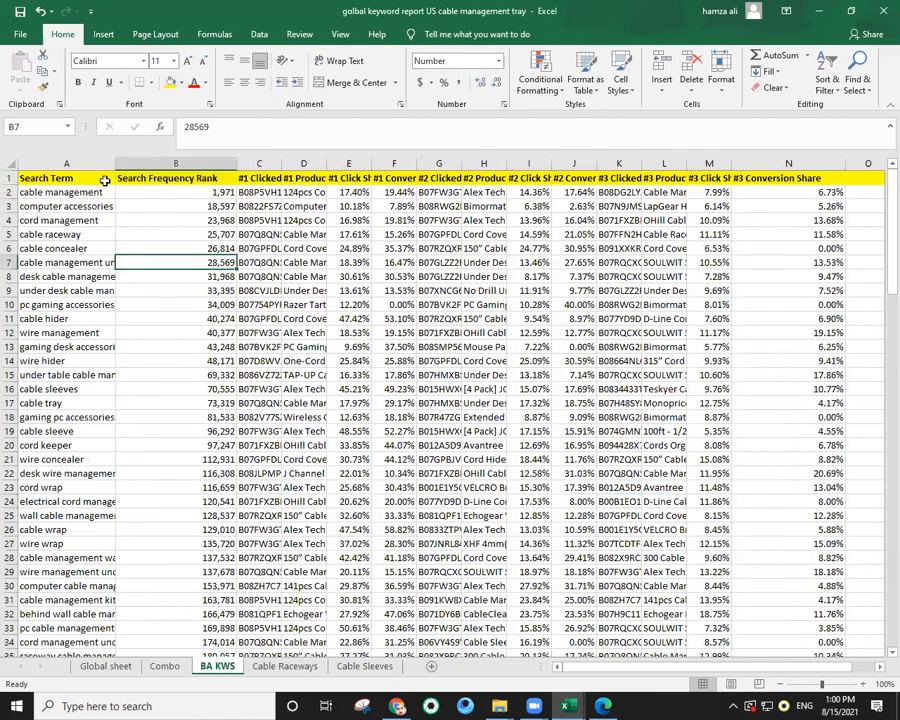
pyautogui.click(66, 206)
# Compare the SFR column on the Combo sheet with the Search Frequency Rank column on the BA KWS sheet.
pyautogui.click(165, 666)
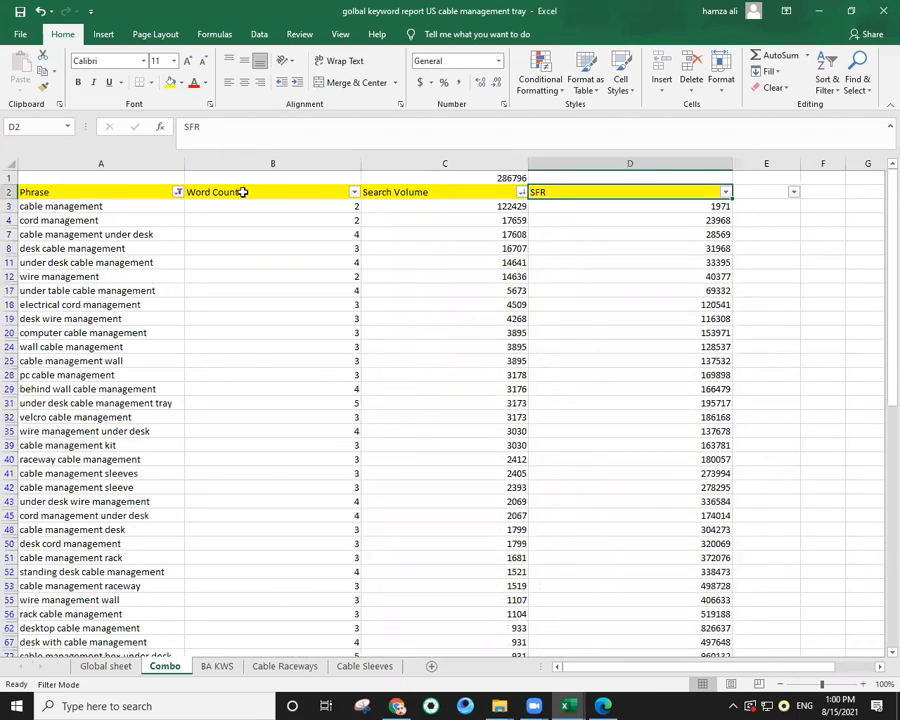
pyautogui.moveTo(626, 194); pyautogui.dragTo(661, 508)
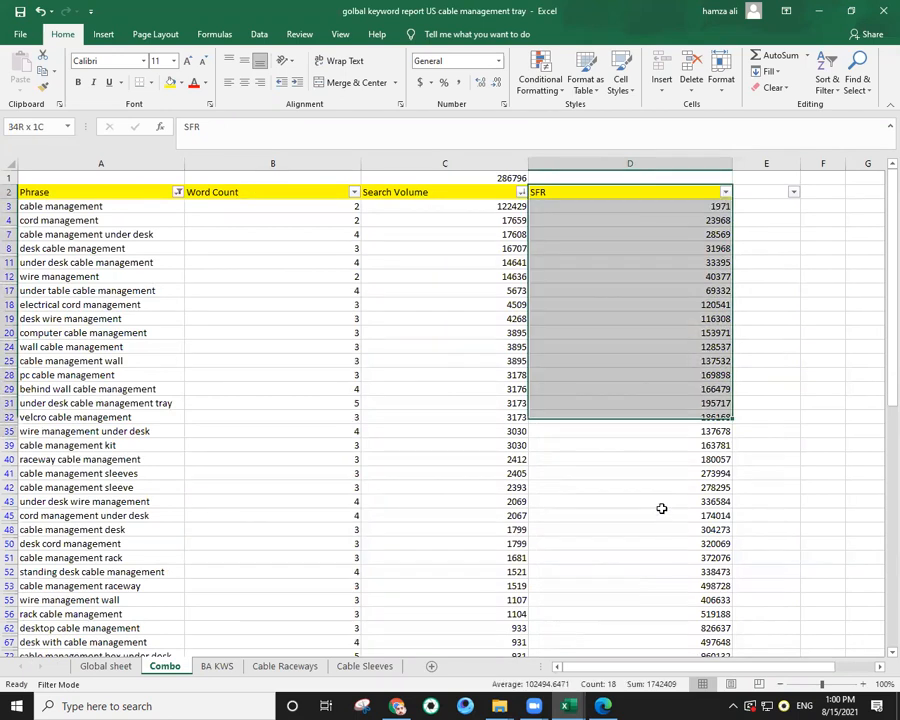
pyautogui.click(218, 667)
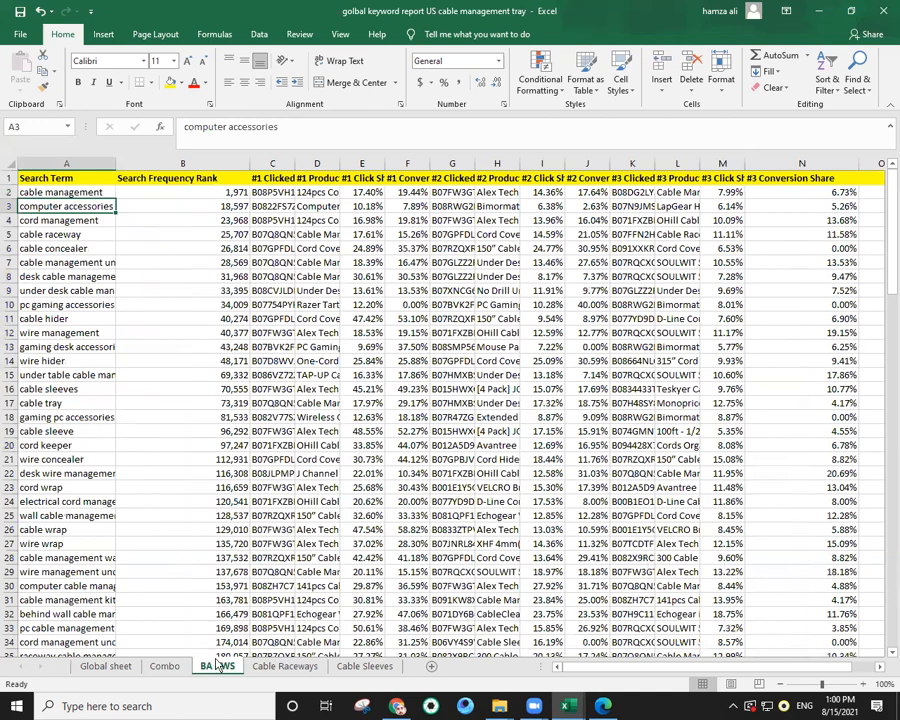
pyautogui.click(188, 188)
pyautogui.moveTo(190, 186); pyautogui.dragTo(179, 588)
pyautogui.click(167, 665)
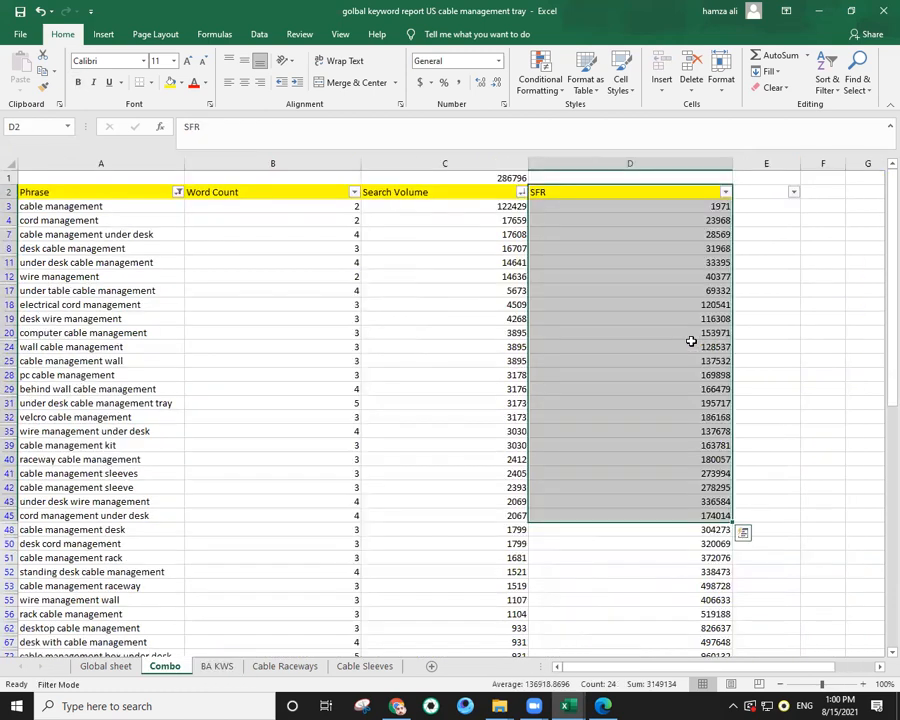
pyautogui.click(693, 344)
pyautogui.click(757, 289)
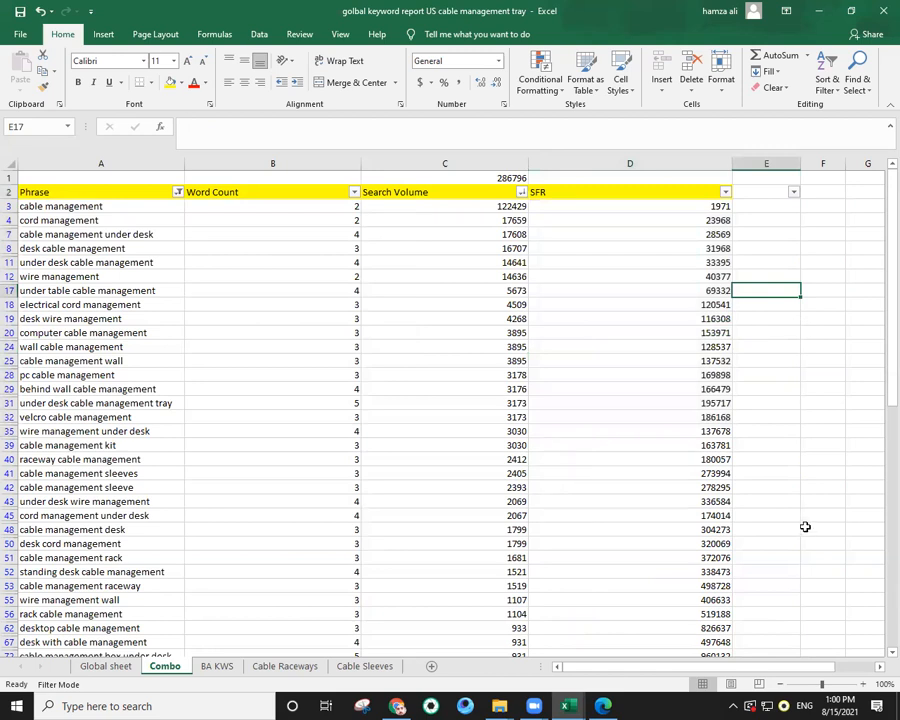
# Slightly widen the Combo sheet's SFR column, widen the #1 ASIN, Product Title and Click Share columns on BA KWS, and return to Combo.
pyautogui.moveTo(731, 163); pyautogui.dragTo(740, 163)
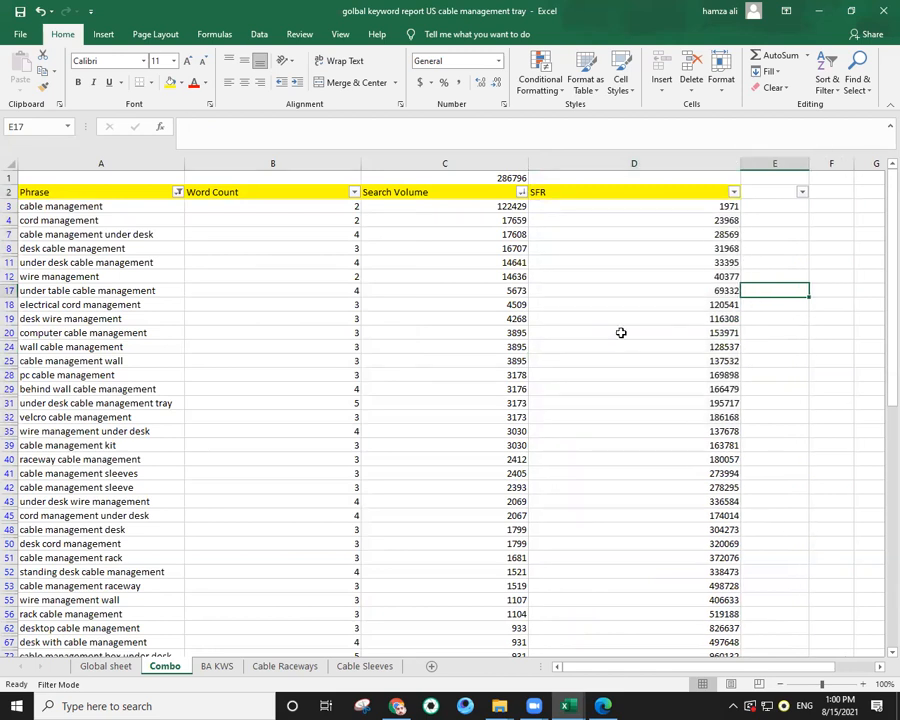
pyautogui.click(212, 666)
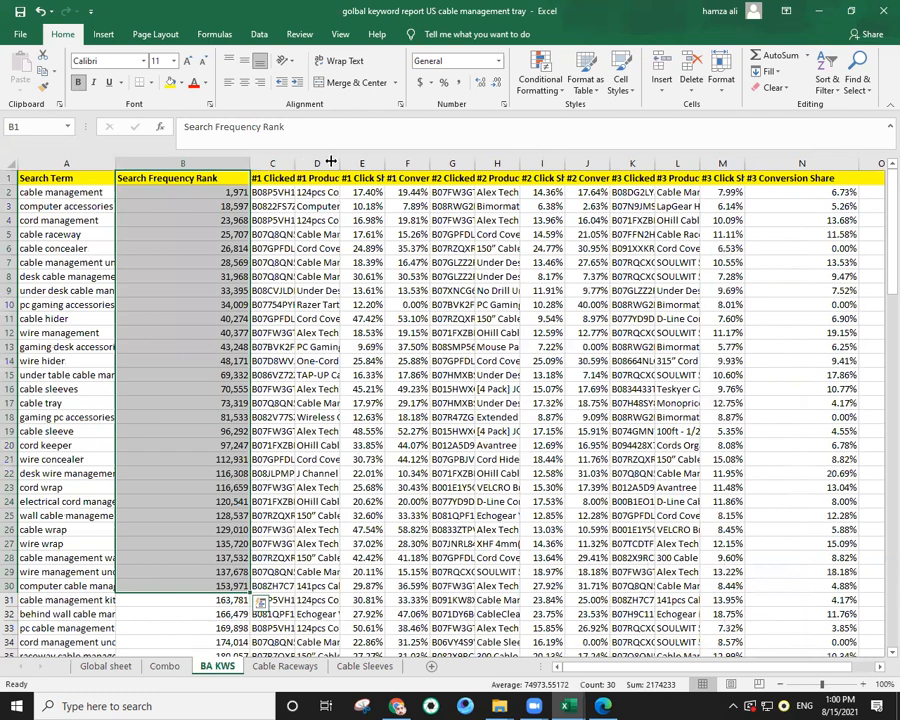
pyautogui.moveTo(295, 163); pyautogui.dragTo(330, 163)
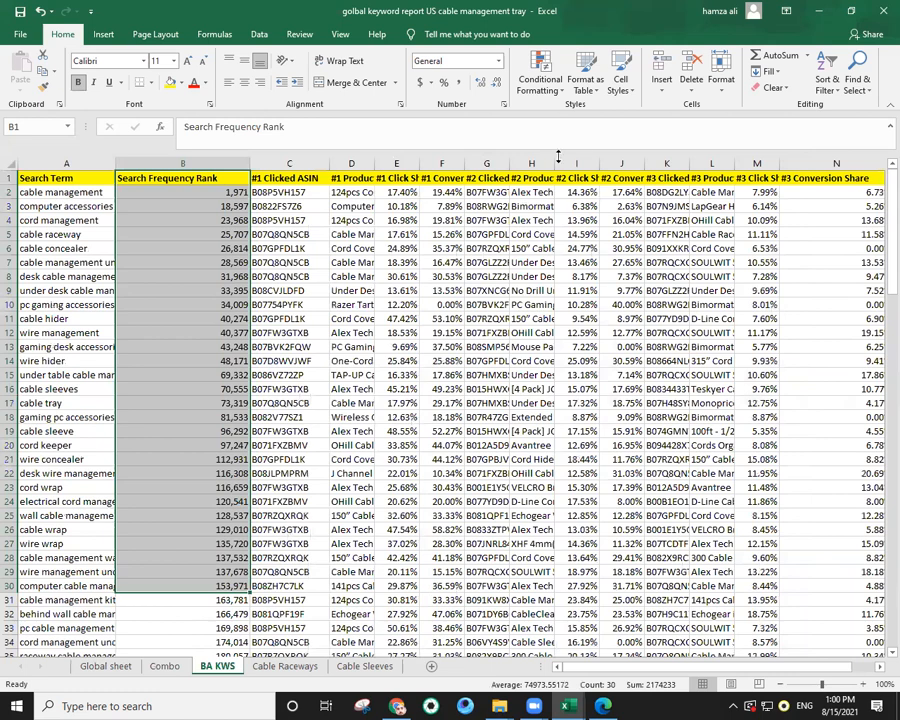
pyautogui.moveTo(532, 163); pyautogui.dragTo(560, 163)
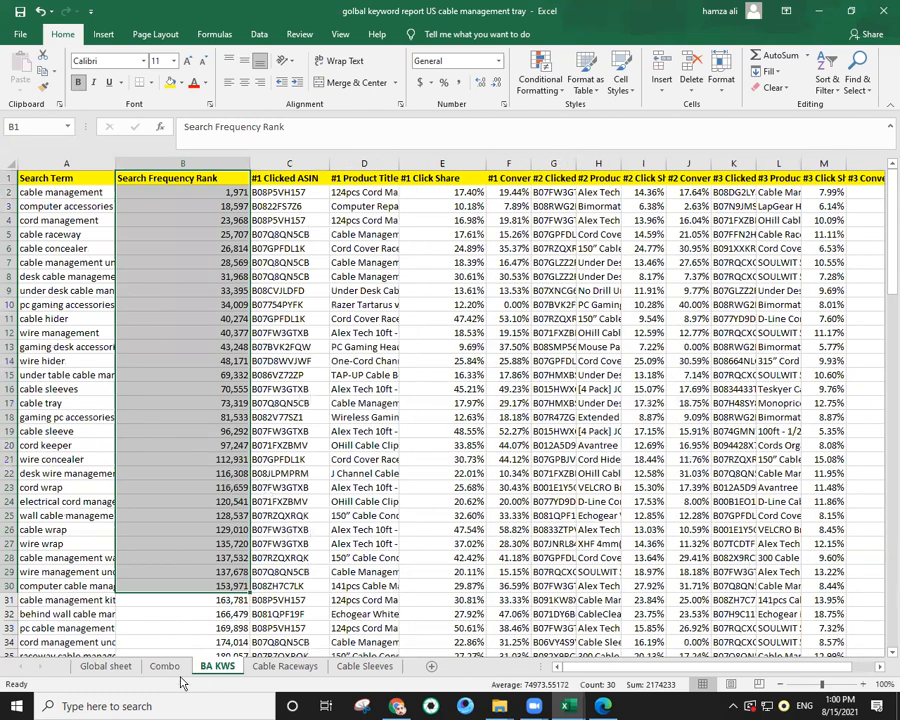
pyautogui.hotkey('ctrl', 'pageup')
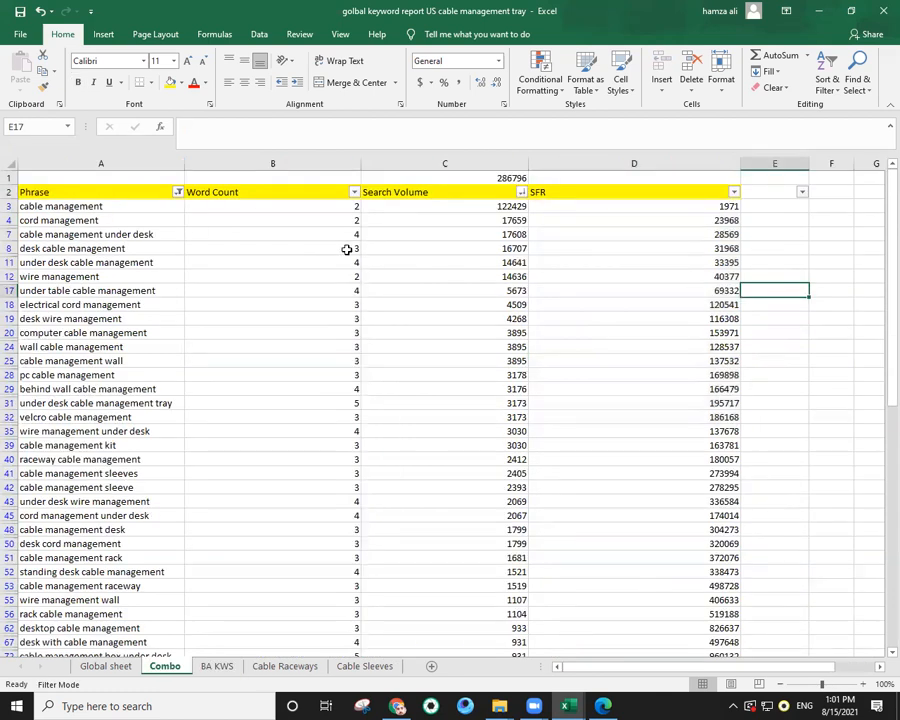
pyautogui.click(777, 191)
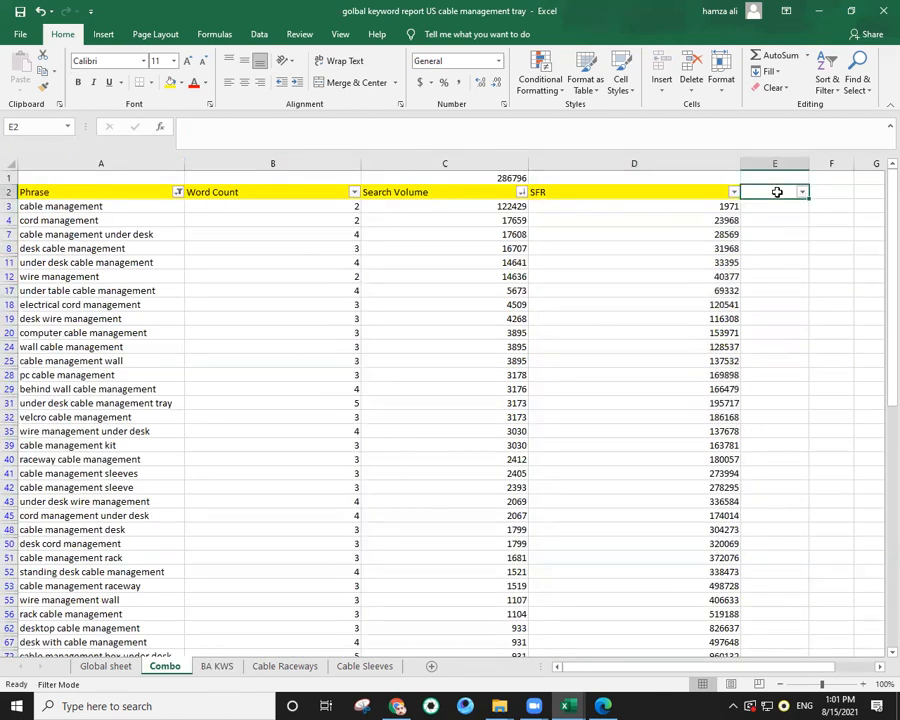
pyautogui.click(840, 193)
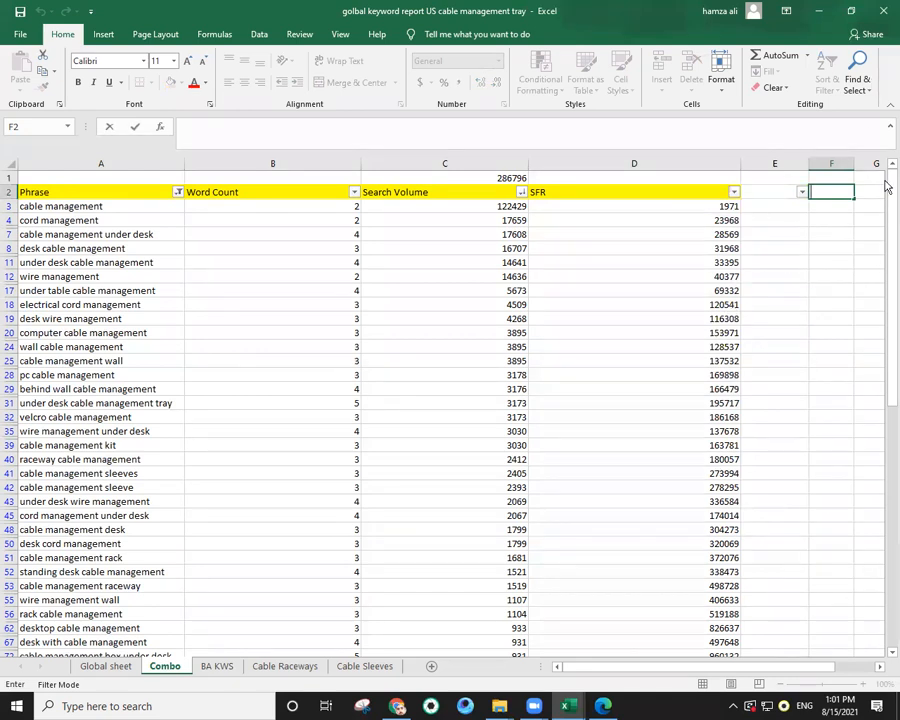
pyautogui.scroll(-1, 185, 583)
pyautogui.scroll(1, 184, 581)
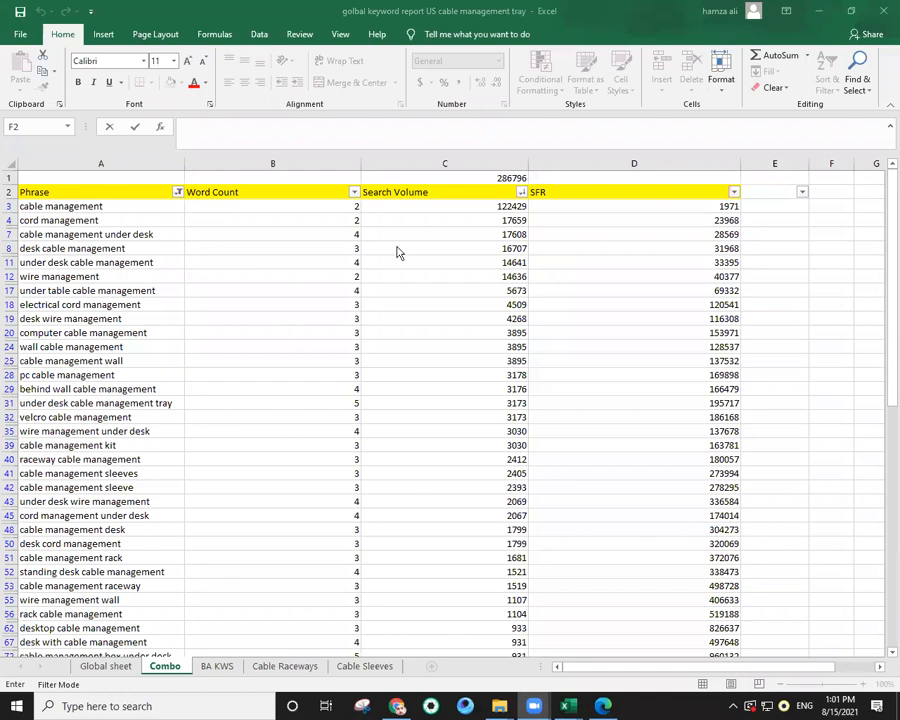
pyautogui.click(182, 164)
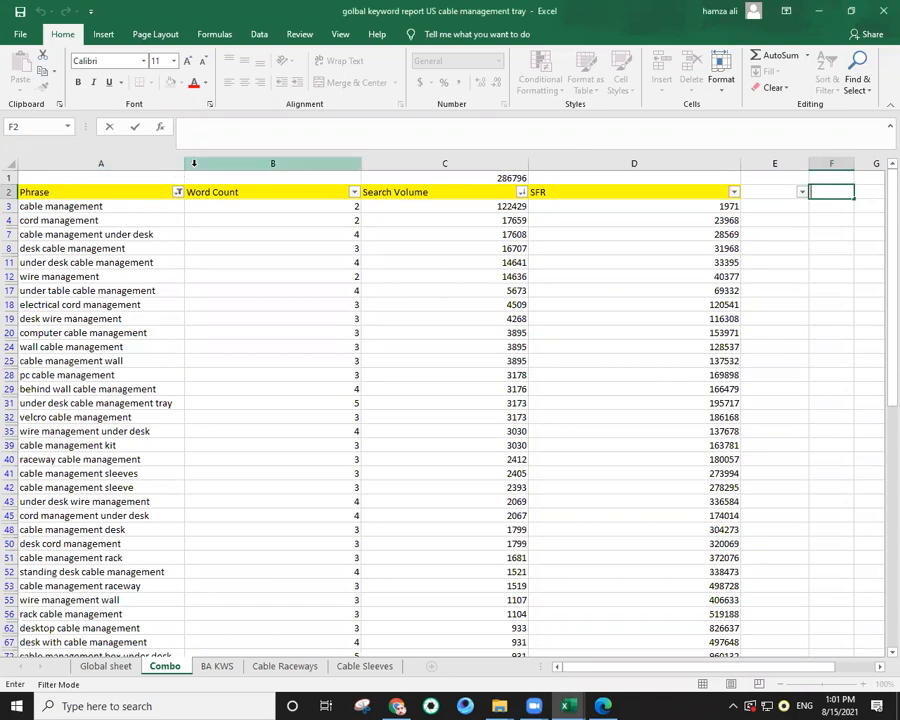
pyautogui.scroll(-3, 360, 488)
pyautogui.scroll(3, 362, 490)
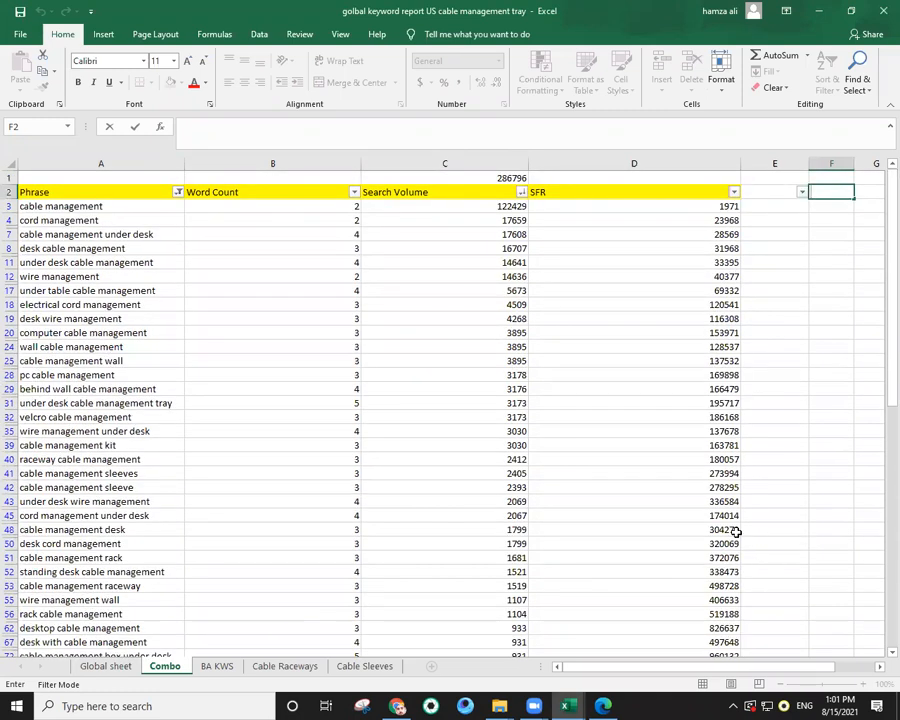
pyautogui.moveTo(886, 287); pyautogui.dragTo(885, 249)
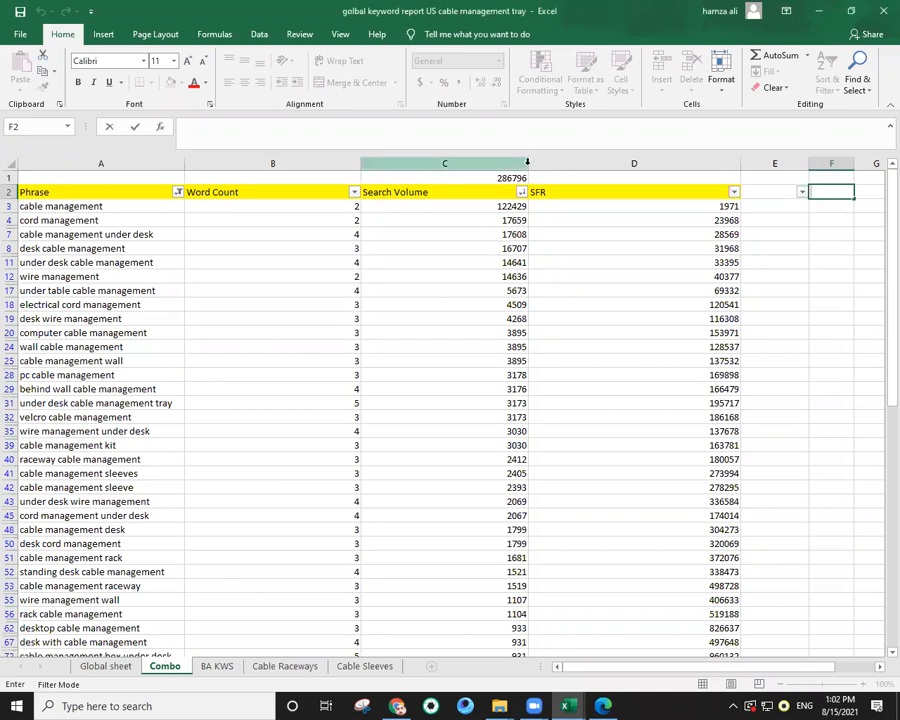
# Review the Combo sheet's header row from Phrase through SFR.
pyautogui.click(113, 190)
pyautogui.moveTo(215, 190); pyautogui.dragTo(702, 195)
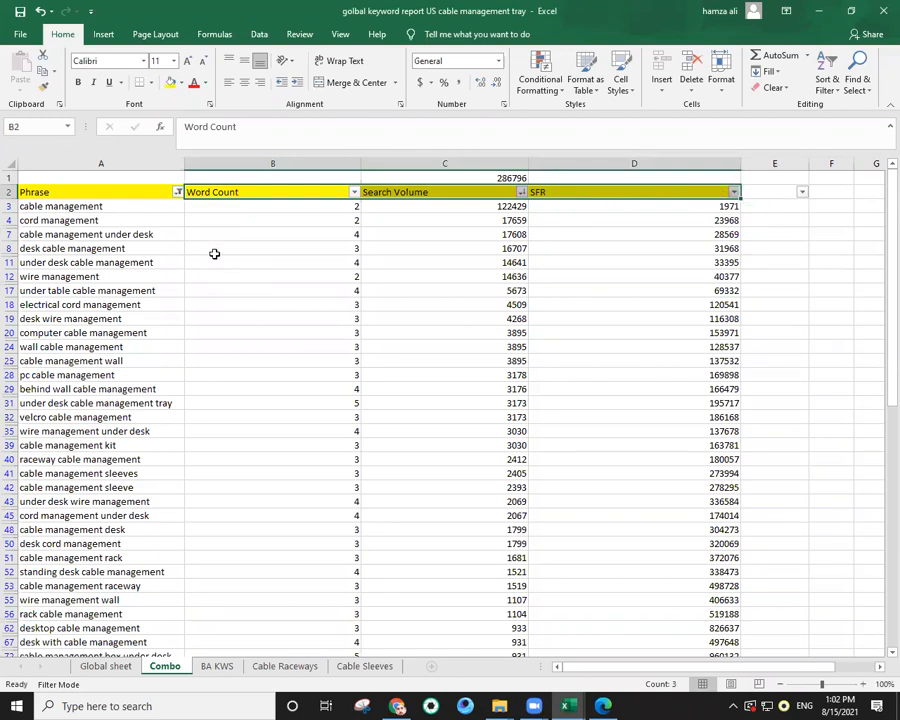
pyautogui.click(215, 276)
pyautogui.moveTo(124, 194); pyautogui.dragTo(606, 192)
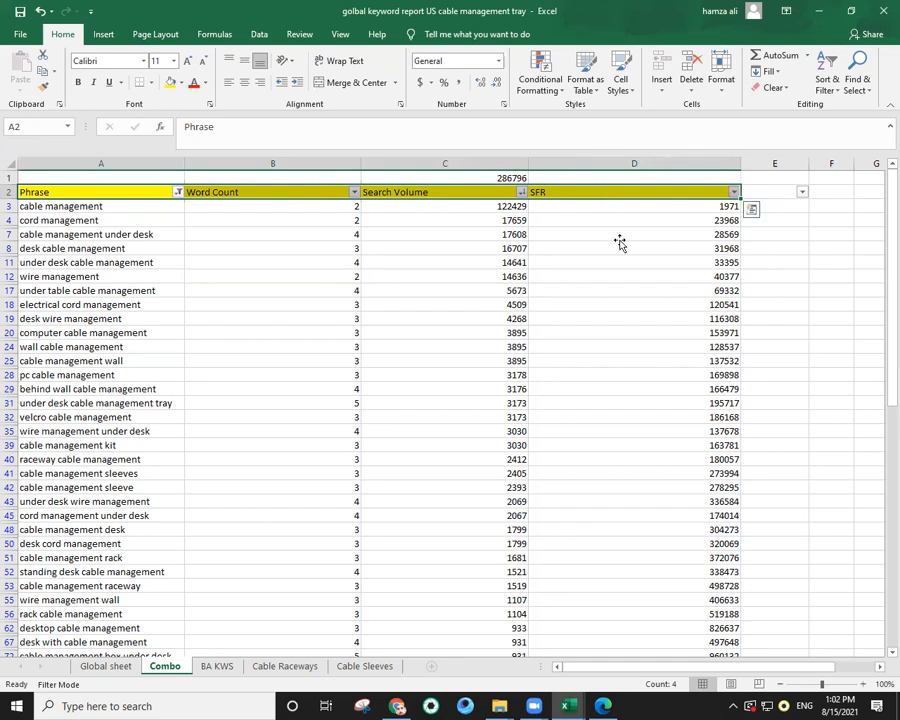
pyautogui.click(618, 235)
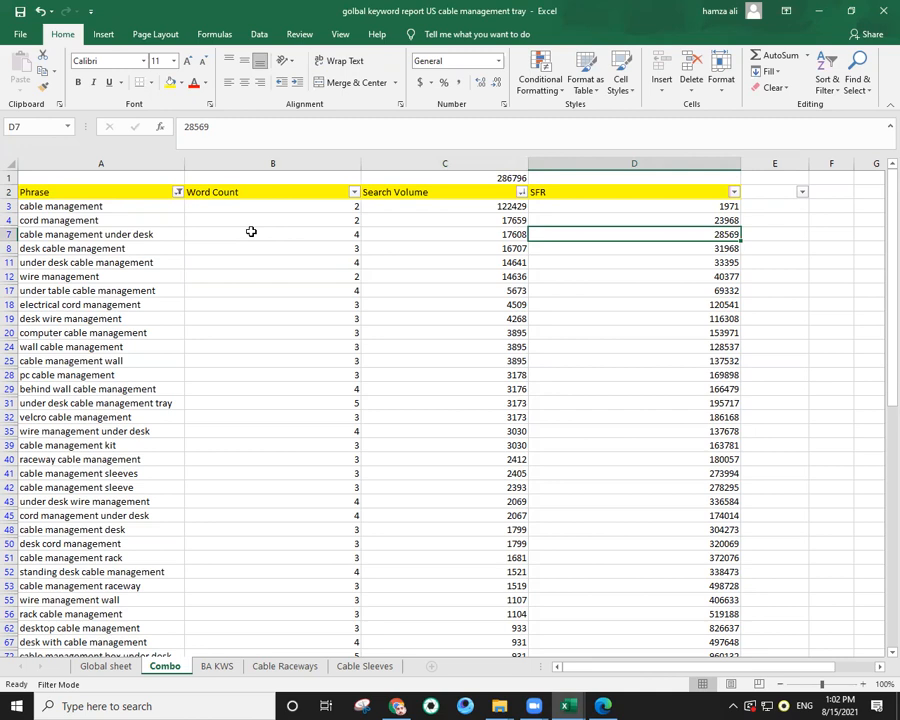
# Check the search volume and SFR values of the "cable management" and "cable management under desk" phrases.
pyautogui.moveTo(90, 215); pyautogui.dragTo(196, 206)
pyautogui.click(122, 216)
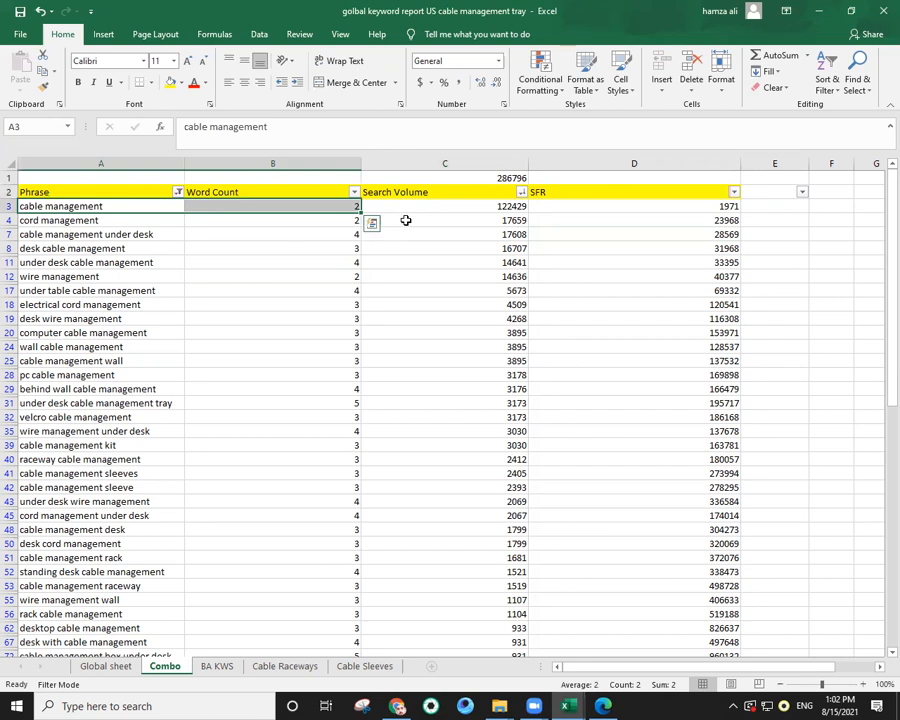
pyautogui.click(406, 206)
pyautogui.click(610, 207)
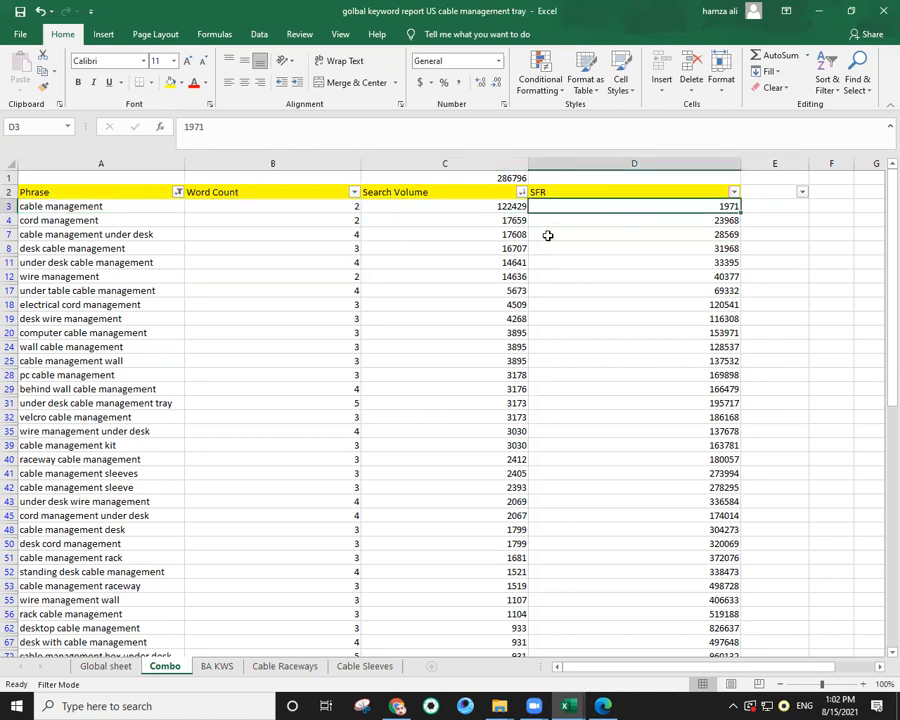
pyautogui.click(128, 233)
pyautogui.click(368, 231)
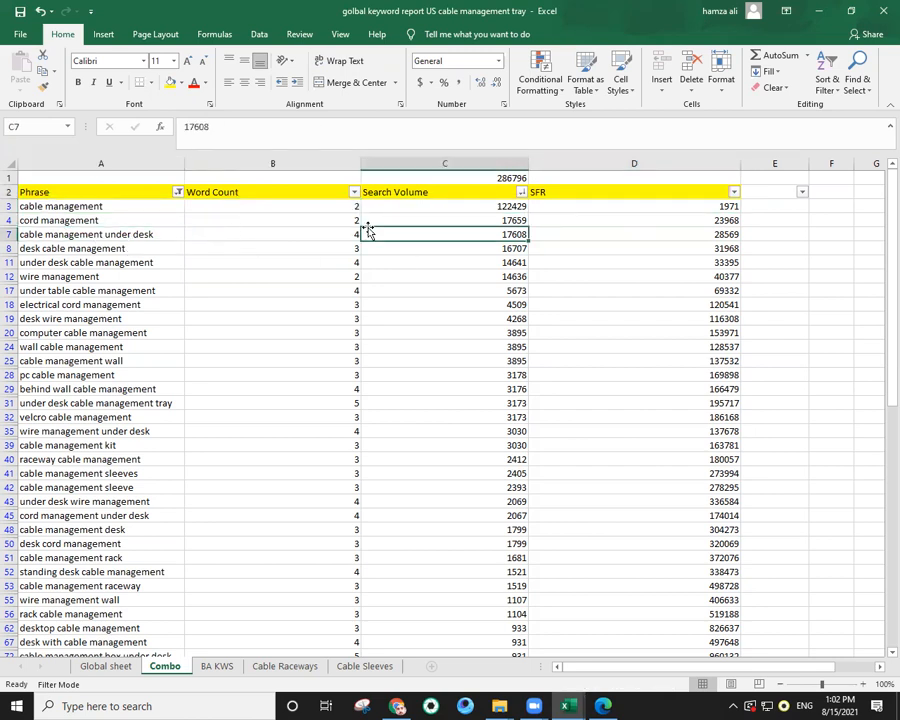
pyautogui.click(490, 222)
pyautogui.click(638, 231)
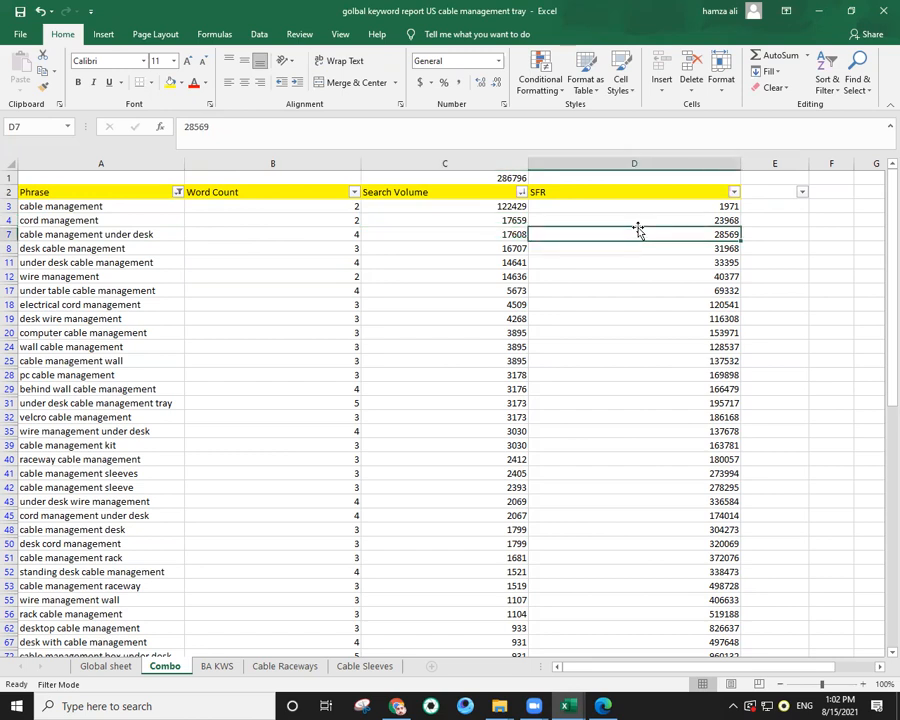
# Recheck the "cable management" row's phrase, search volume and SFR cells on the Combo sheet.
pyautogui.press('Up')
pyautogui.press('Up')
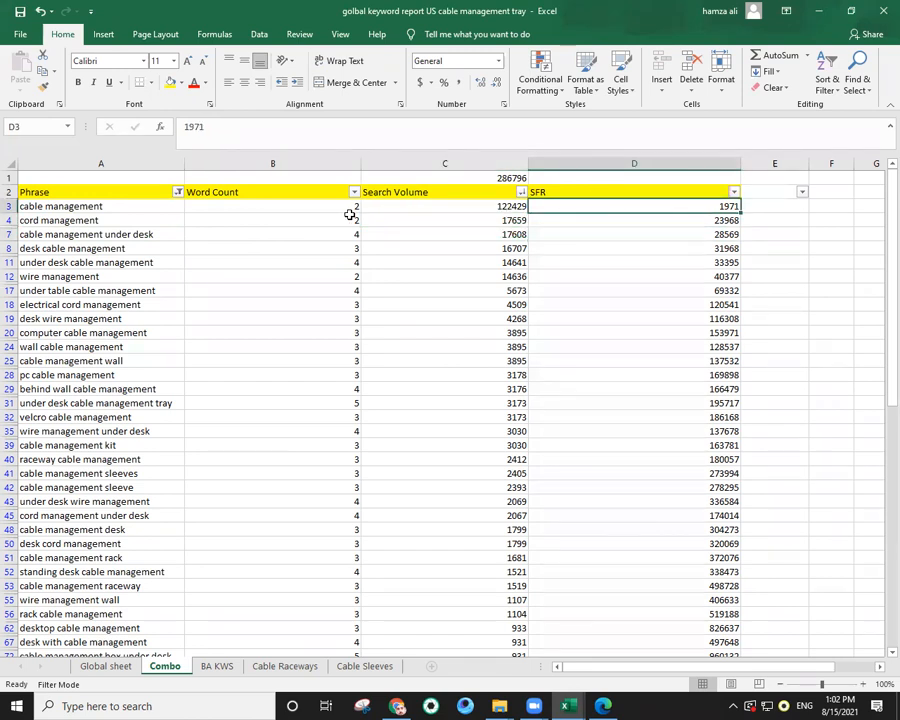
pyautogui.click(176, 216)
pyautogui.click(168, 205)
pyautogui.click(382, 205)
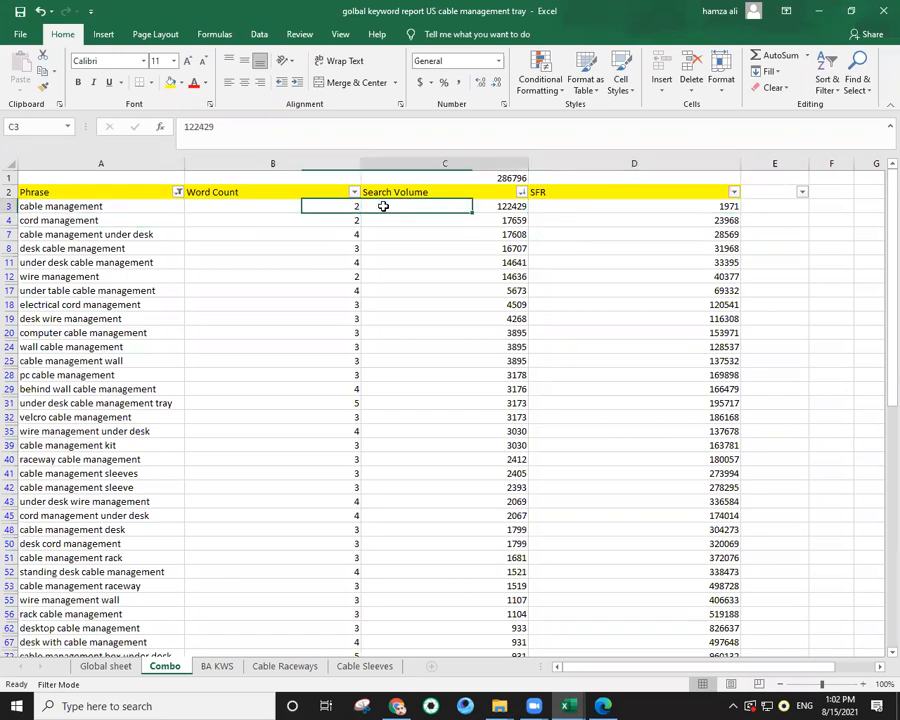
pyautogui.click(546, 194)
pyautogui.press('Down')
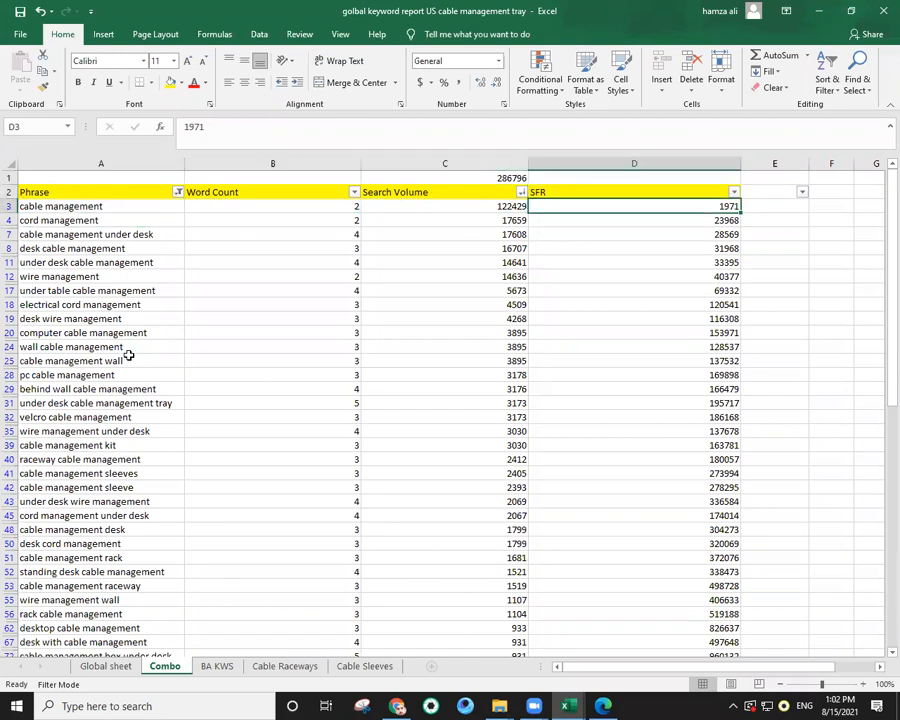
# Review the Combo sheet's Phrase, Word Count and SFR headers and the subtotal formula above the Search Volume column.
pyautogui.click(70, 193)
pyautogui.click(225, 191)
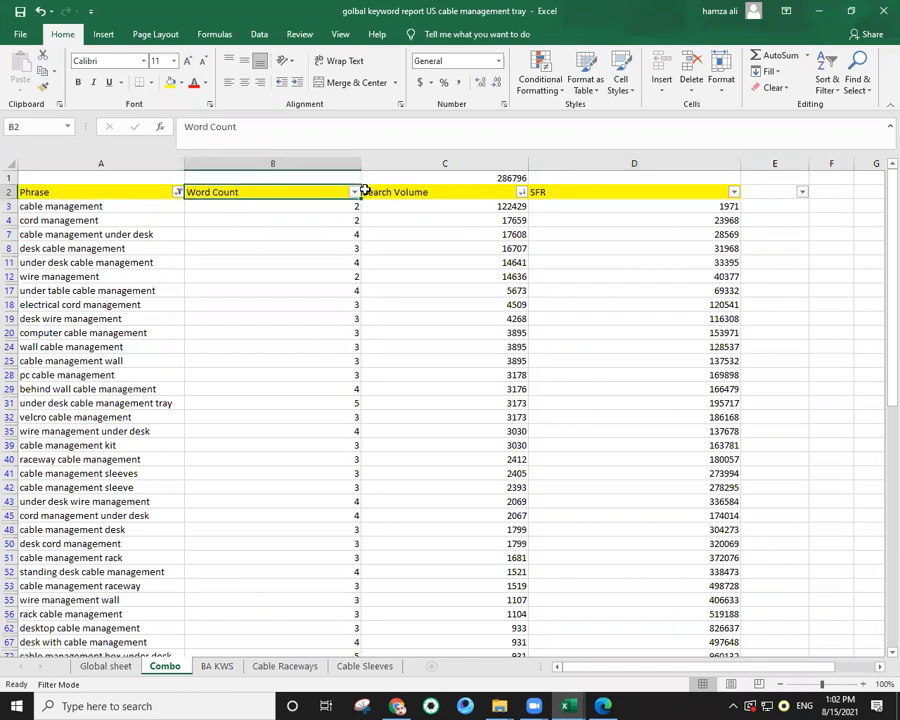
pyautogui.click(541, 191)
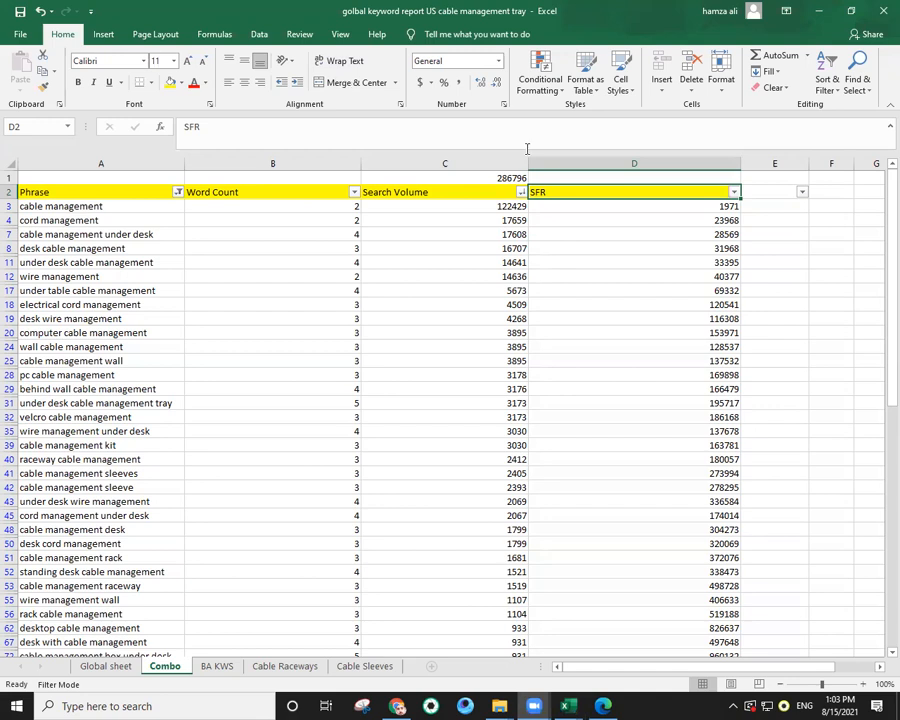
pyautogui.click(505, 291)
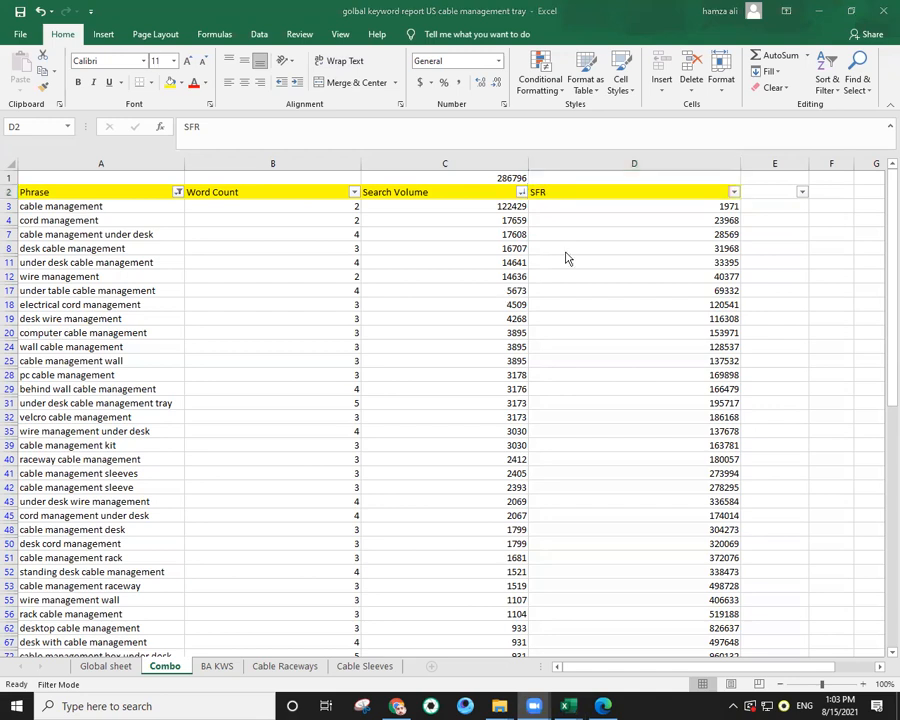
pyautogui.click(596, 176)
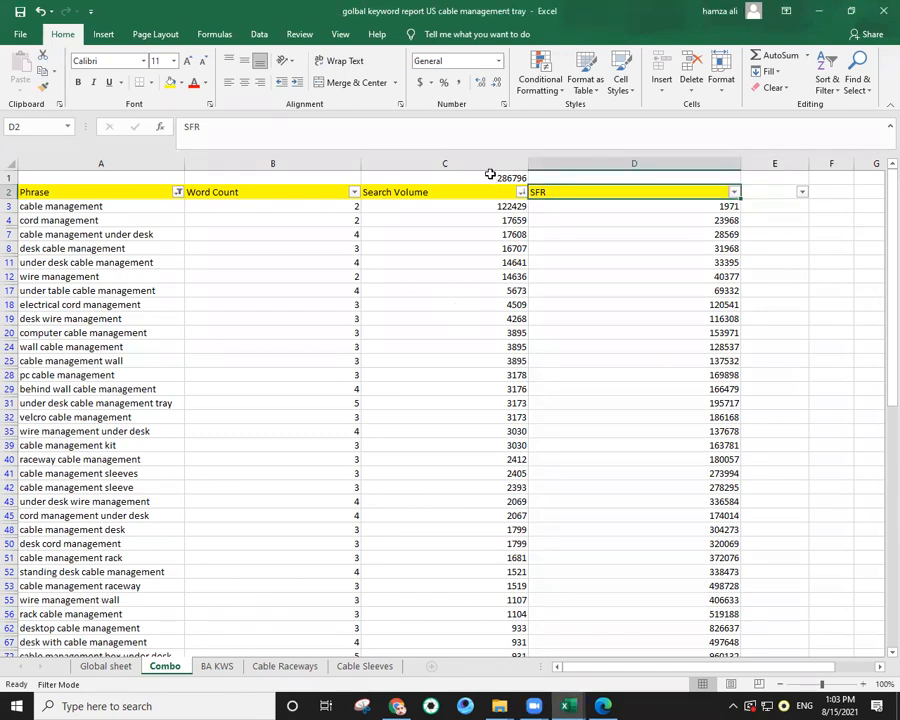
pyautogui.click(446, 174)
pyautogui.click(628, 176)
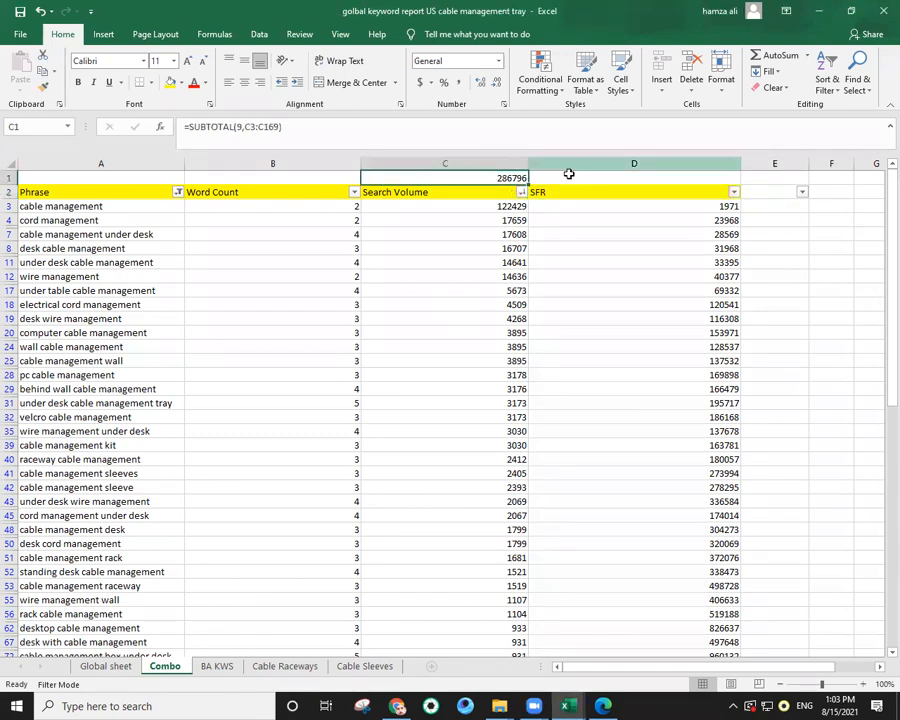
pyautogui.click(490, 176)
pyautogui.click(546, 179)
pyautogui.click(506, 177)
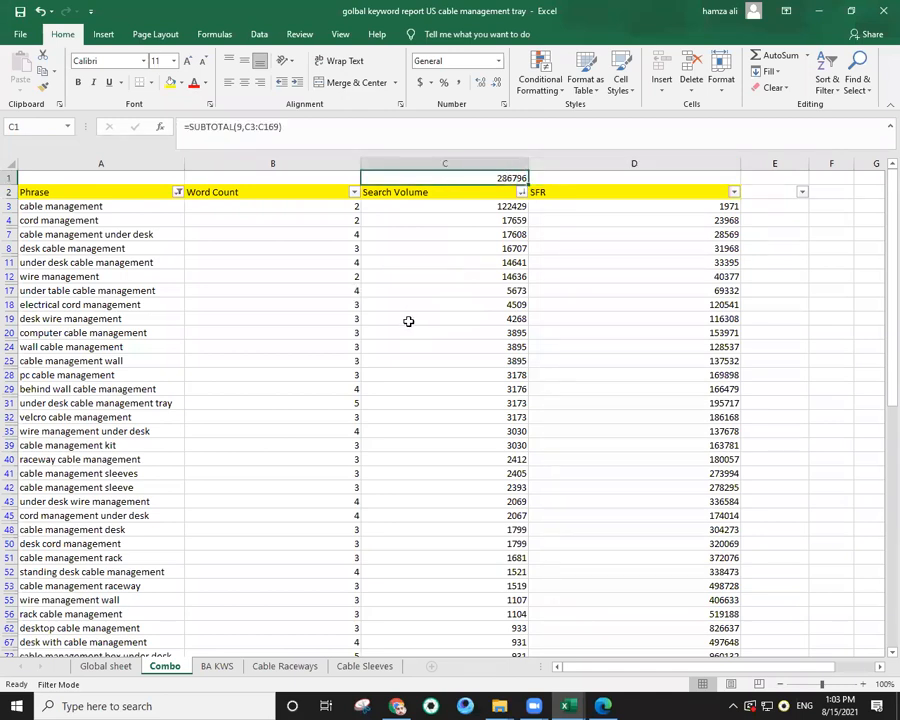
# Open the Sample Extensive Keyword Research workbook from the Keyword Research Templates folder.
pyautogui.click(810, 13)
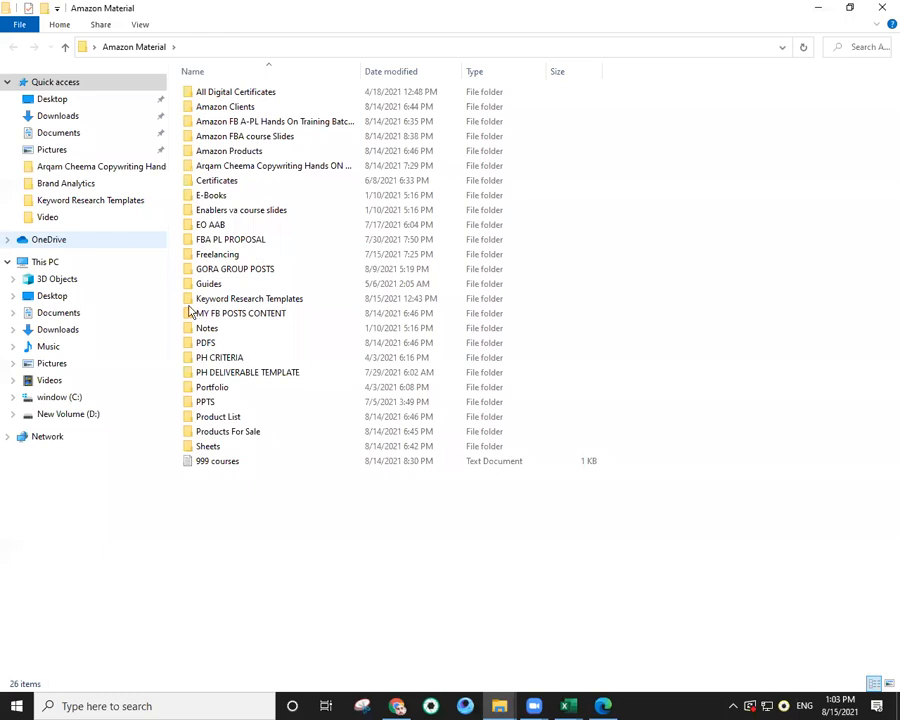
pyautogui.doubleClick(337, 299)
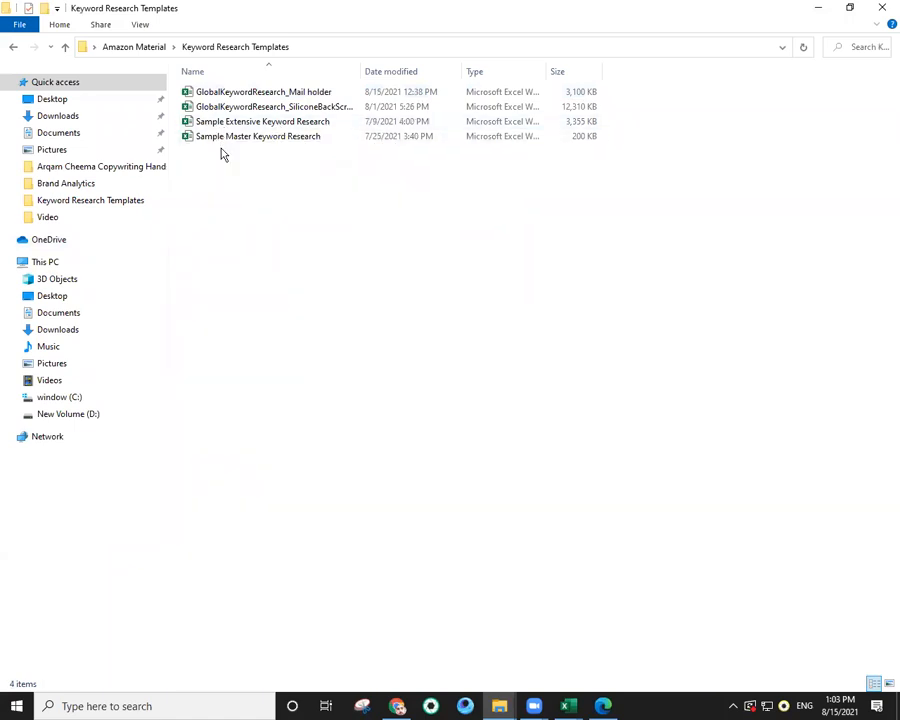
pyautogui.doubleClick(268, 124)
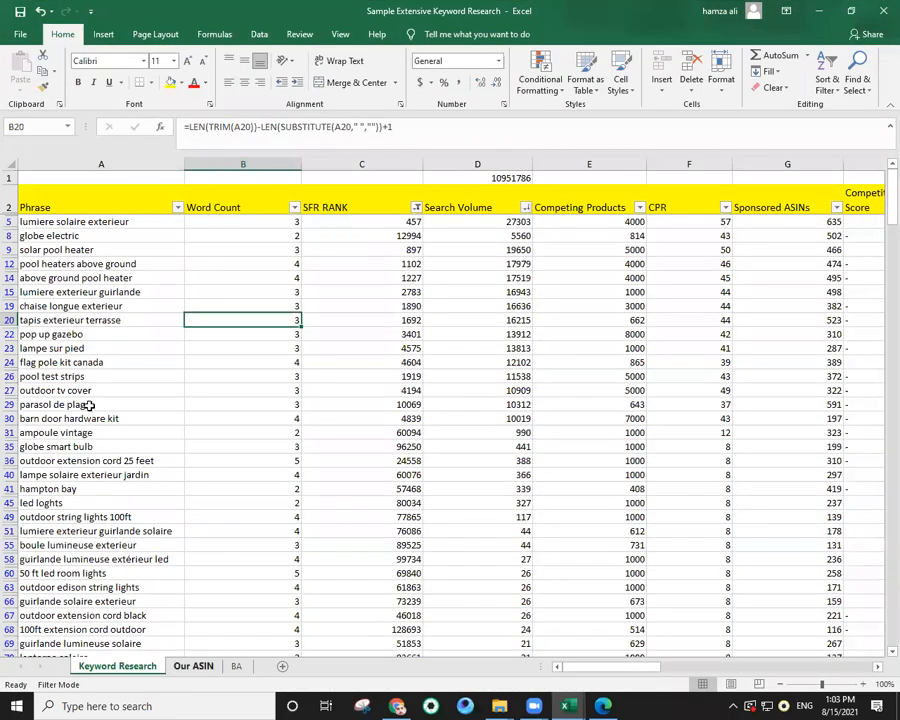
# Examine the Keyword Research sheet's headers from Phrase to Search Volume and its Our Product Organic Rank column.
pyautogui.click(113, 188)
pyautogui.click(203, 181)
pyautogui.click(335, 189)
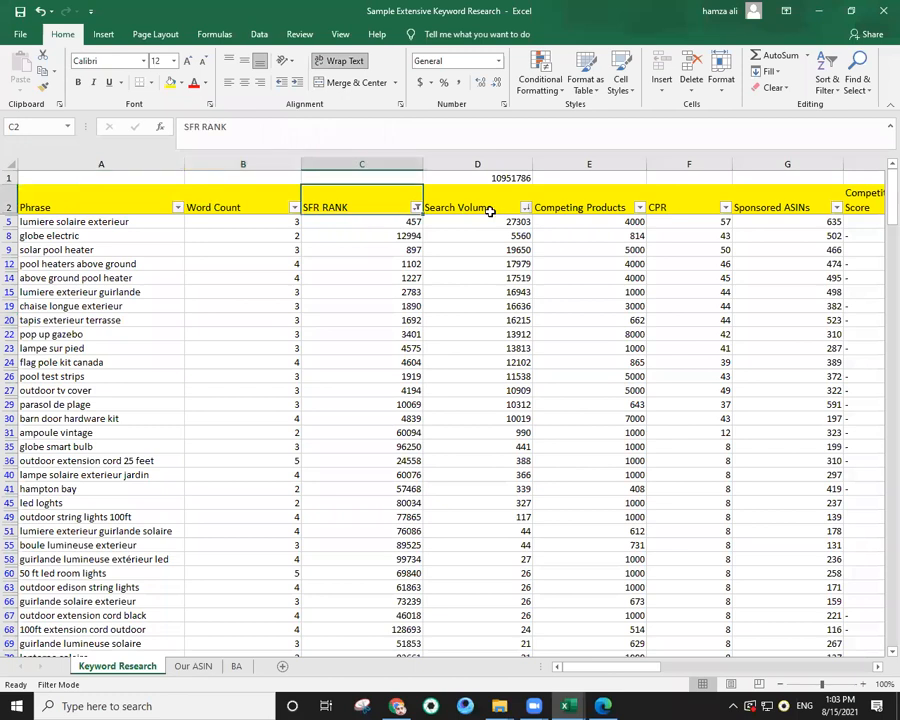
pyautogui.click(488, 209)
pyautogui.moveTo(590, 668); pyautogui.dragTo(711, 656)
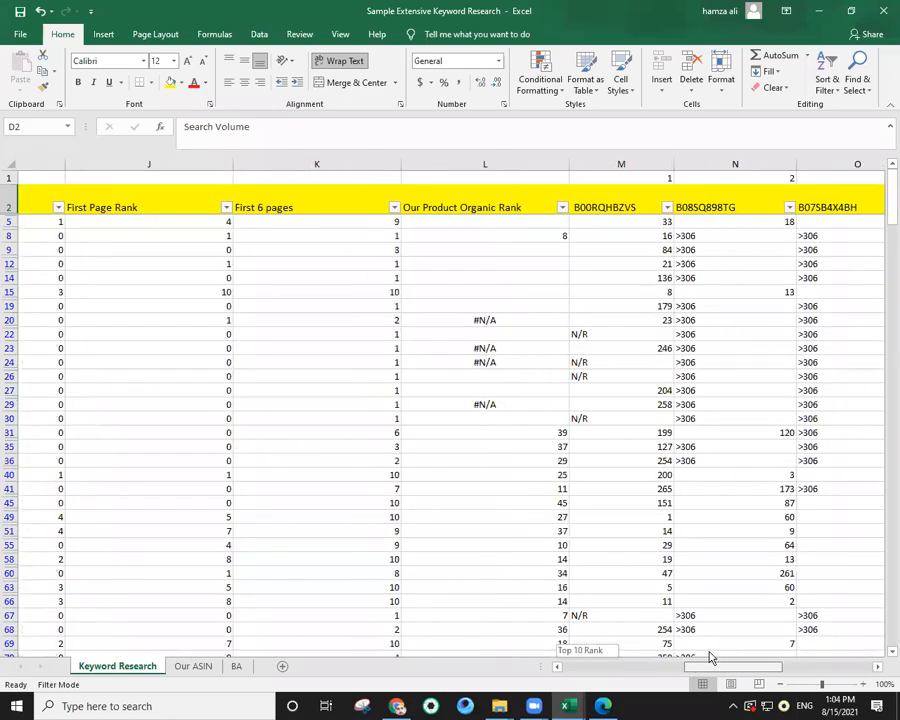
pyautogui.click(440, 200)
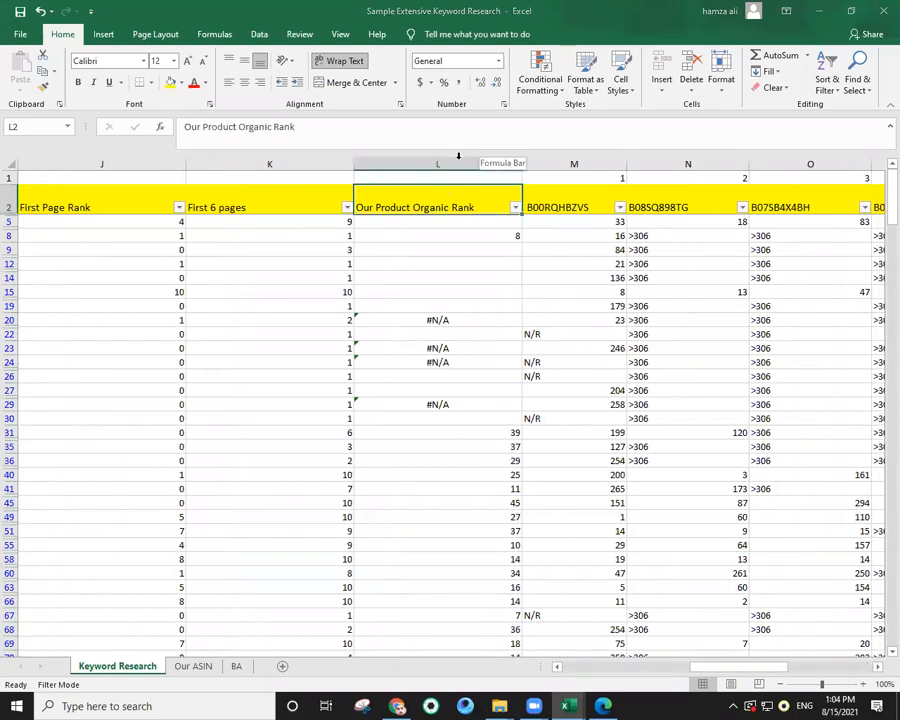
pyautogui.click(460, 164)
pyautogui.click(581, 293)
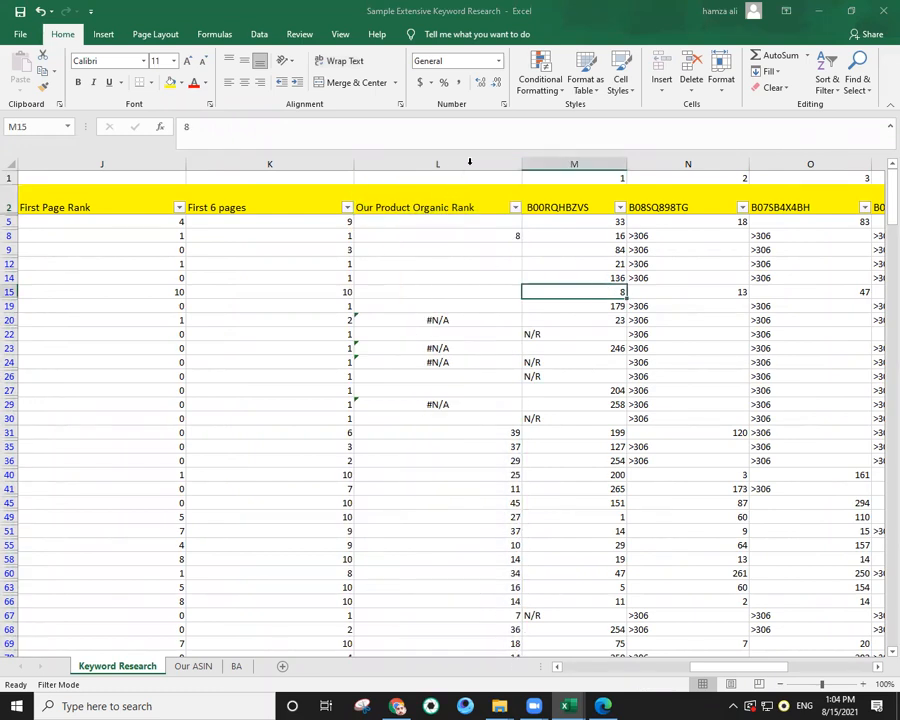
pyautogui.click(432, 164)
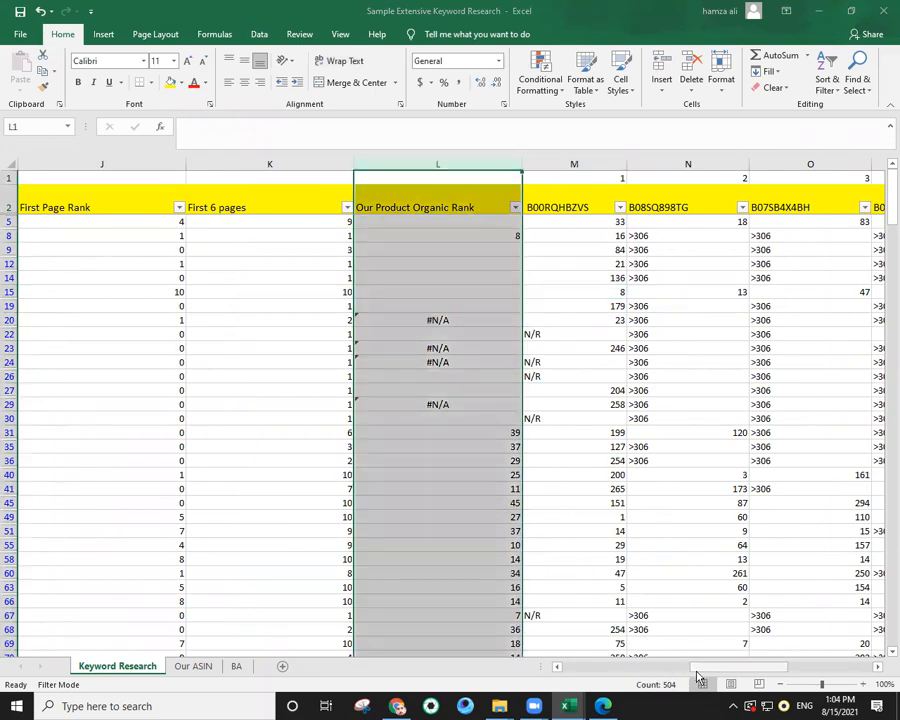
pyautogui.moveTo(698, 677)
pyautogui.mouseDown()
pyautogui.moveTo(664, 668)
pyautogui.moveTo(694, 667)
pyautogui.mouseUp()
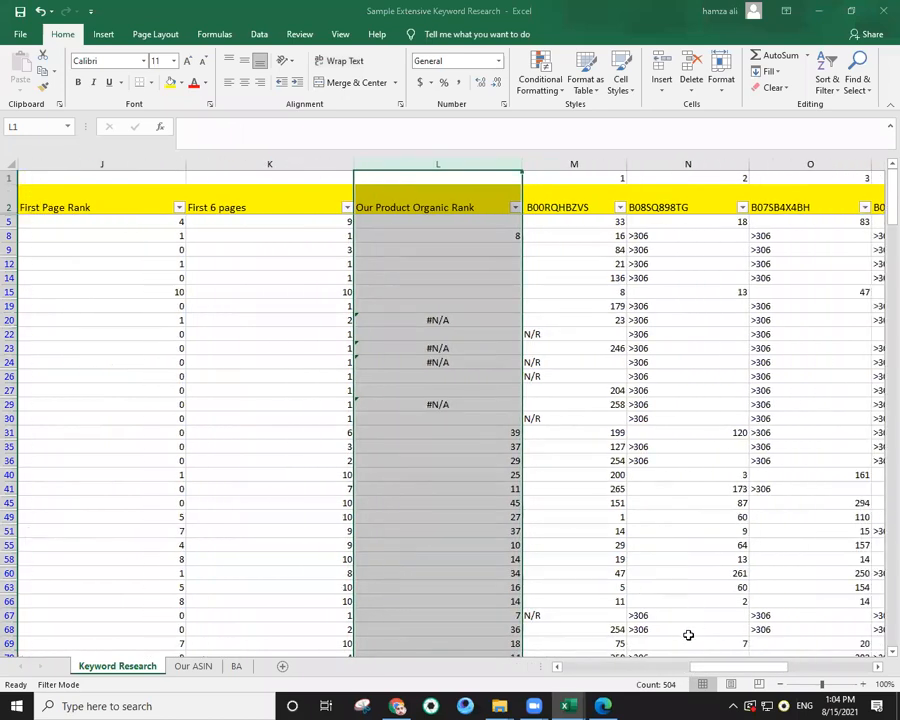
# On the Our ASIN sheet, widen the Cerebro IQ Score and Search Volume columns.
pyautogui.click(202, 666)
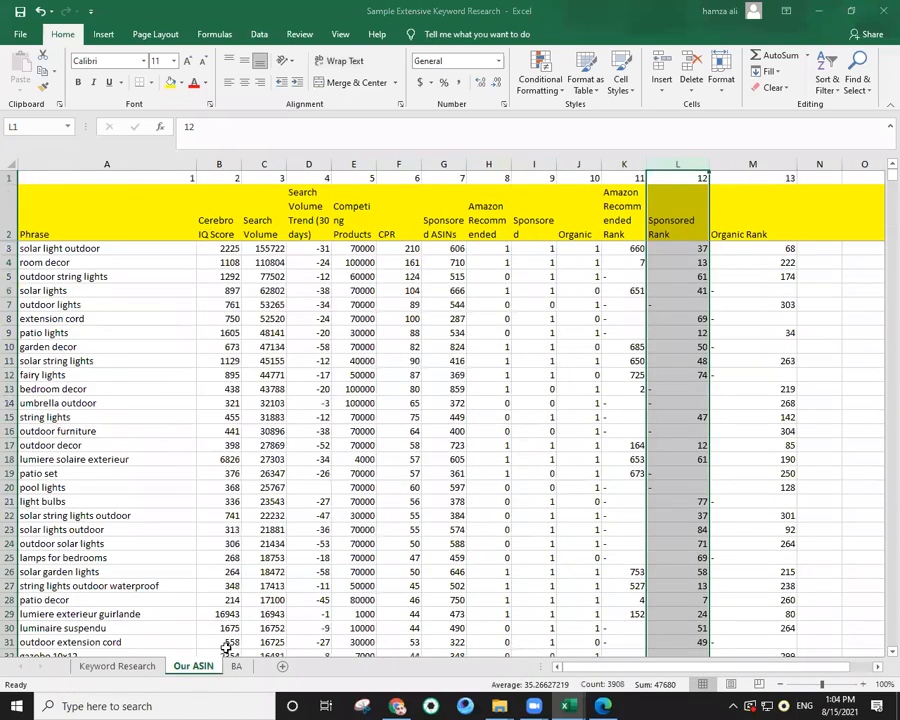
pyautogui.moveTo(241, 167); pyautogui.dragTo(413, 168)
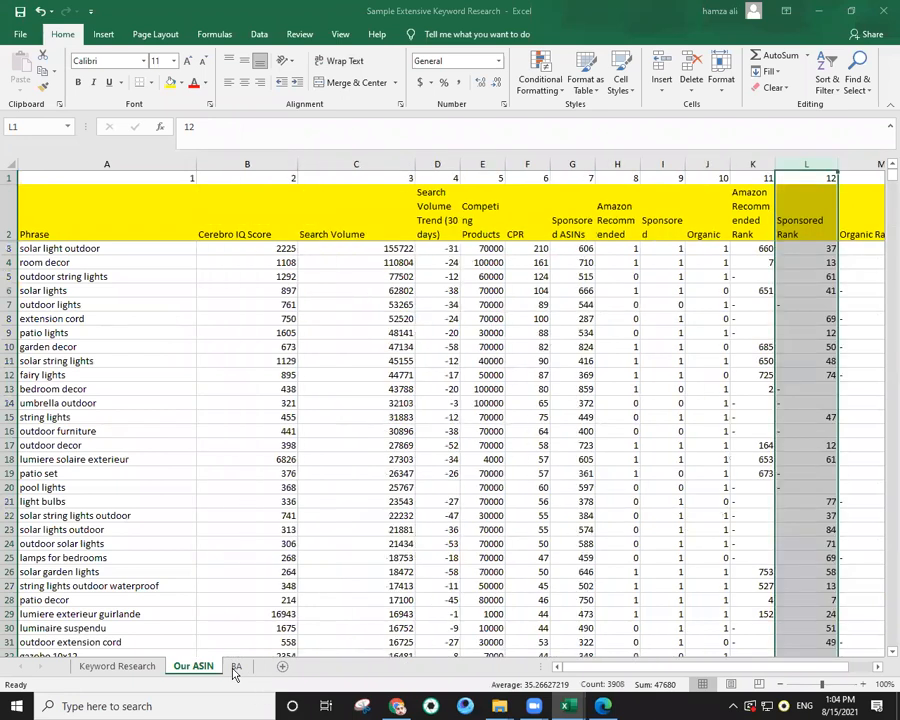
# On the BA sheet, widen the product title column and slightly widen the Search Term column.
pyautogui.hotkey('ctrl', 'pagedown')
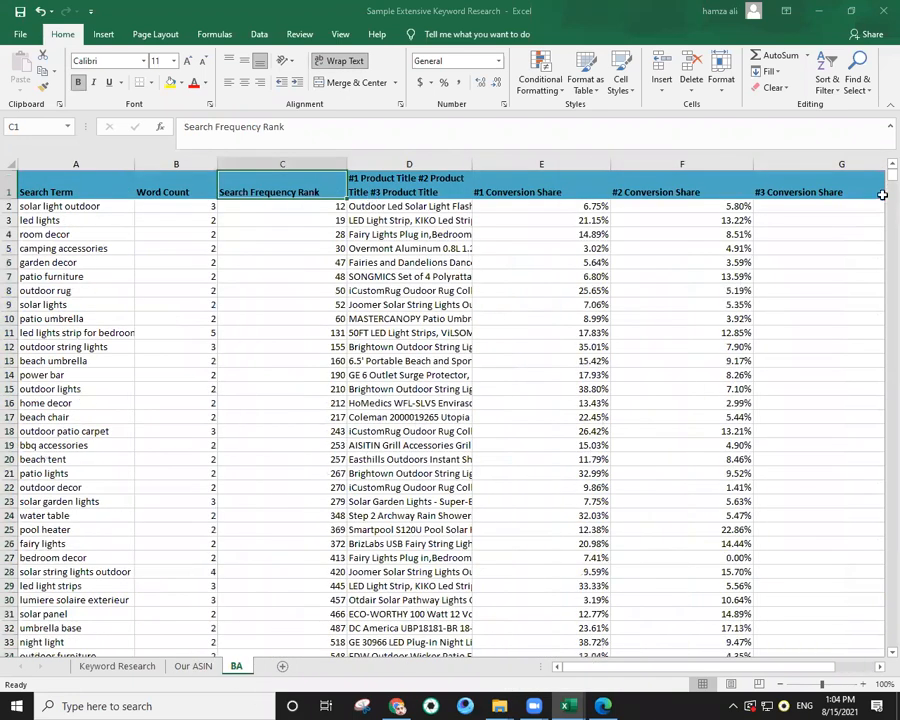
pyautogui.click(76, 191)
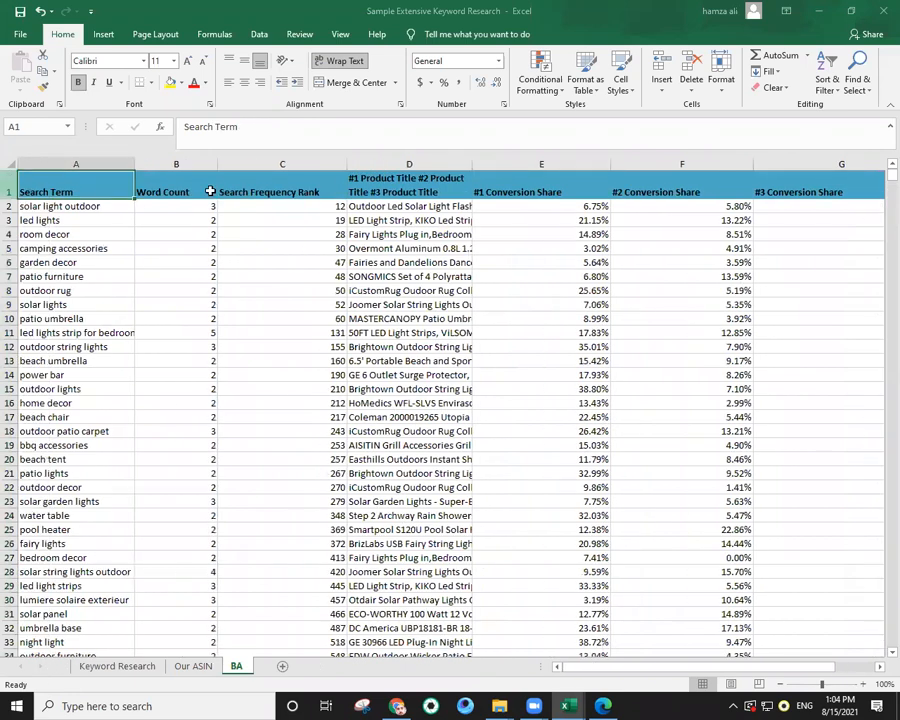
pyautogui.moveTo(474, 159); pyautogui.dragTo(589, 168)
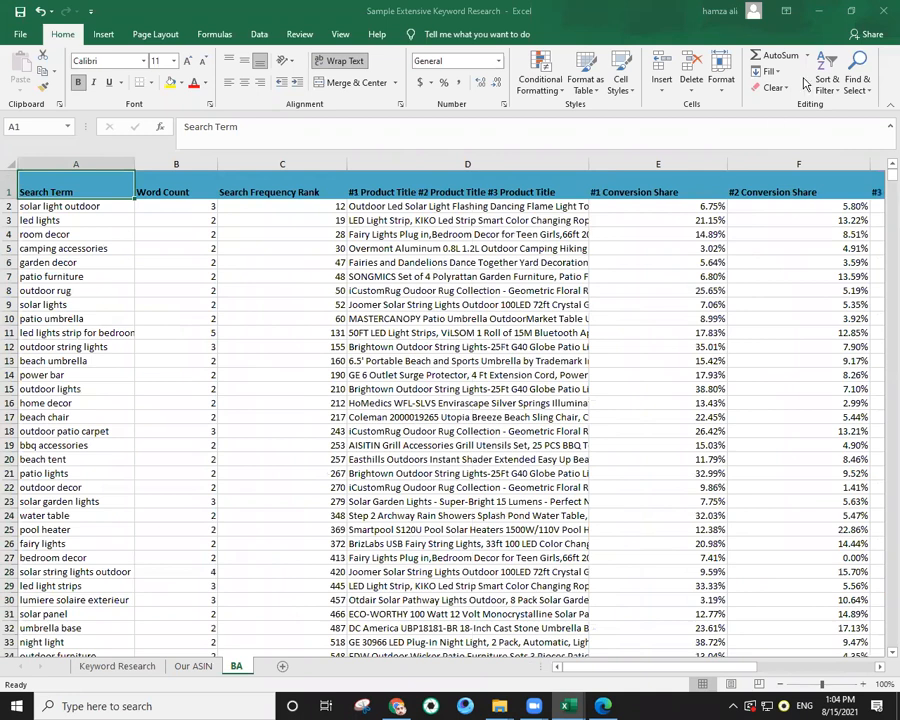
pyautogui.click(621, 70)
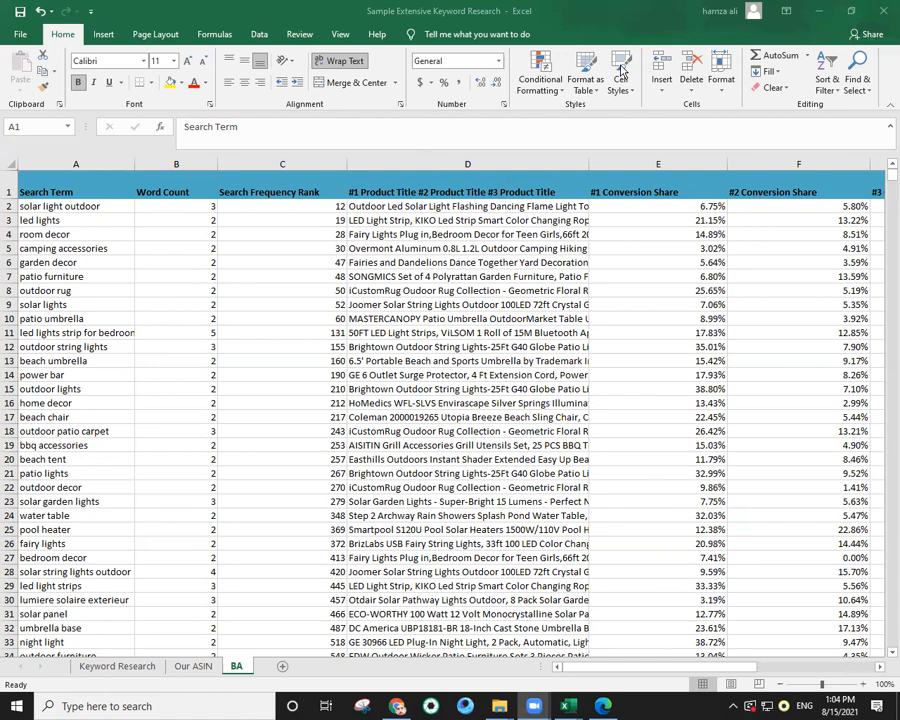
pyautogui.click(134, 168)
pyautogui.moveTo(132, 162); pyautogui.dragTo(148, 164)
# Review the BA sheet's header row from Search Term through #1 Conversion Share.
pyautogui.click(212, 386)
pyautogui.click(190, 193)
pyautogui.moveTo(86, 193); pyautogui.dragTo(725, 190)
pyautogui.click(735, 291)
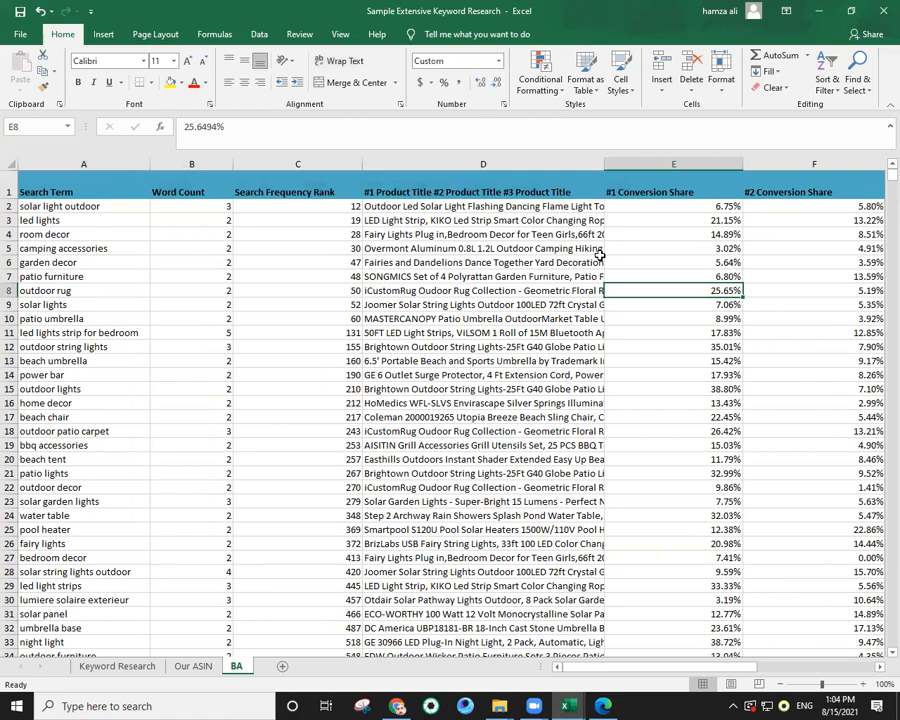
pyautogui.hotkey('alt', 'Tab')
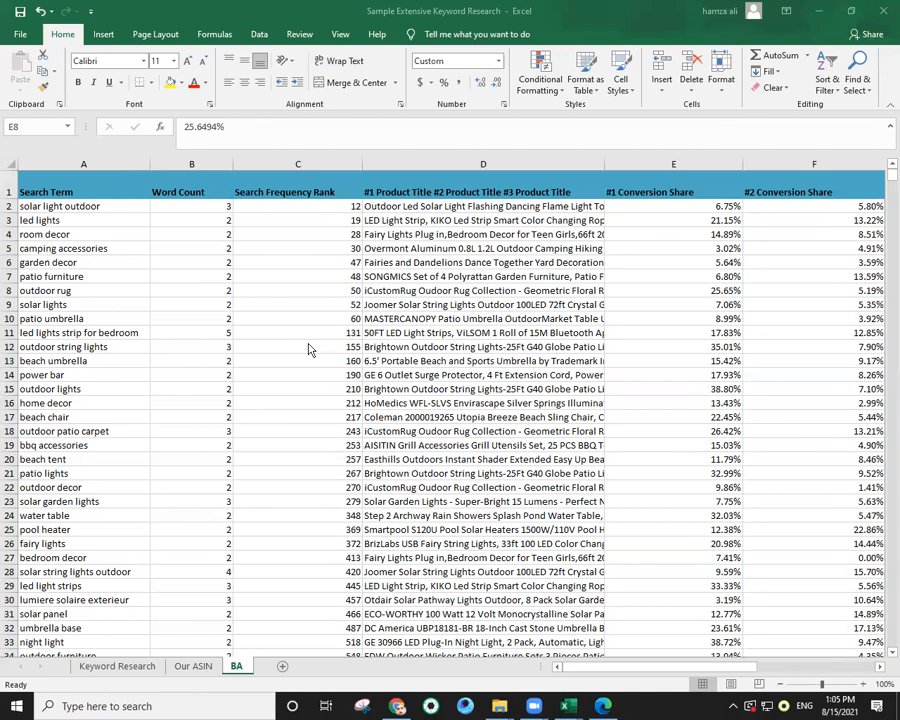
# Examine the BA sheet's word counts and the "solar light outdoor" row's search frequency rank, product title and #1 conversion share.
pyautogui.click(202, 319)
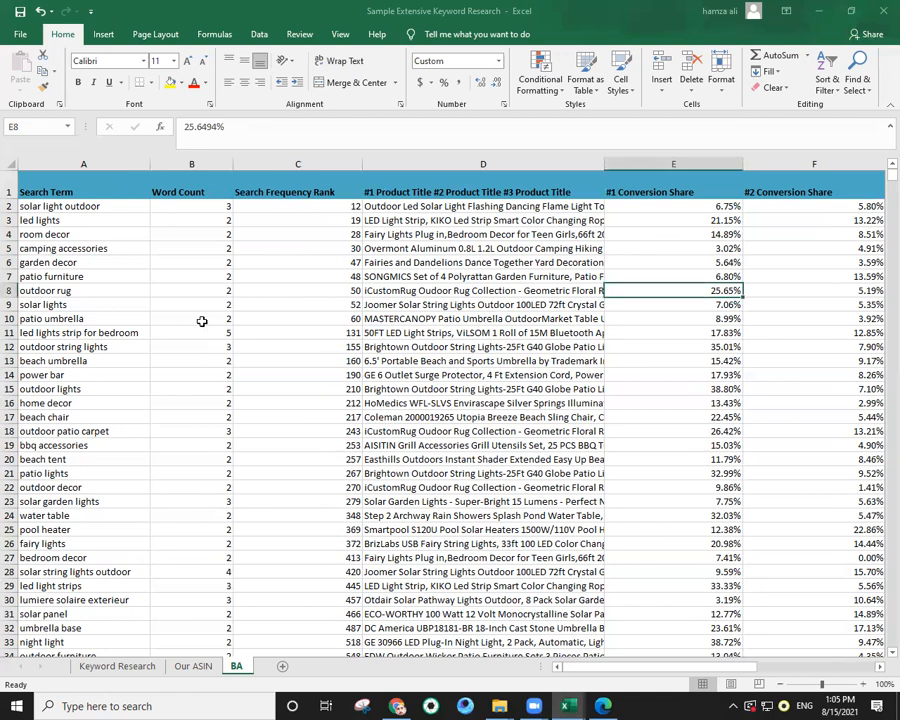
pyautogui.click(211, 287)
pyautogui.click(207, 219)
pyautogui.click(209, 206)
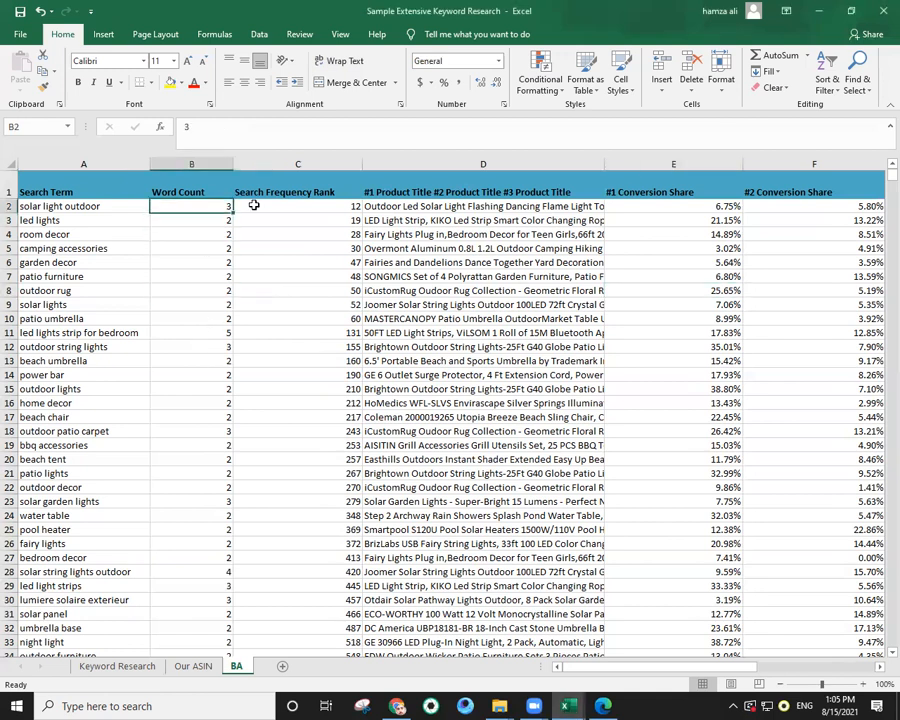
pyautogui.moveTo(110, 205); pyautogui.dragTo(243, 206)
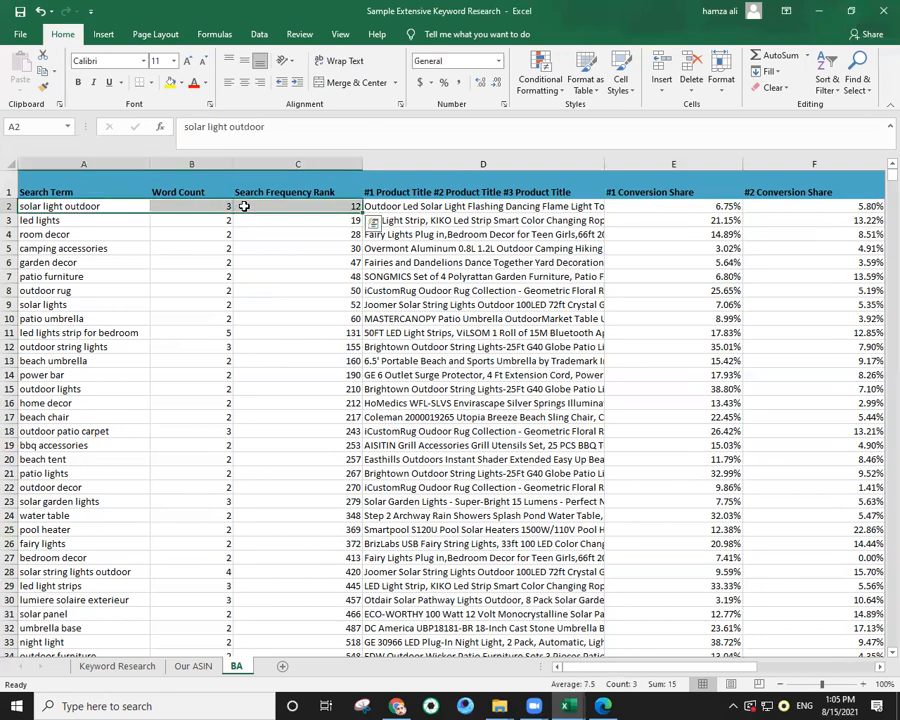
pyautogui.click(560, 206)
pyautogui.click(652, 206)
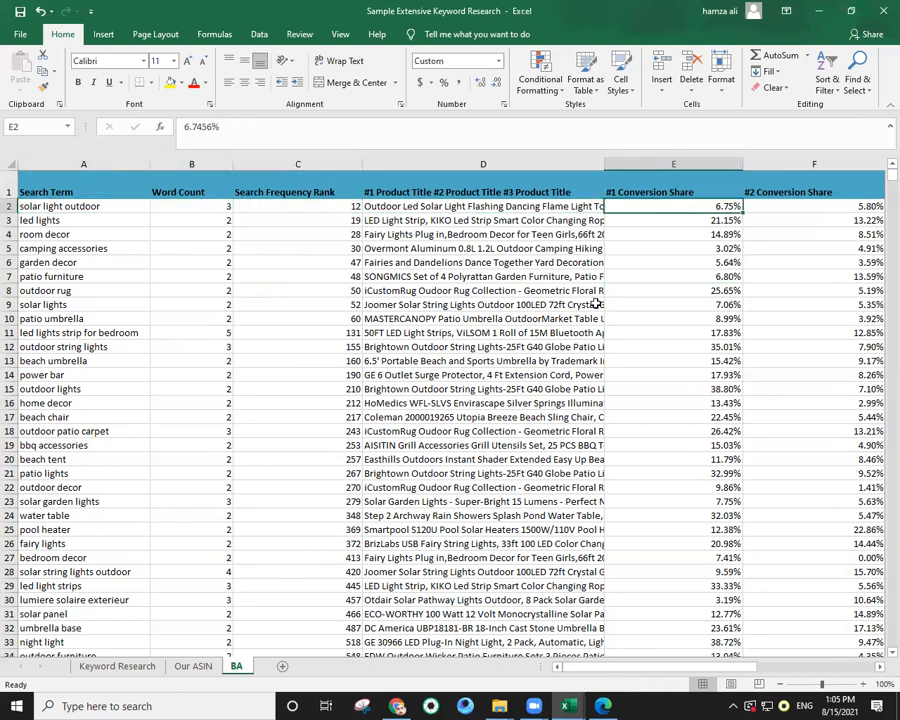
pyautogui.click(420, 304)
pyautogui.click(160, 234)
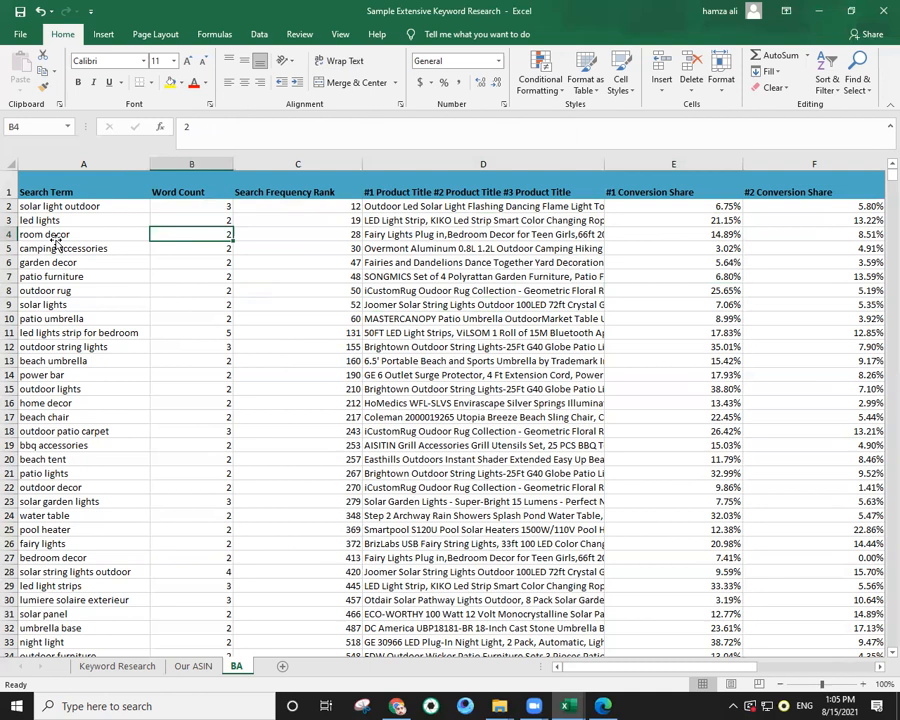
pyautogui.click(90, 236)
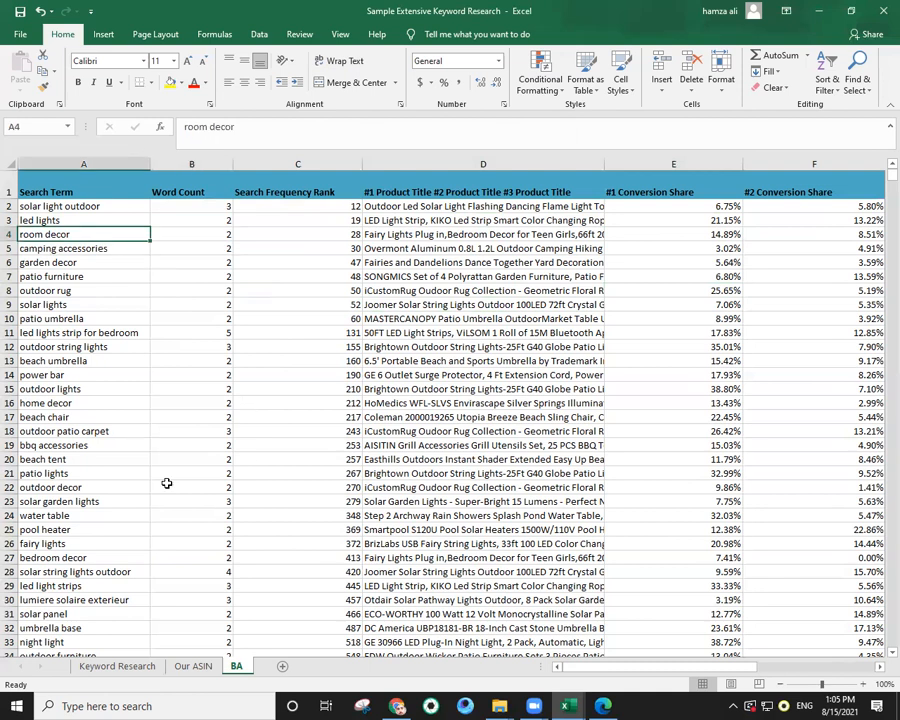
pyautogui.click(208, 360)
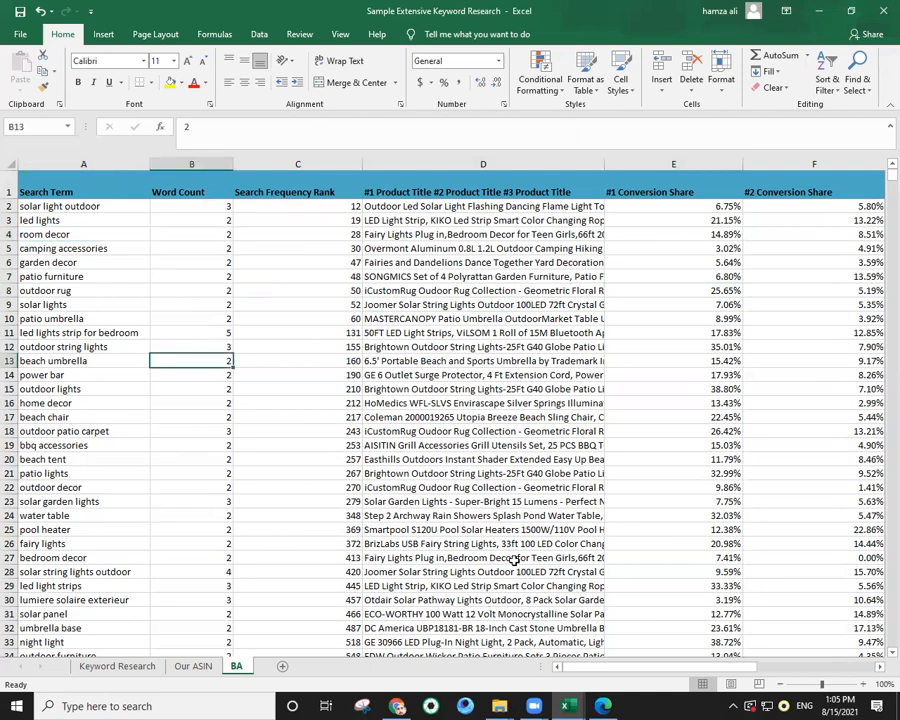
# Close the Sample Extensive Keyword Research and Amazon BA_USA_July_2021 workbooks without saving changes.
pyautogui.click(883, 10)
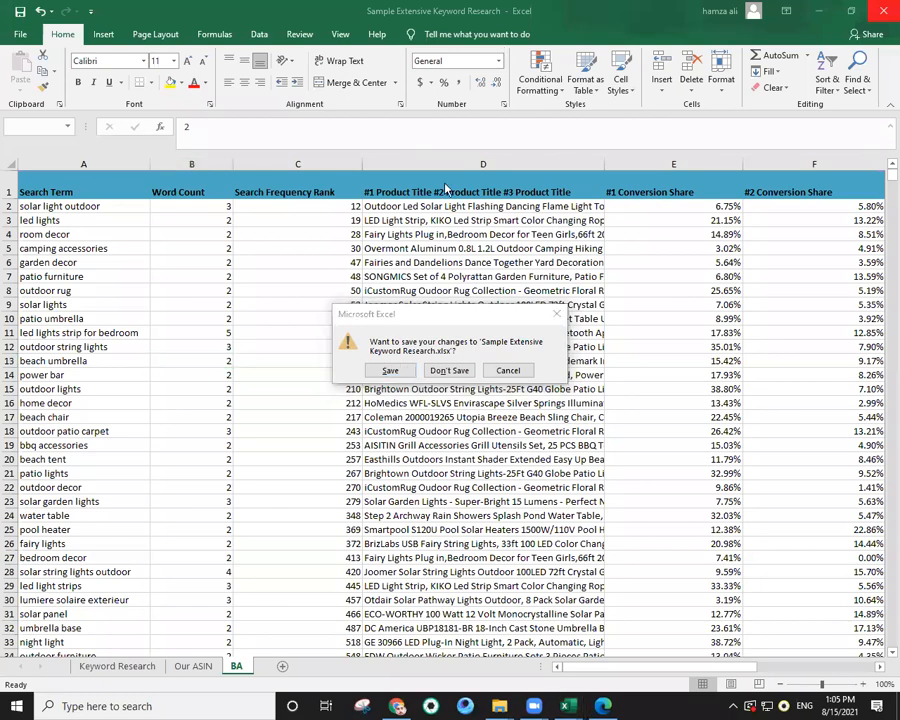
pyautogui.click(438, 370)
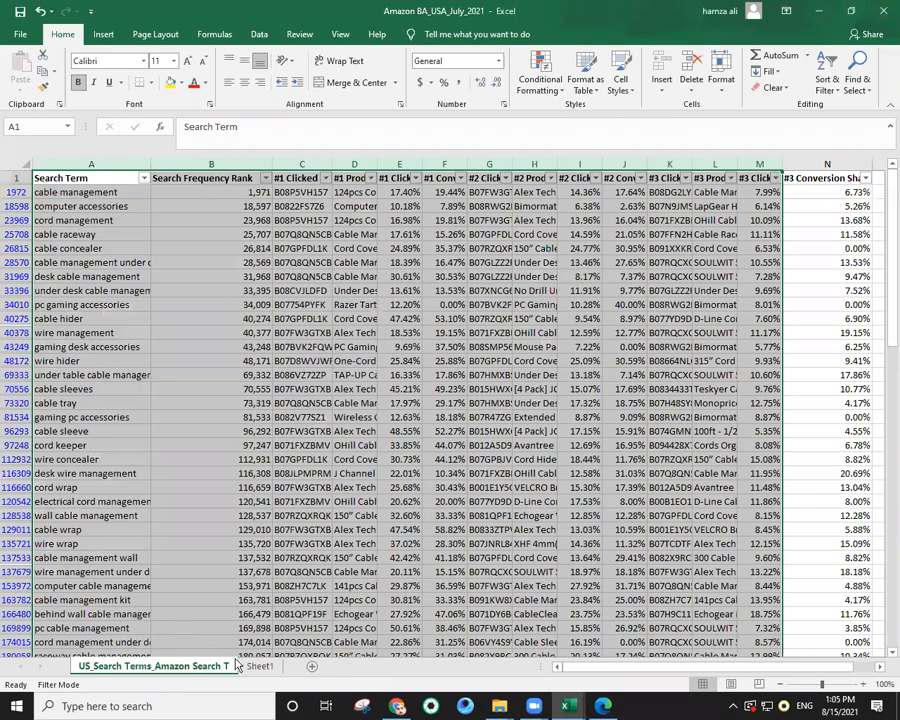
pyautogui.click(883, 11)
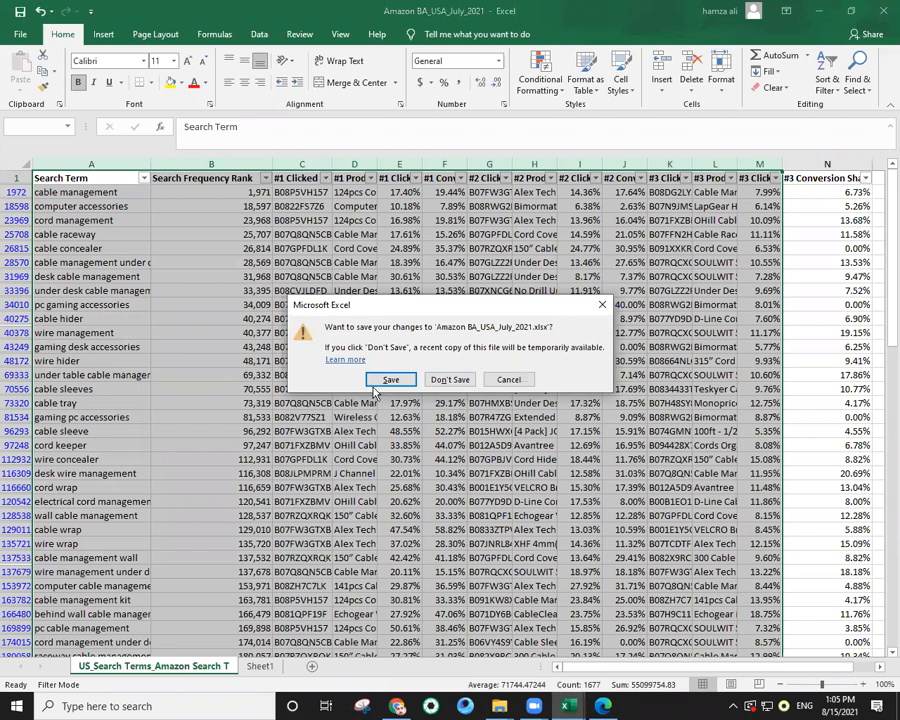
pyautogui.click(452, 381)
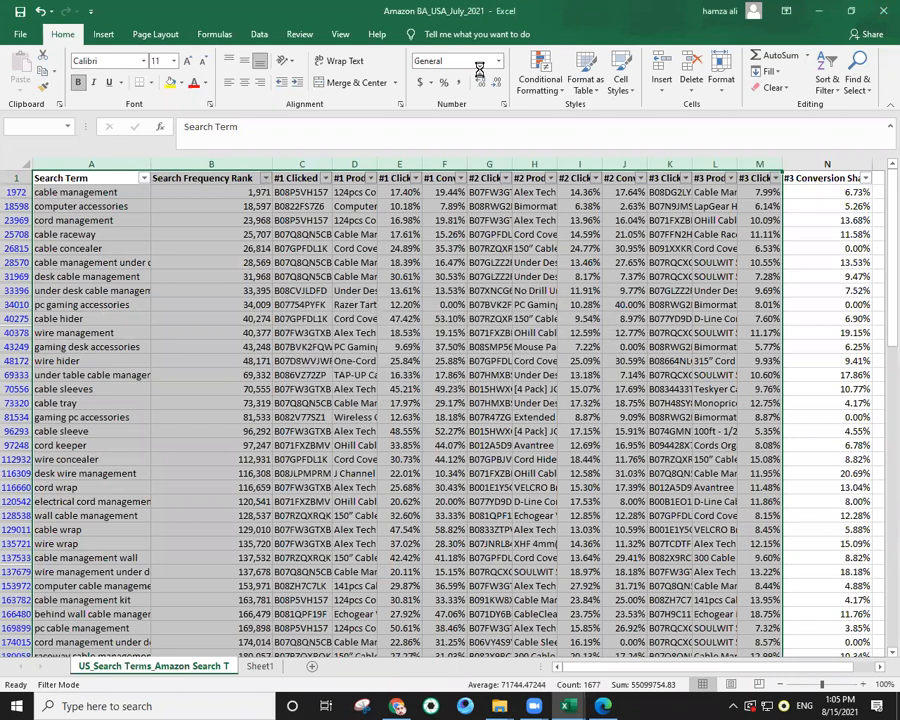